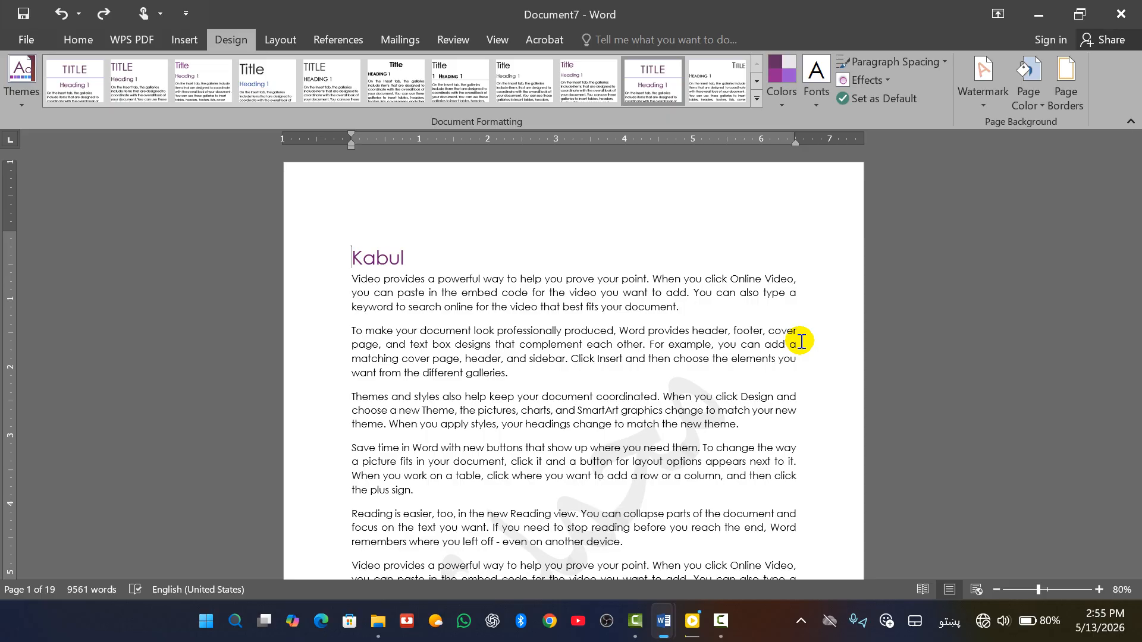
# Apply a Box paragraph border with a ½ pt solid line in automatic color to the Kabul heading
pyautogui.click(1070, 95)
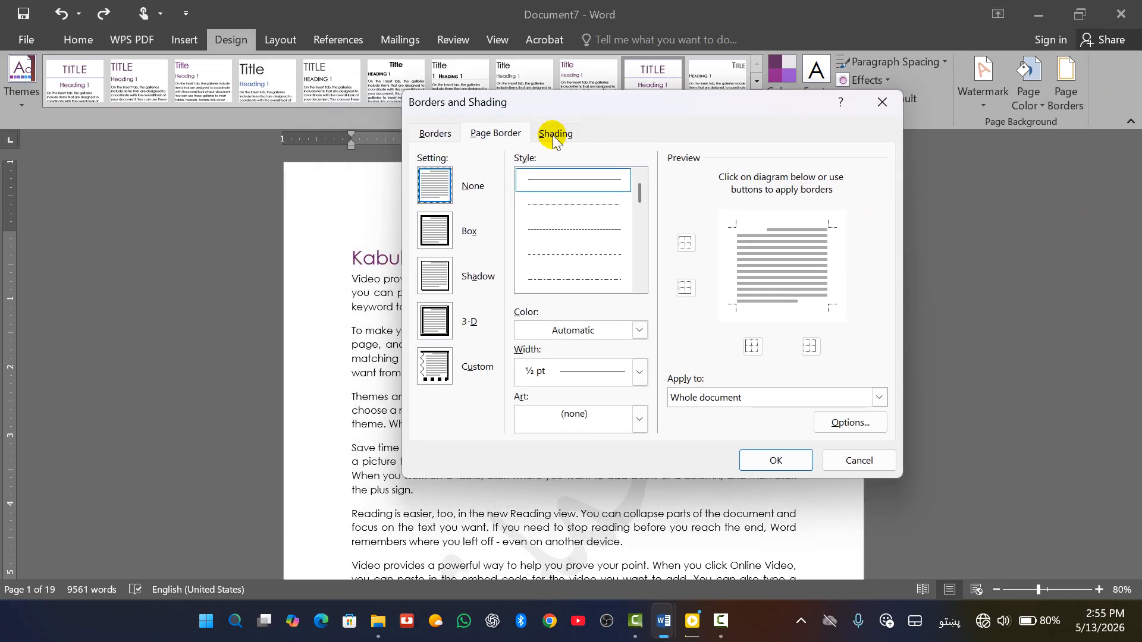
pyautogui.click(423, 136)
pyautogui.click(485, 133)
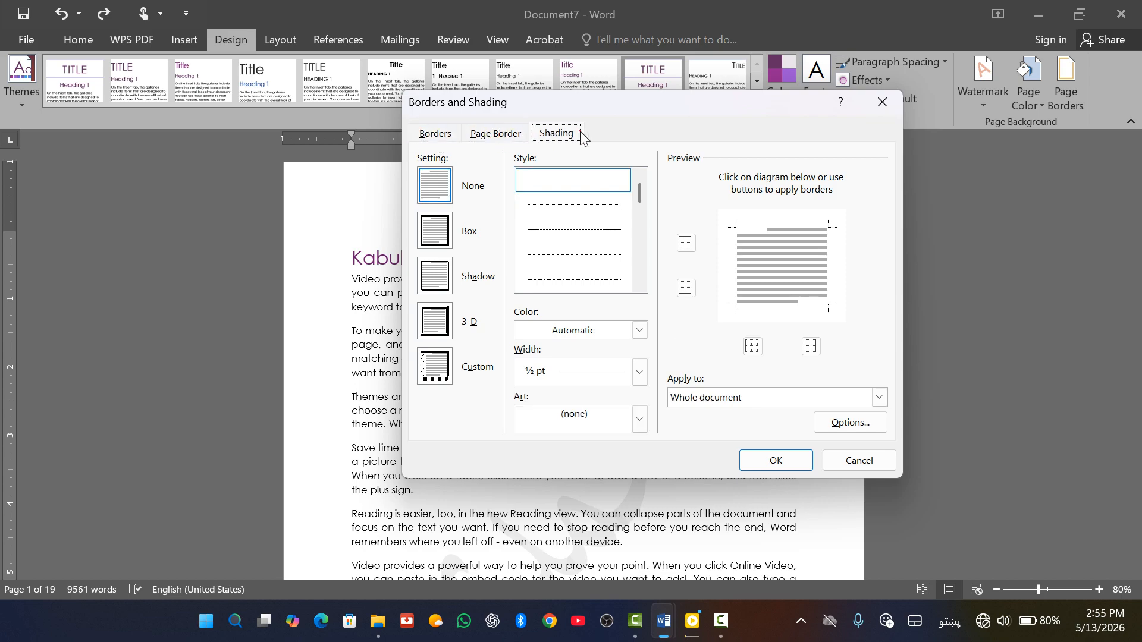
pyautogui.click(563, 136)
pyautogui.click(434, 133)
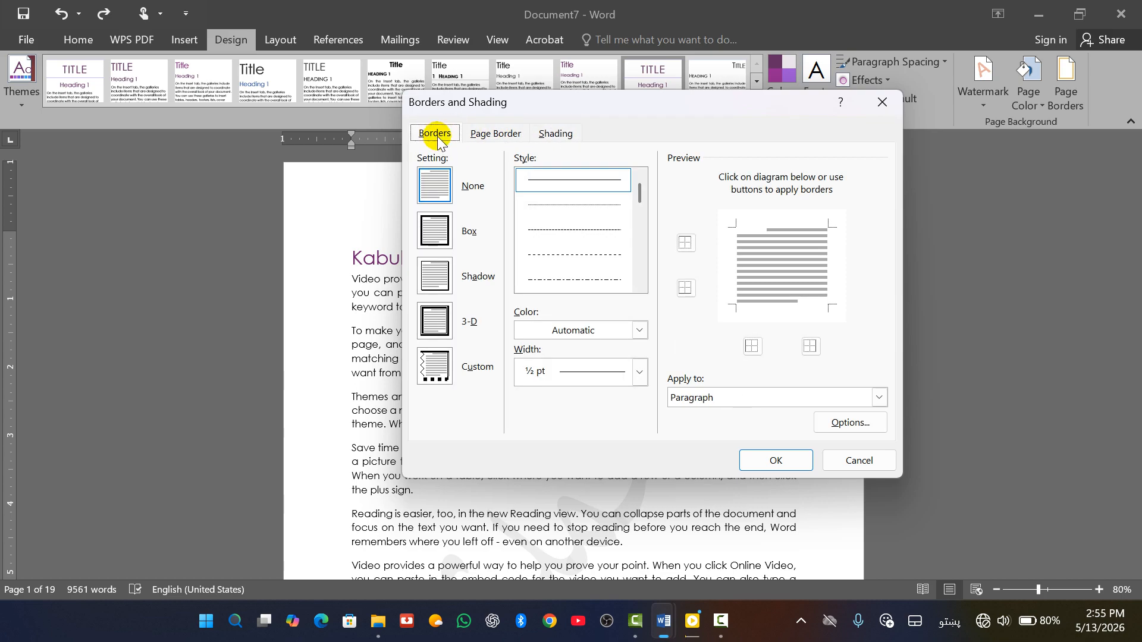
pyautogui.click(477, 186)
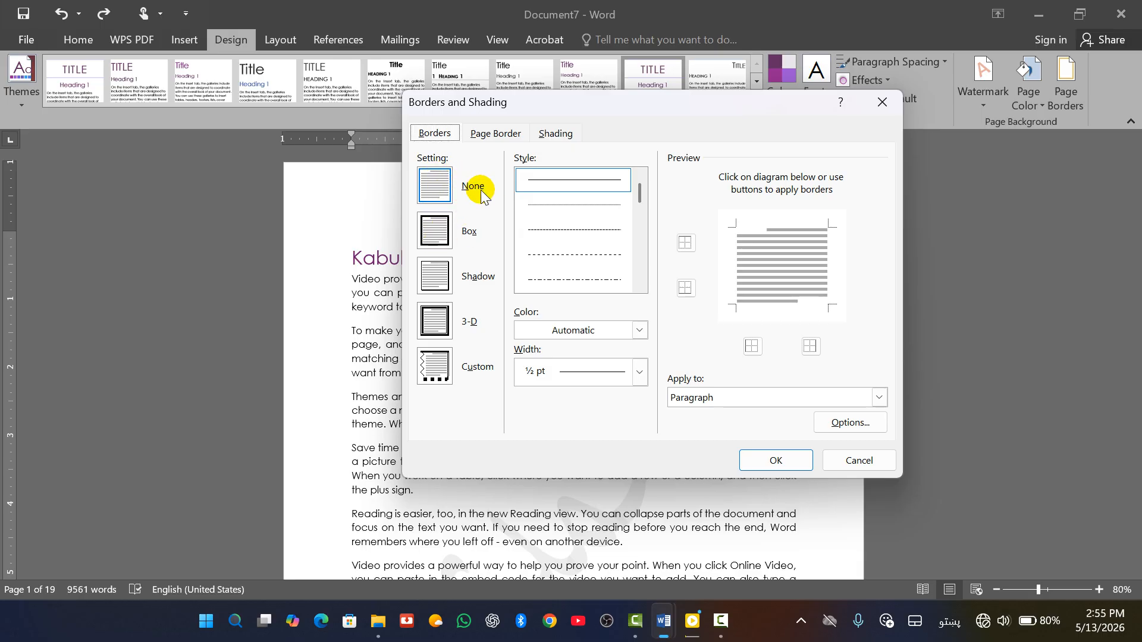
pyautogui.click(434, 241)
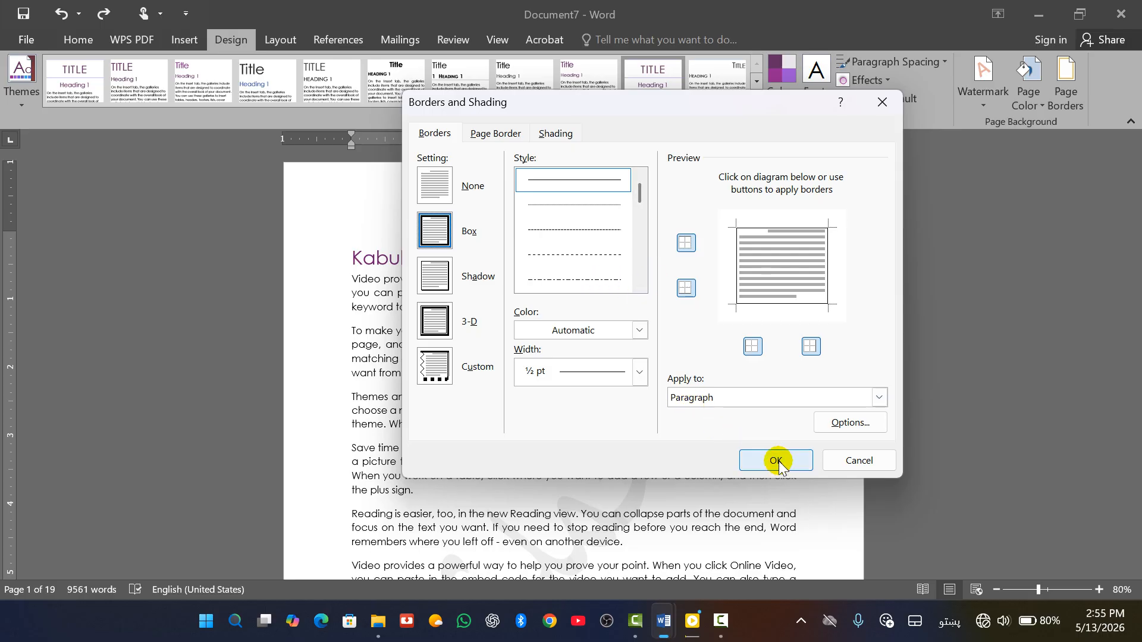
pyautogui.click(761, 453)
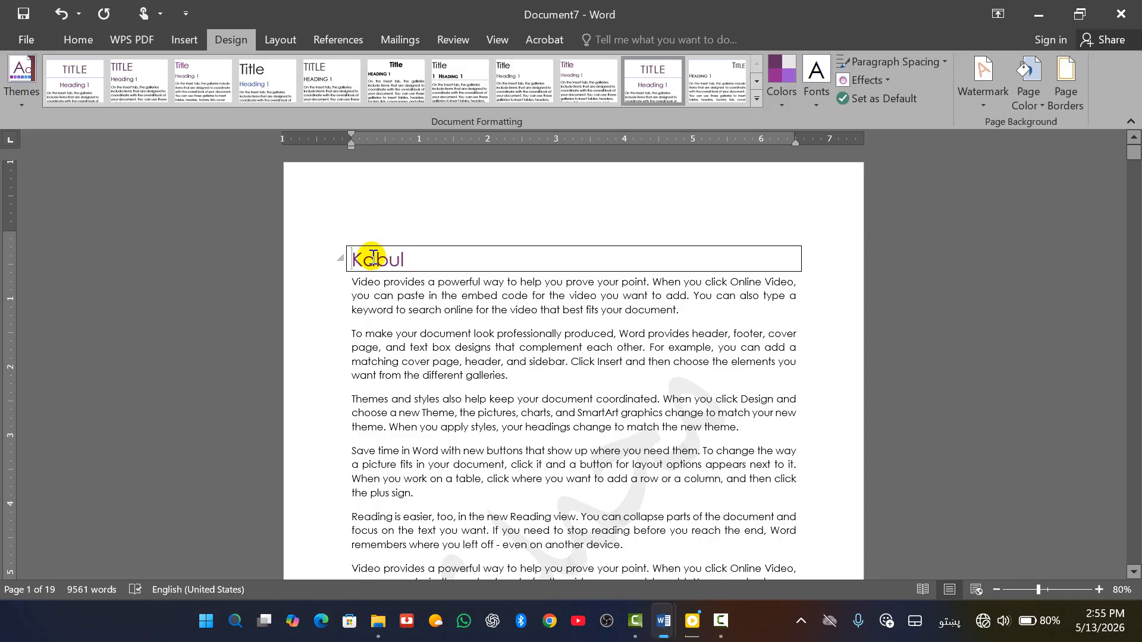
pyautogui.moveTo(413, 259); pyautogui.dragTo(339, 256)
pyautogui.click(420, 260)
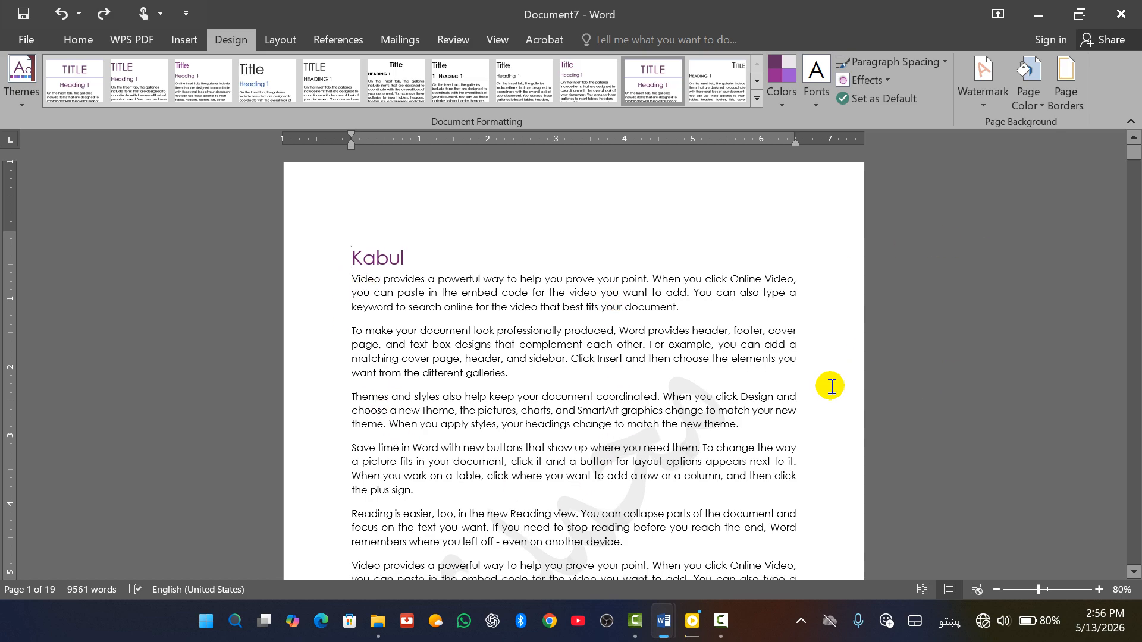
# Apply a Box paragraph border with a ½ pt solid line to all the document's text and check it across the pages
pyautogui.hotkey('ctrl', 'a')
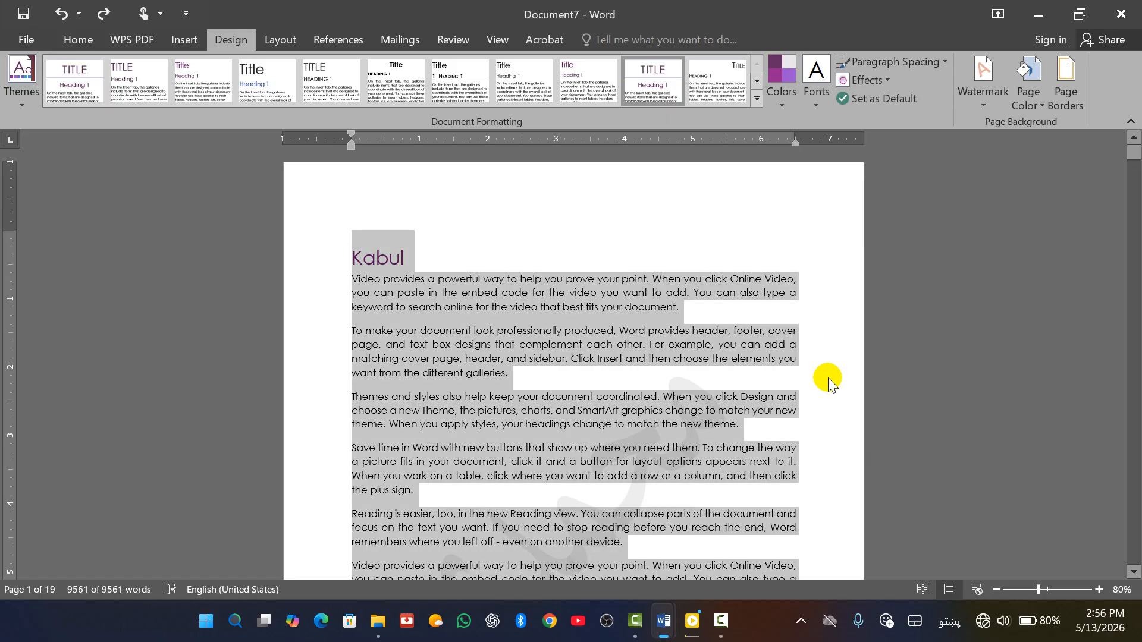
pyautogui.click(1071, 90)
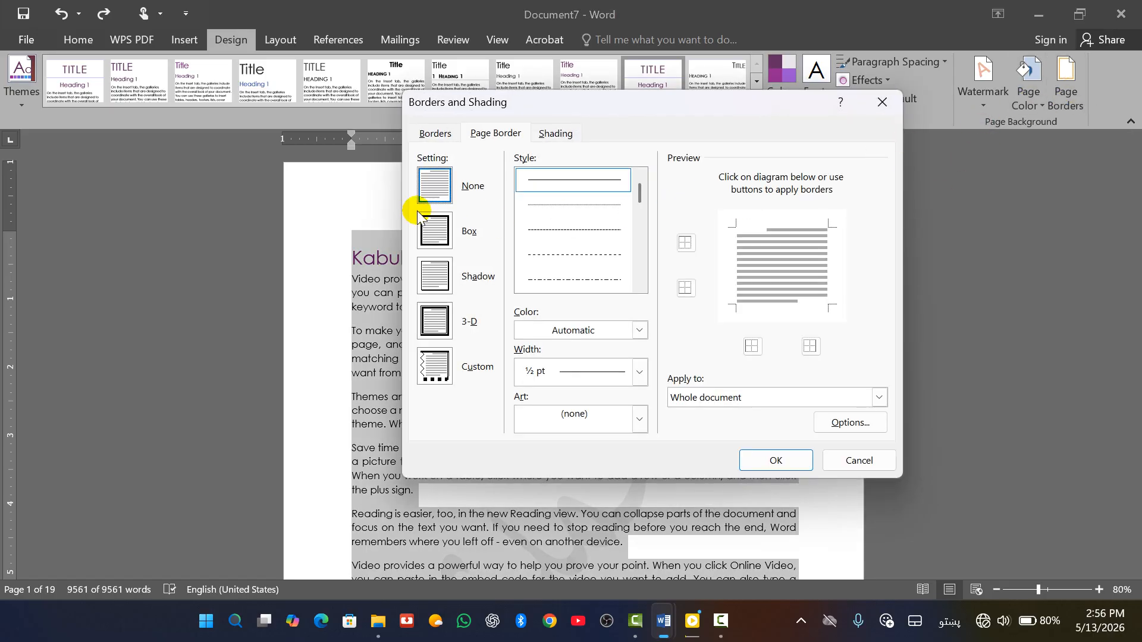
pyautogui.click(436, 134)
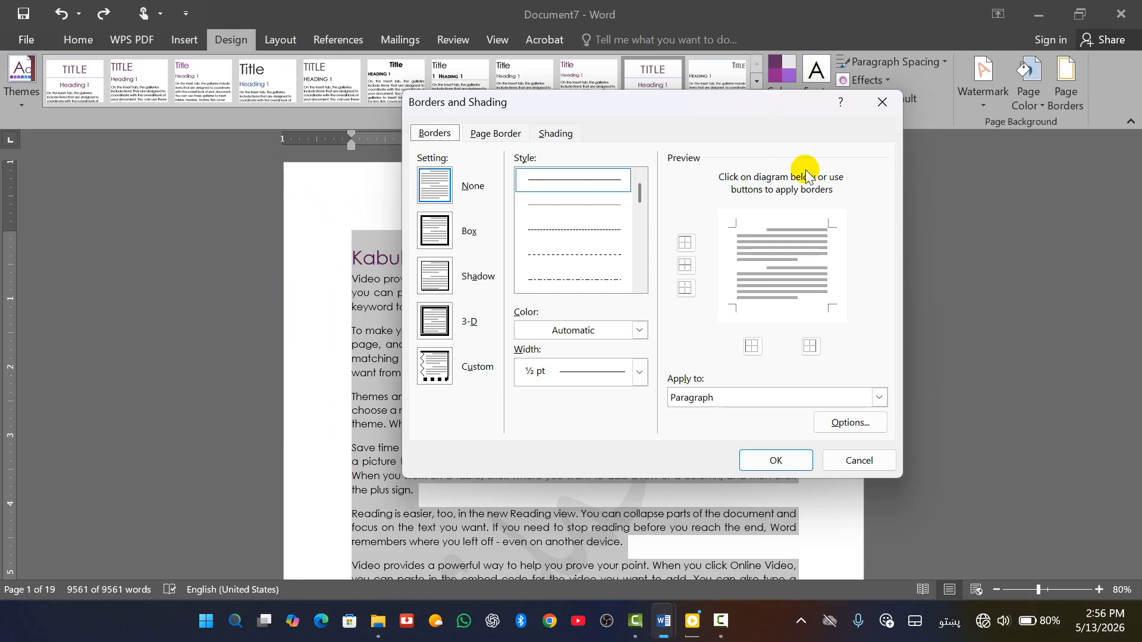
pyautogui.click(442, 232)
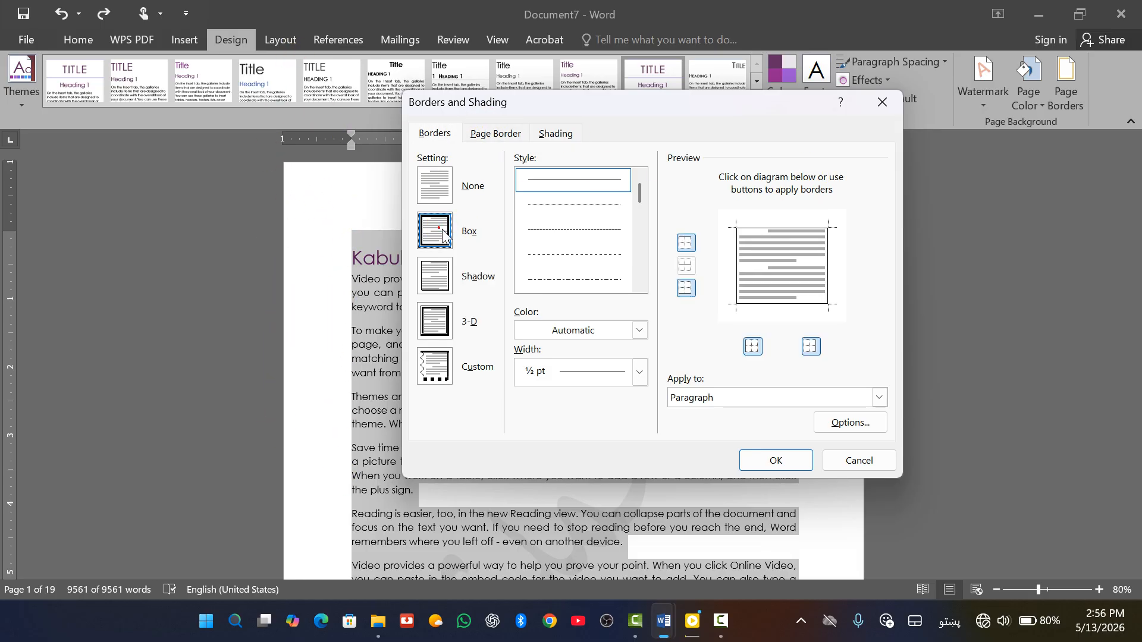
pyautogui.click(792, 461)
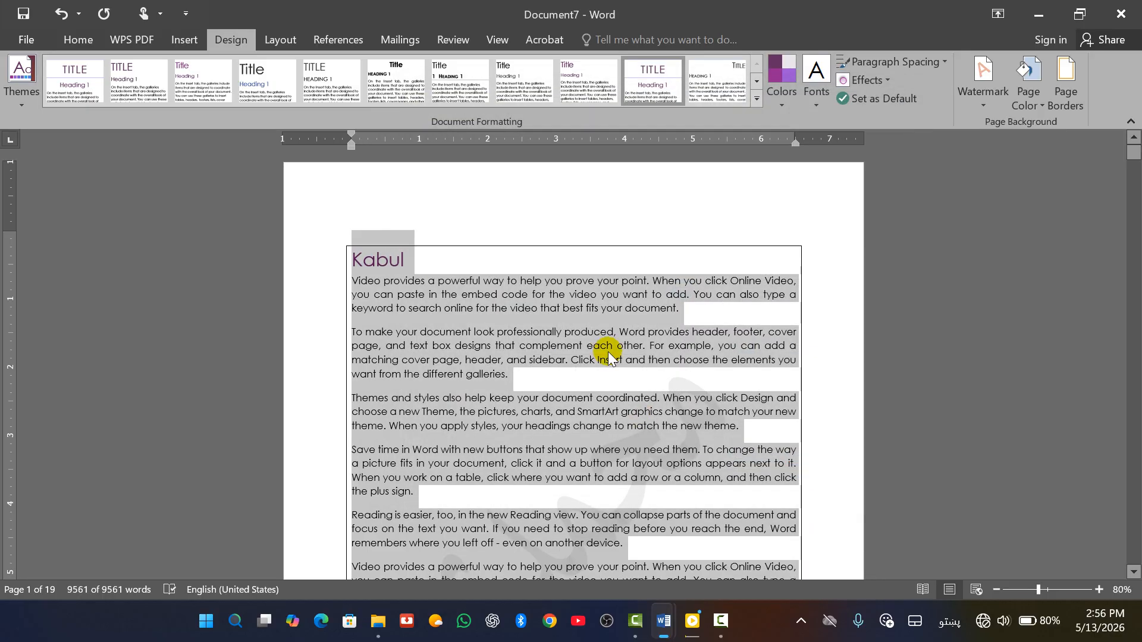
pyautogui.click(694, 173)
pyautogui.scroll(-6, 694, 306)
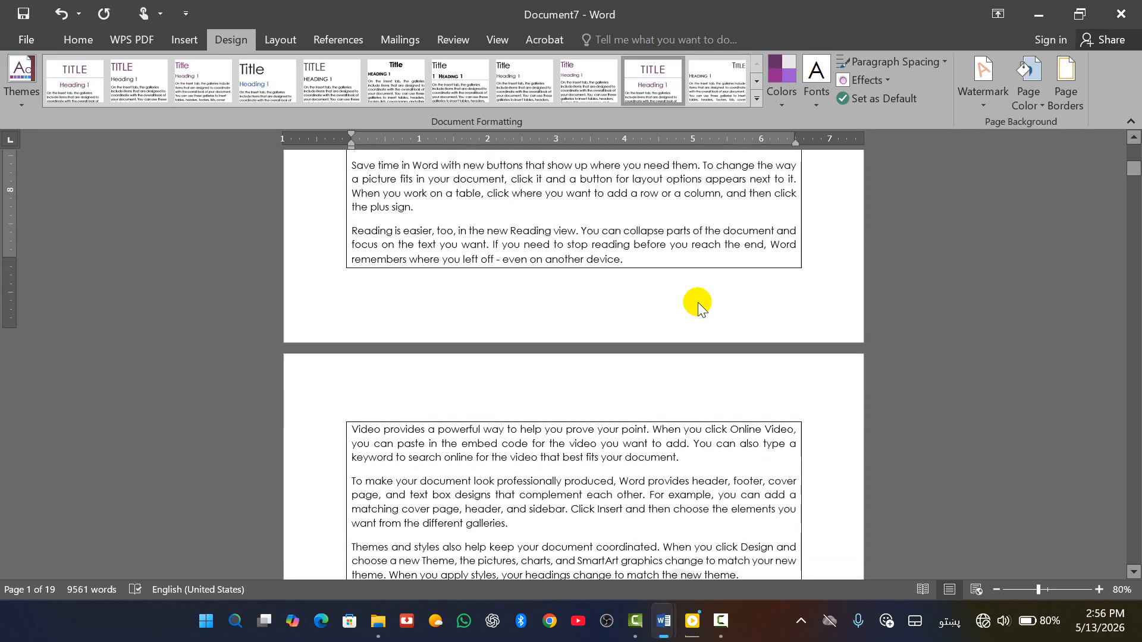
pyautogui.scroll(-7, 698, 306)
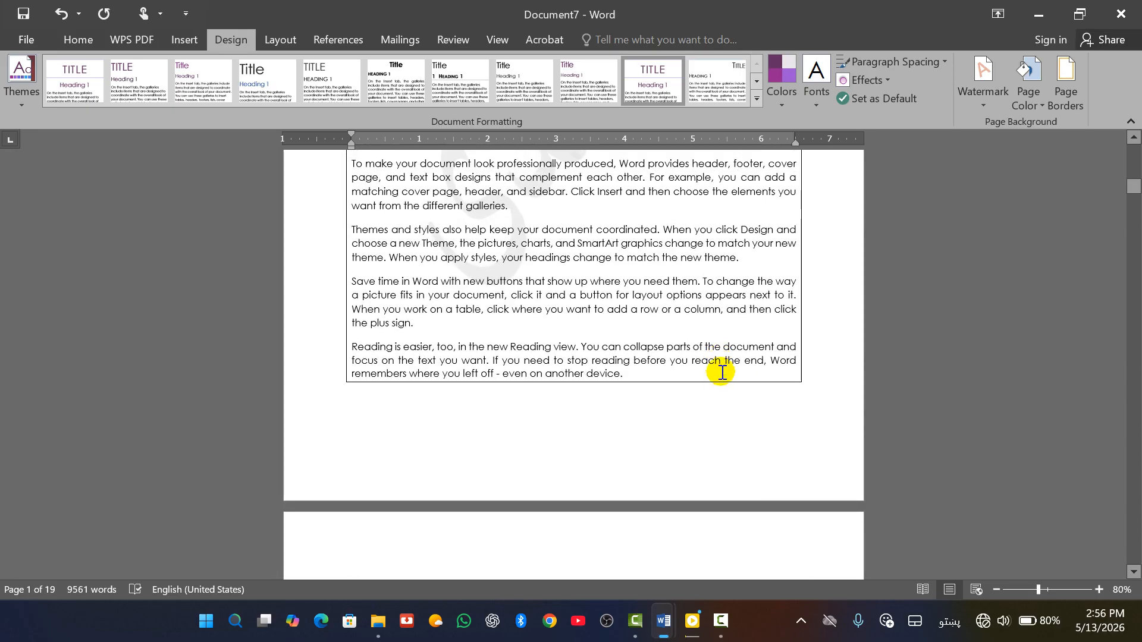
pyautogui.scroll(-5, 722, 371)
pyautogui.scroll(20, 670, 334)
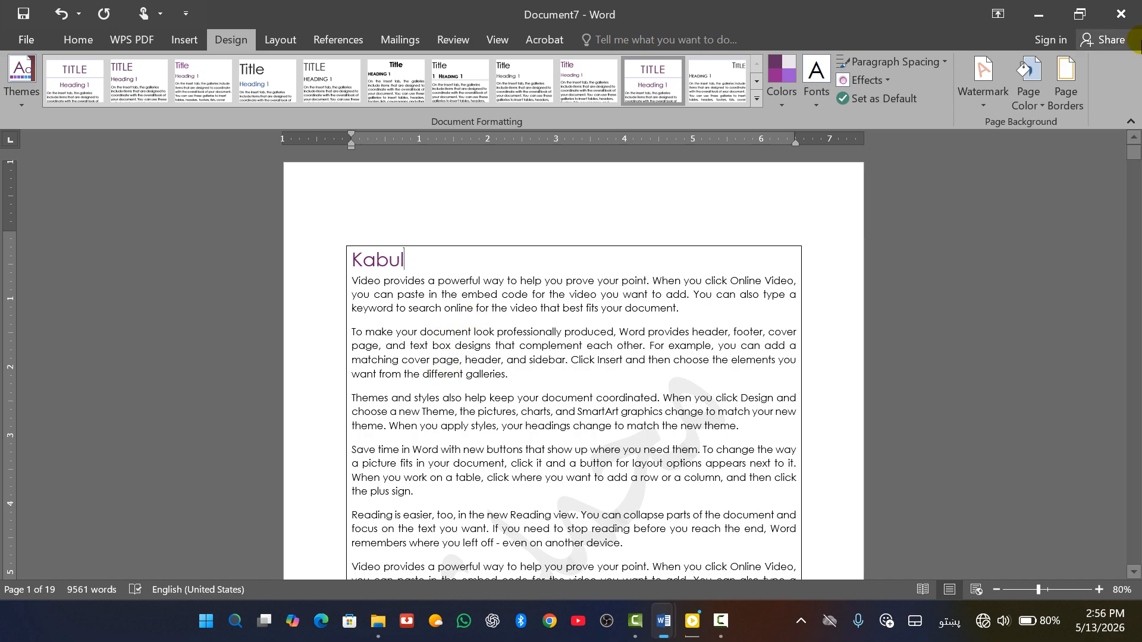
# Try to remove the box around the text by applying the None page border setting to the whole document, and undo the change
pyautogui.click(1060, 95)
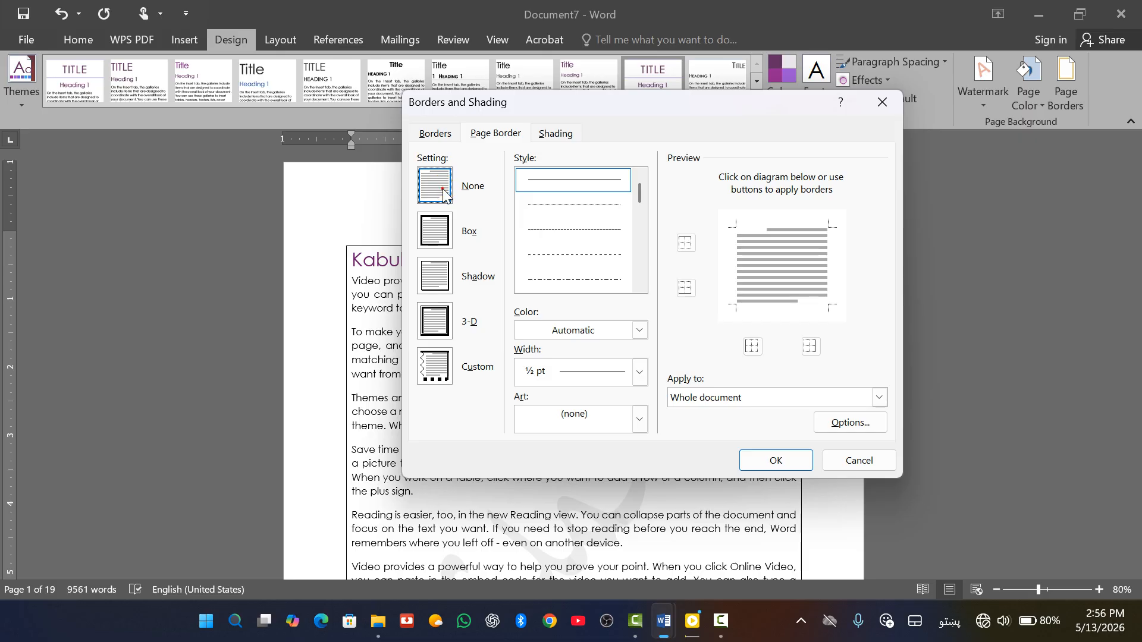
pyautogui.click(776, 460)
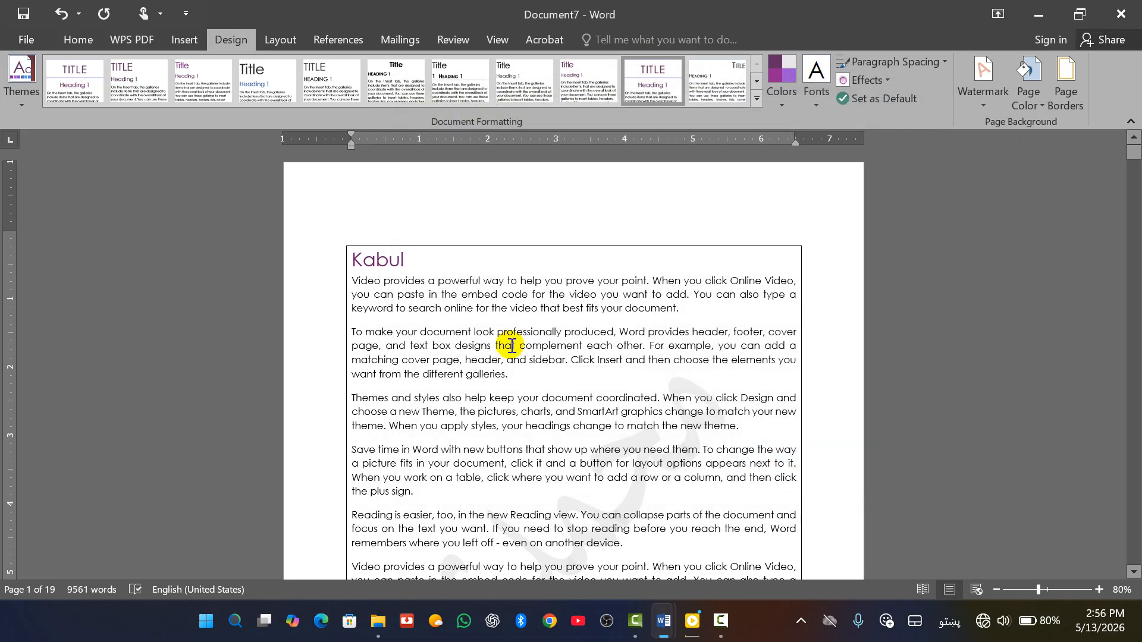
pyautogui.hotkey('ctrl', 'a')
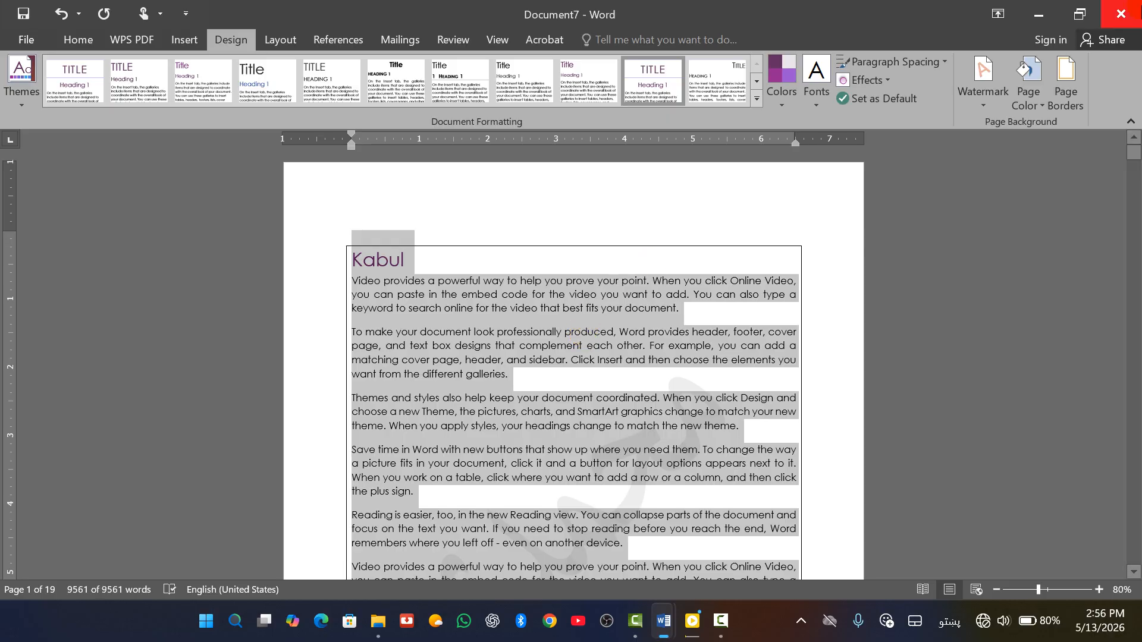
pyautogui.click(1067, 84)
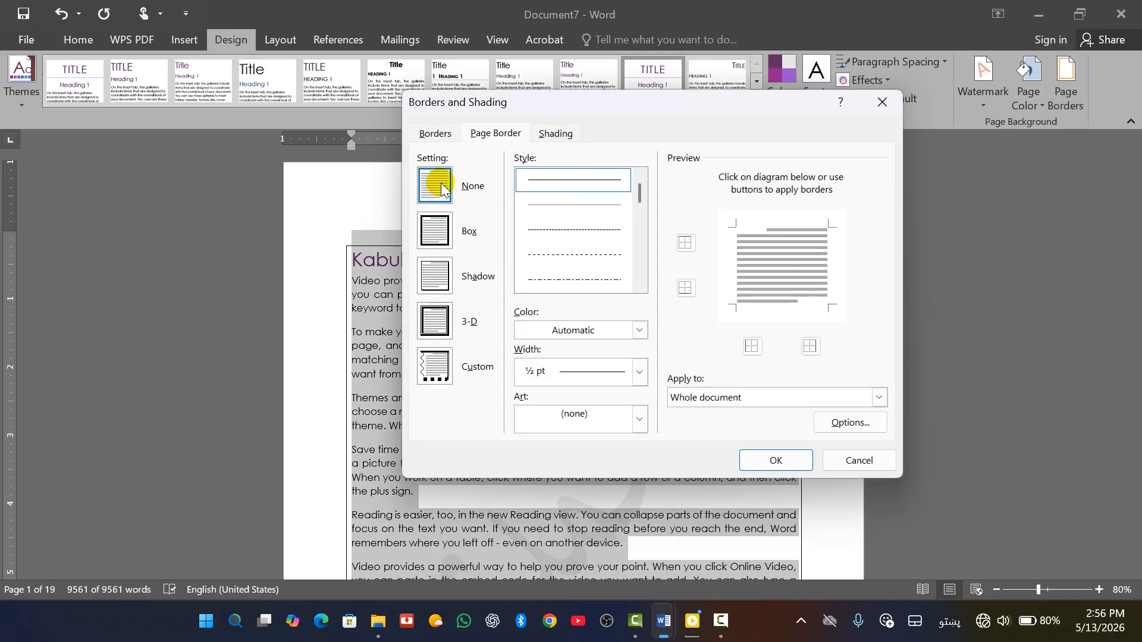
pyautogui.click(748, 461)
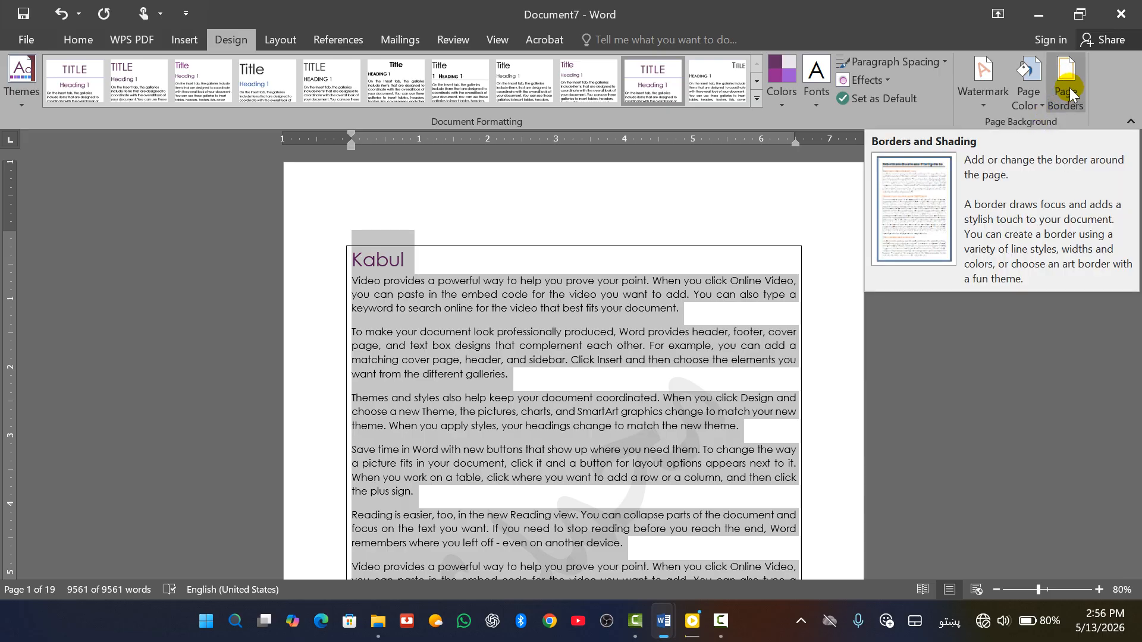
pyautogui.hotkey('ctrl', 'z')
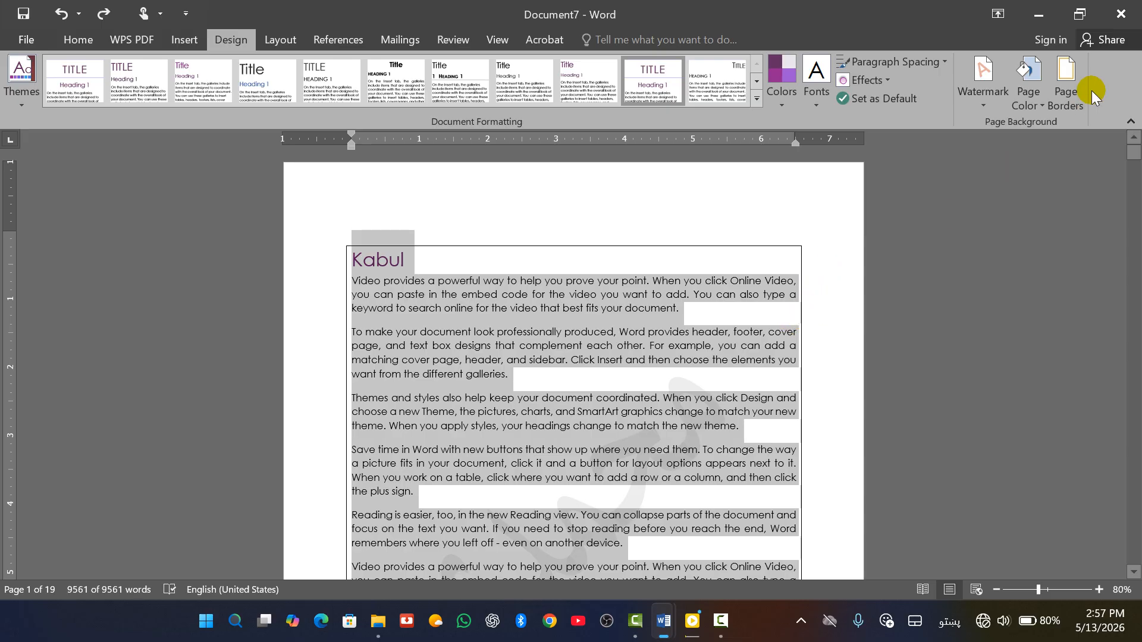
# Apply the None paragraph border setting to all the selected text, and undo the removal
pyautogui.click(1066, 89)
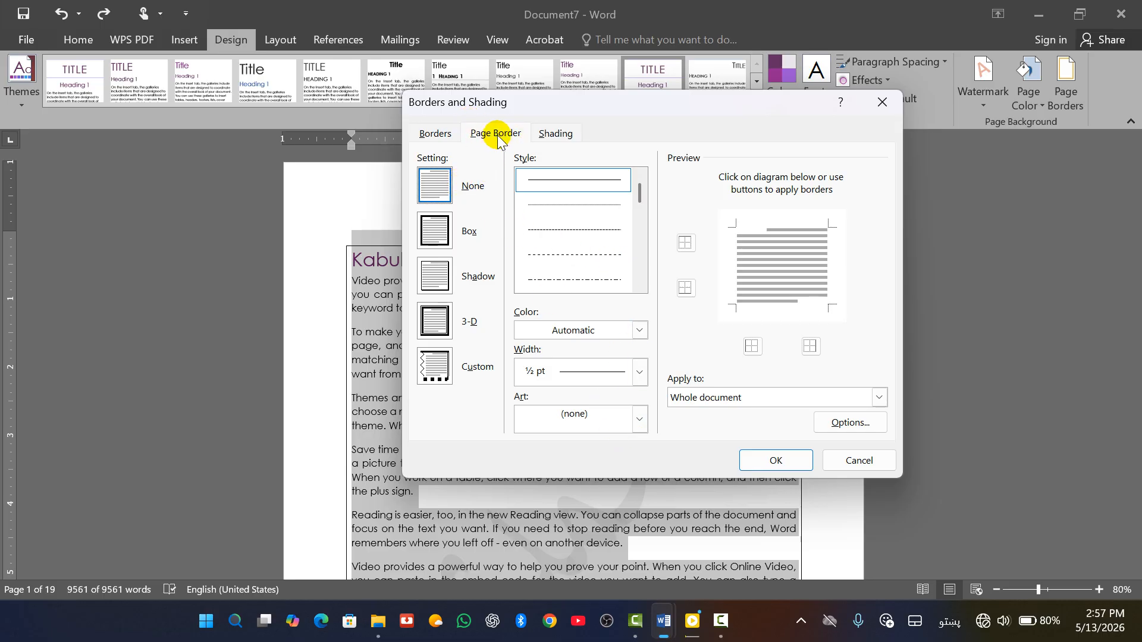
pyautogui.click(433, 134)
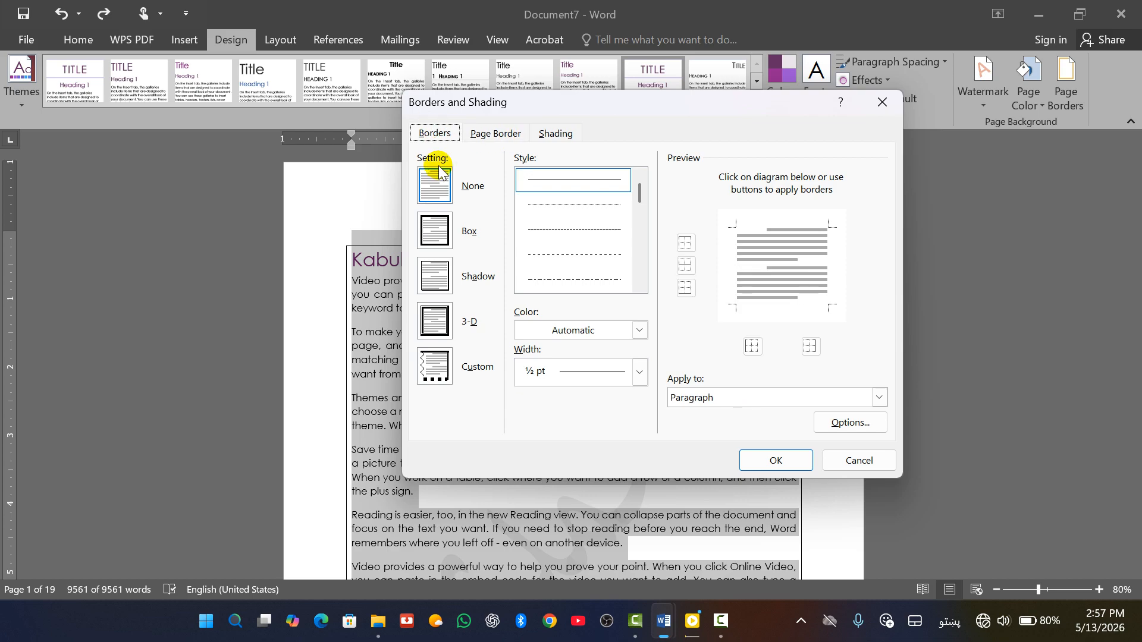
pyautogui.click(759, 461)
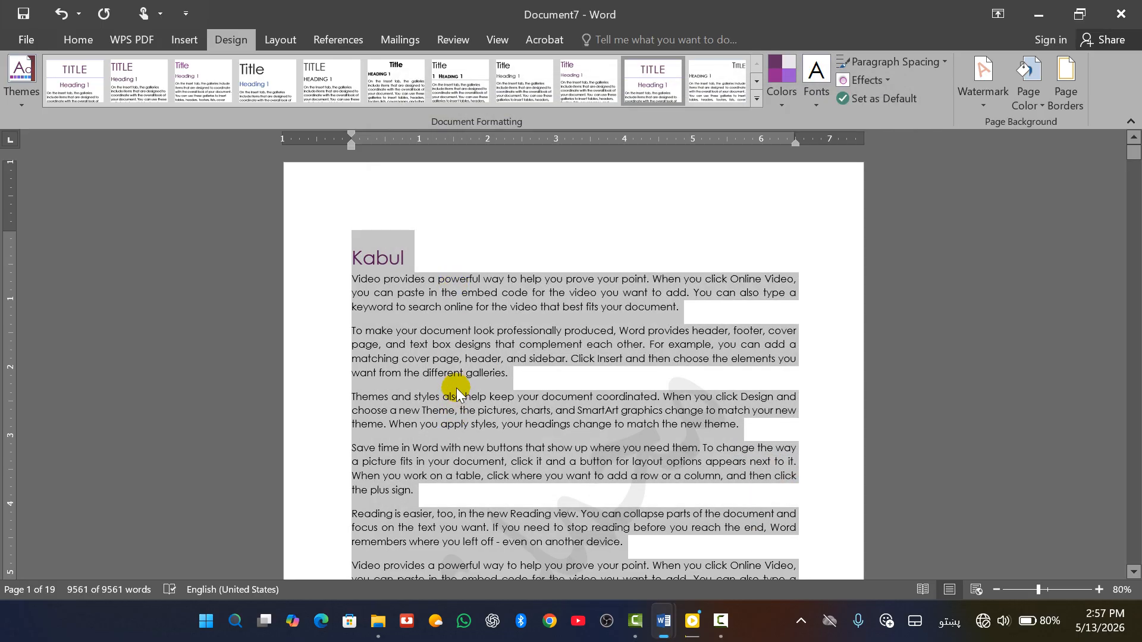
pyautogui.hotkey('ctrl', 'z')
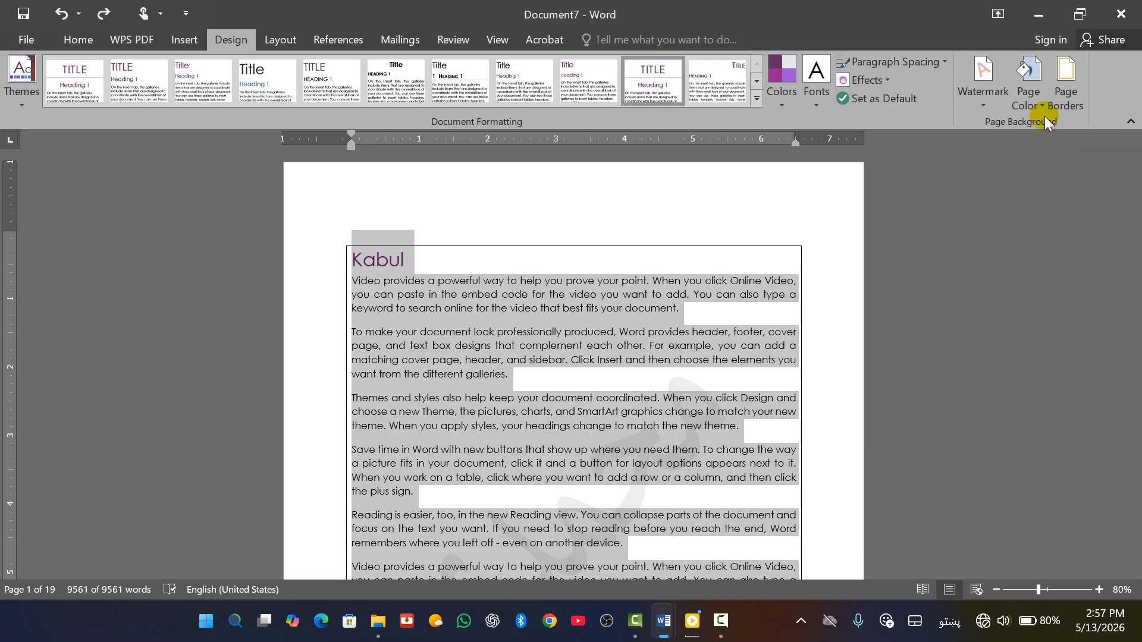
# Try several line styles, apply a 3 pt thick-and-thin Box page border to the whole document, and undo it
pyautogui.click(1066, 92)
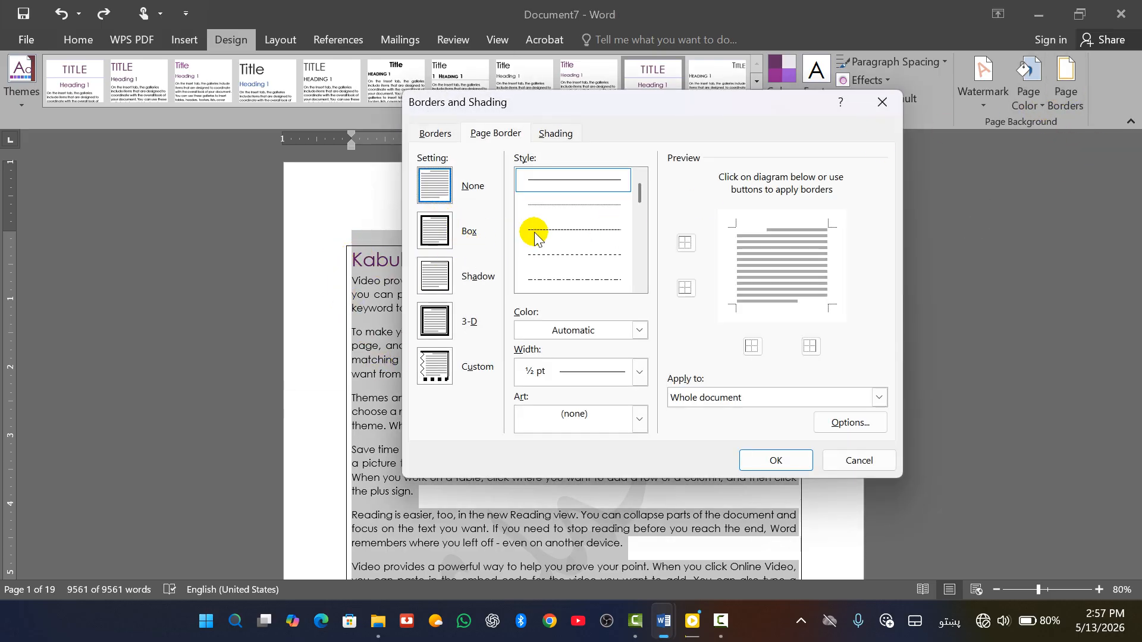
pyautogui.click(573, 230)
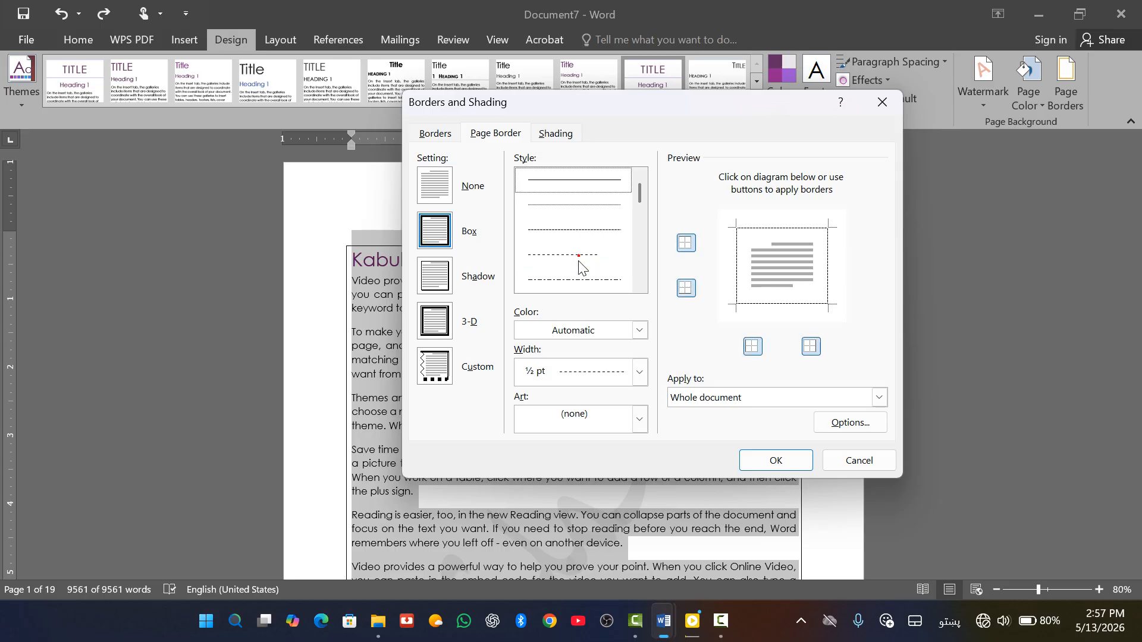
pyautogui.click(576, 281)
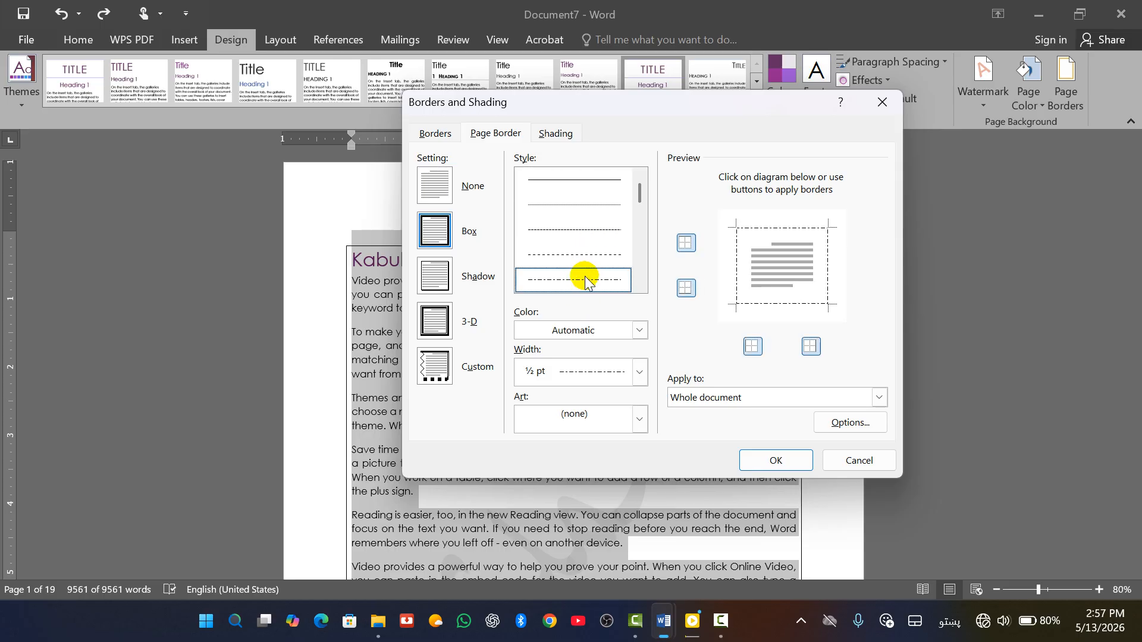
pyautogui.scroll(-5, 571, 244)
pyautogui.scroll(5, 577, 262)
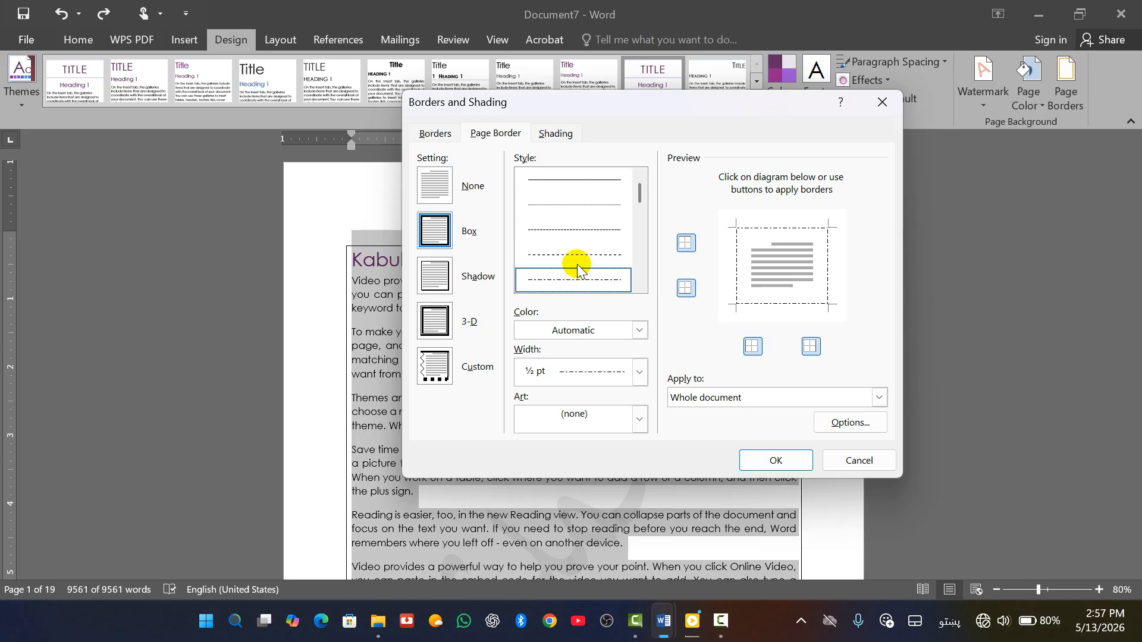
pyautogui.scroll(-3, 577, 265)
pyautogui.click(573, 229)
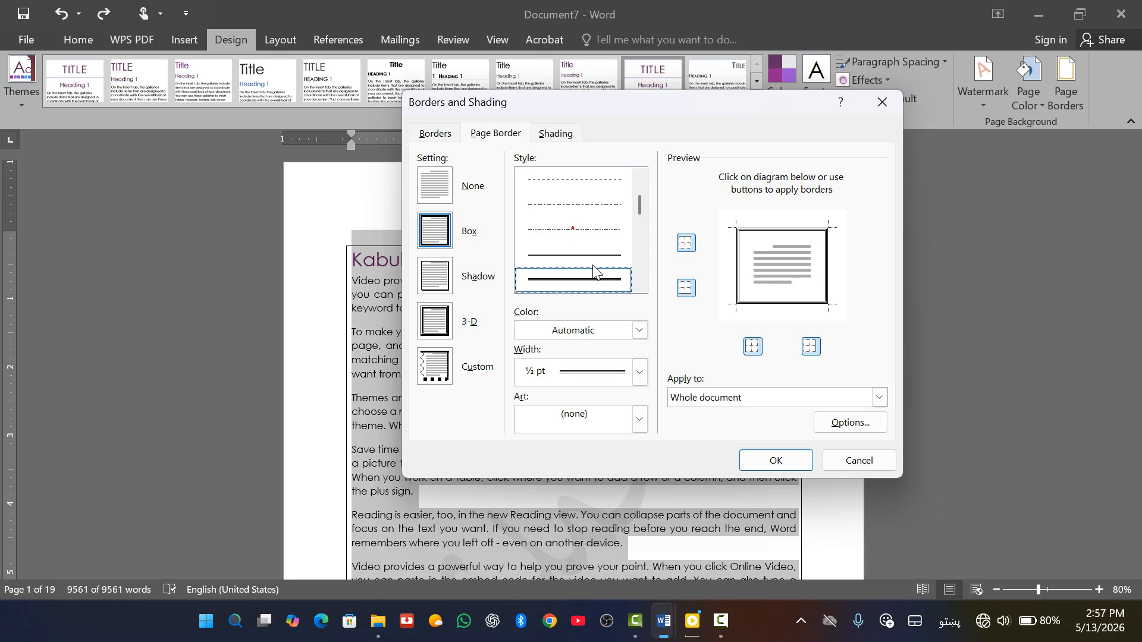
pyautogui.scroll(-3, 593, 270)
pyautogui.click(590, 280)
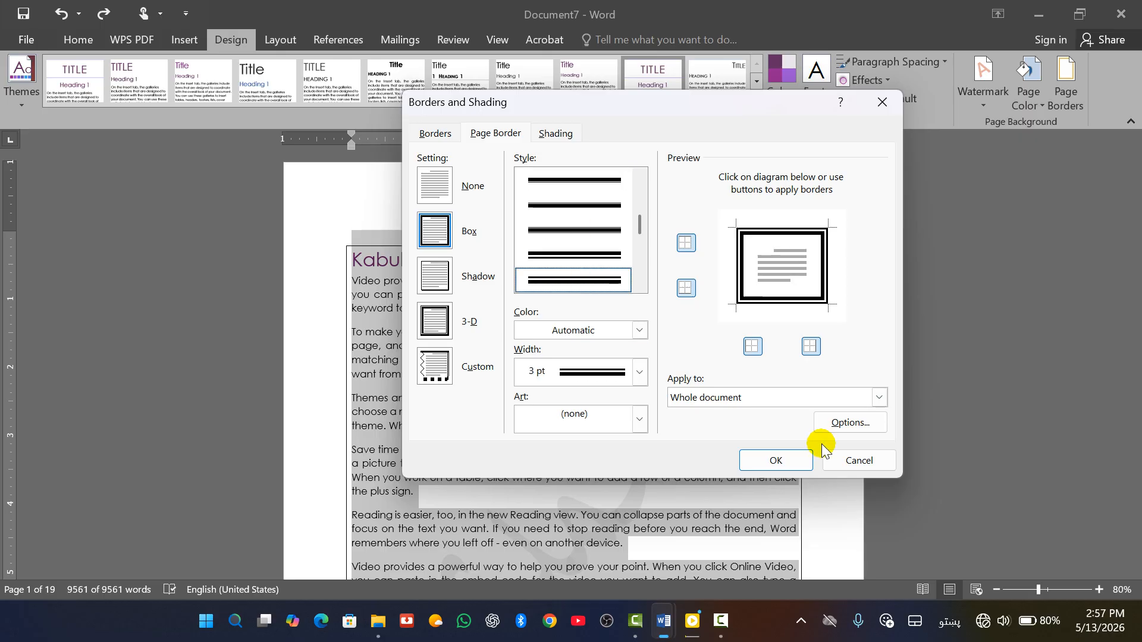
pyautogui.click(777, 461)
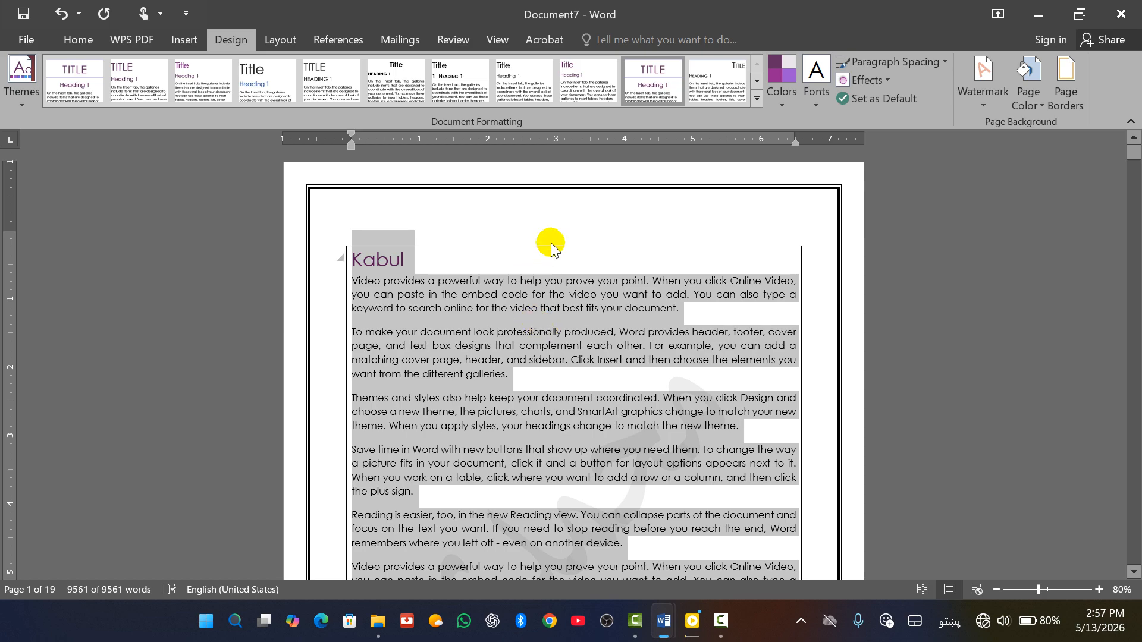
pyautogui.hotkey('ctrl', 'z')
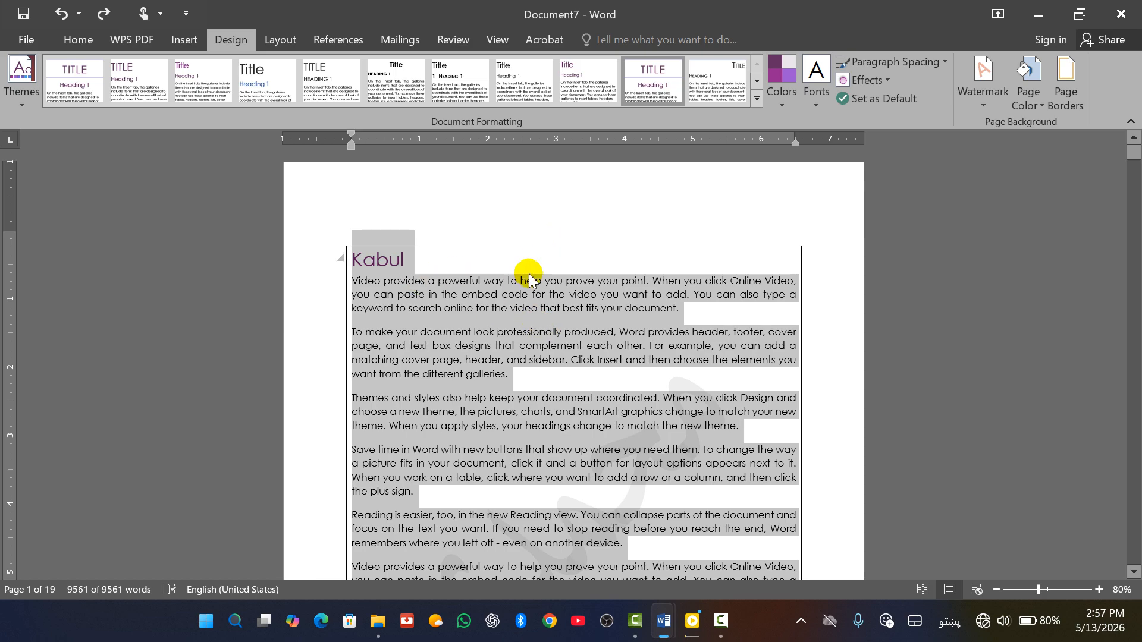
# Apply a Box paragraph border with a 3 pt thin-and-thick double line to all the selected text
pyautogui.click(1056, 95)
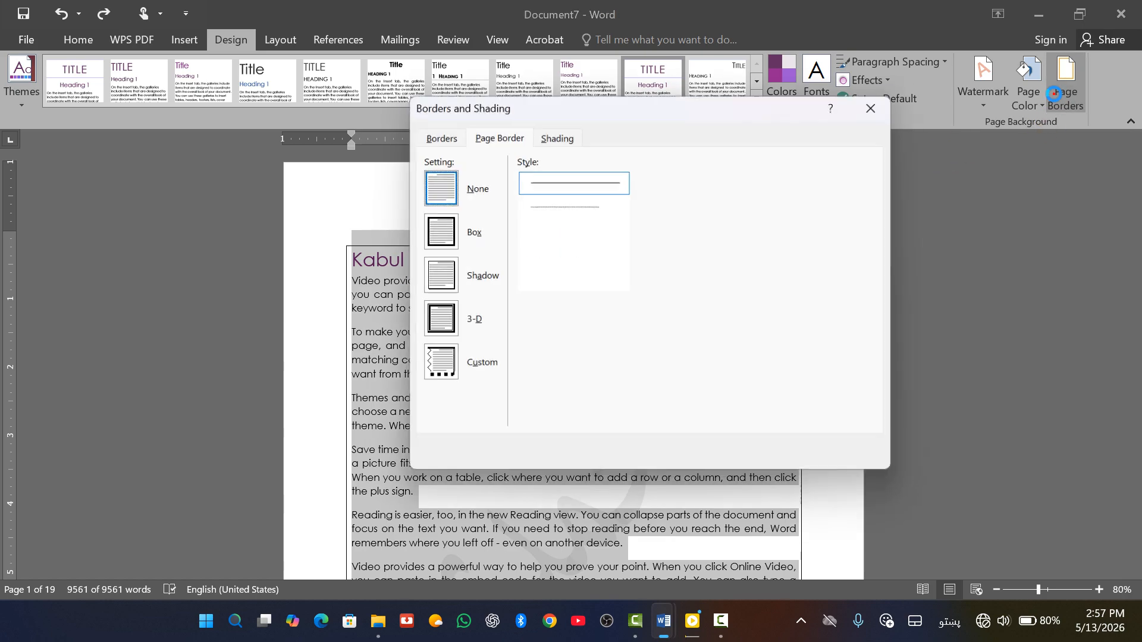
pyautogui.click(426, 138)
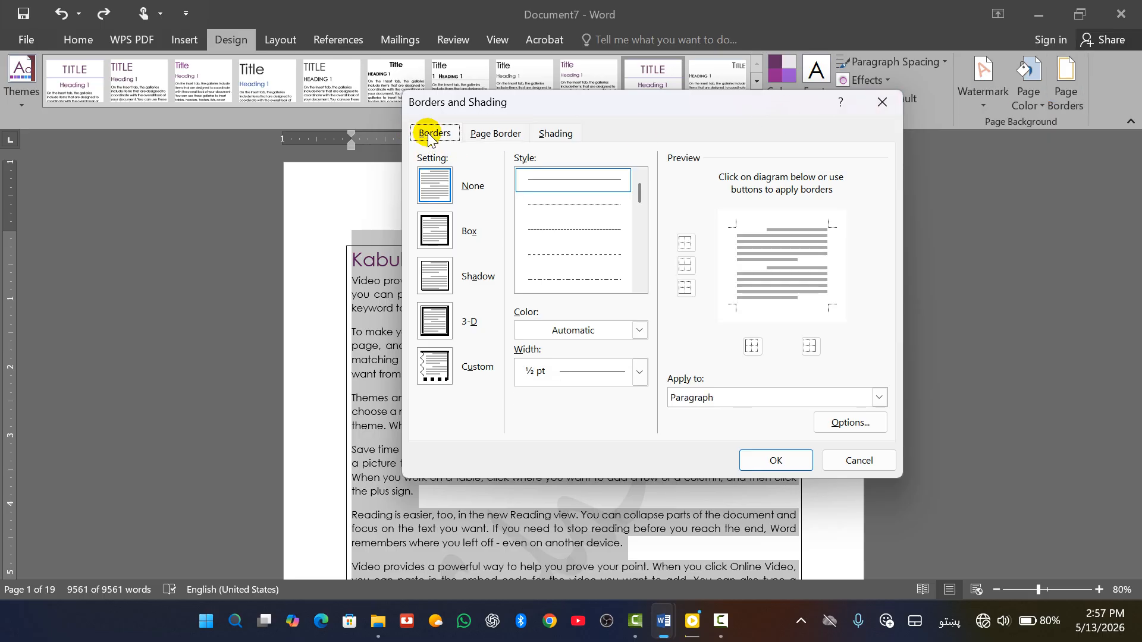
pyautogui.scroll(-5, 591, 269)
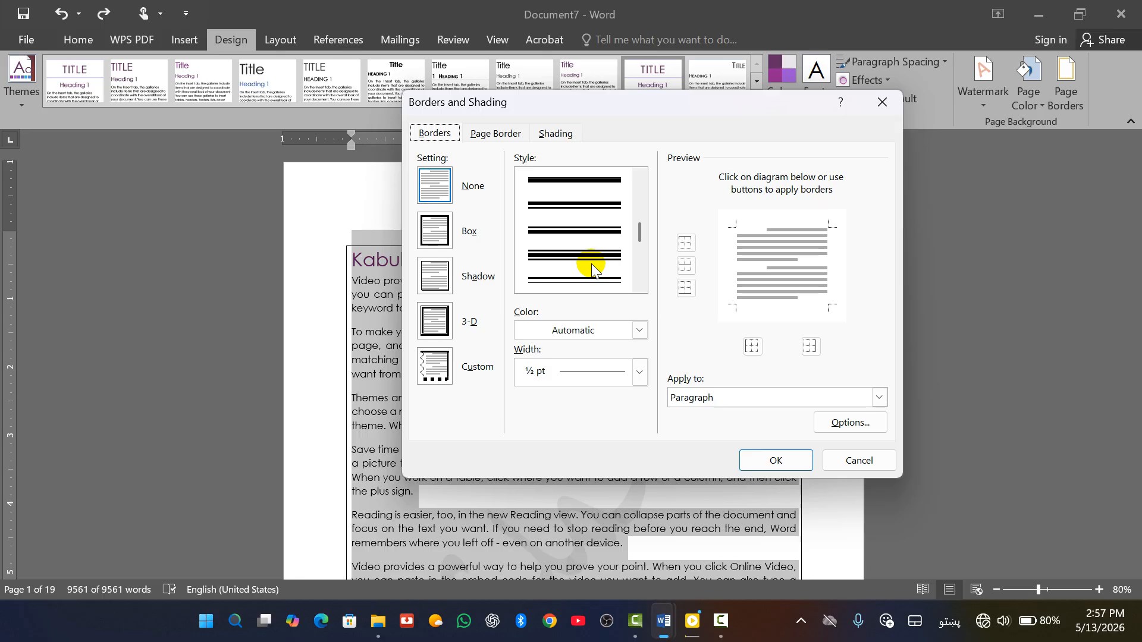
pyautogui.click(586, 254)
pyautogui.click(586, 279)
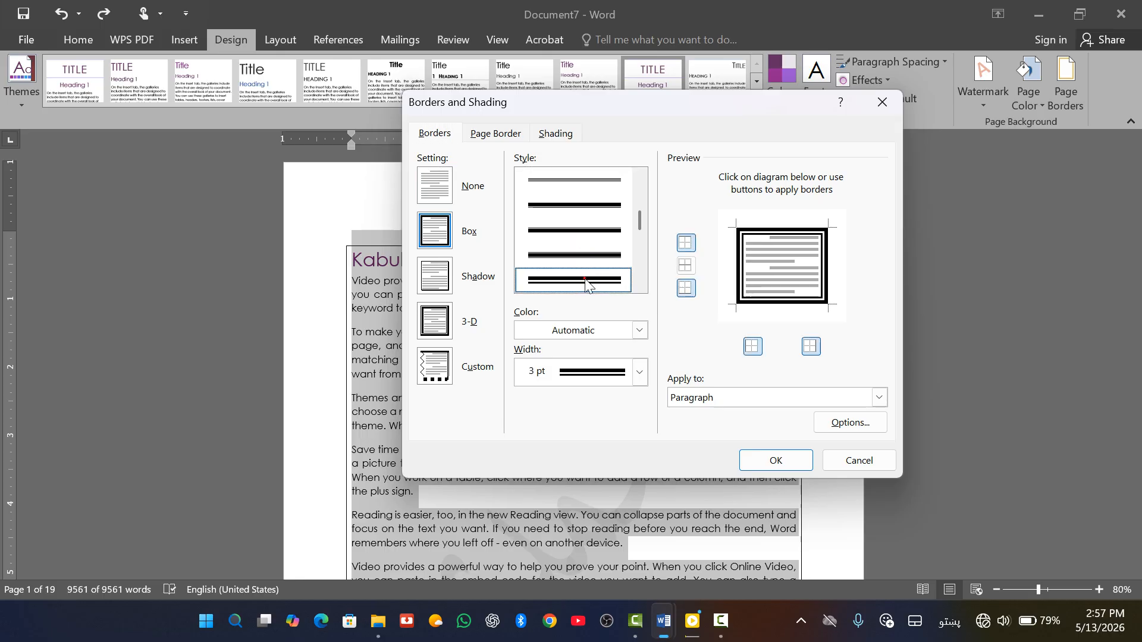
pyautogui.scroll(-3, 586, 282)
pyautogui.click(576, 259)
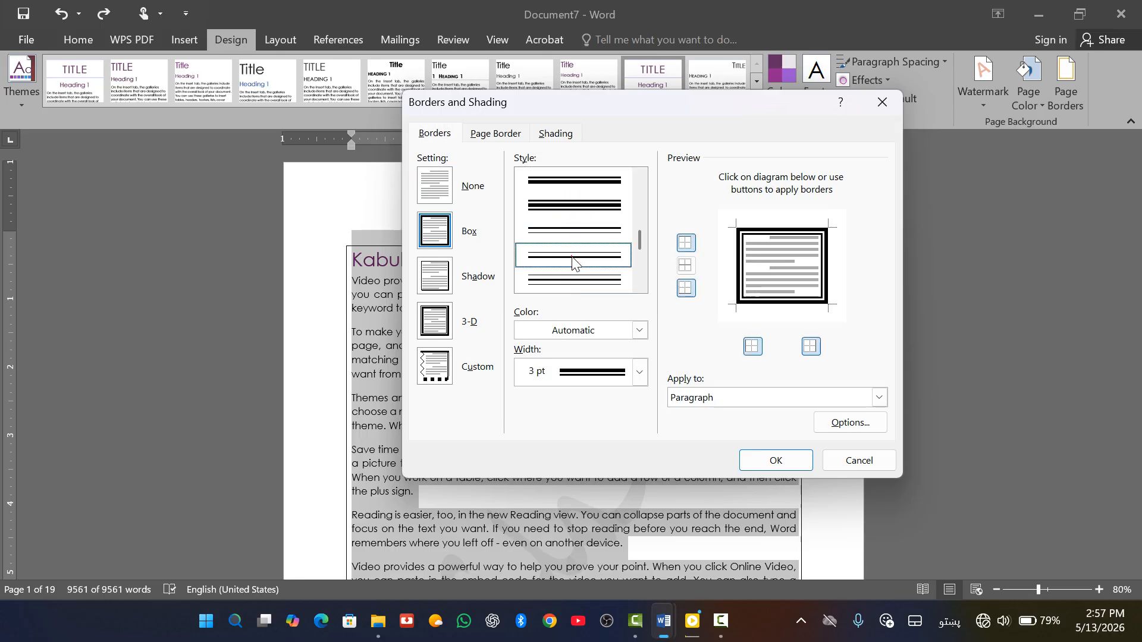
pyautogui.scroll(1, 574, 261)
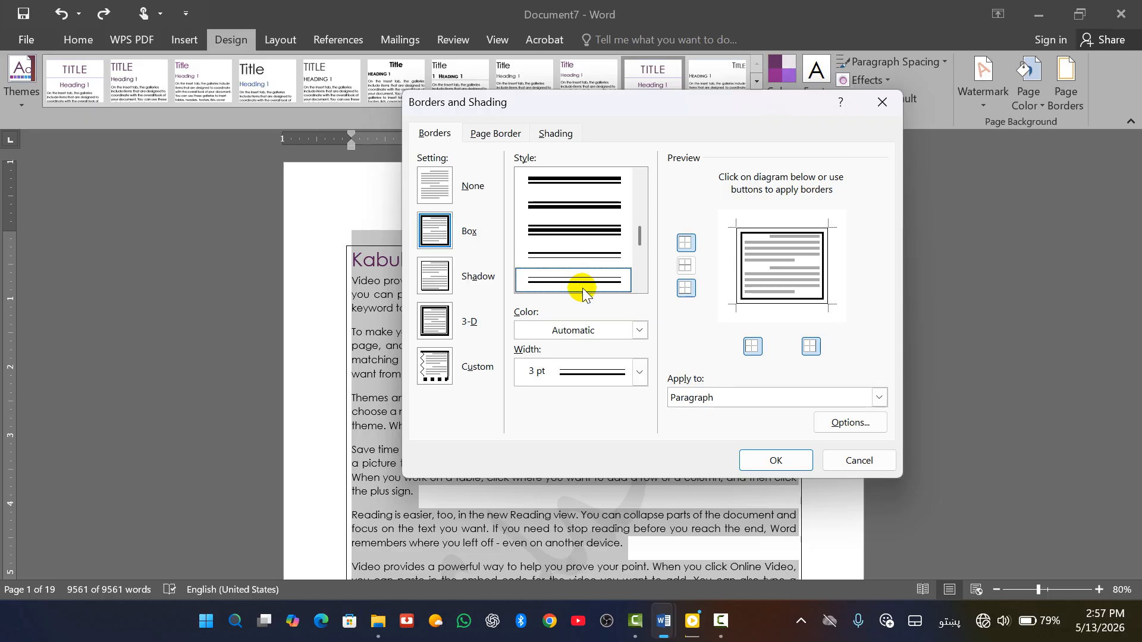
pyautogui.click(777, 460)
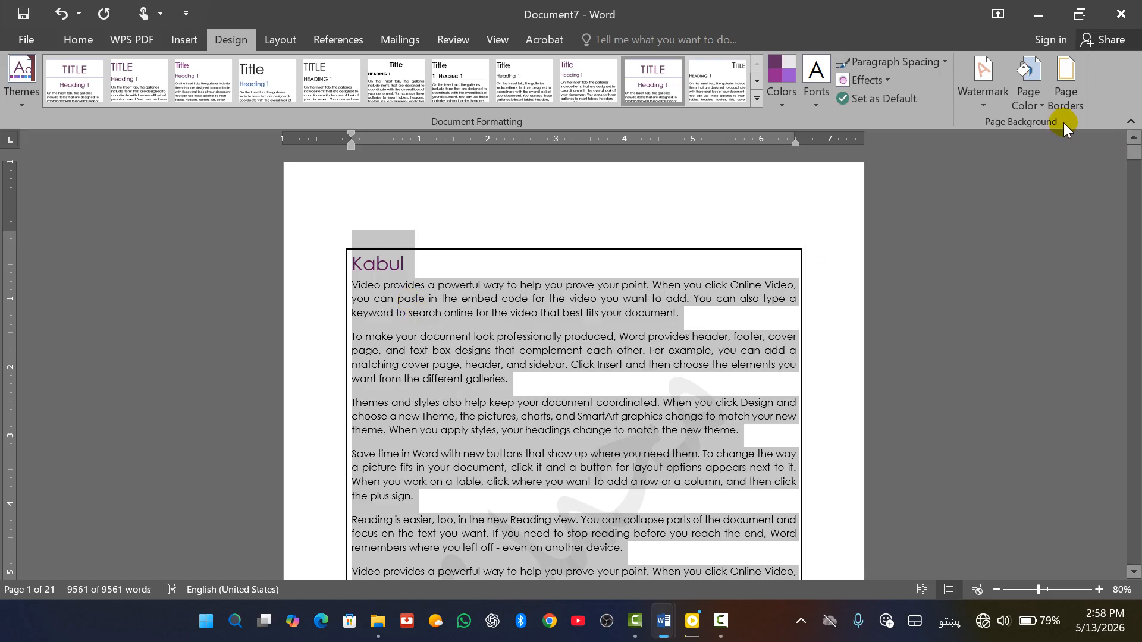
# Apply a Box page border with a 3 pt triple line of thick and thin strokes to the whole document
pyautogui.click(1066, 94)
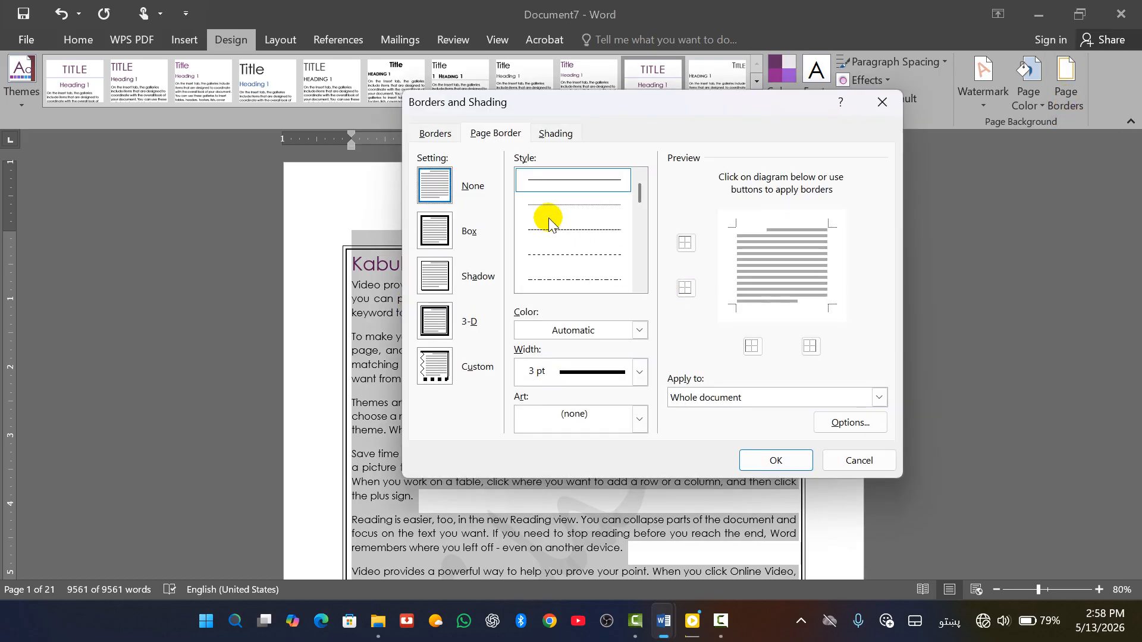
pyautogui.click(435, 133)
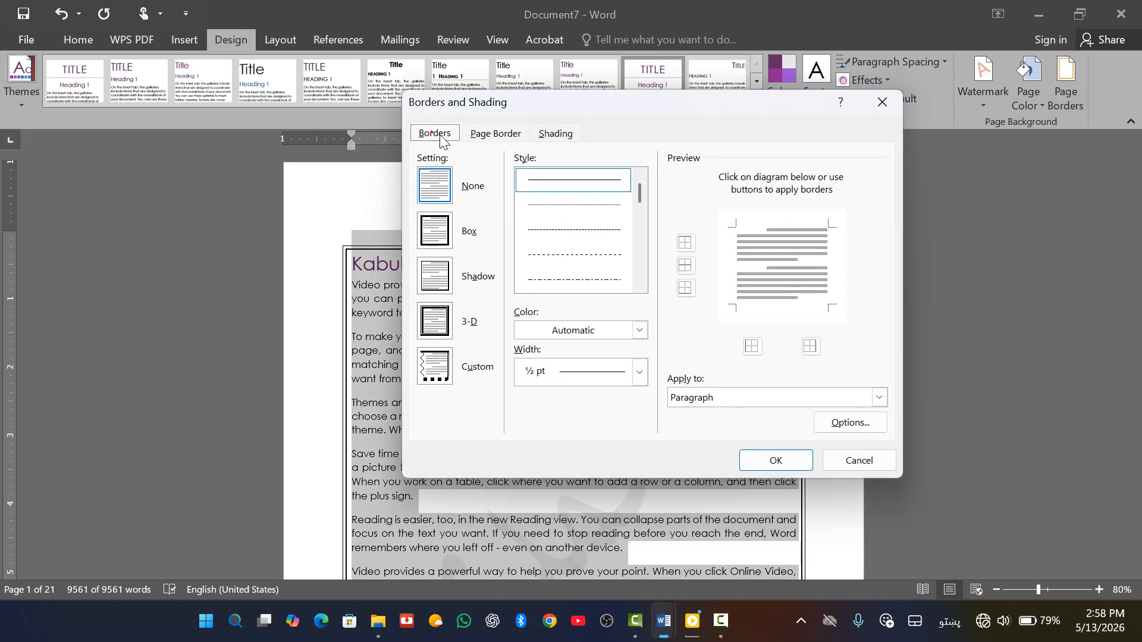
pyautogui.click(505, 136)
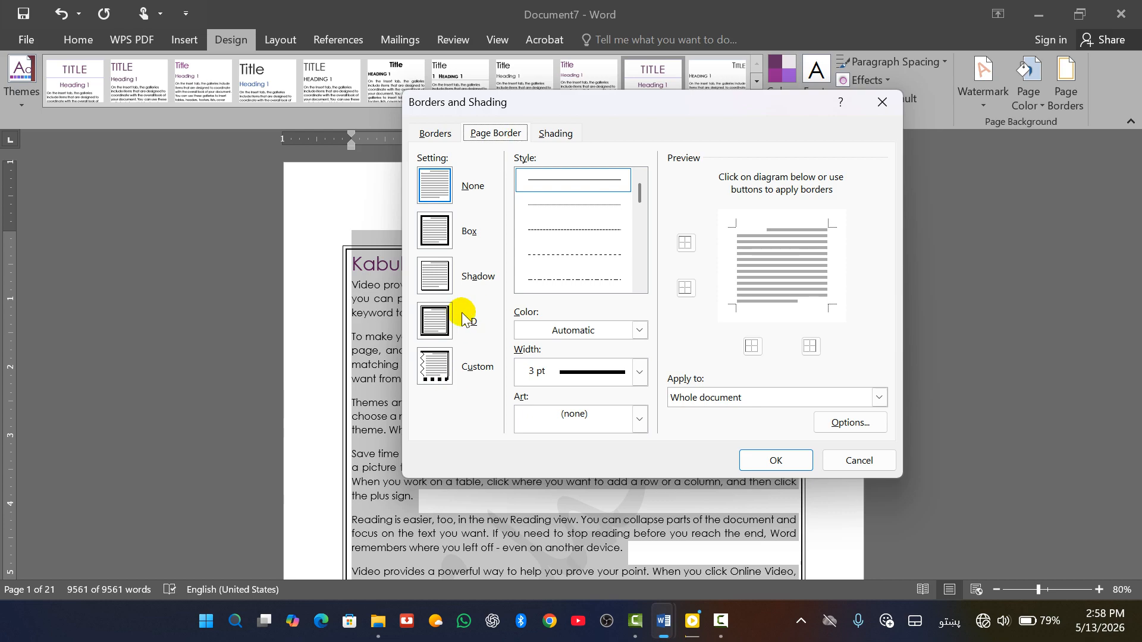
pyautogui.click(441, 237)
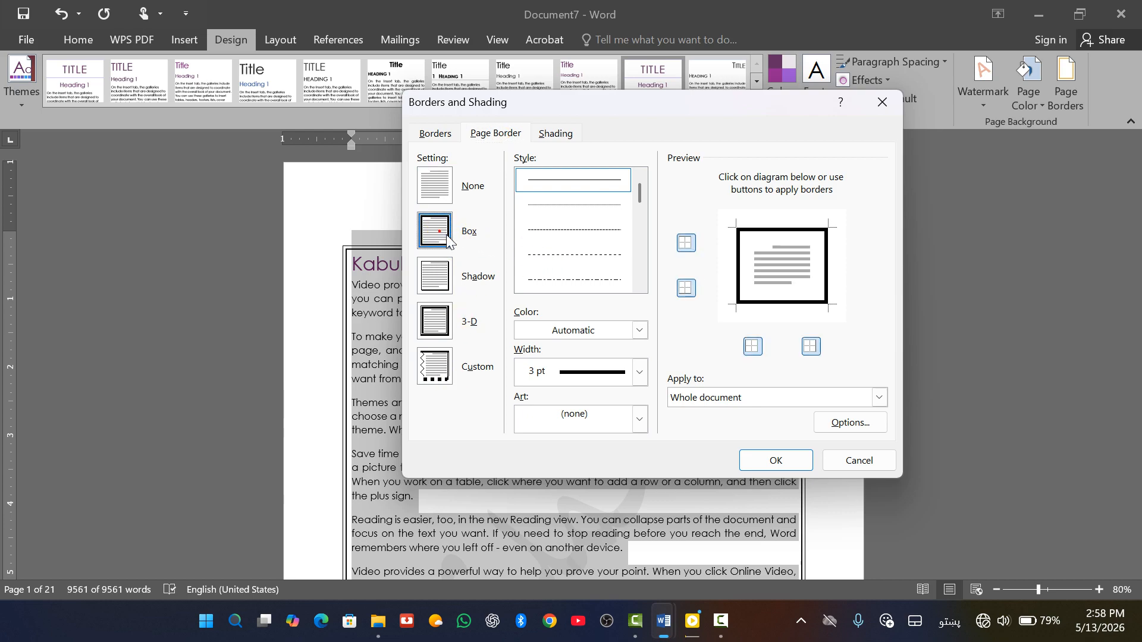
pyautogui.scroll(-5, 587, 257)
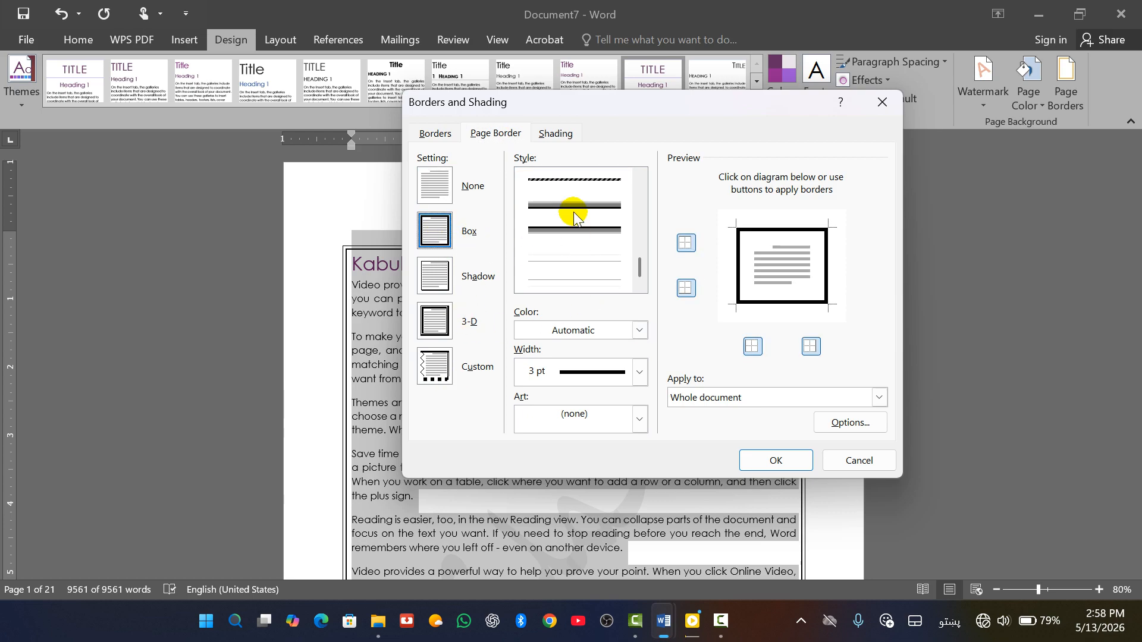
pyautogui.scroll(4, 574, 214)
pyautogui.click(566, 275)
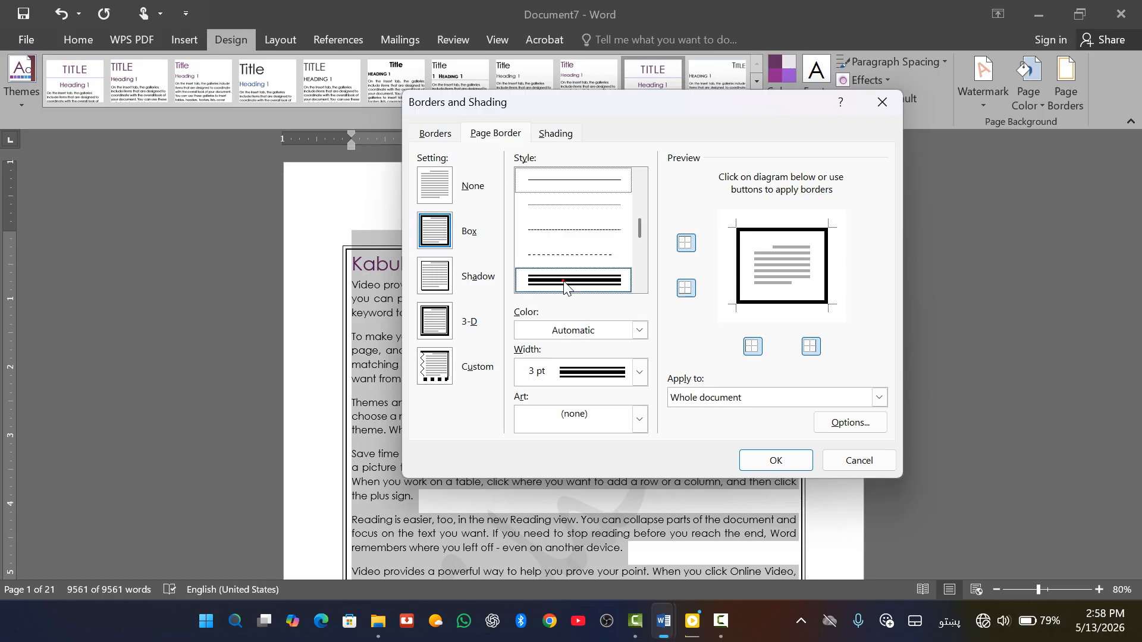
pyautogui.click(775, 460)
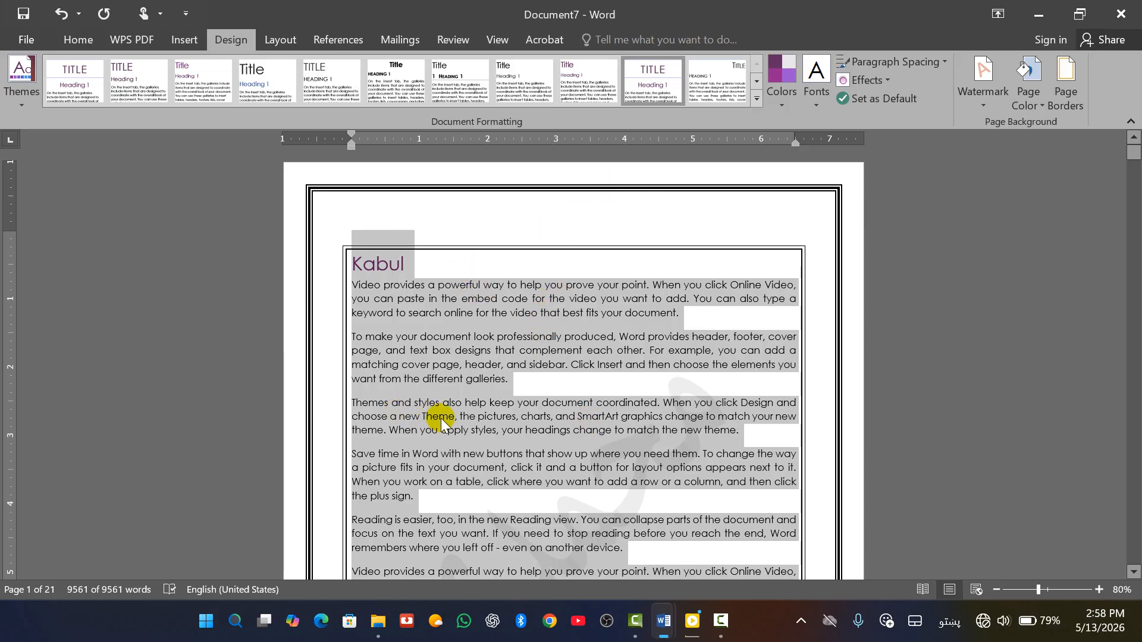
# Change the selected text's paragraph border to the Shadow setting with a ½ pt solid line and check it across the pages
pyautogui.click(1080, 99)
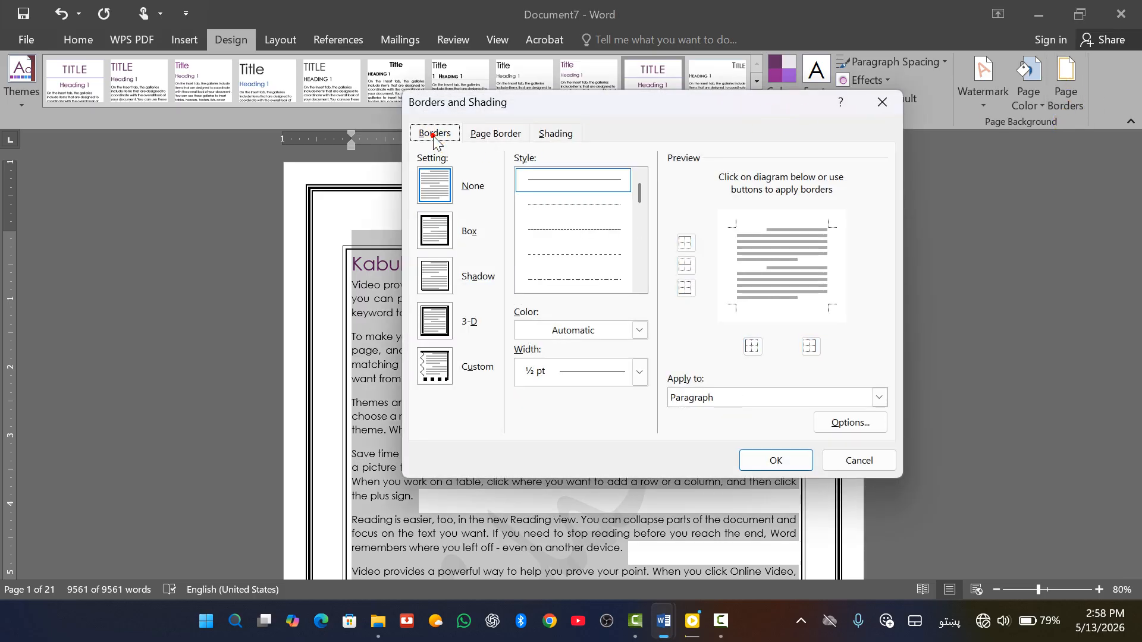
pyautogui.click(436, 277)
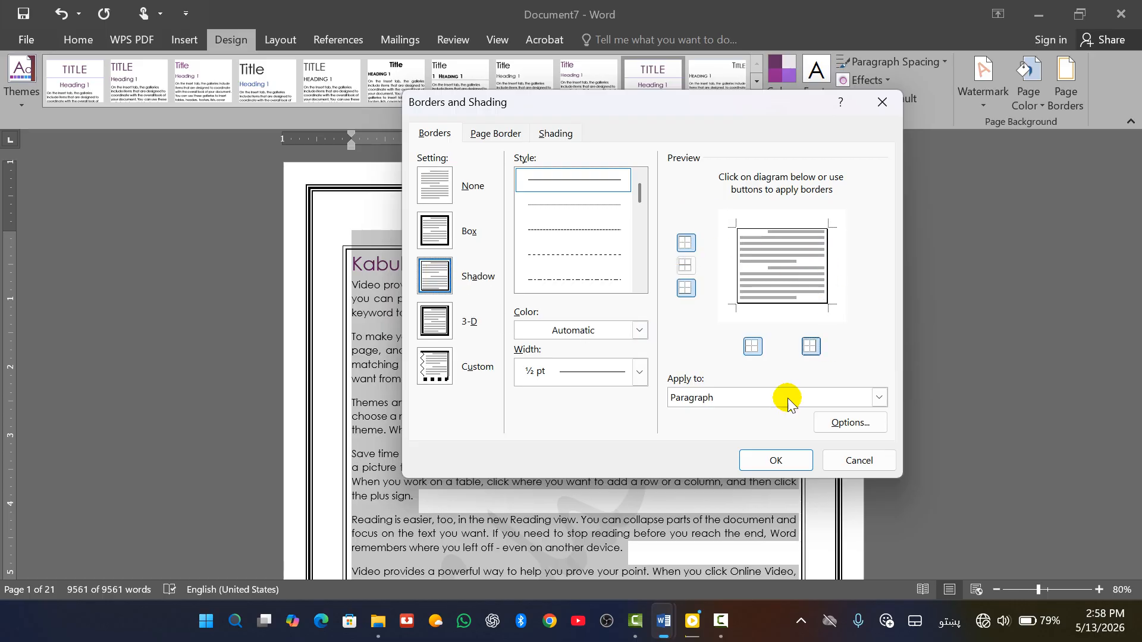
pyautogui.click(777, 461)
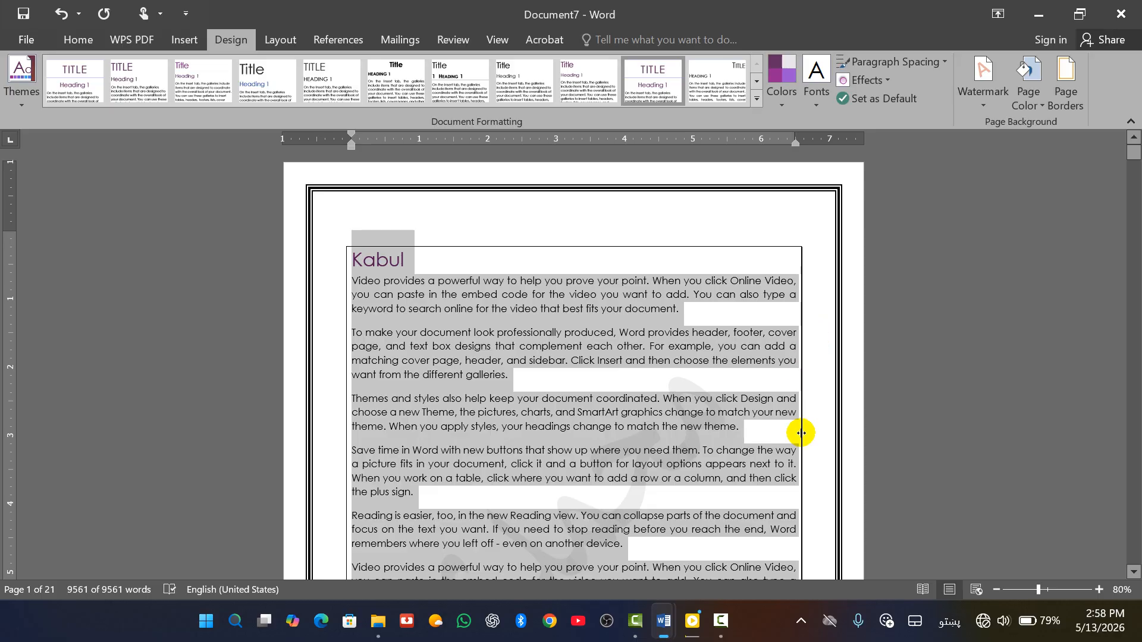
pyautogui.scroll(-3, 809, 333)
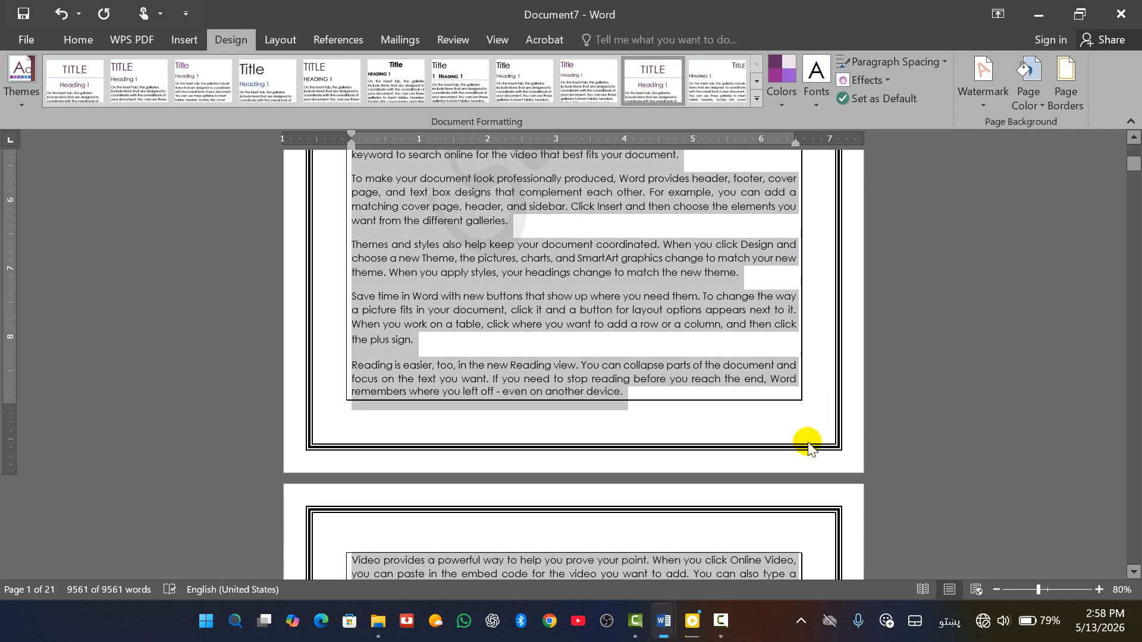
pyautogui.scroll(5, 314, 333)
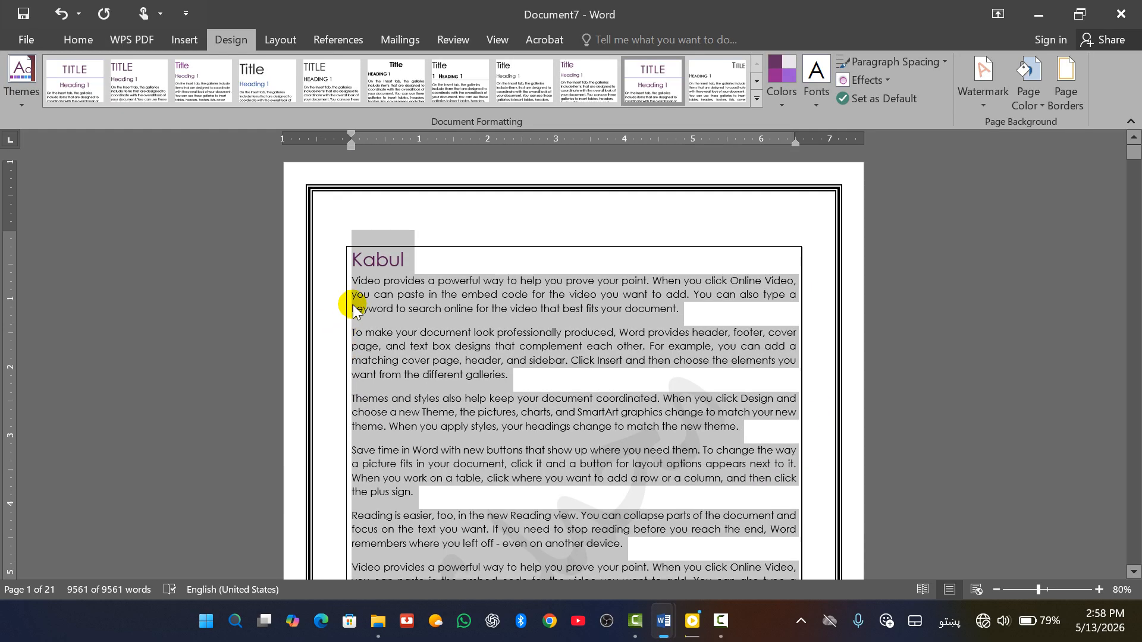
# Change the selected text's paragraph border to the 3-D setting with a ½ pt solid line
pyautogui.click(1073, 80)
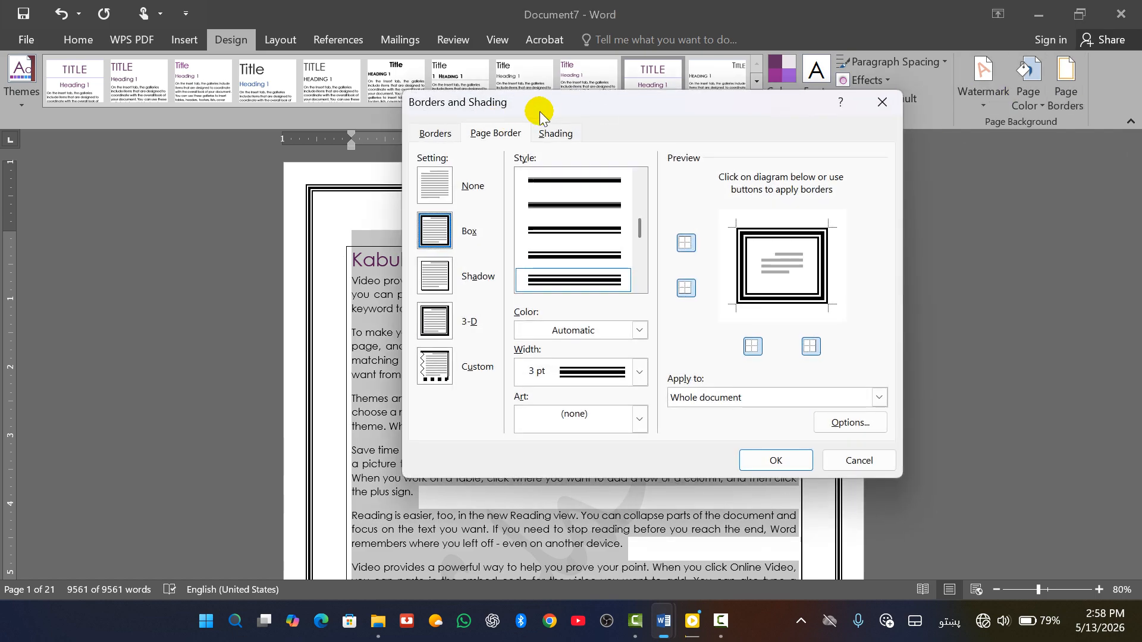
pyautogui.click(436, 132)
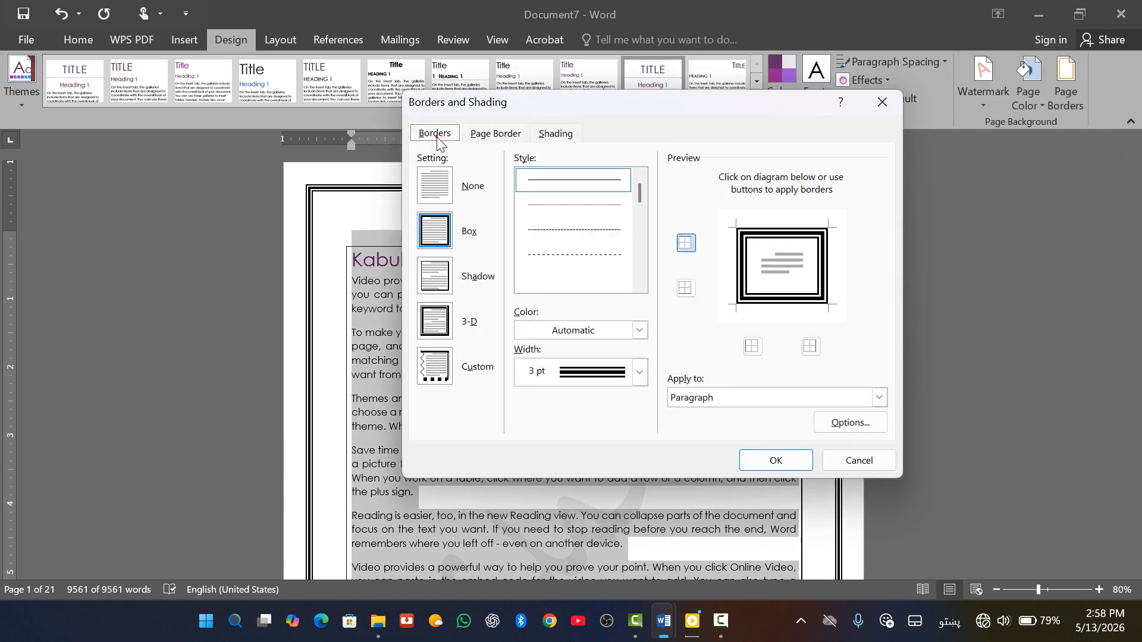
pyautogui.click(440, 334)
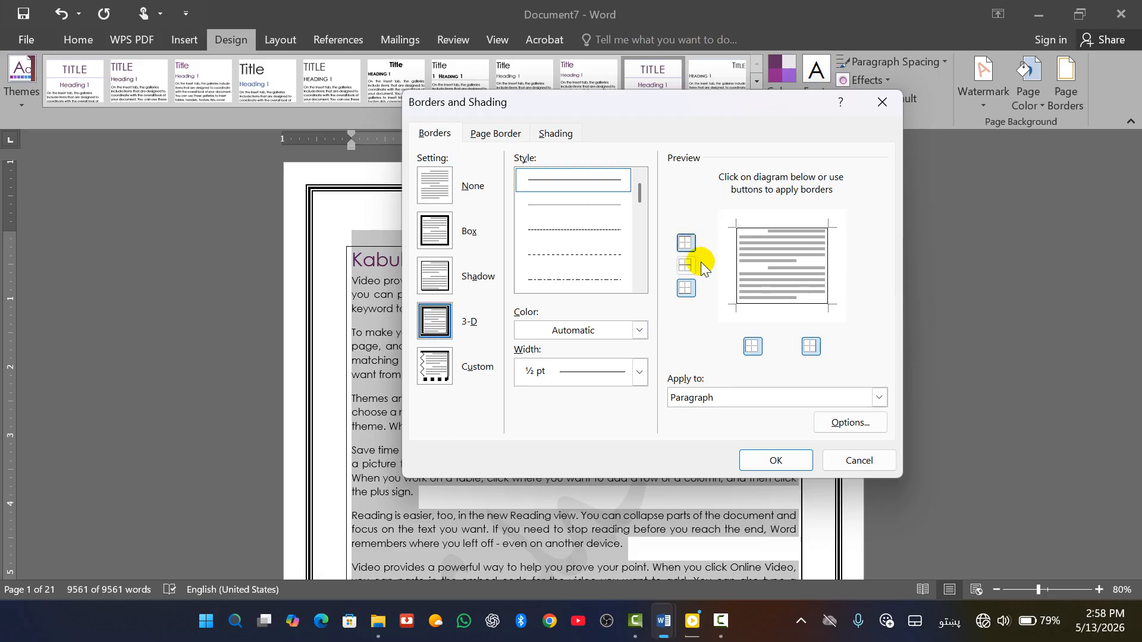
pyautogui.click(773, 460)
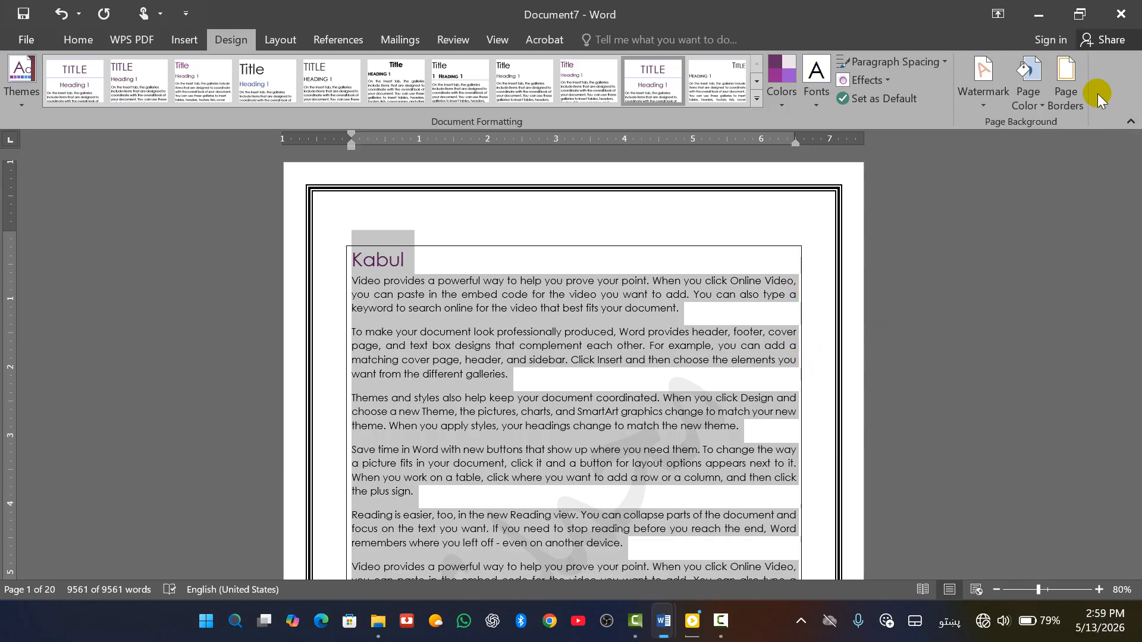
# Remove the top and bottom edges of the whole document's page border, check the pages, and undo the removal
pyautogui.click(1064, 87)
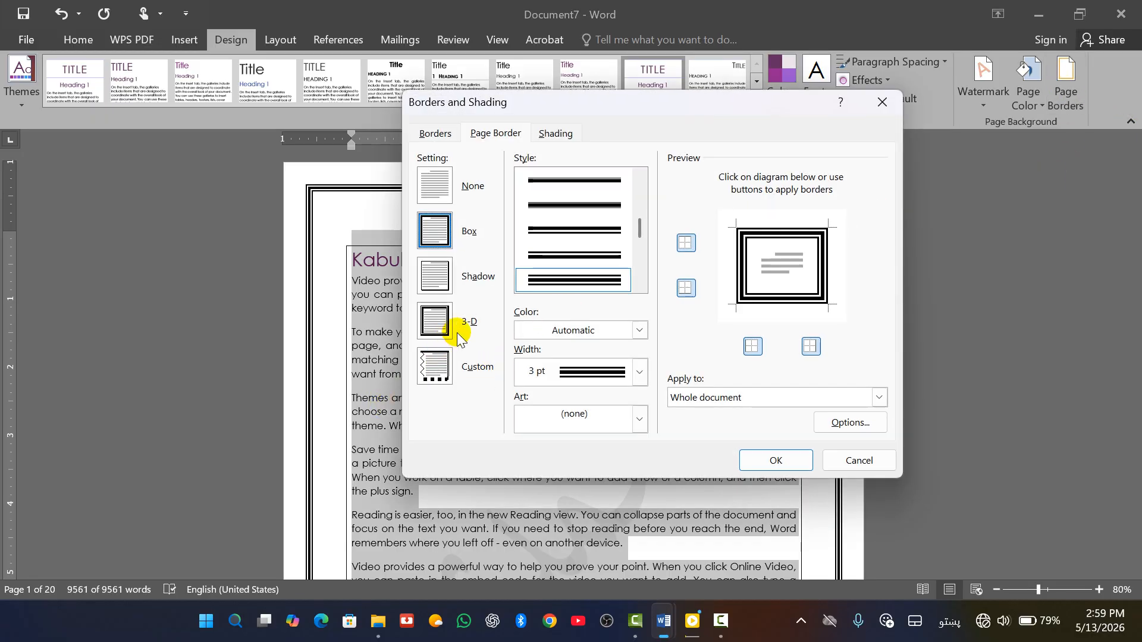
pyautogui.click(447, 367)
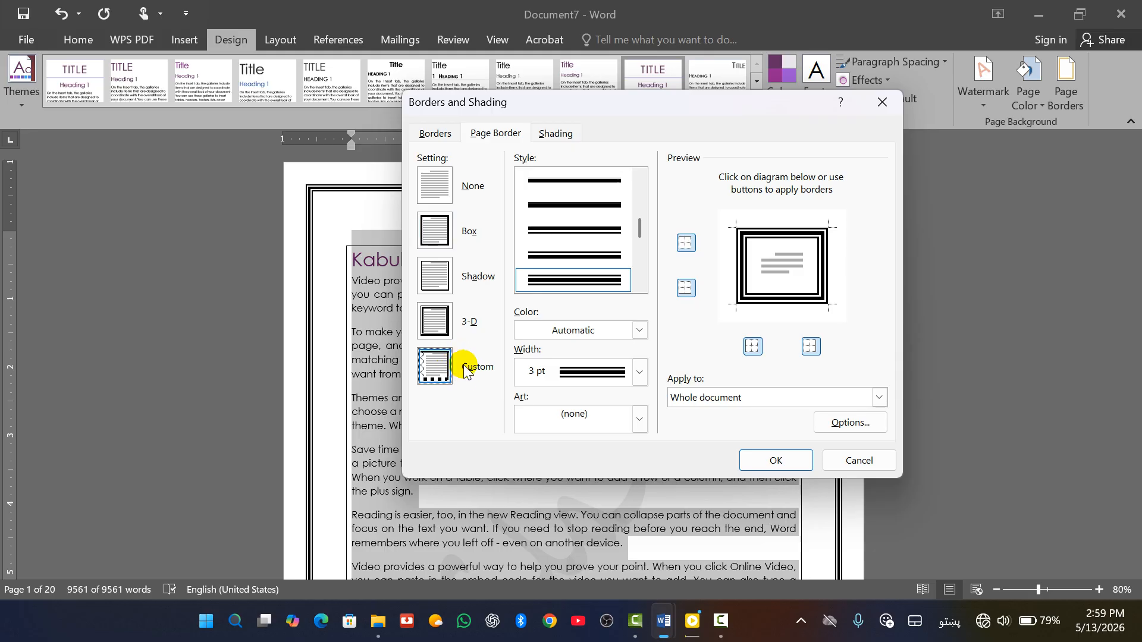
pyautogui.click(449, 237)
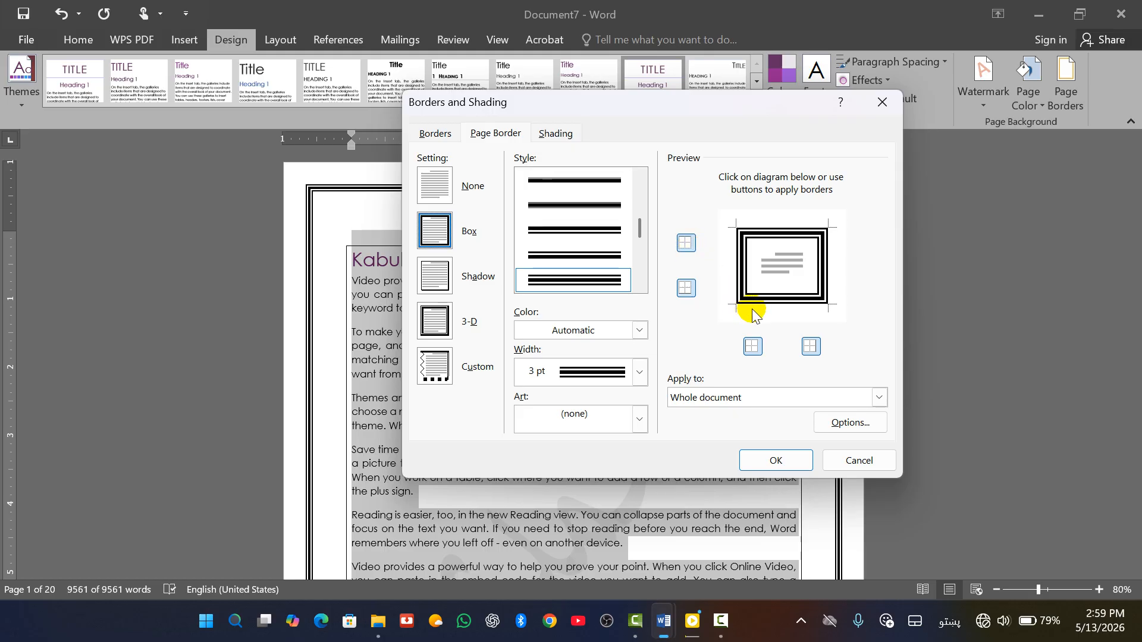
pyautogui.click(687, 244)
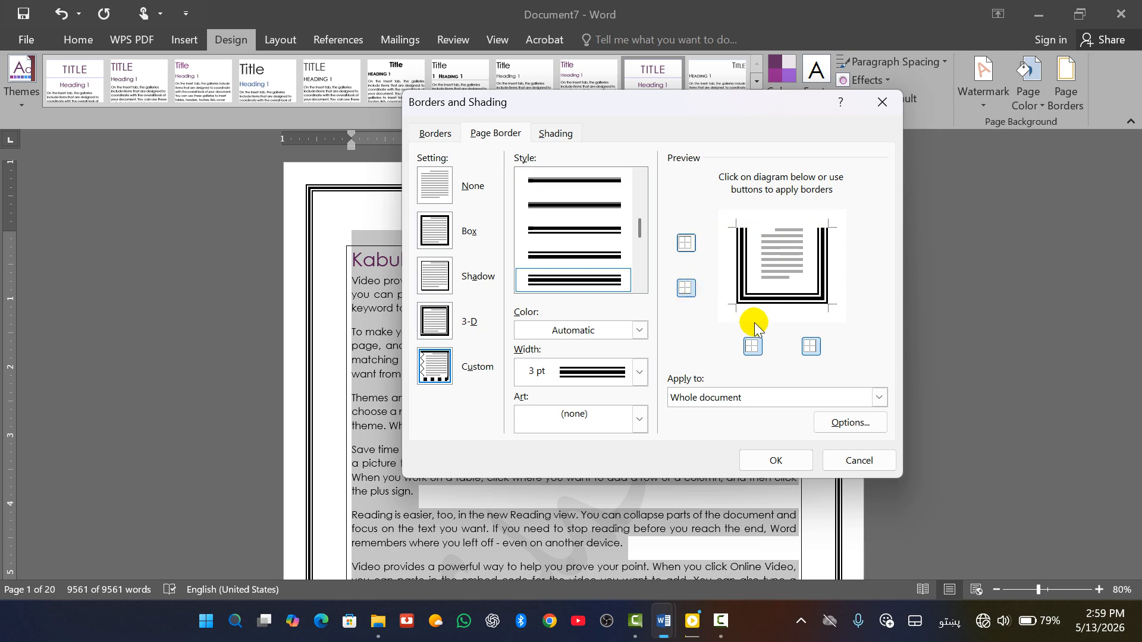
pyautogui.click(686, 289)
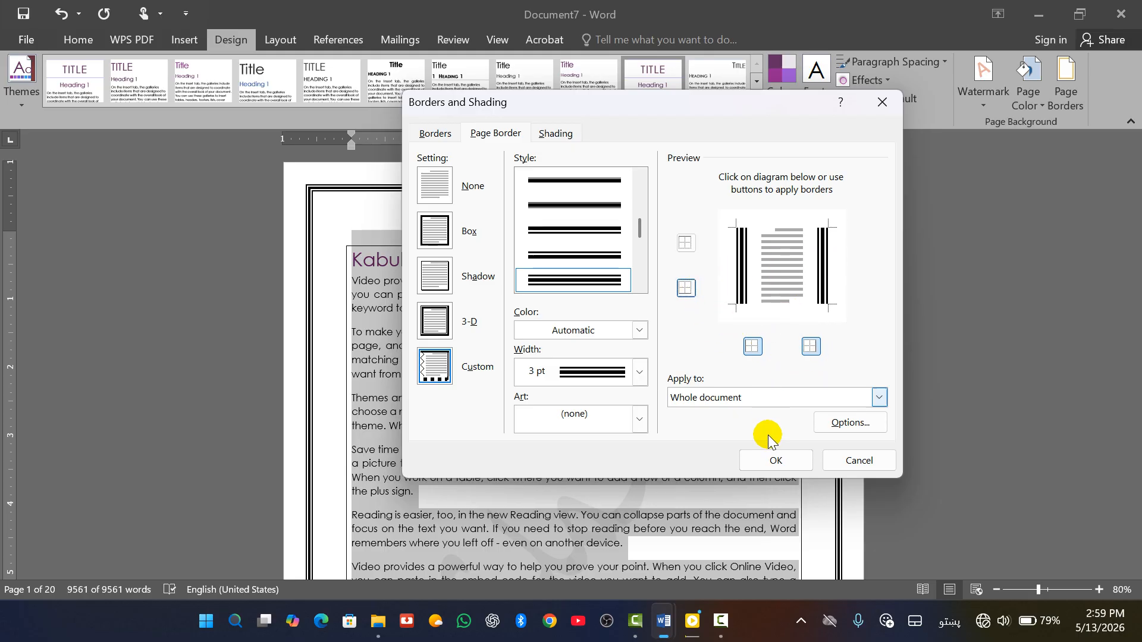
pyautogui.click(783, 459)
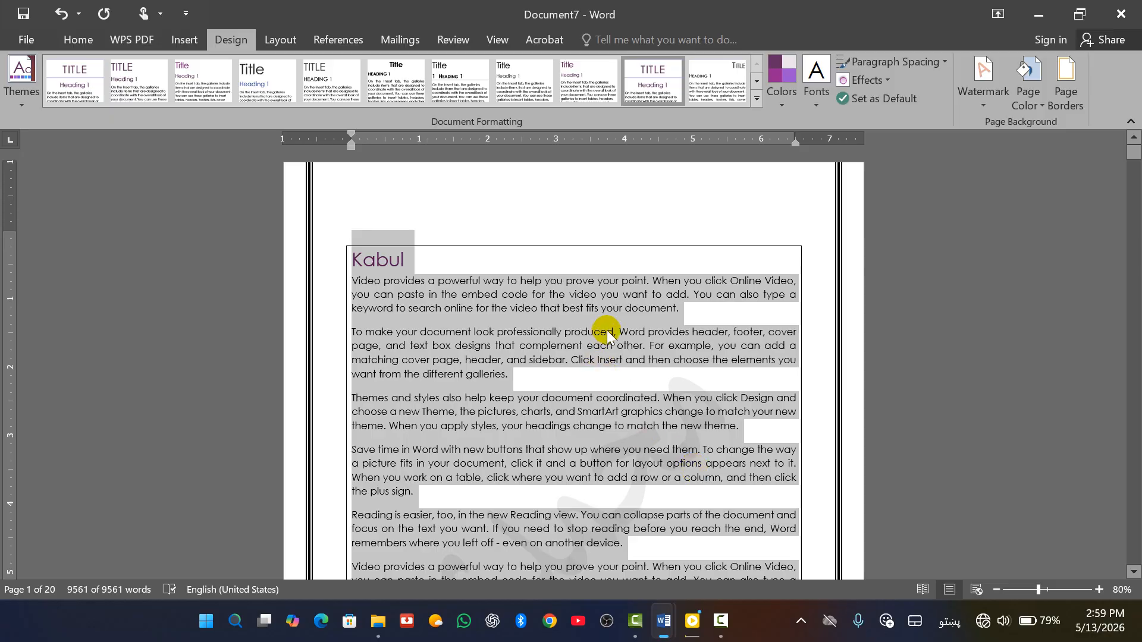
pyautogui.scroll(-6, 608, 336)
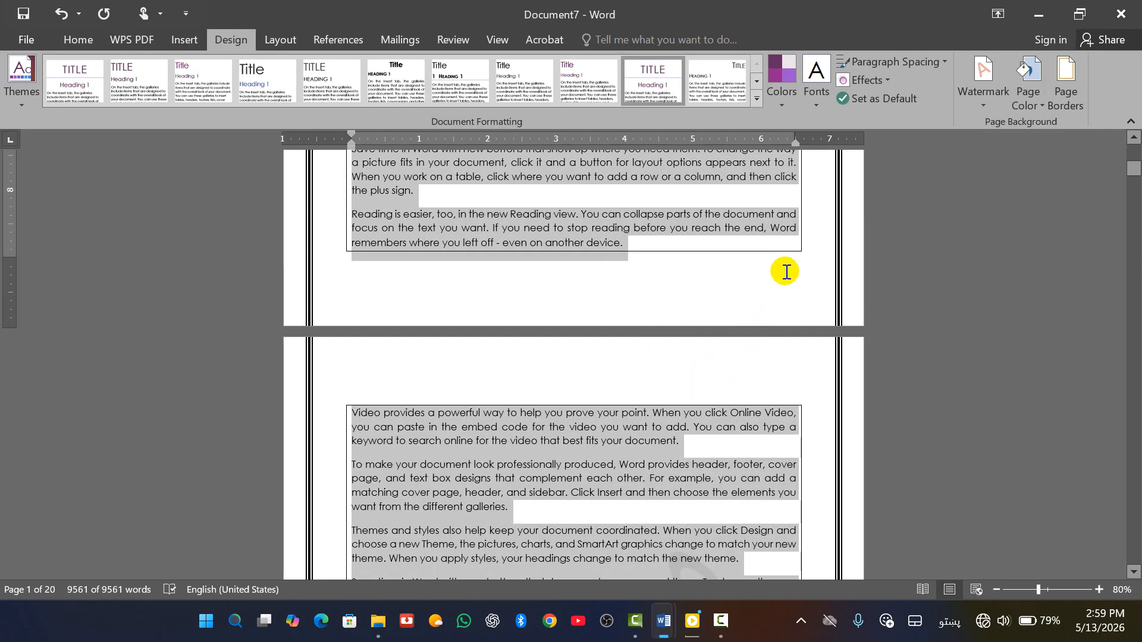
pyautogui.scroll(7, 668, 320)
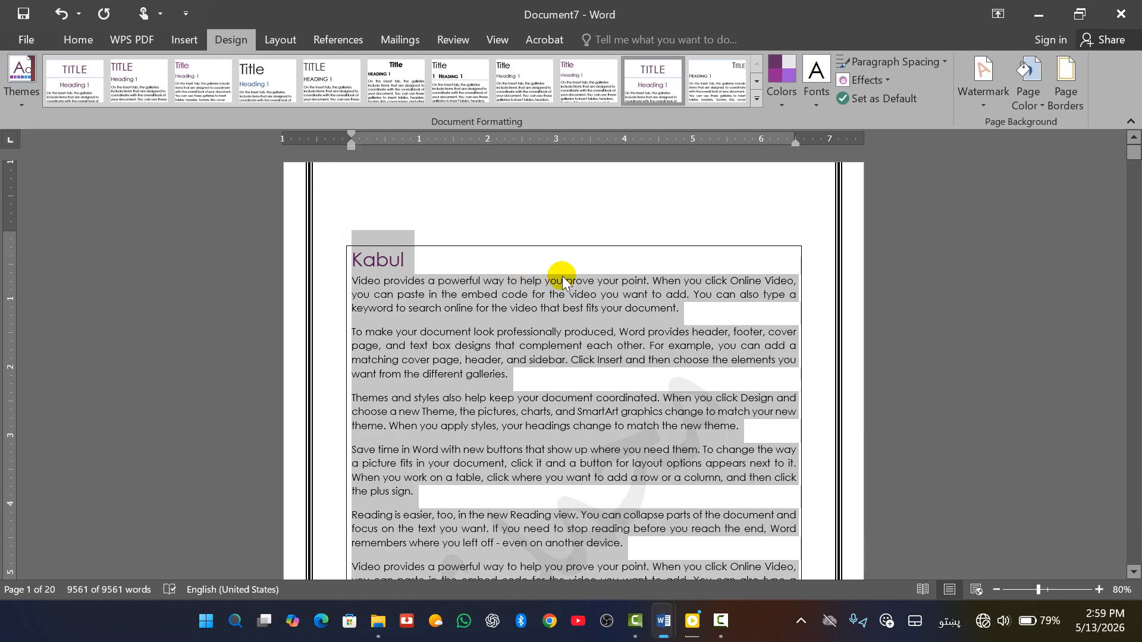
pyautogui.hotkey('ctrl', 'z')
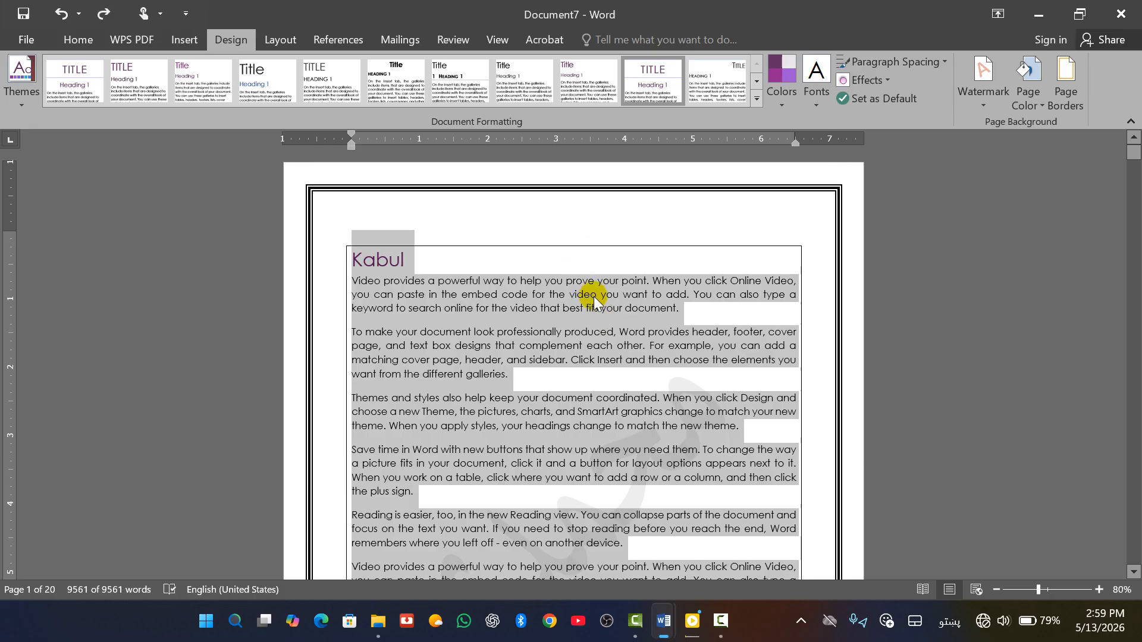
pyautogui.scroll(-3, 563, 286)
pyautogui.scroll(3, 575, 423)
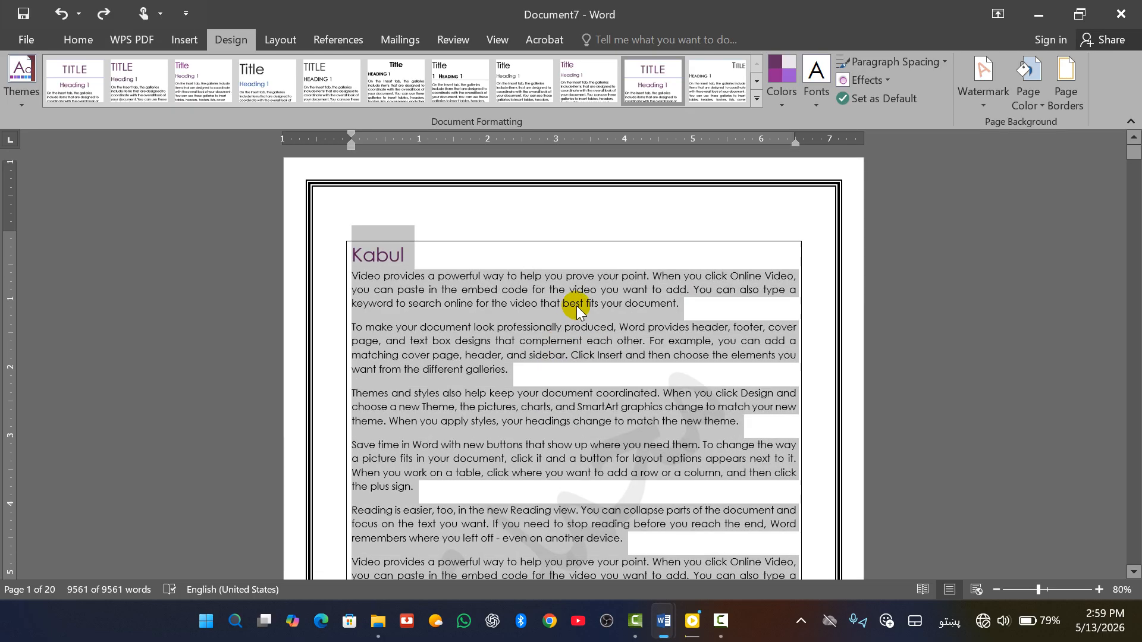
pyautogui.click(520, 256)
pyautogui.scroll(-3, 557, 290)
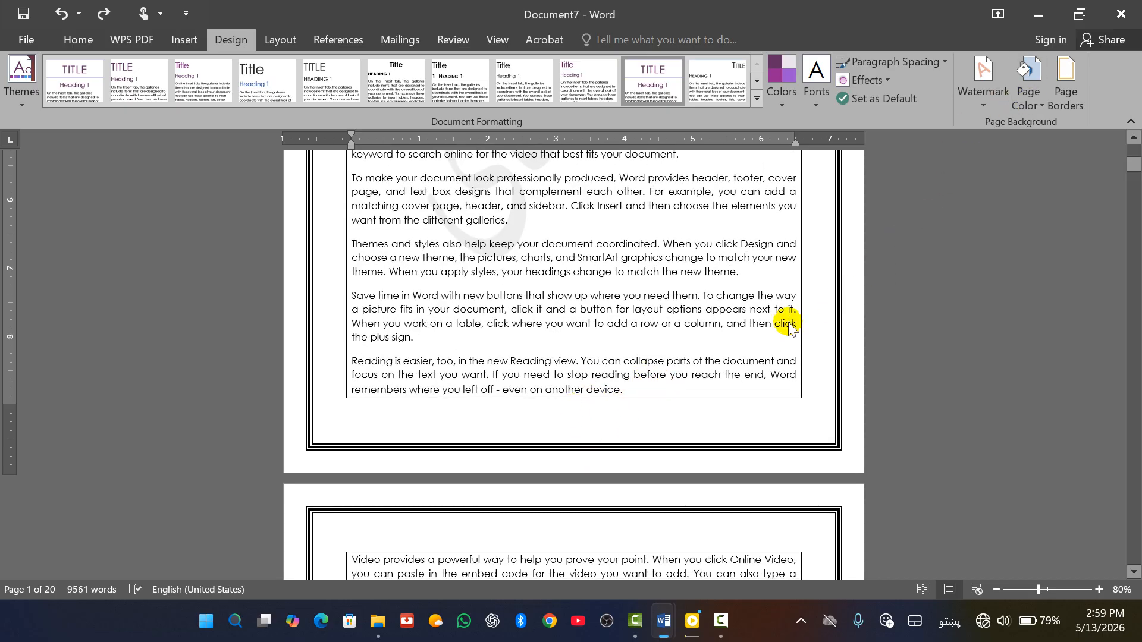
# Select all the text and set a ½ pt Box paragraph border with its top and bottom edges removed
pyautogui.hotkey('ctrl', 'a')
pyautogui.click(1065, 89)
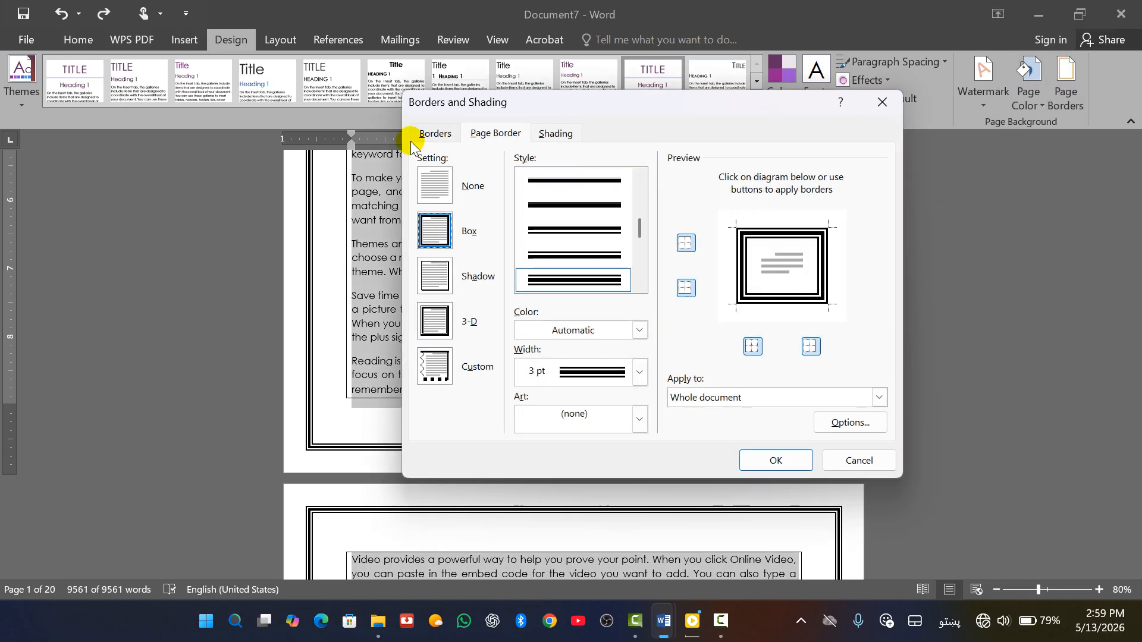
pyautogui.click(432, 132)
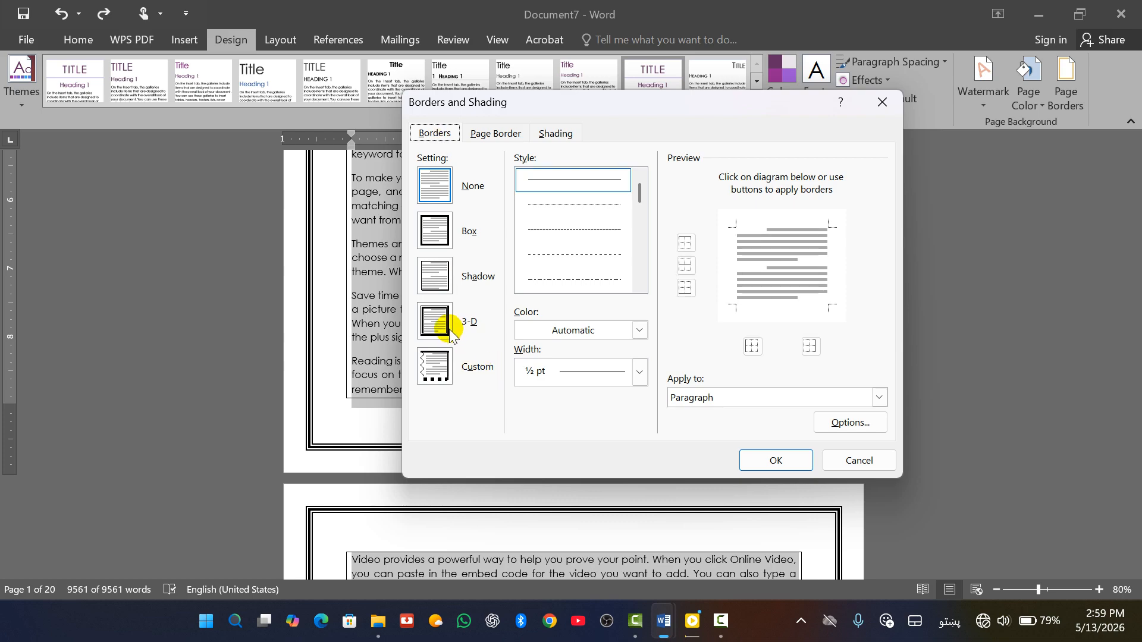
pyautogui.click(436, 231)
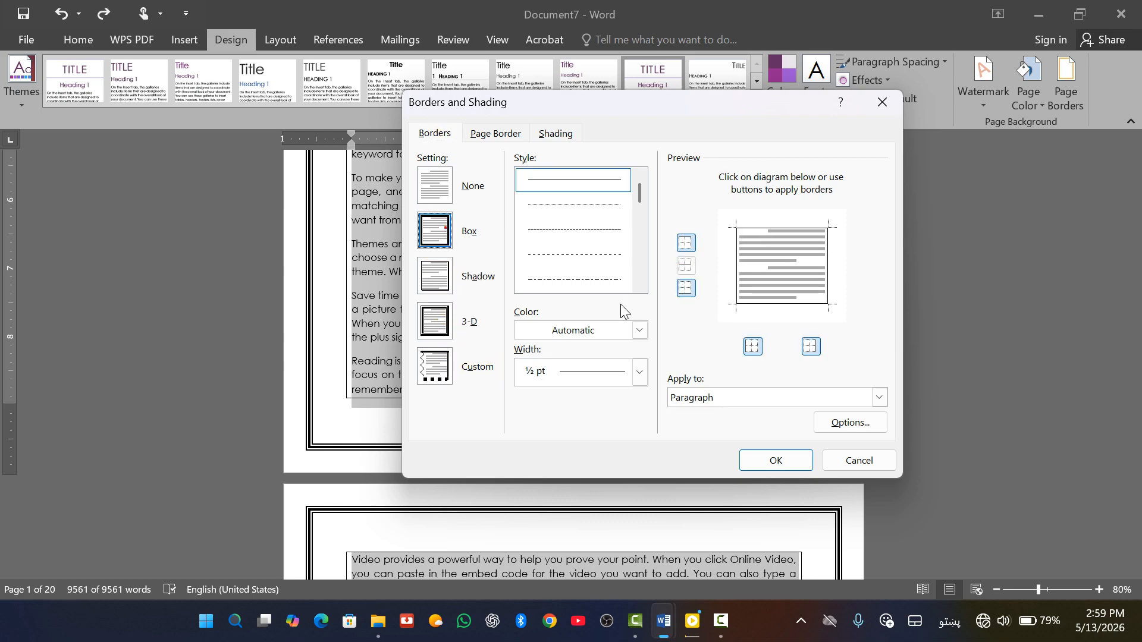
pyautogui.click(686, 287)
pyautogui.click(686, 244)
pyautogui.click(600, 280)
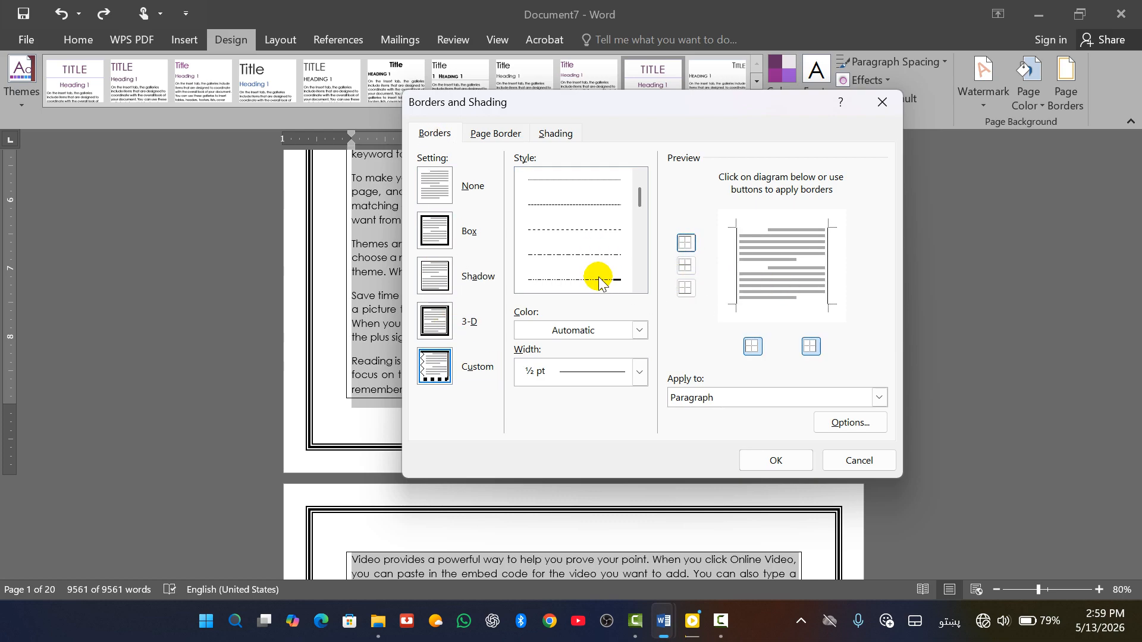
# Choose a ½ pt multi-line style, apply the paragraph border with only side edges, and check it across the pages
pyautogui.scroll(-3, 600, 278)
pyautogui.click(573, 241)
pyautogui.click(571, 233)
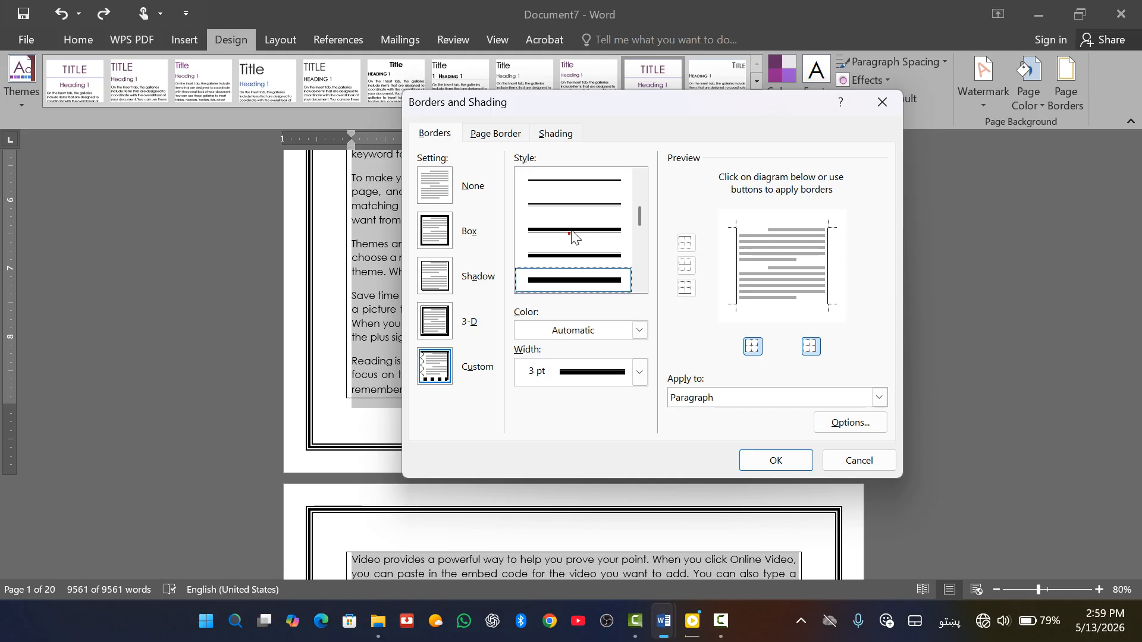
pyautogui.click(581, 204)
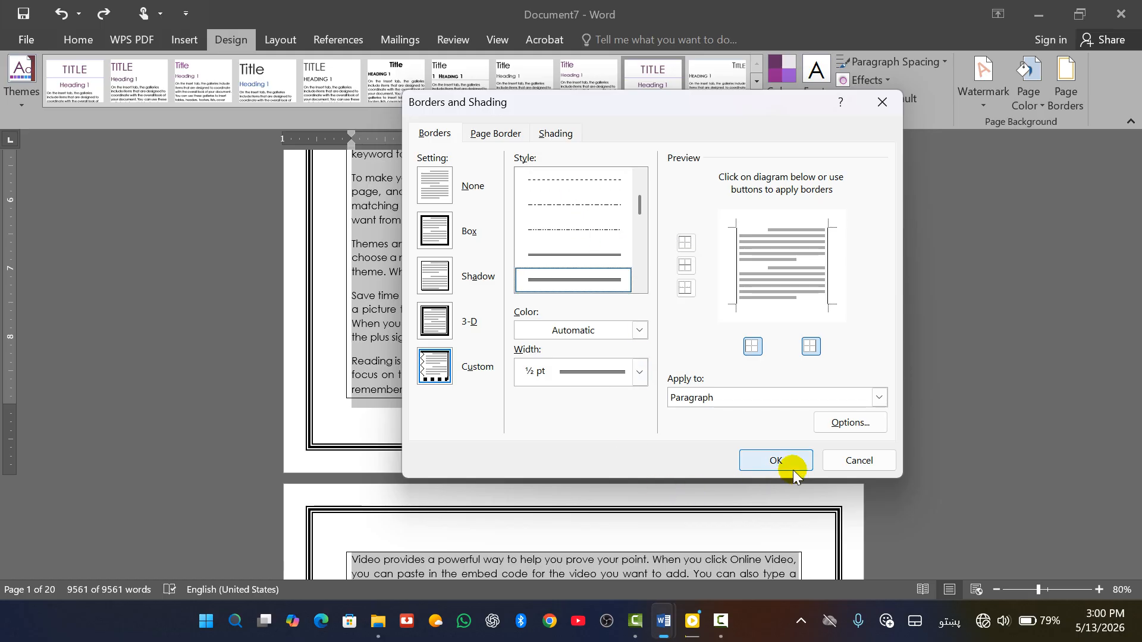
pyautogui.click(776, 461)
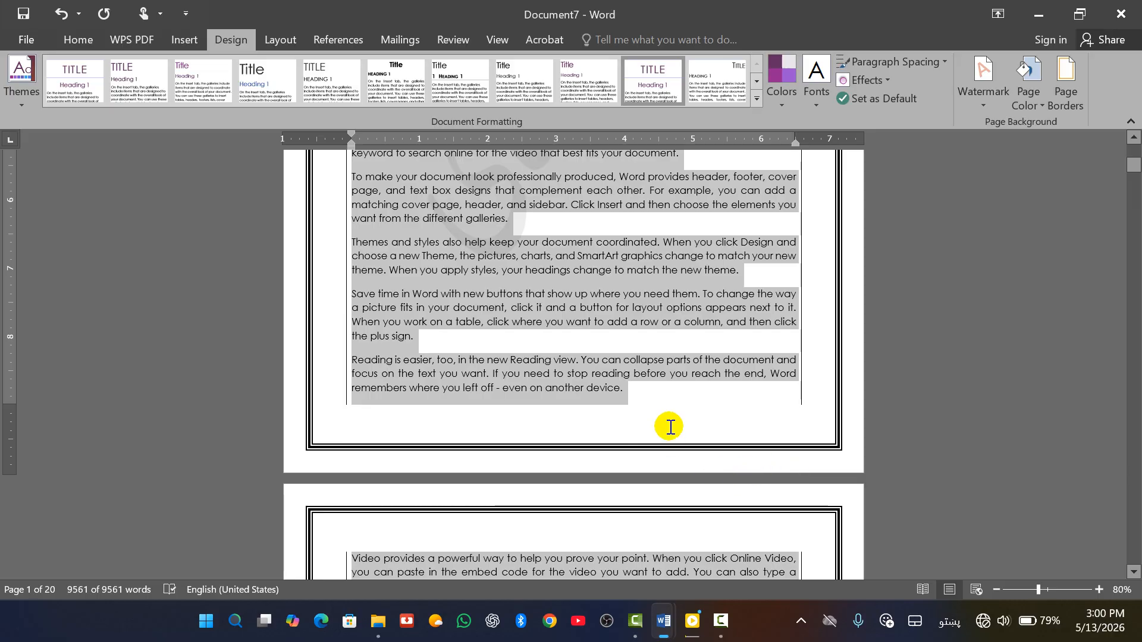
pyautogui.scroll(-8, 672, 416)
pyautogui.scroll(2, 680, 394)
pyautogui.scroll(-7, 658, 414)
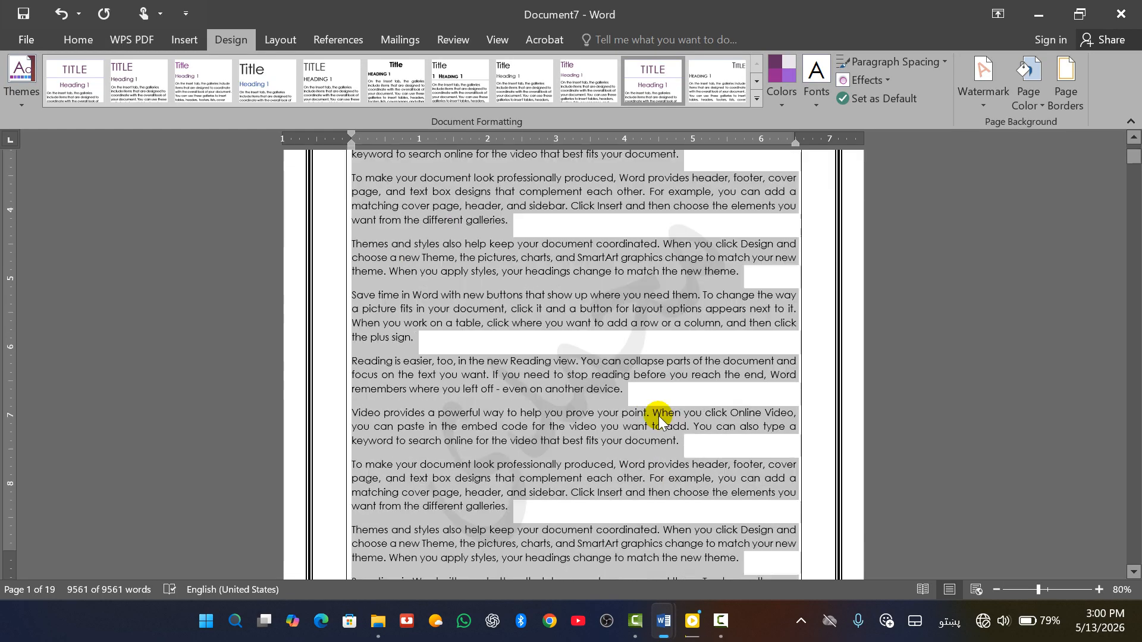
pyautogui.scroll(-12, 461, 380)
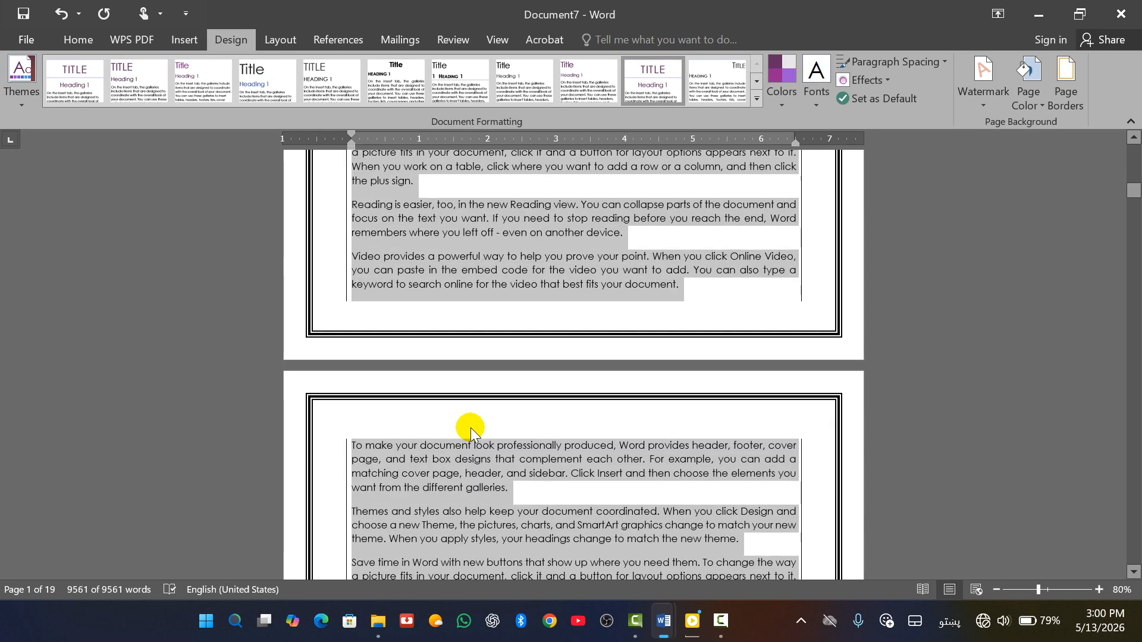
pyautogui.scroll(5, 565, 381)
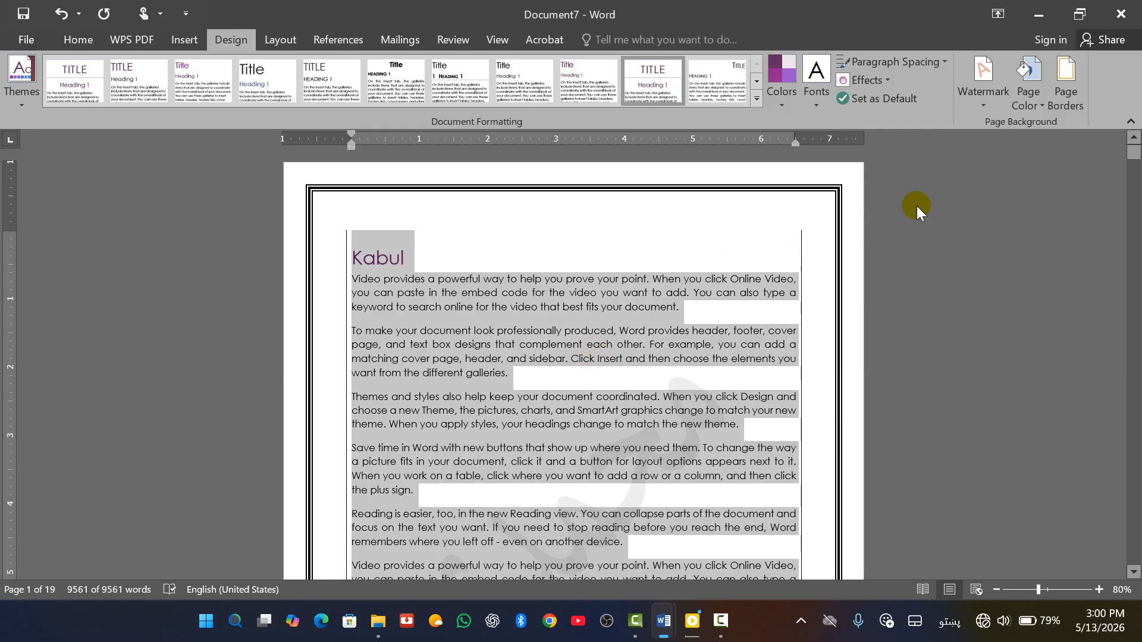
# Change the selected text's paragraph border to a blue 3 pt shaded line on all four sides and check the pages
pyautogui.click(1065, 93)
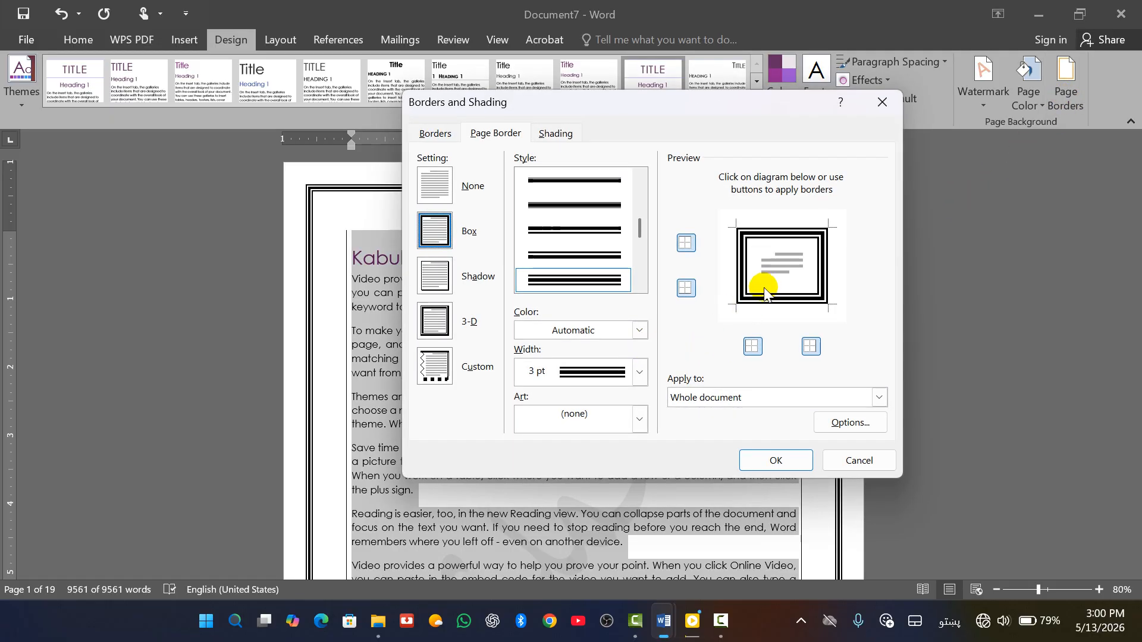
pyautogui.click(437, 135)
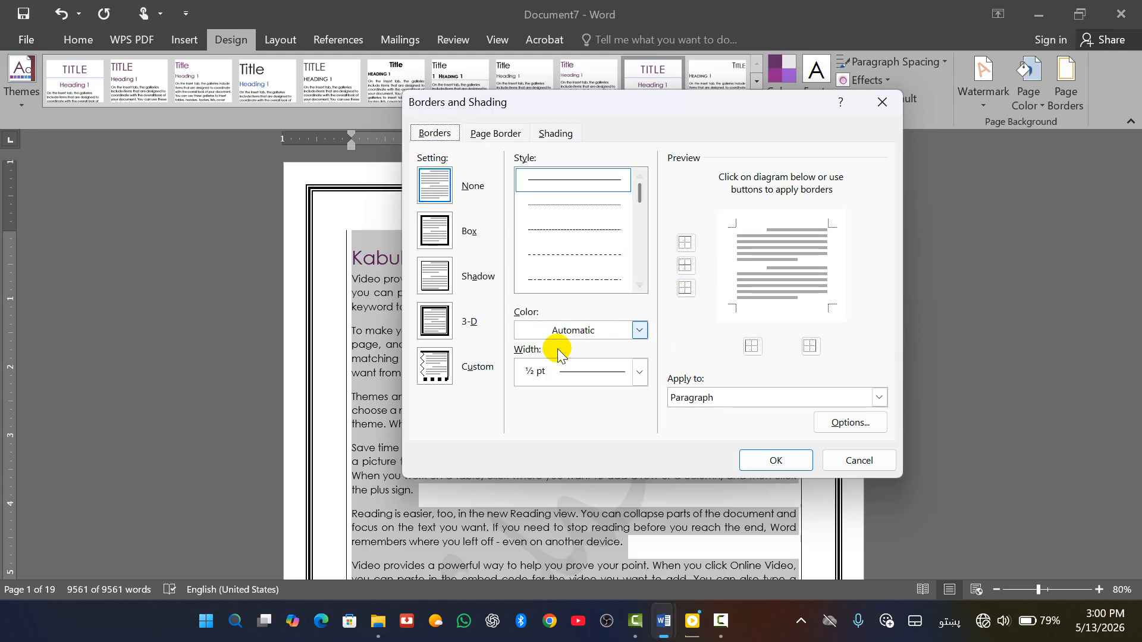
pyautogui.scroll(-6, 576, 256)
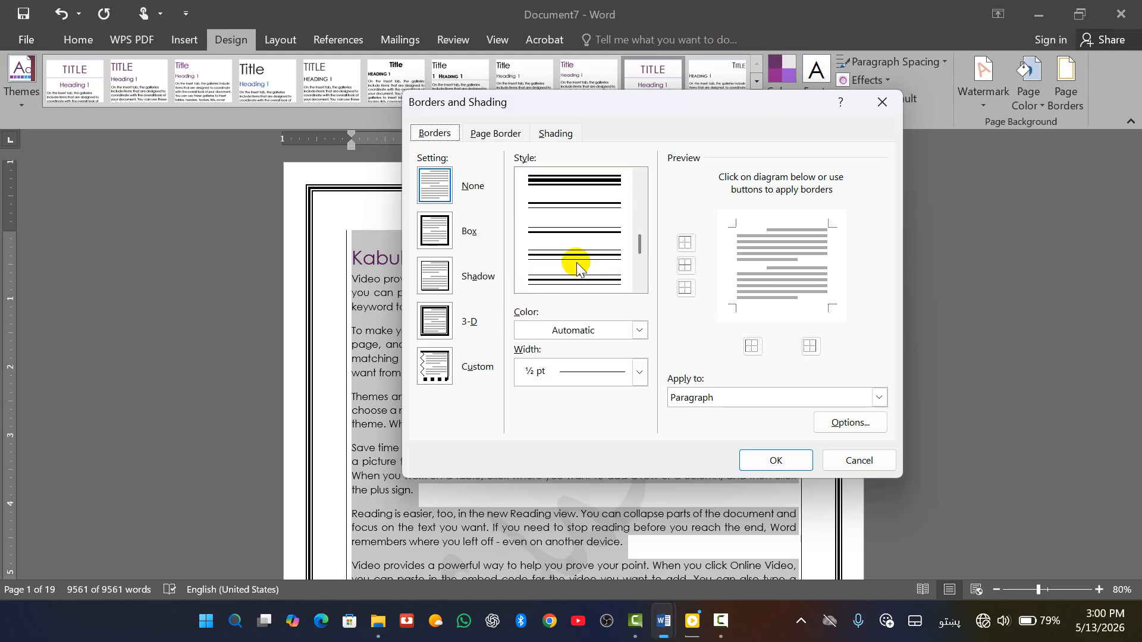
pyautogui.click(576, 204)
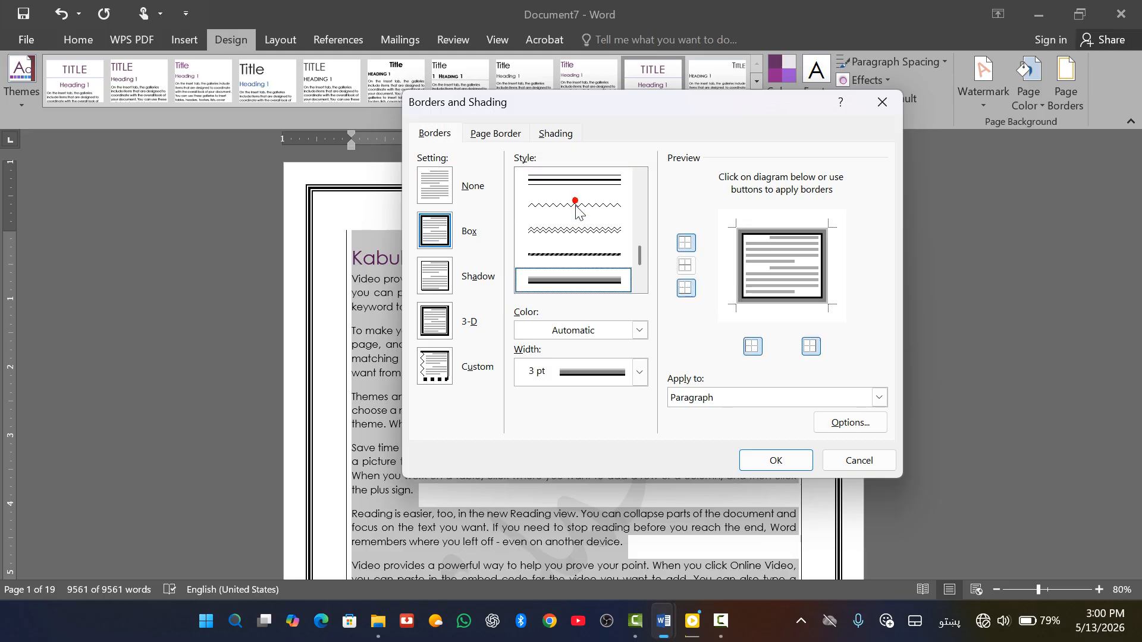
pyautogui.click(640, 331)
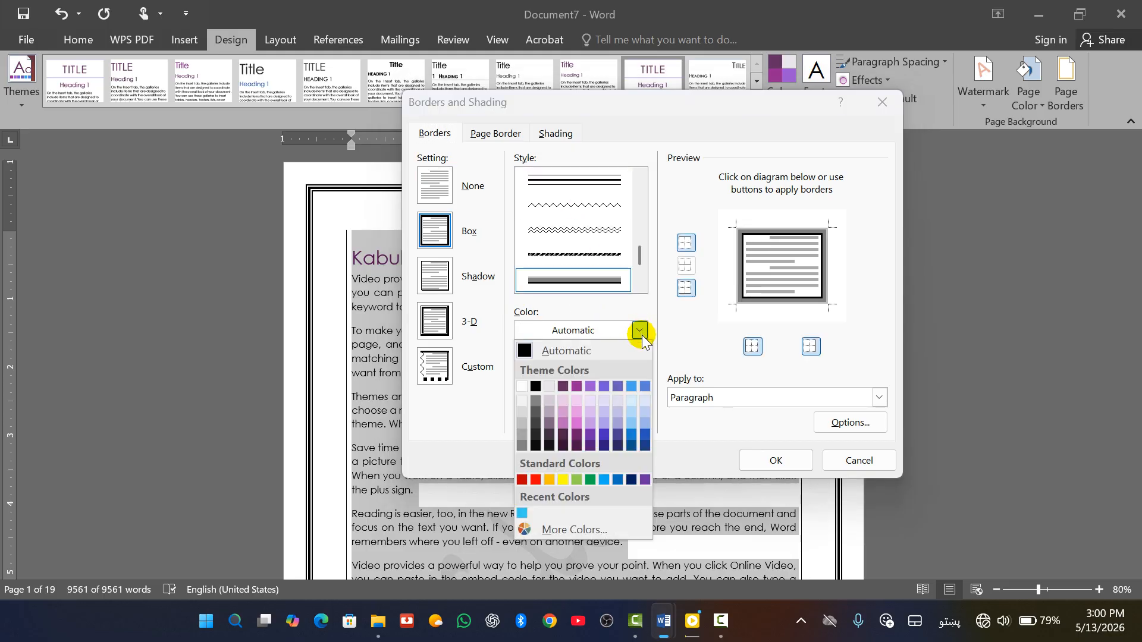
pyautogui.click(637, 436)
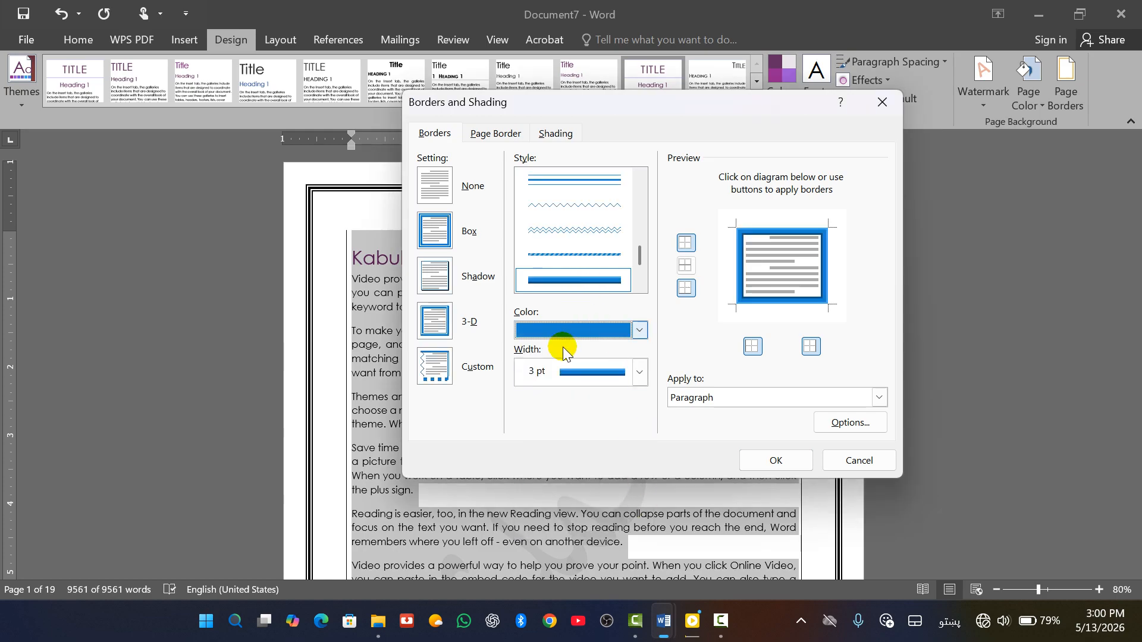
pyautogui.click(782, 459)
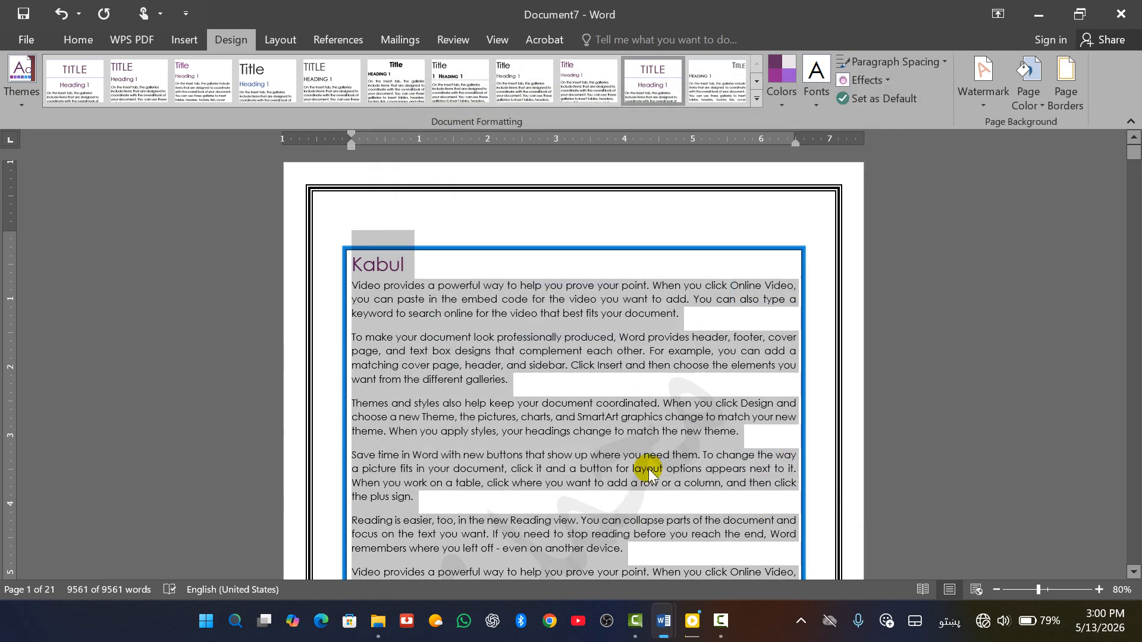
pyautogui.scroll(-10, 503, 274)
pyautogui.scroll(7, 582, 366)
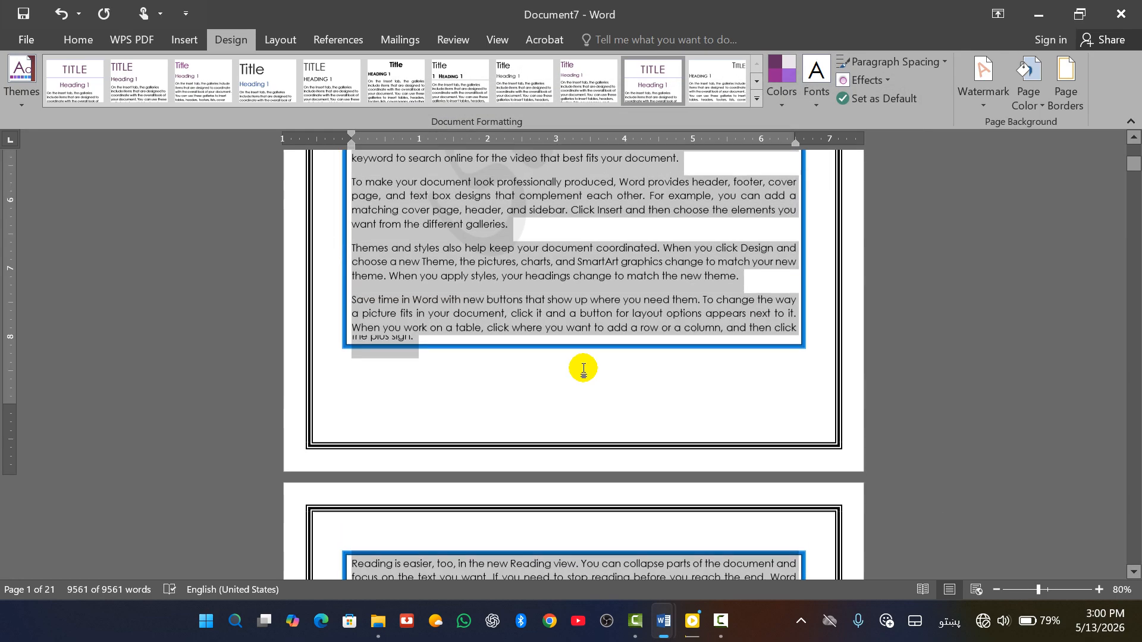
pyautogui.scroll(-10, 554, 428)
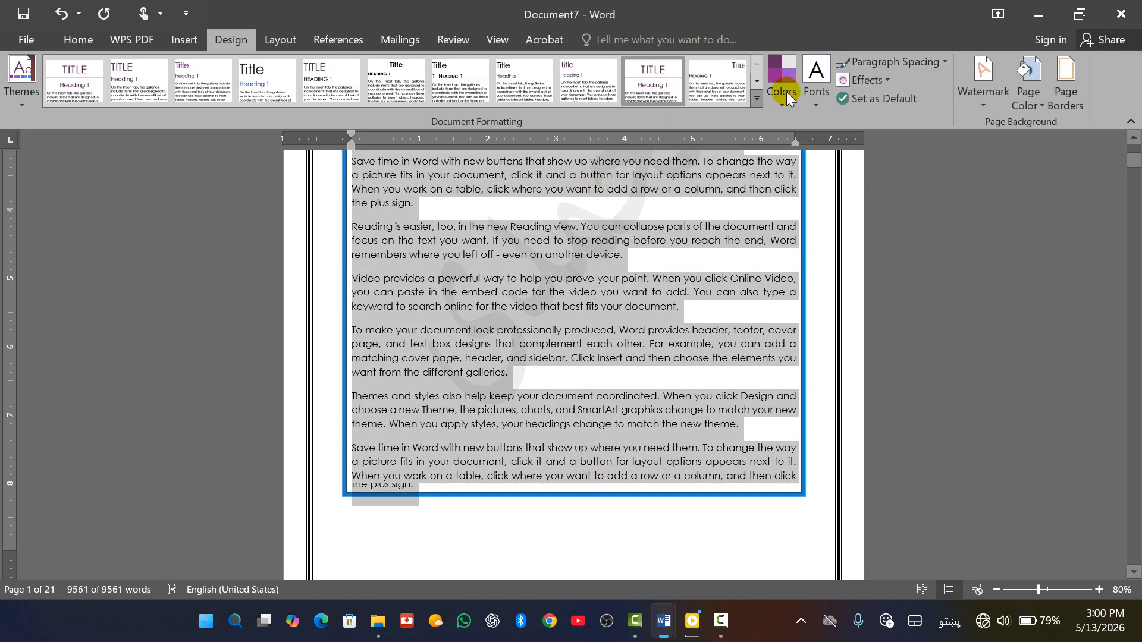
# Try removing the top and bottom edges of the whole document's page border, then undo the change
pyautogui.click(1065, 77)
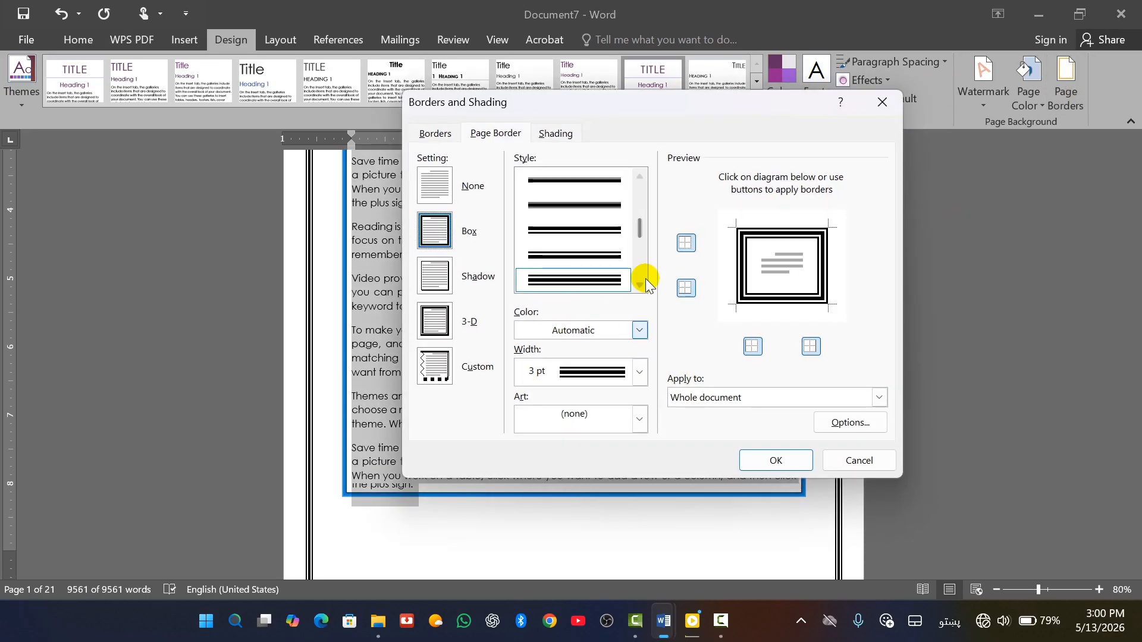
pyautogui.click(686, 243)
pyautogui.click(686, 288)
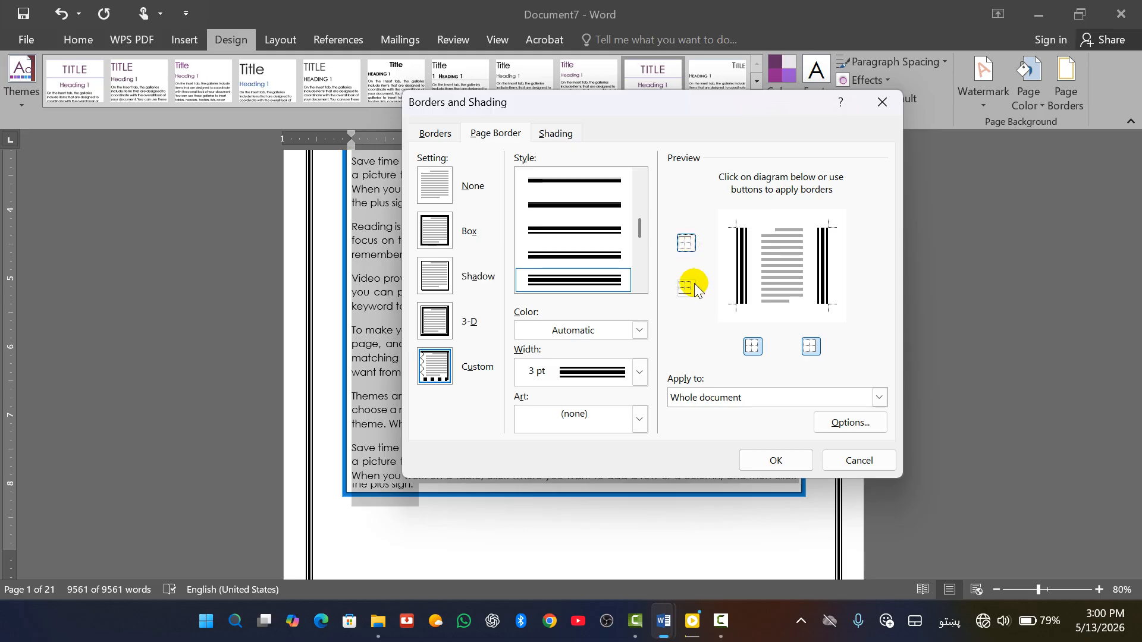
pyautogui.click(775, 460)
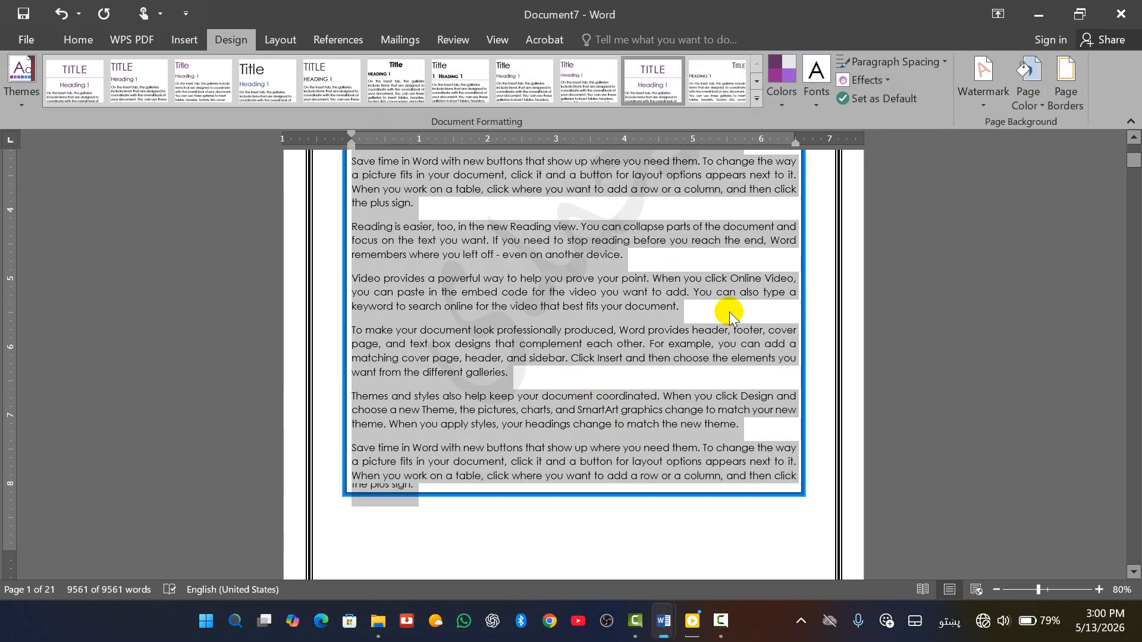
pyautogui.scroll(-5, 648, 362)
pyautogui.scroll(-1, 648, 362)
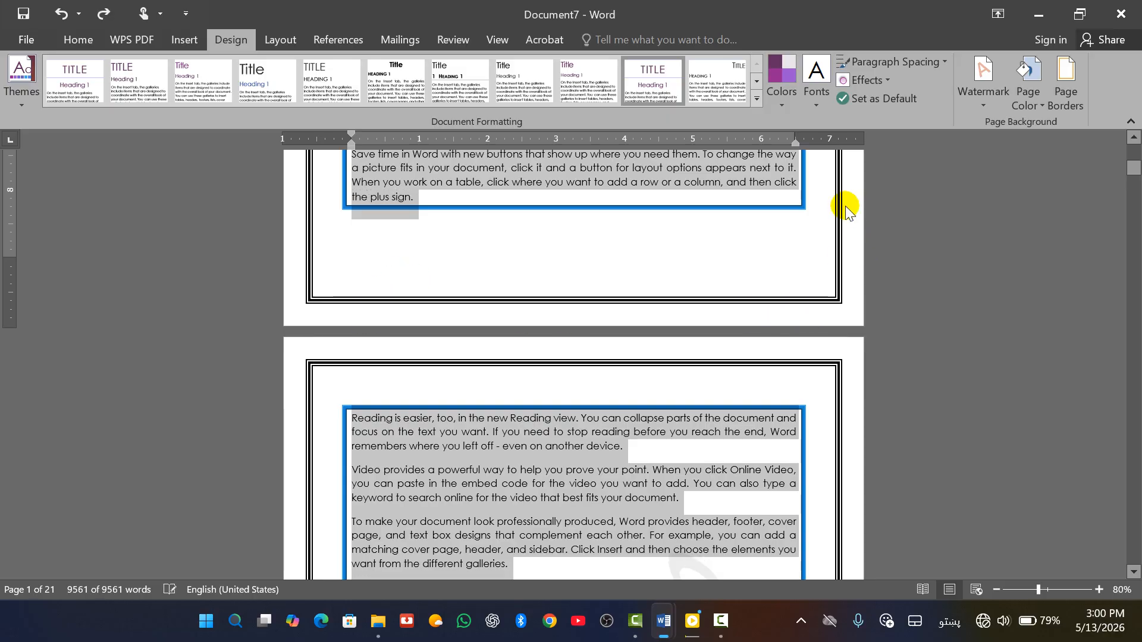
# Replace the selected text's paragraph border with ½ pt solid lines on the left and right sides only
pyautogui.click(1066, 86)
pyautogui.click(439, 133)
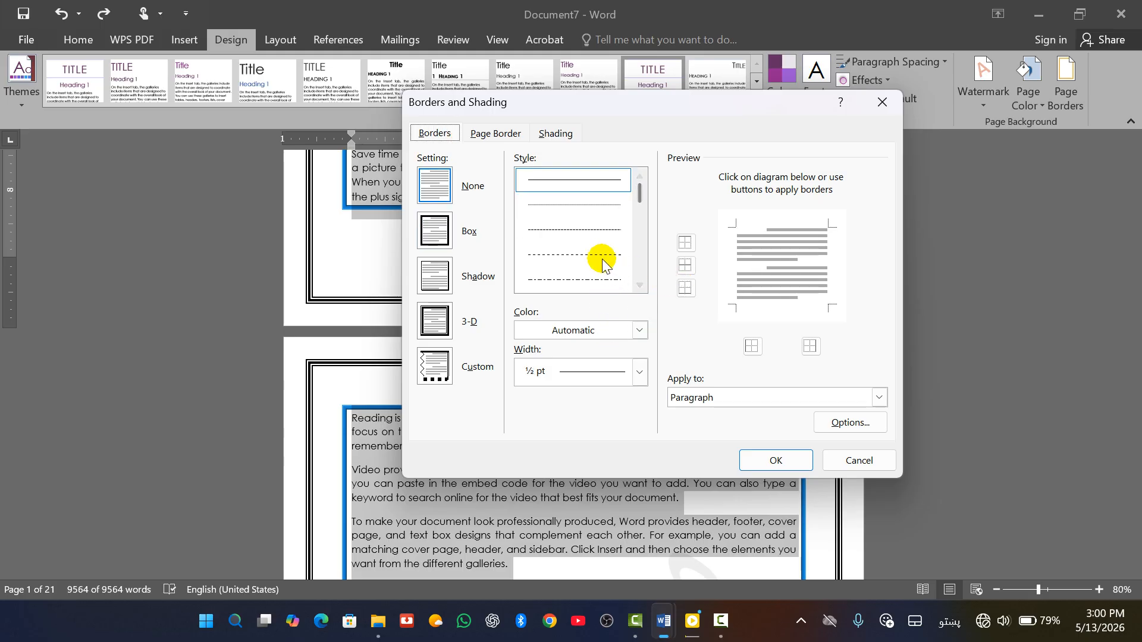
pyautogui.scroll(-5, 563, 267)
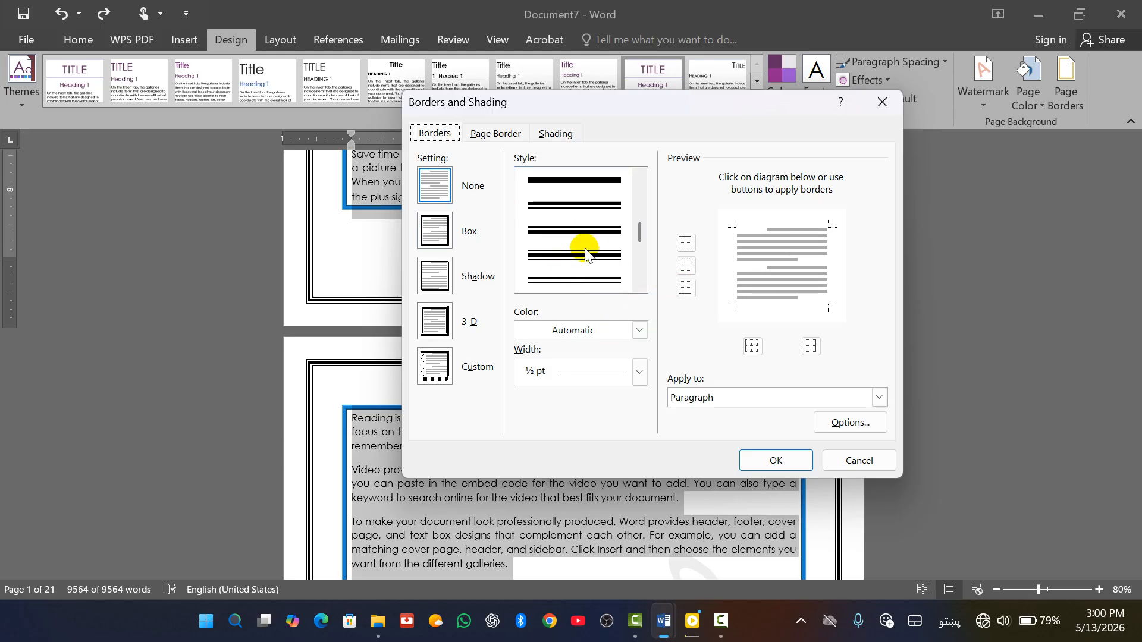
pyautogui.click(429, 234)
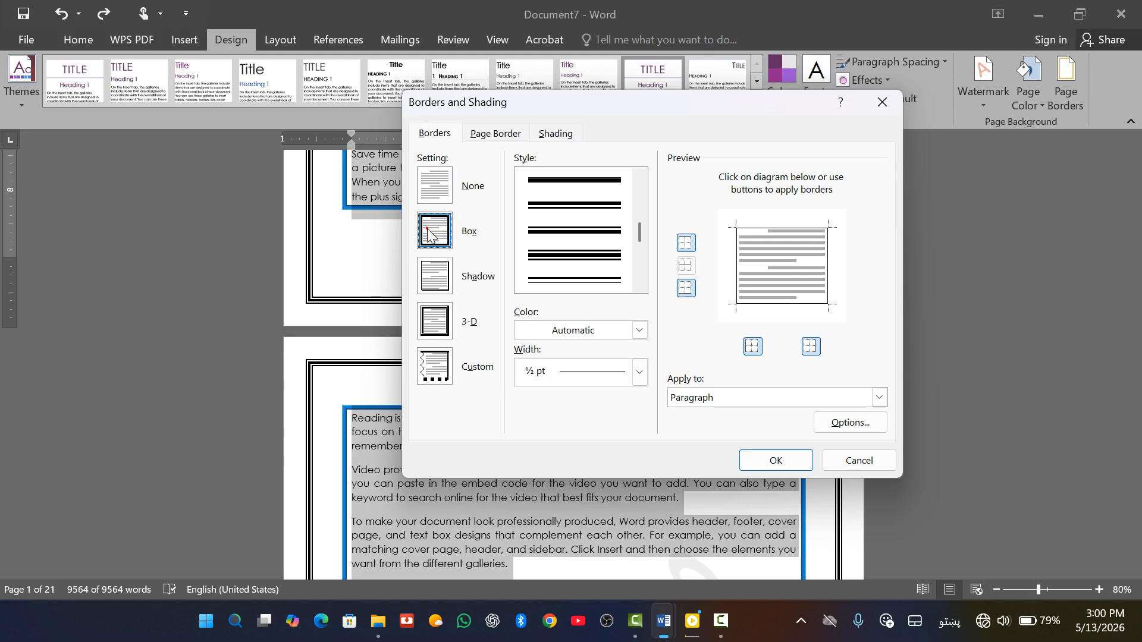
pyautogui.click(687, 240)
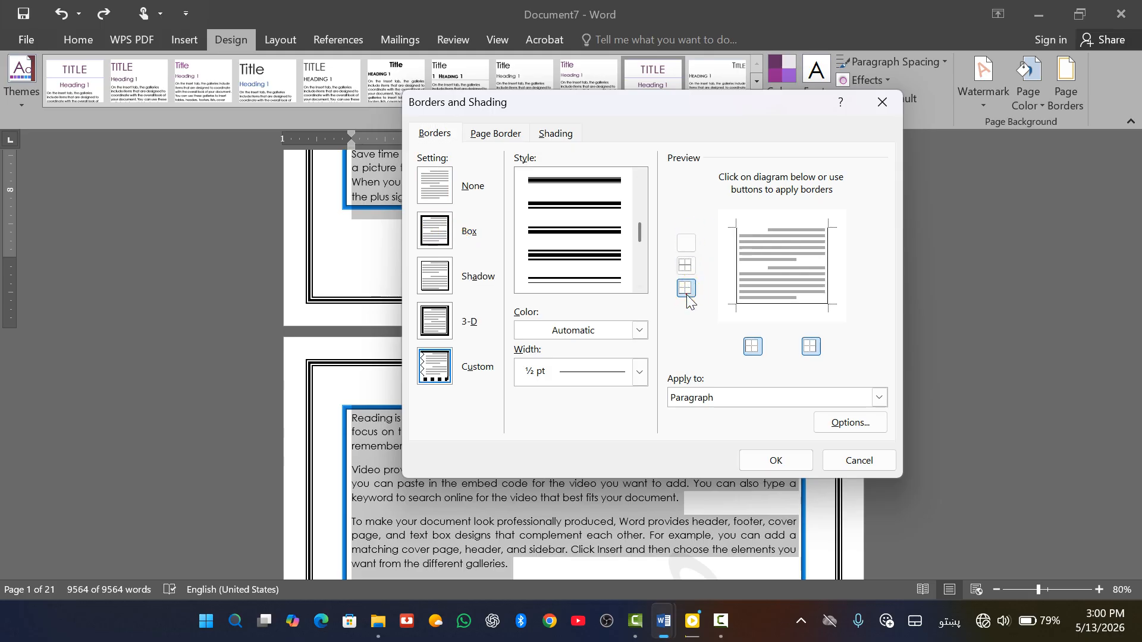
pyautogui.click(788, 464)
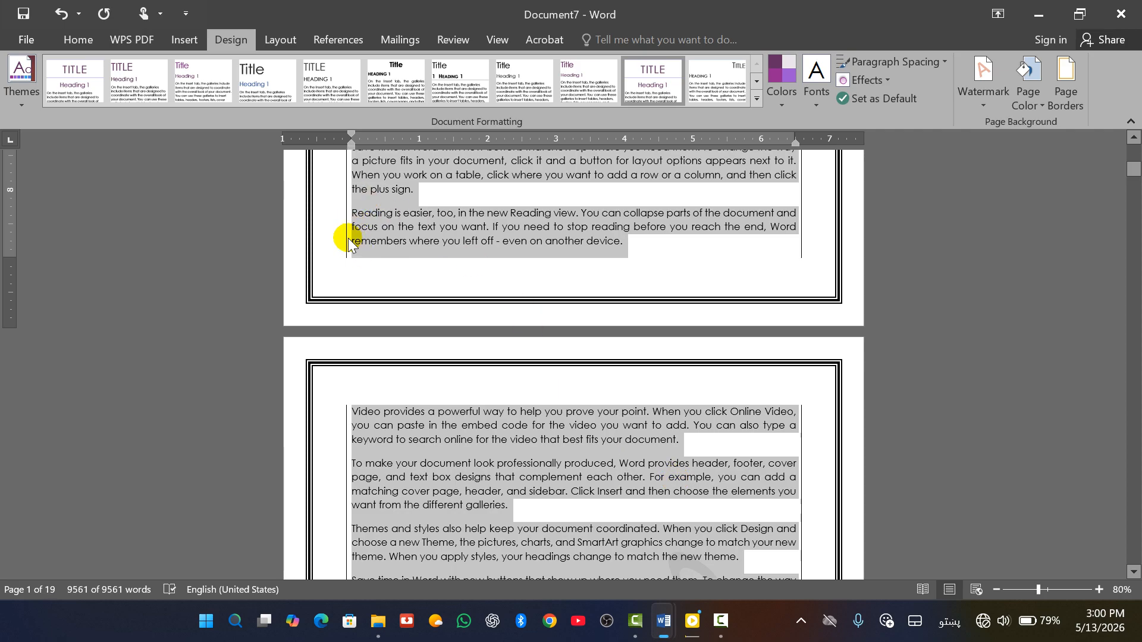
pyautogui.scroll(10, 351, 238)
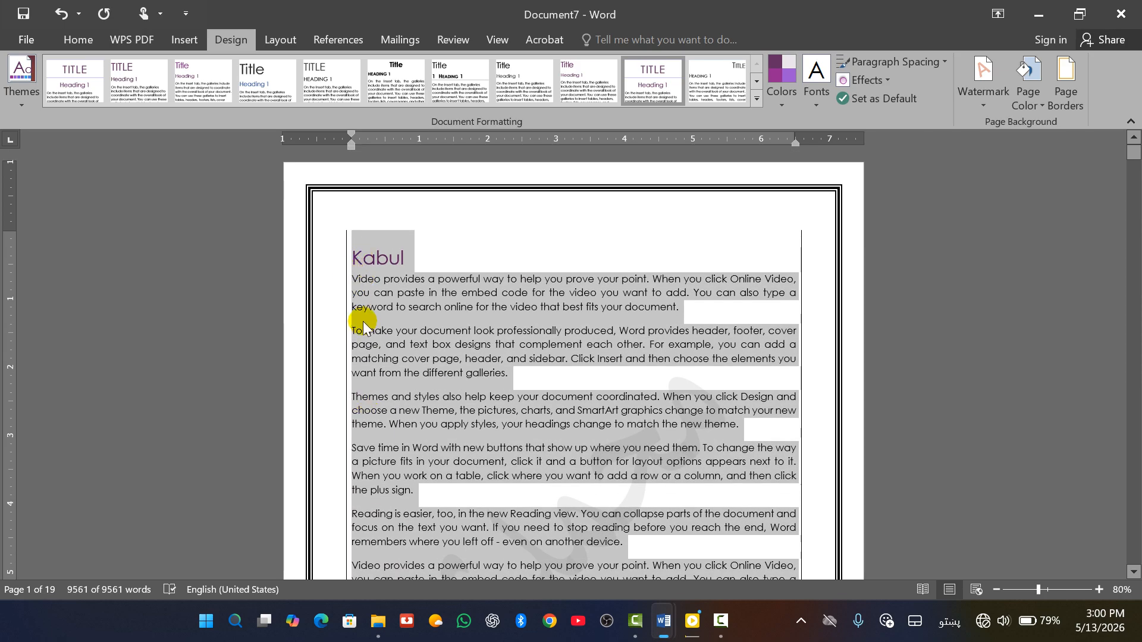
# Set up a boxed paragraph border for the selected text with a 3 pt shaded line in blue
pyautogui.click(1073, 75)
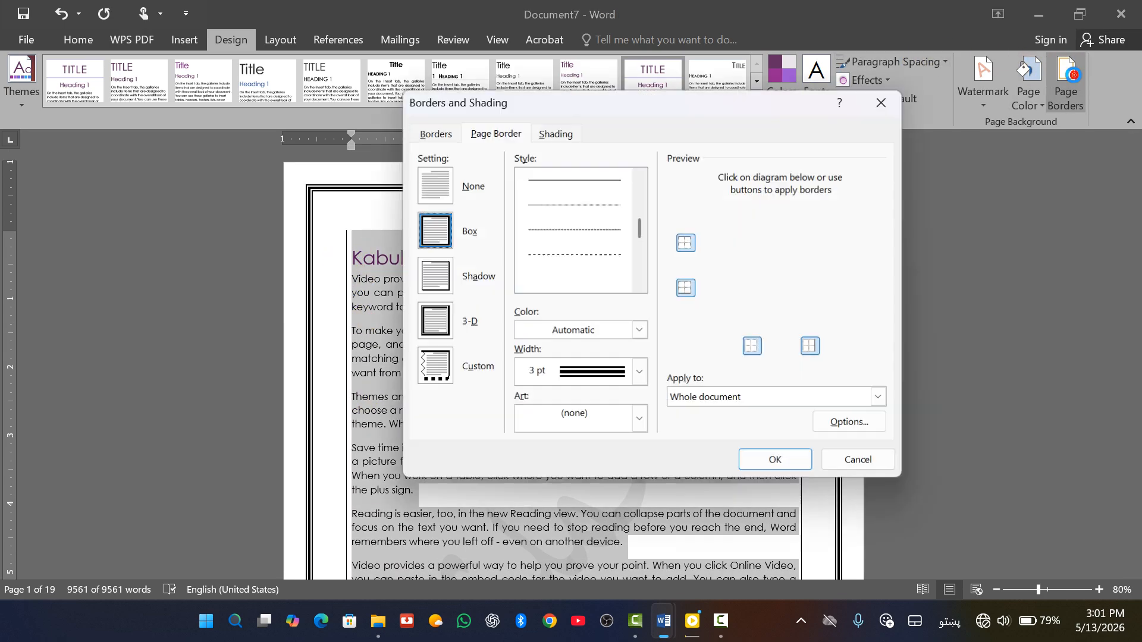
pyautogui.click(434, 136)
pyautogui.click(442, 241)
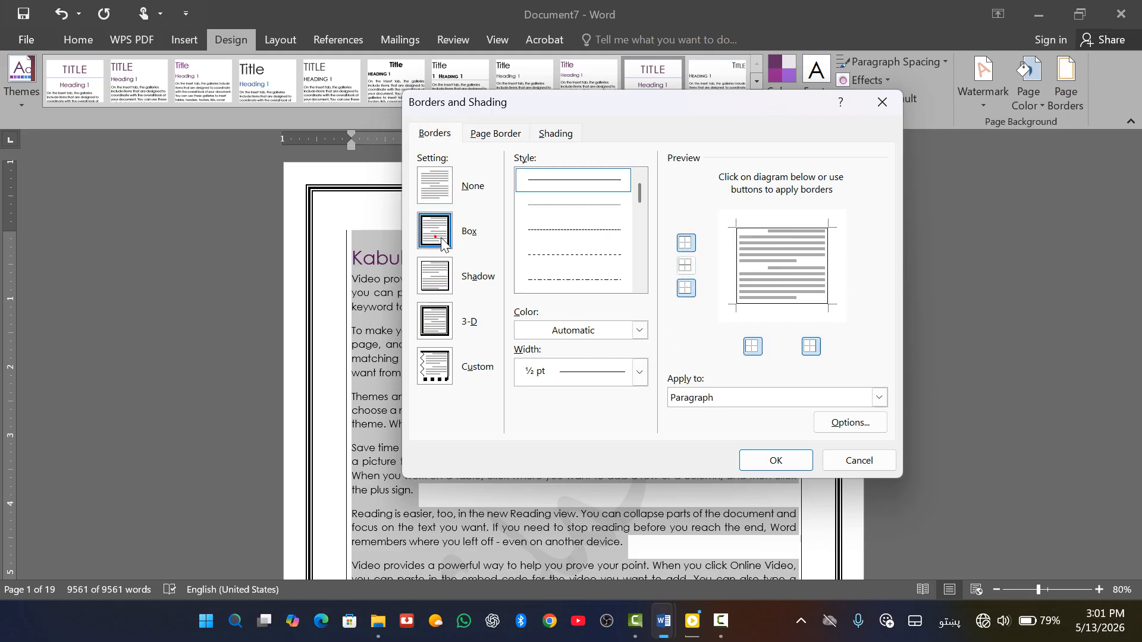
pyautogui.scroll(-5, 581, 263)
pyautogui.click(588, 229)
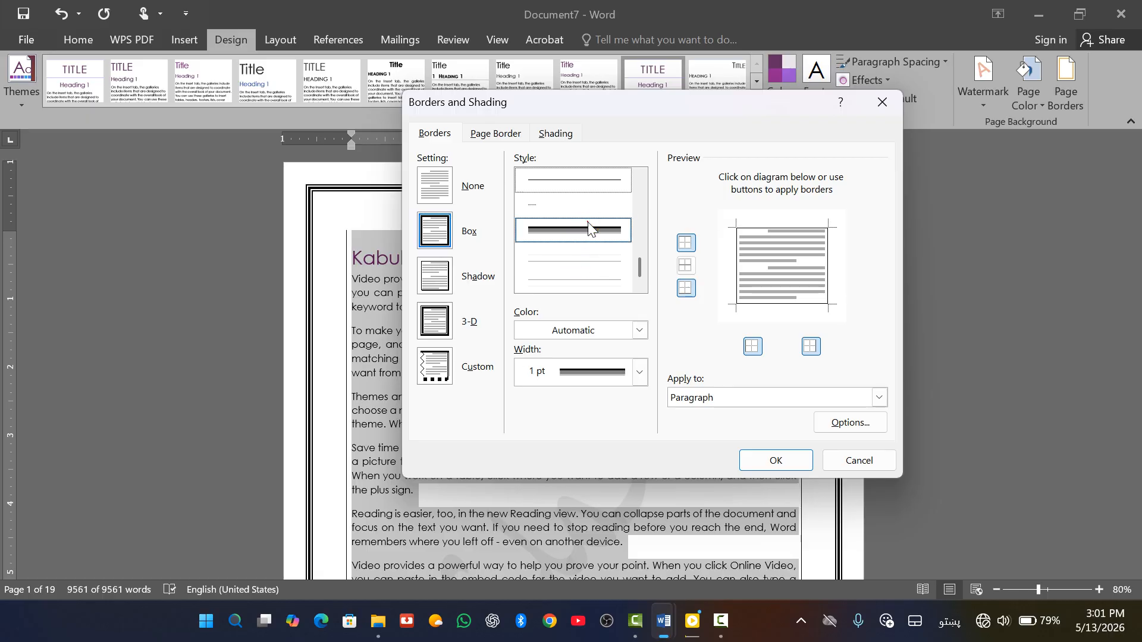
pyautogui.click(633, 333)
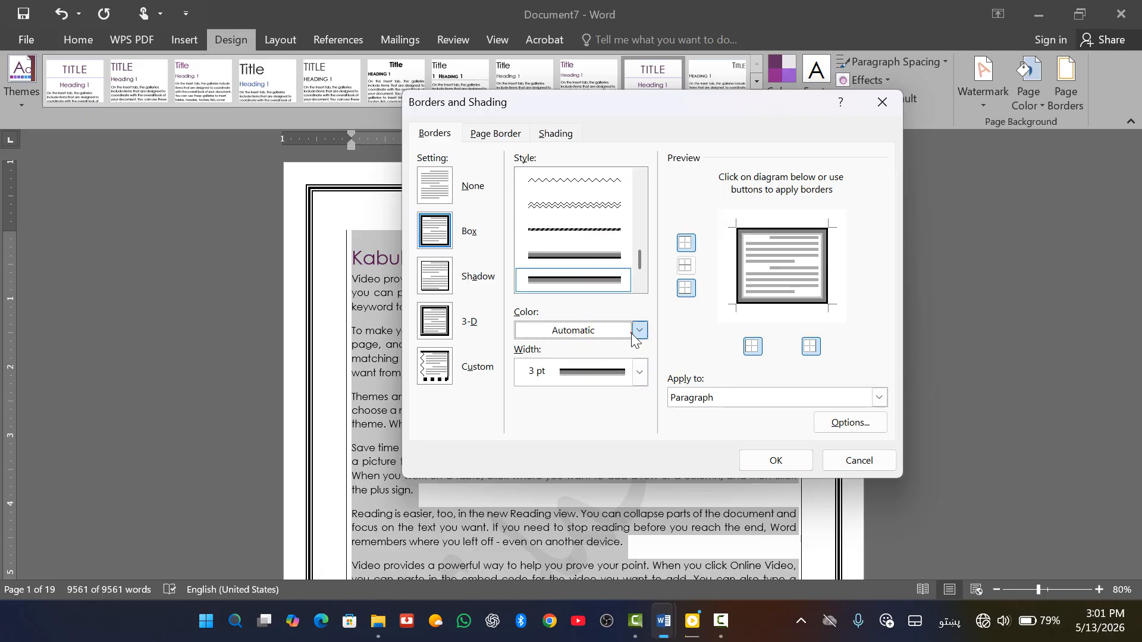
pyautogui.click(645, 437)
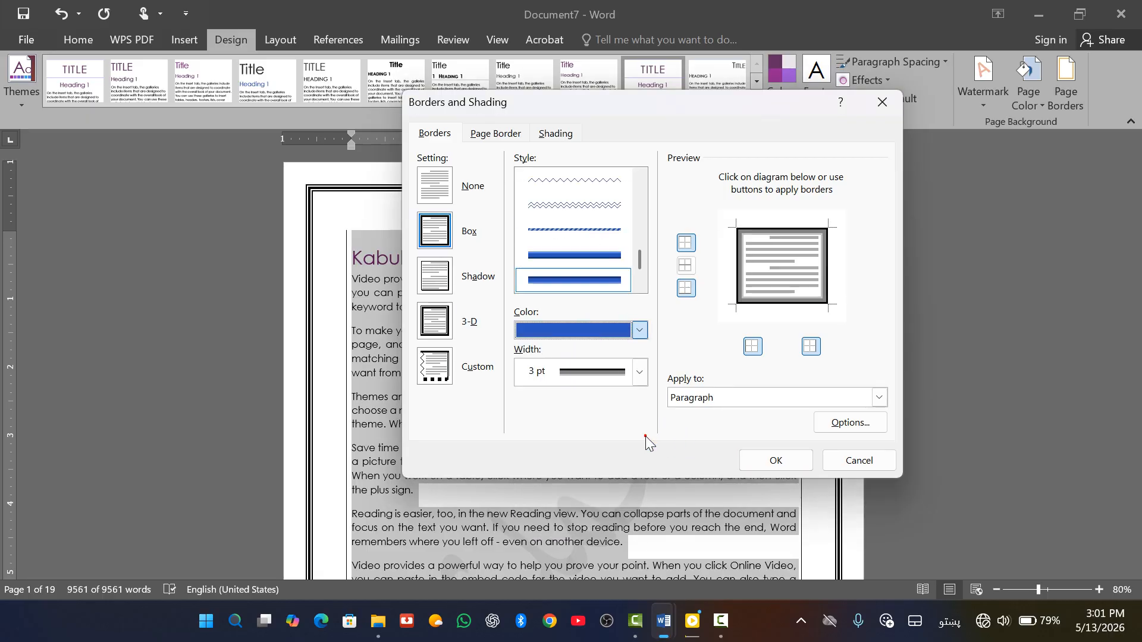
# Keep only the top and bottom edges of the blue paragraph border, apply it, and check the first page
pyautogui.click(686, 287)
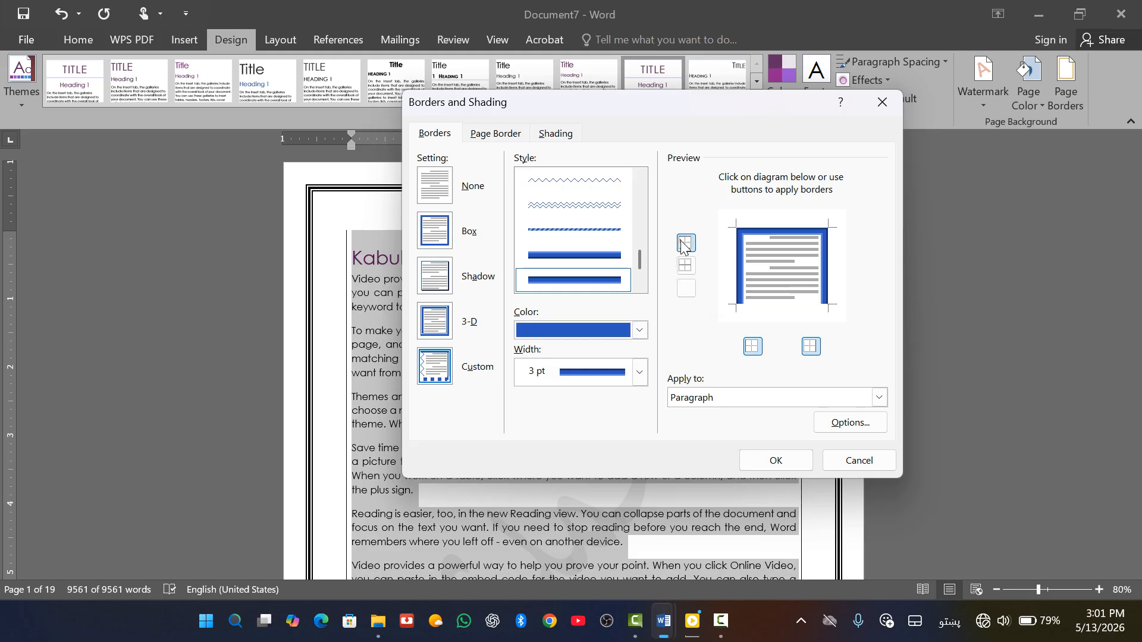
pyautogui.click(684, 244)
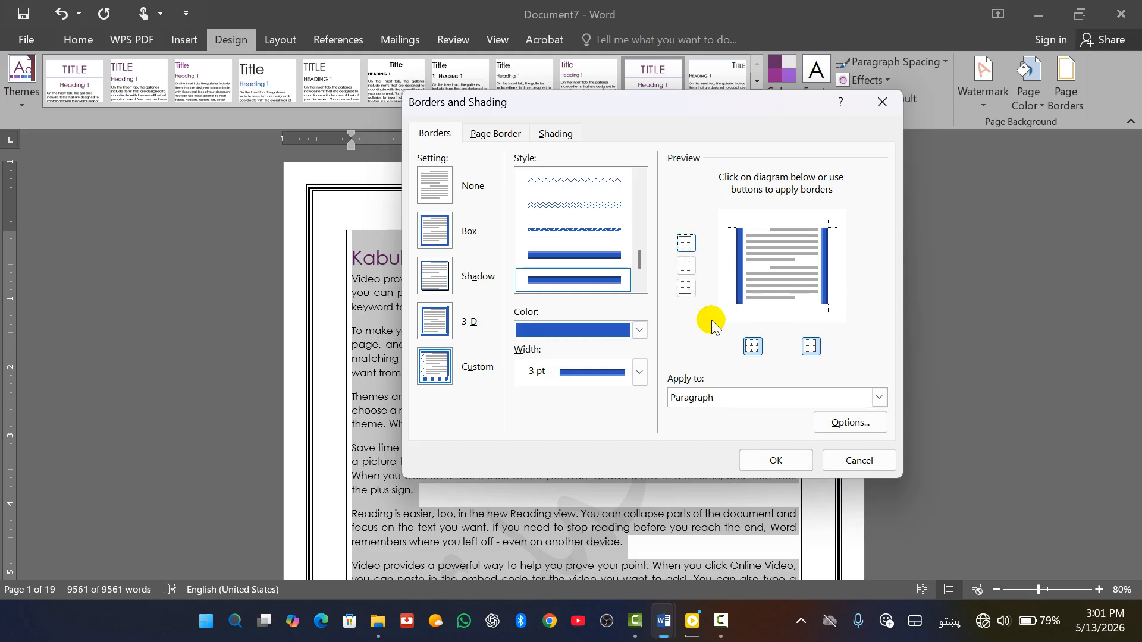
pyautogui.click(686, 245)
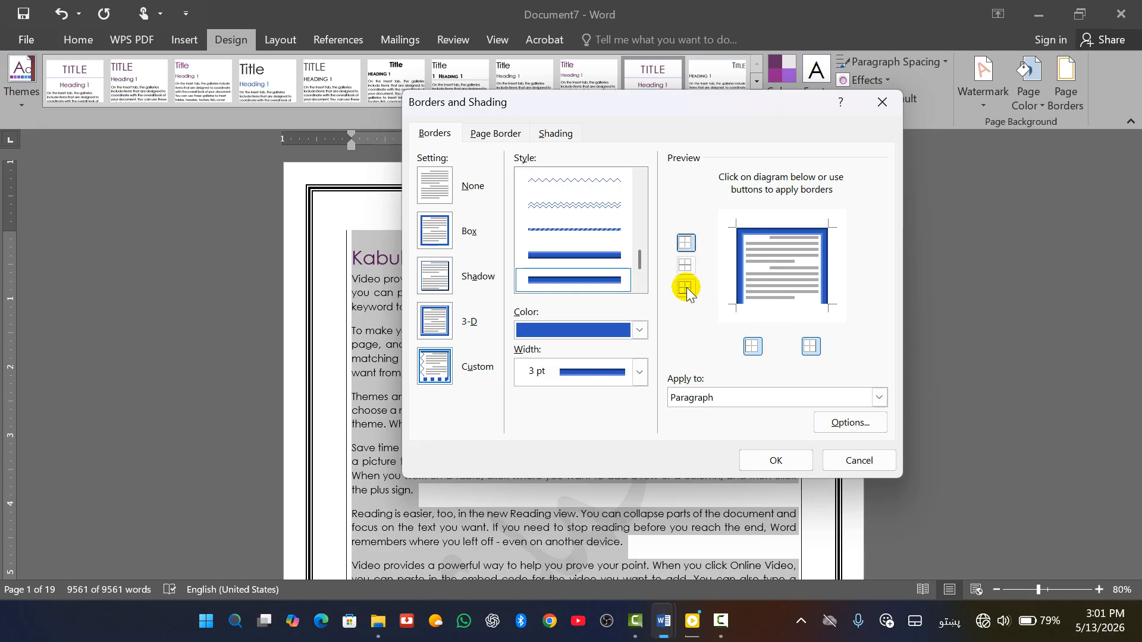
pyautogui.click(686, 289)
pyautogui.click(804, 346)
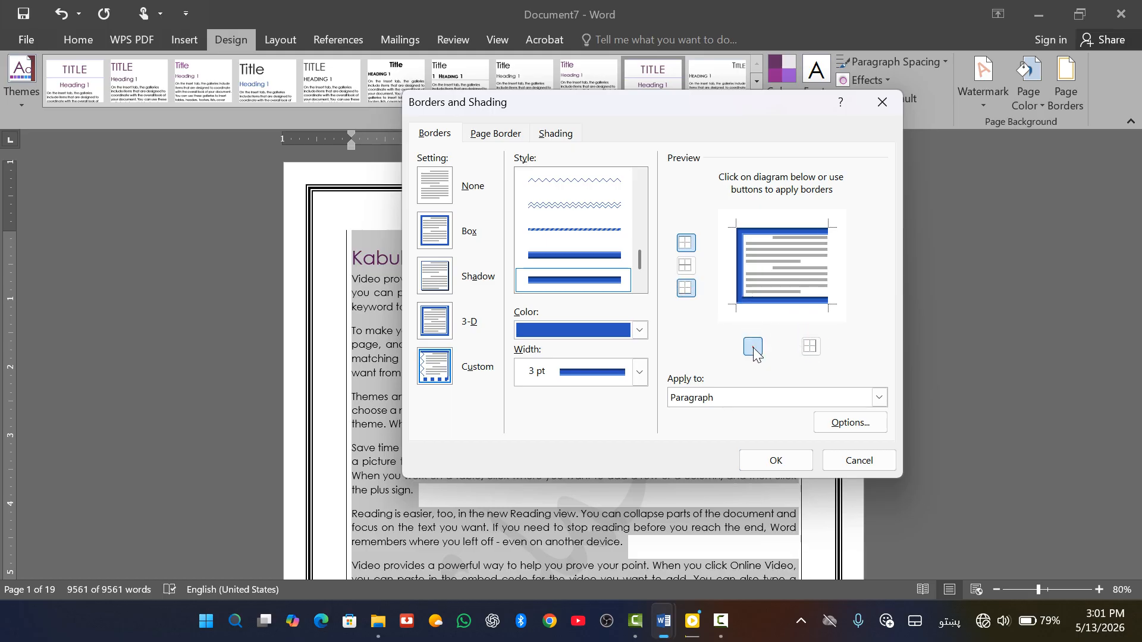
pyautogui.click(771, 458)
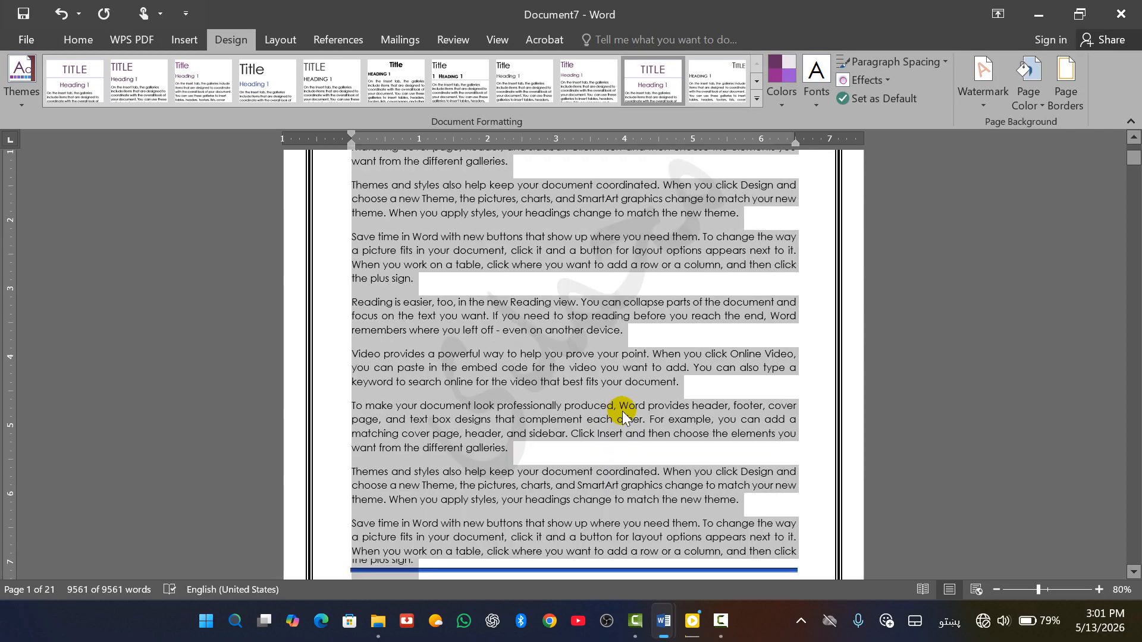
pyautogui.scroll(-5, 523, 357)
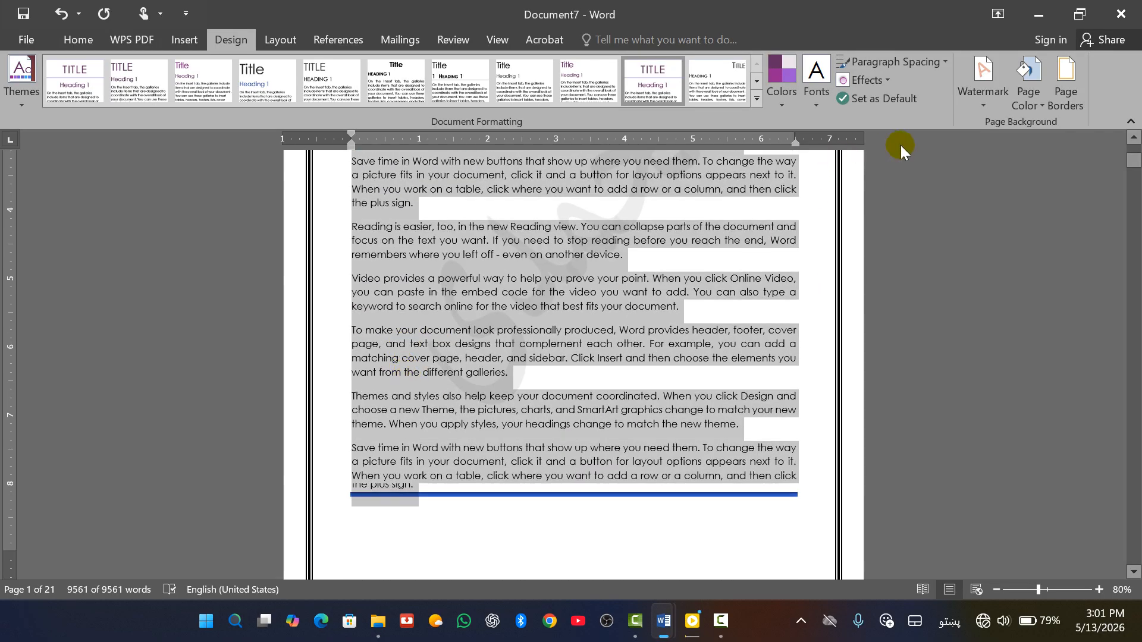
# Try applying the None border setting to the selection at Text level and check the page's top and bottom lines
pyautogui.click(1067, 77)
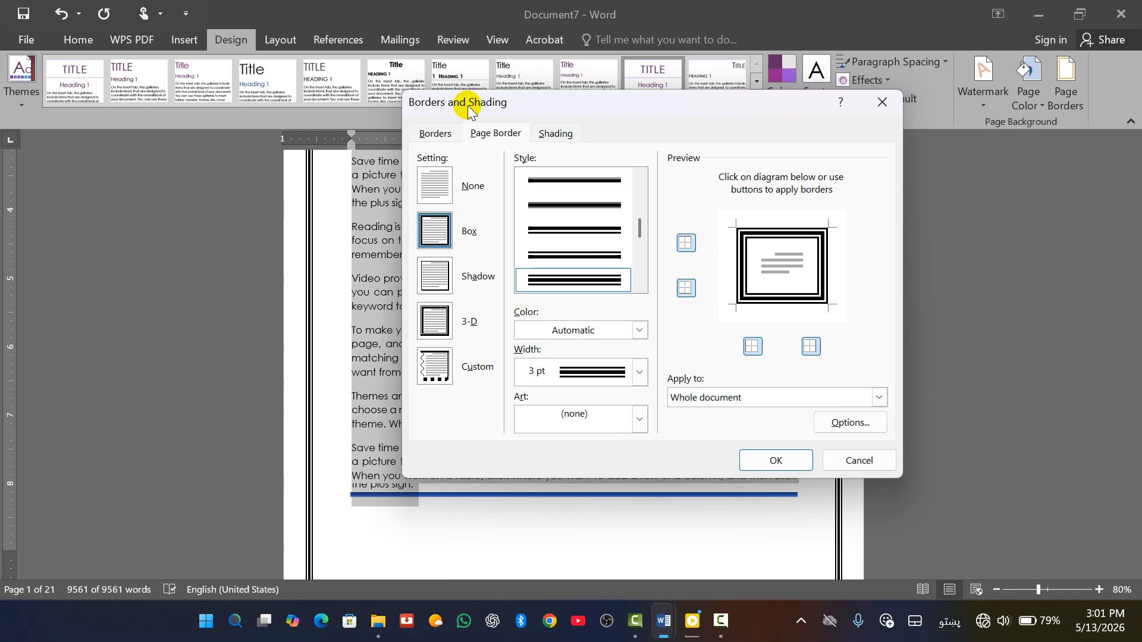
pyautogui.click(436, 135)
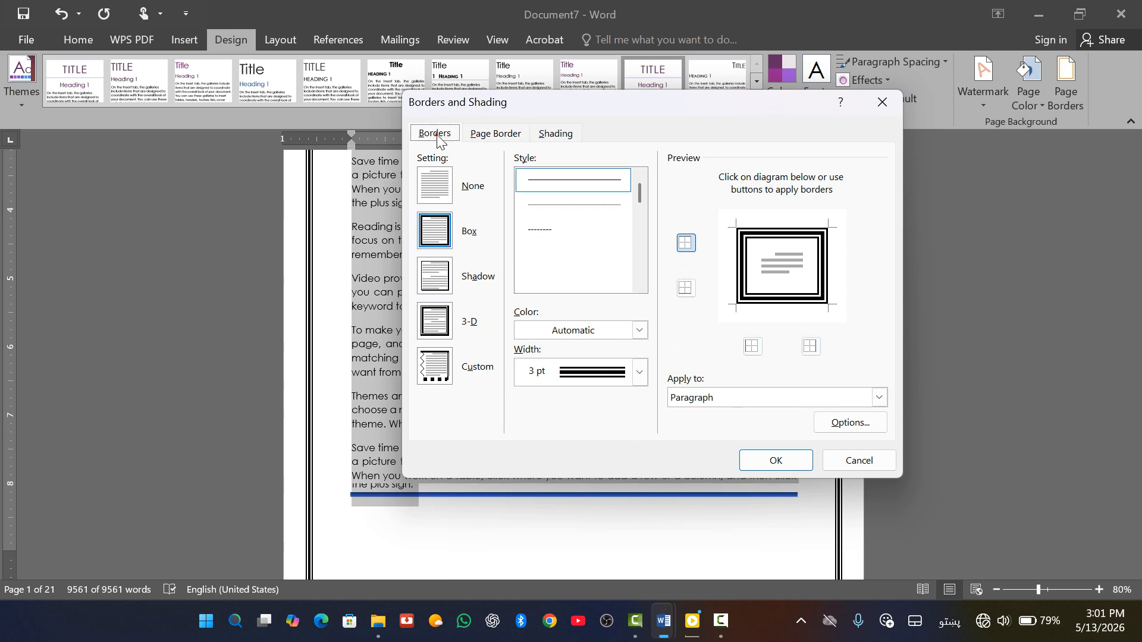
pyautogui.click(879, 398)
pyautogui.click(774, 413)
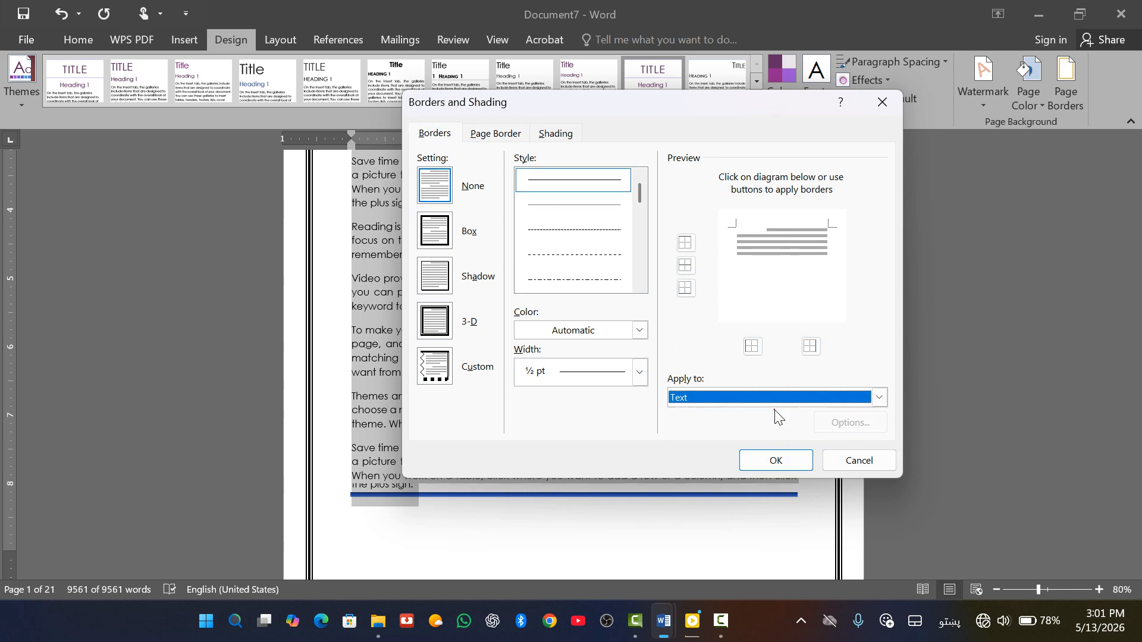
pyautogui.click(768, 460)
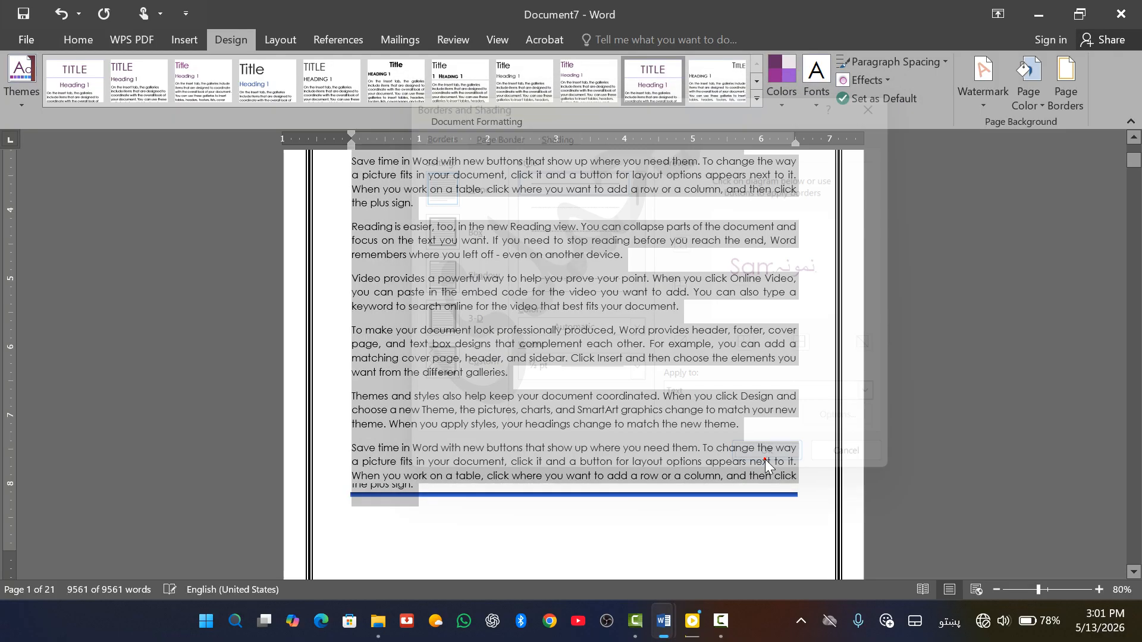
pyautogui.scroll(5, 658, 382)
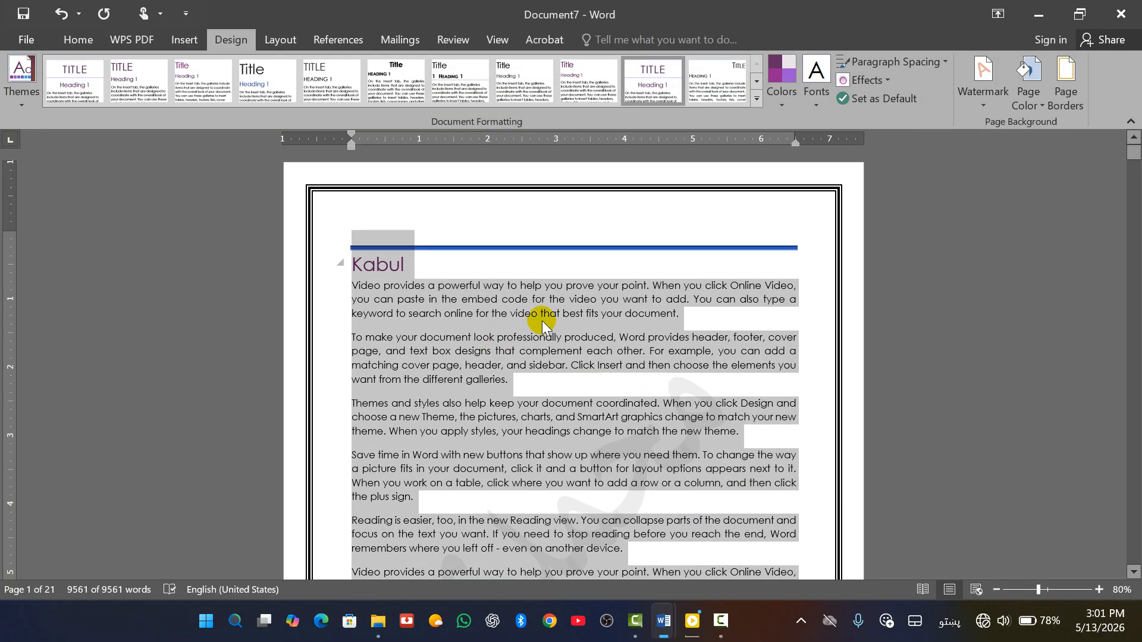
pyautogui.scroll(-5, 541, 321)
# Examine the apply-to choices for page and paragraph borders and the paragraph border's distance-from-text options
pyautogui.click(1069, 88)
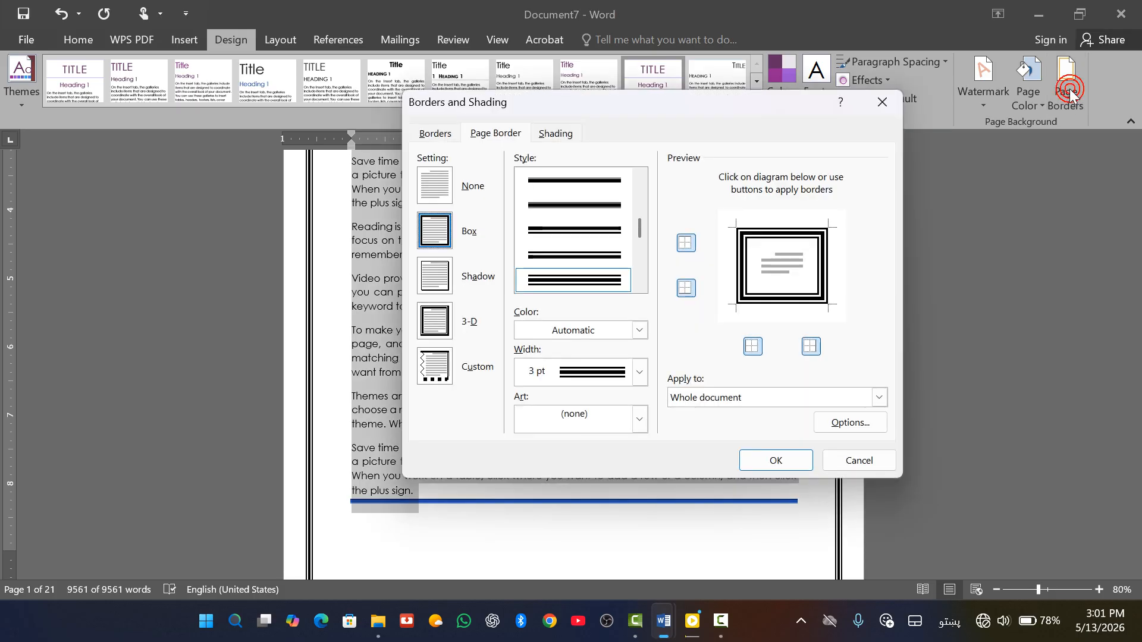
pyautogui.click(733, 394)
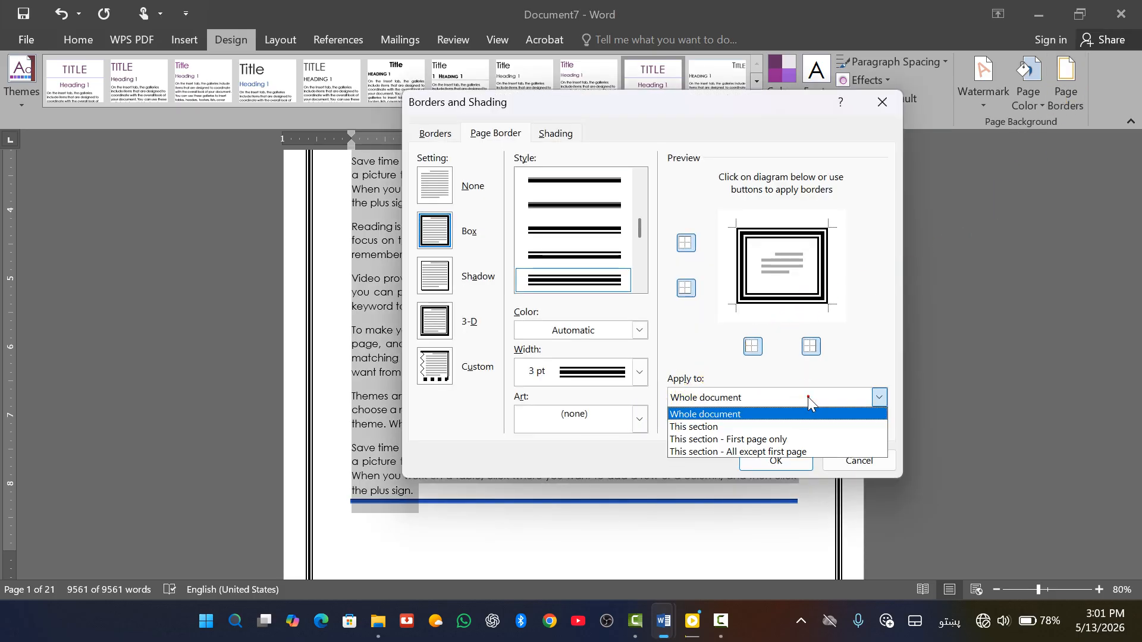
pyautogui.click(678, 355)
pyautogui.click(457, 137)
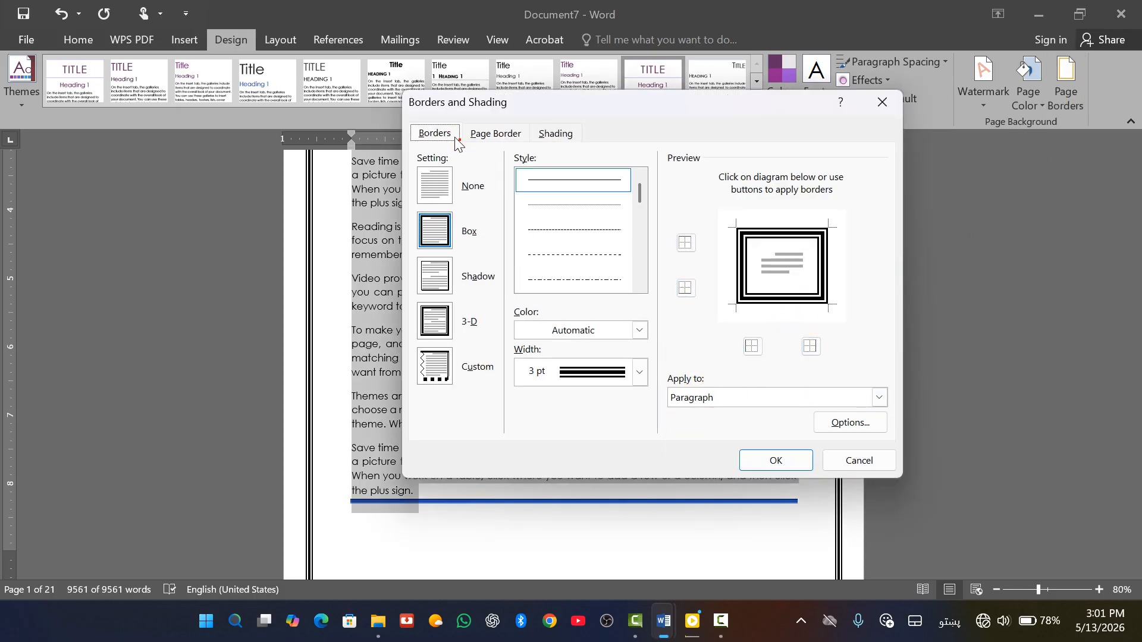
pyautogui.click(809, 398)
pyautogui.click(764, 427)
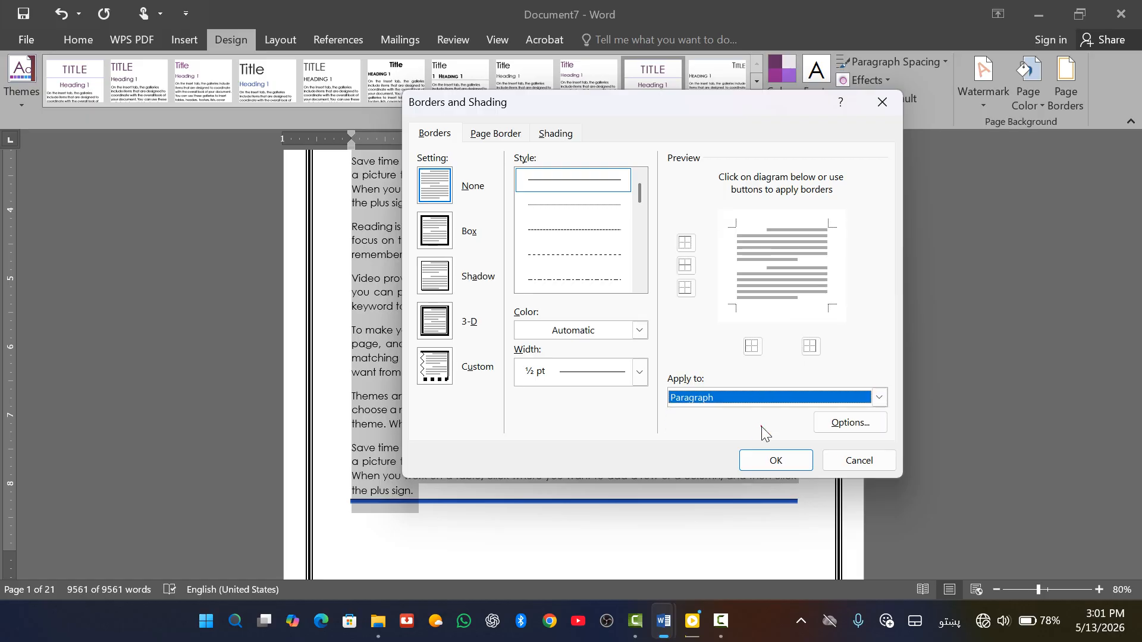
pyautogui.click(851, 424)
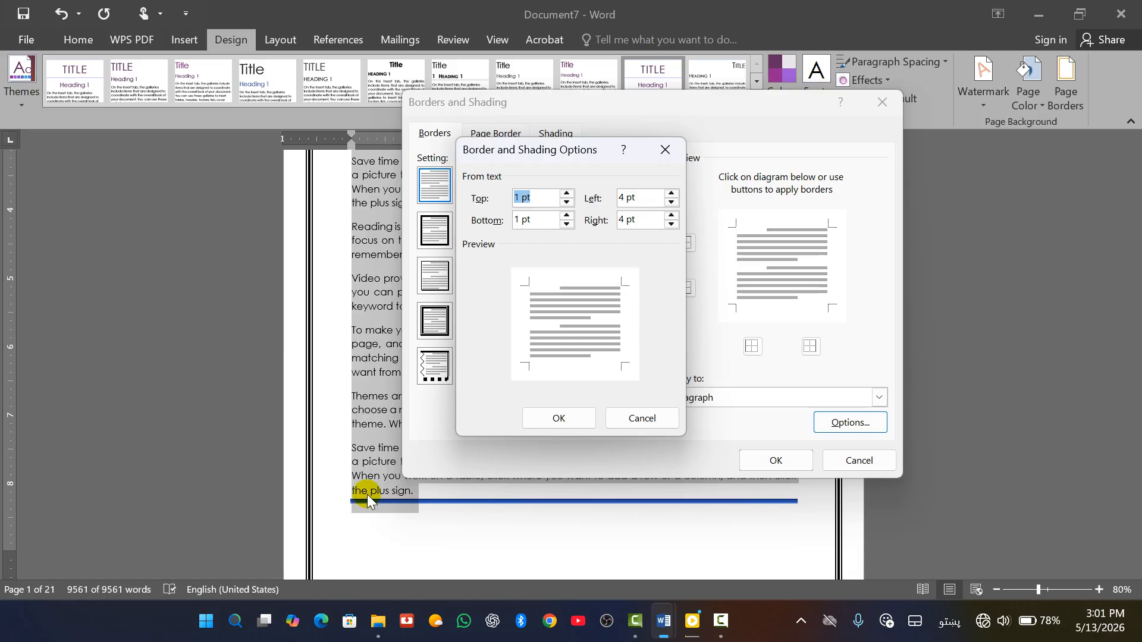
pyautogui.click(665, 150)
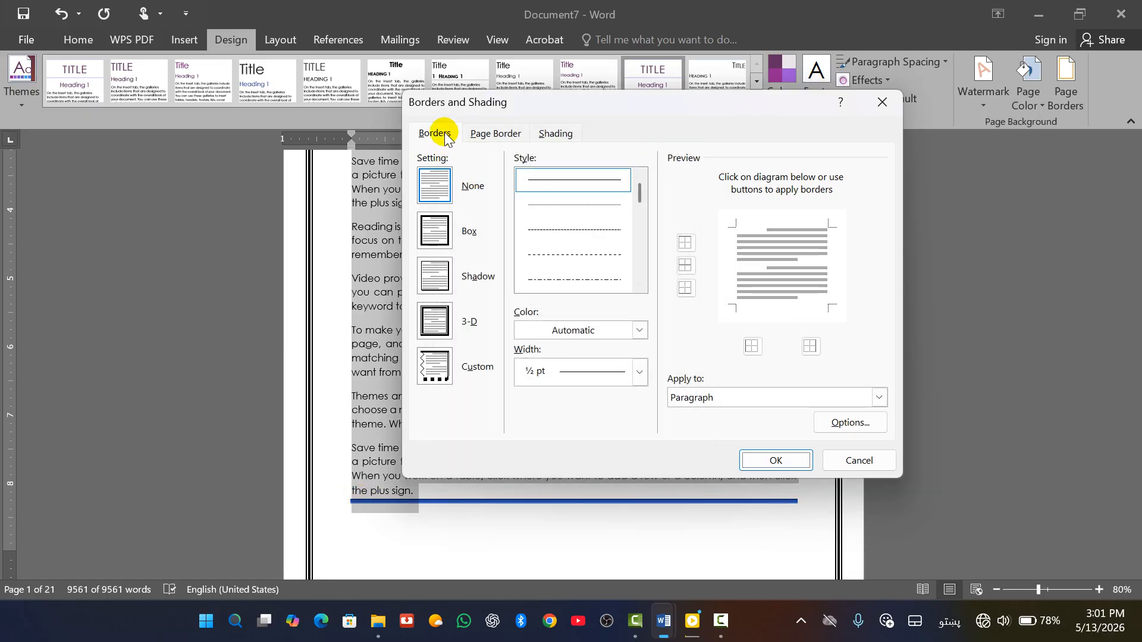
# Apply a purple ¾ pt double wavy box border to the selected paragraphs and check it on the first page
pyautogui.click(435, 232)
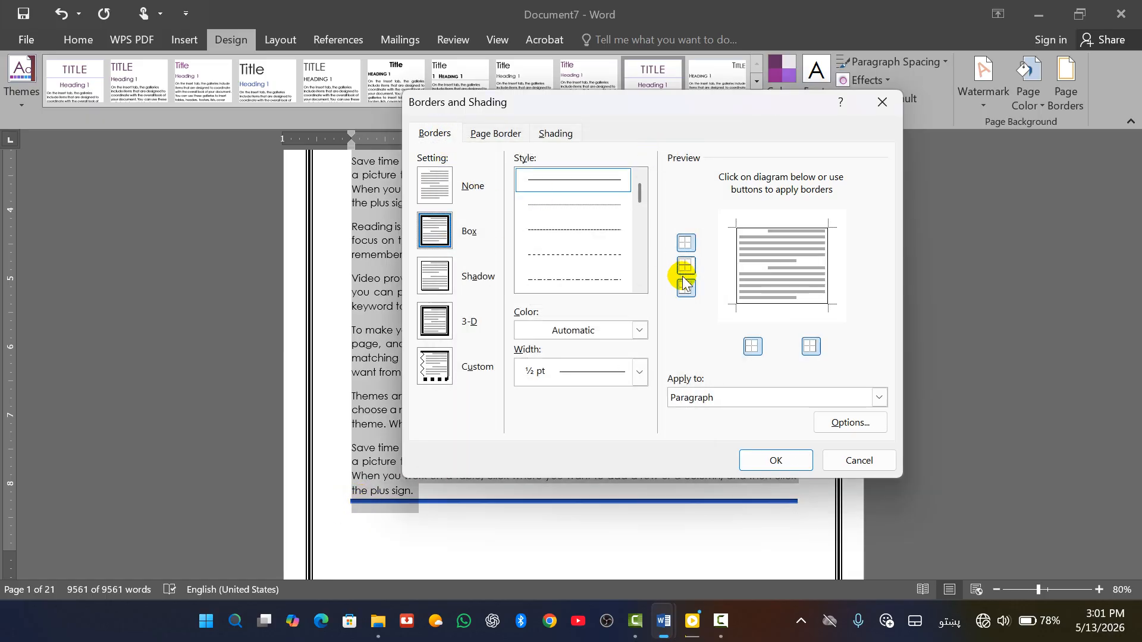
pyautogui.scroll(-5, 576, 242)
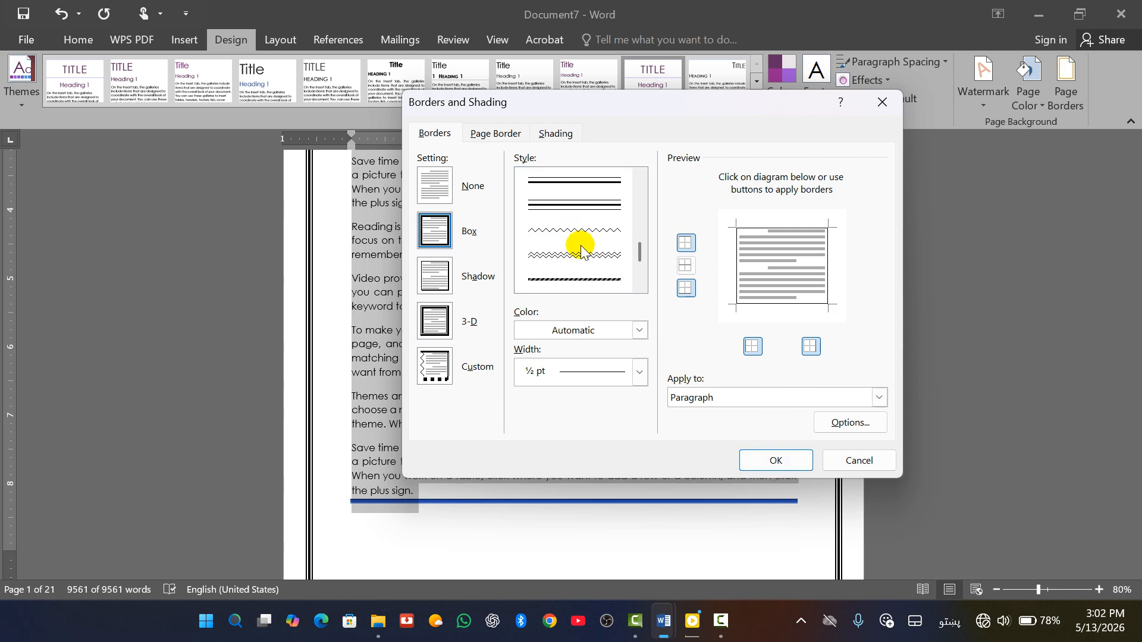
pyautogui.click(589, 261)
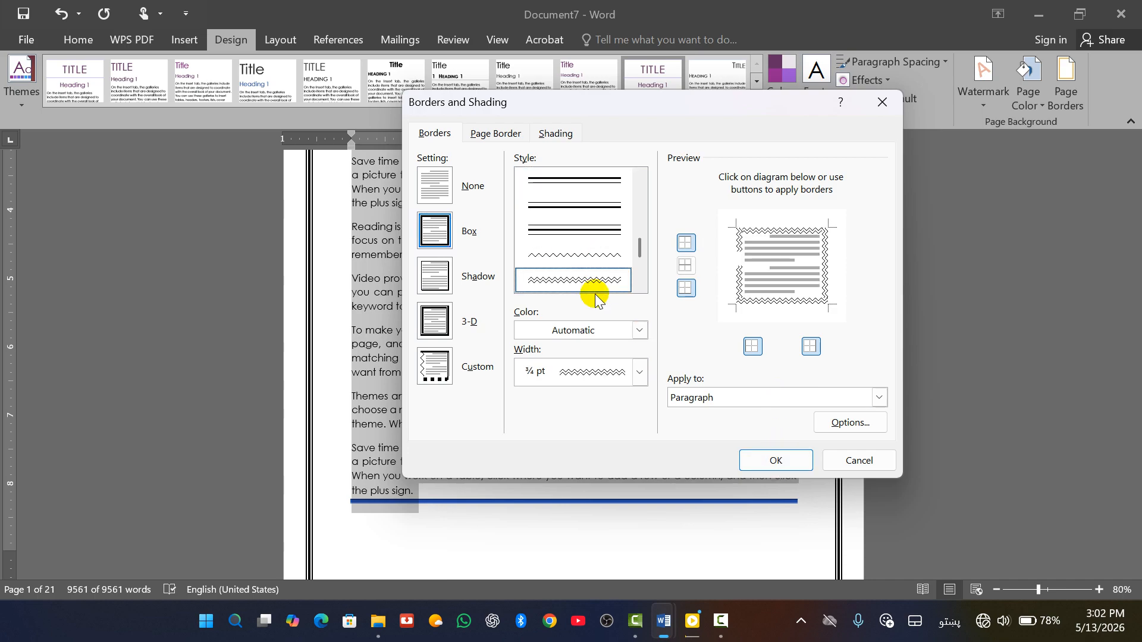
pyautogui.click(604, 330)
pyautogui.click(577, 409)
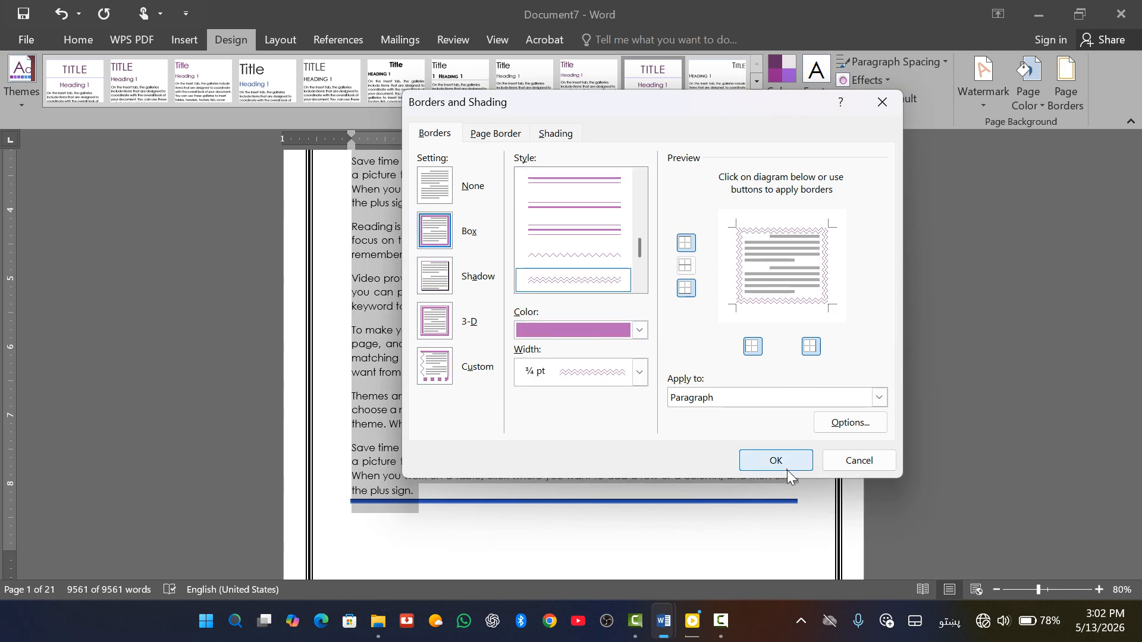
pyautogui.click(785, 468)
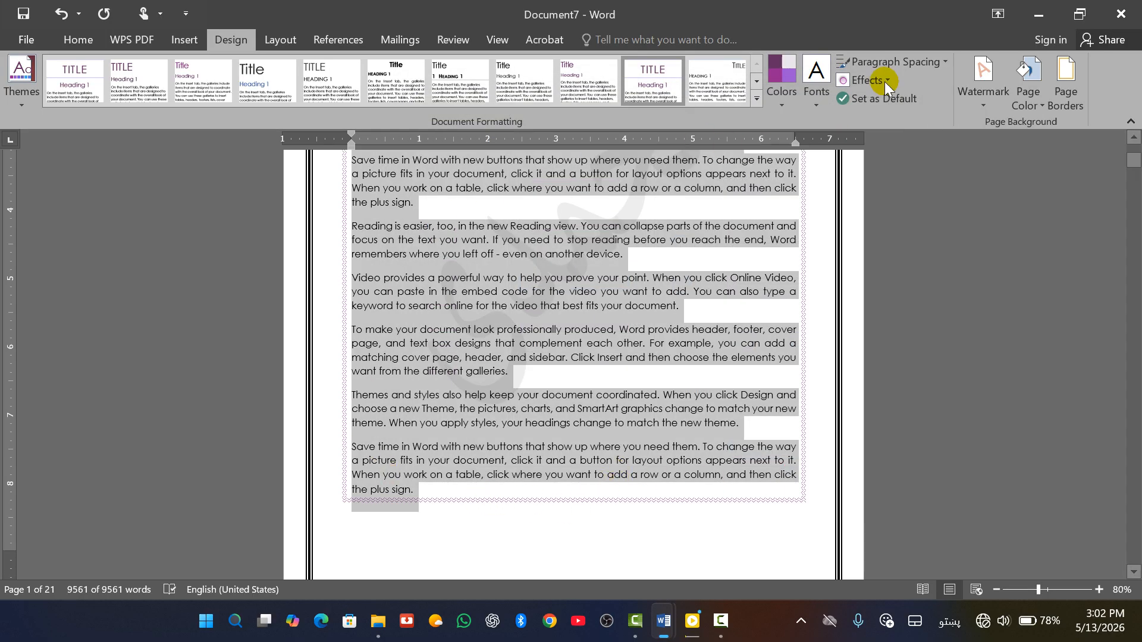
pyautogui.click(803, 411)
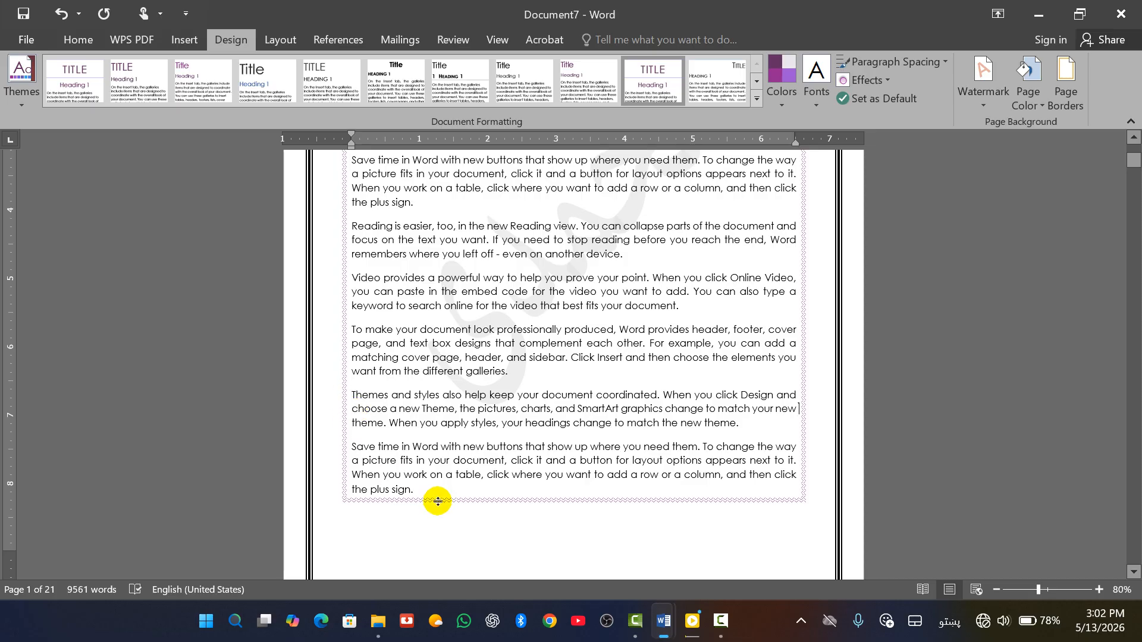
pyautogui.scroll(6, 459, 500)
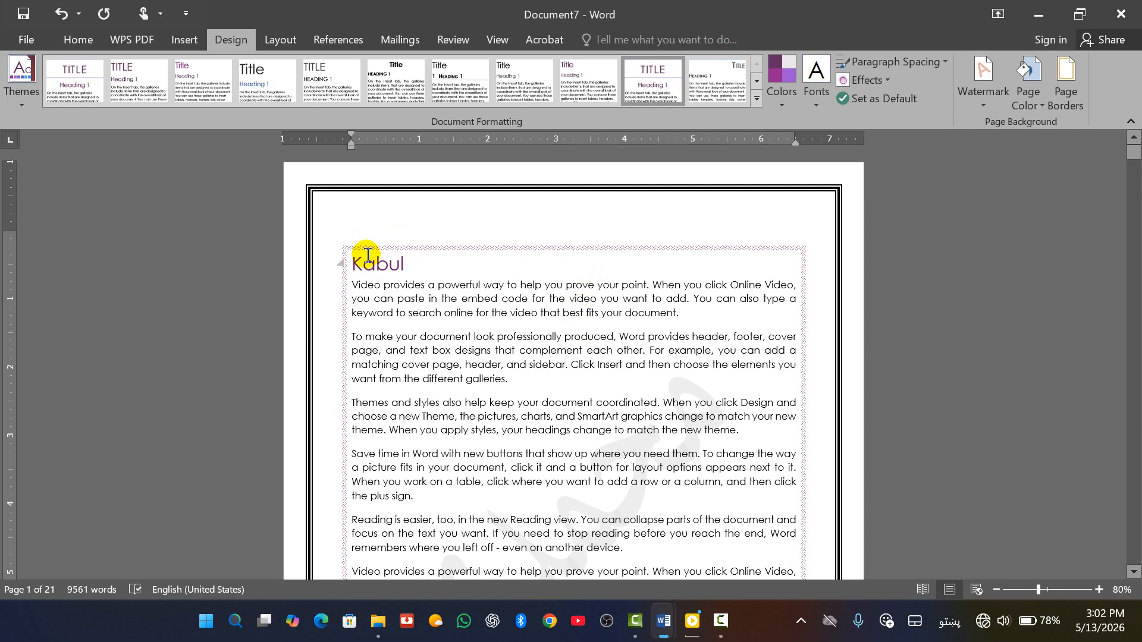
# Try a 4 pt top distance from text for the paragraph border, restore it to 1 pt and accept the options
pyautogui.click(1065, 78)
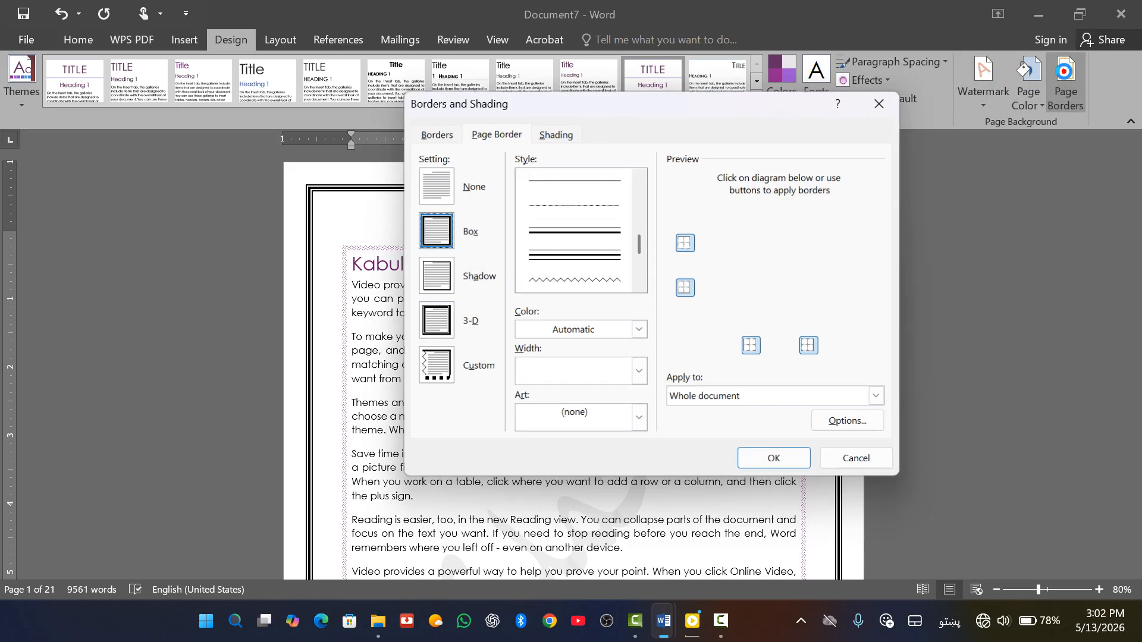
pyautogui.click(444, 133)
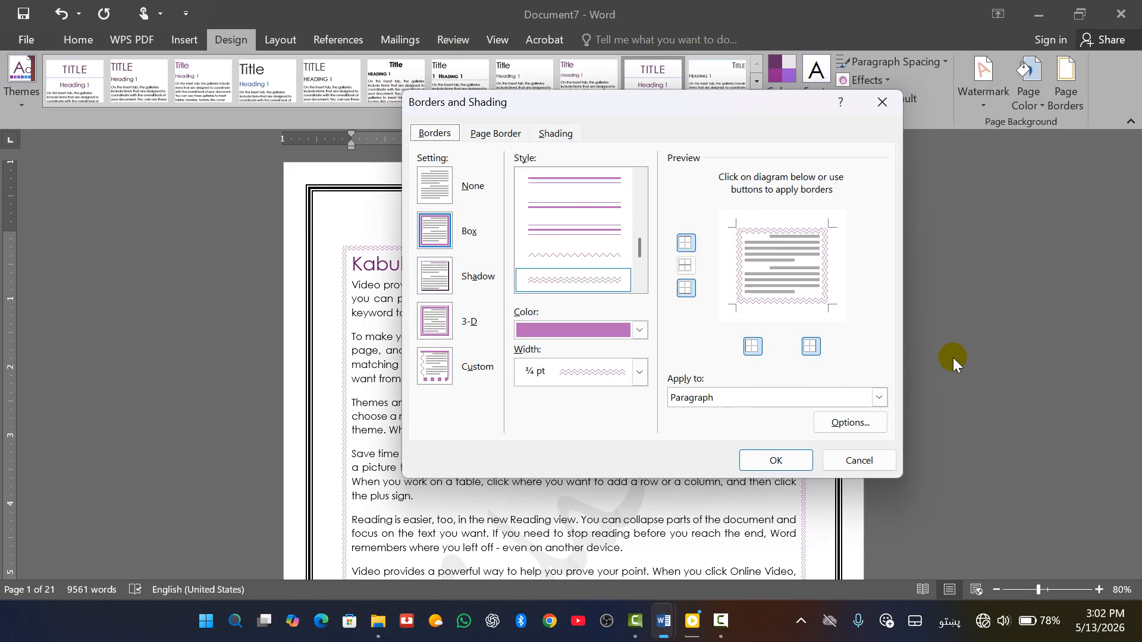
pyautogui.click(849, 423)
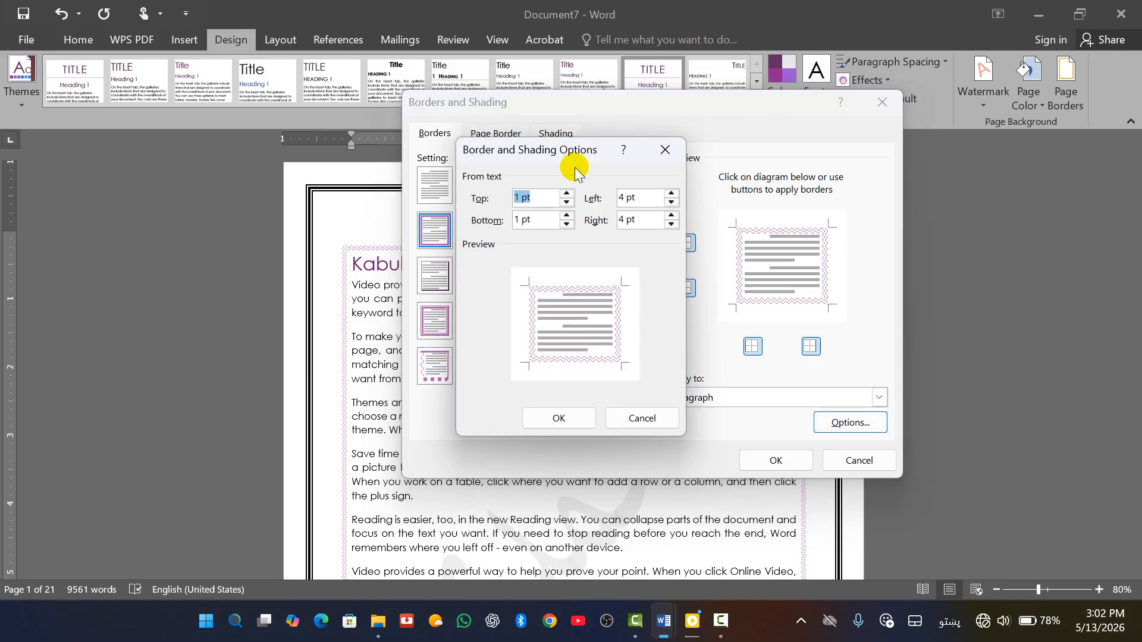
pyautogui.click(567, 194)
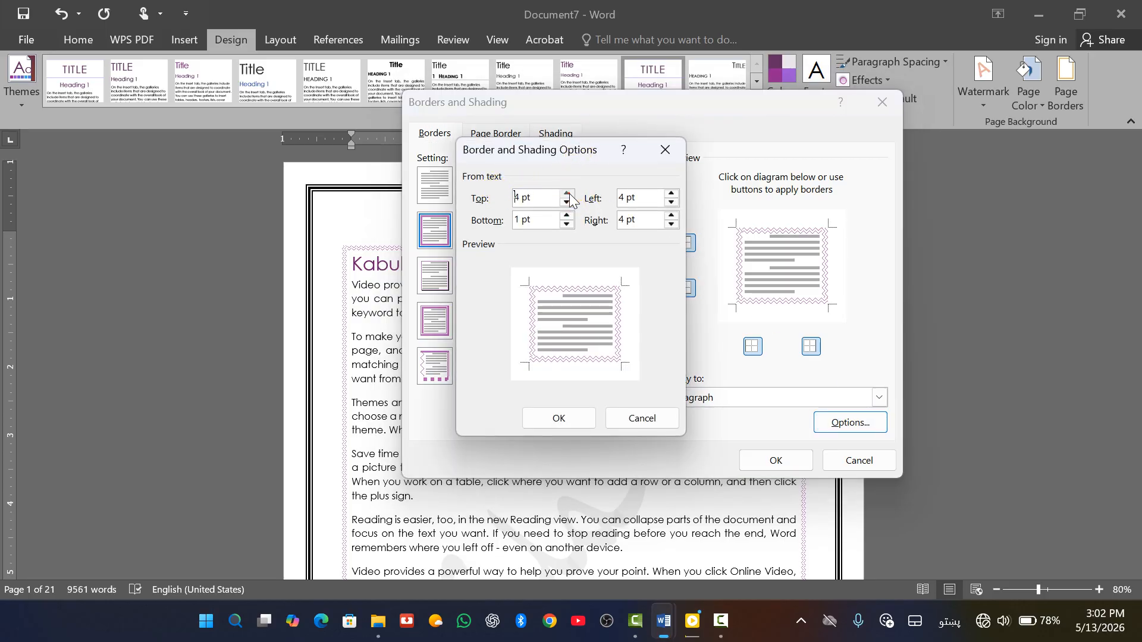
pyautogui.click(566, 203)
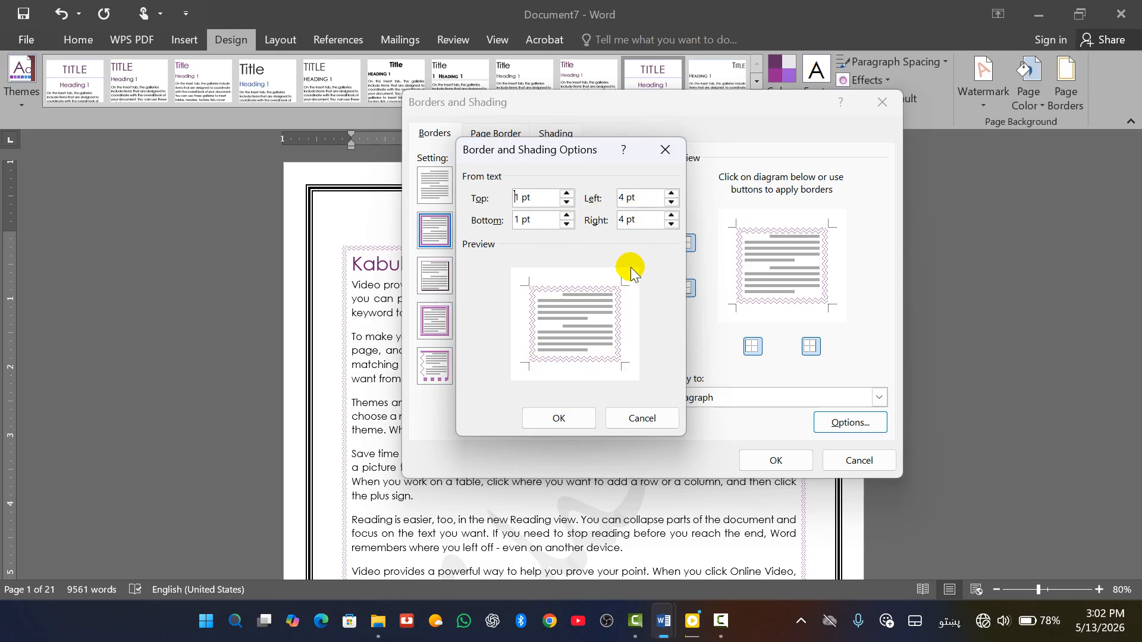
pyautogui.click(571, 414)
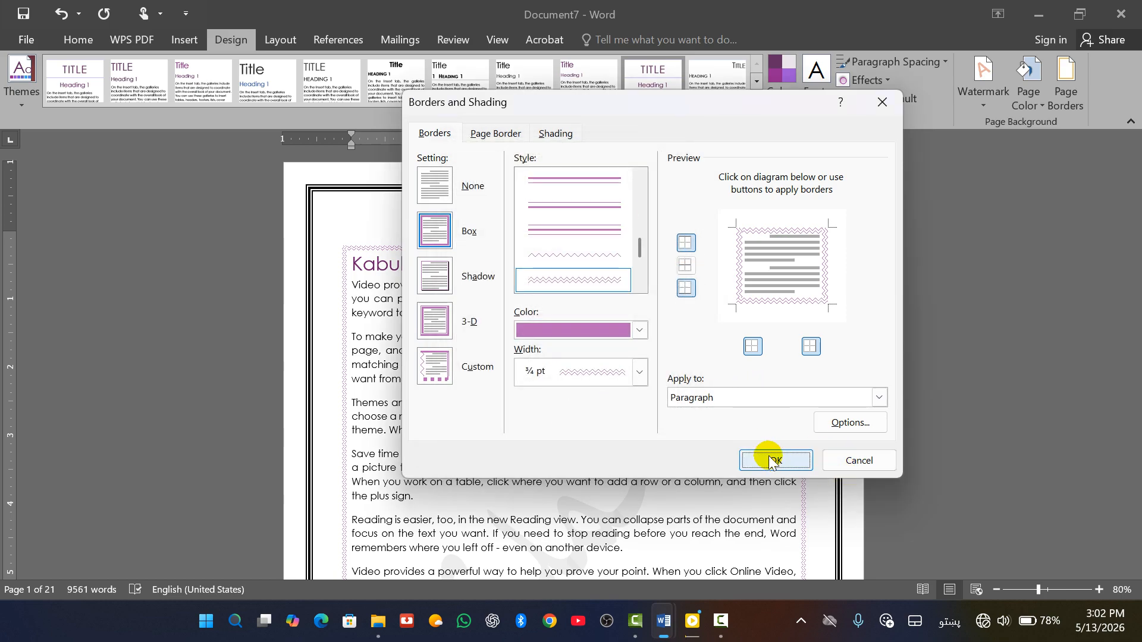
# Try removing and restoring the top and bottom edges of the black triple-line page border
pyautogui.click(496, 136)
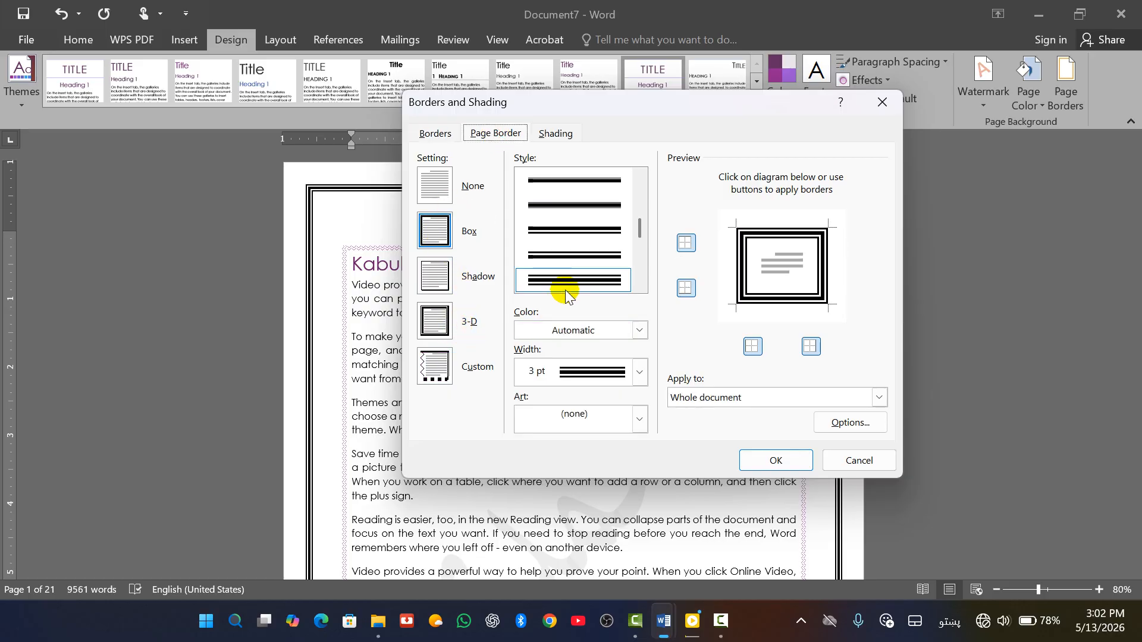
pyautogui.click(688, 244)
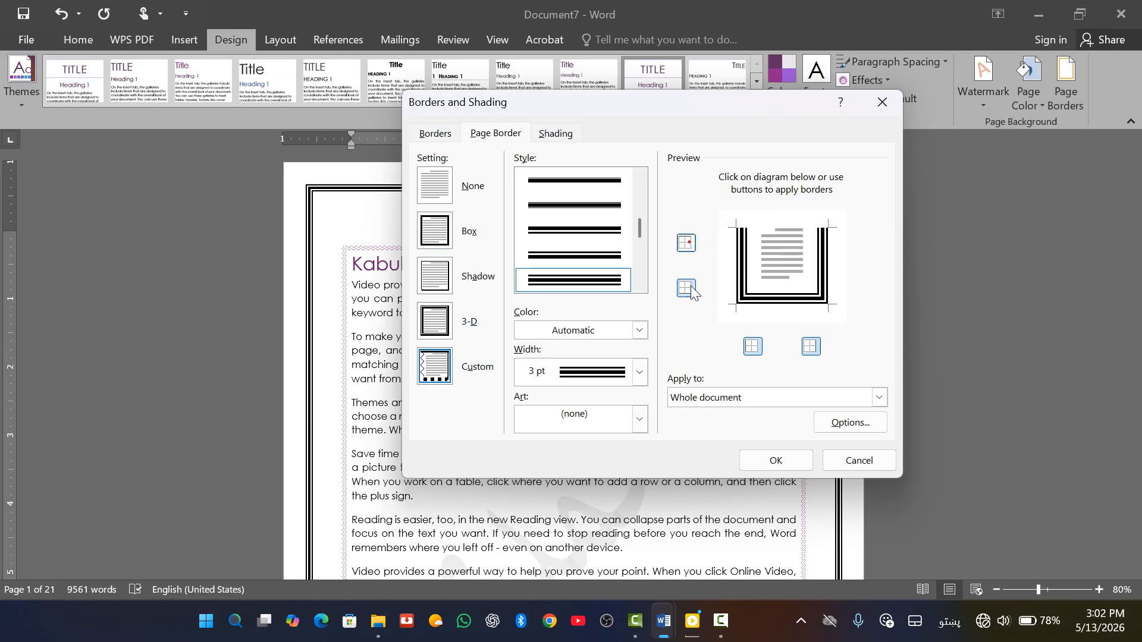
pyautogui.click(688, 289)
pyautogui.click(690, 288)
pyautogui.click(685, 244)
# Try the page border without its left and right edges, apply it, check the first page and undo the change
pyautogui.click(753, 348)
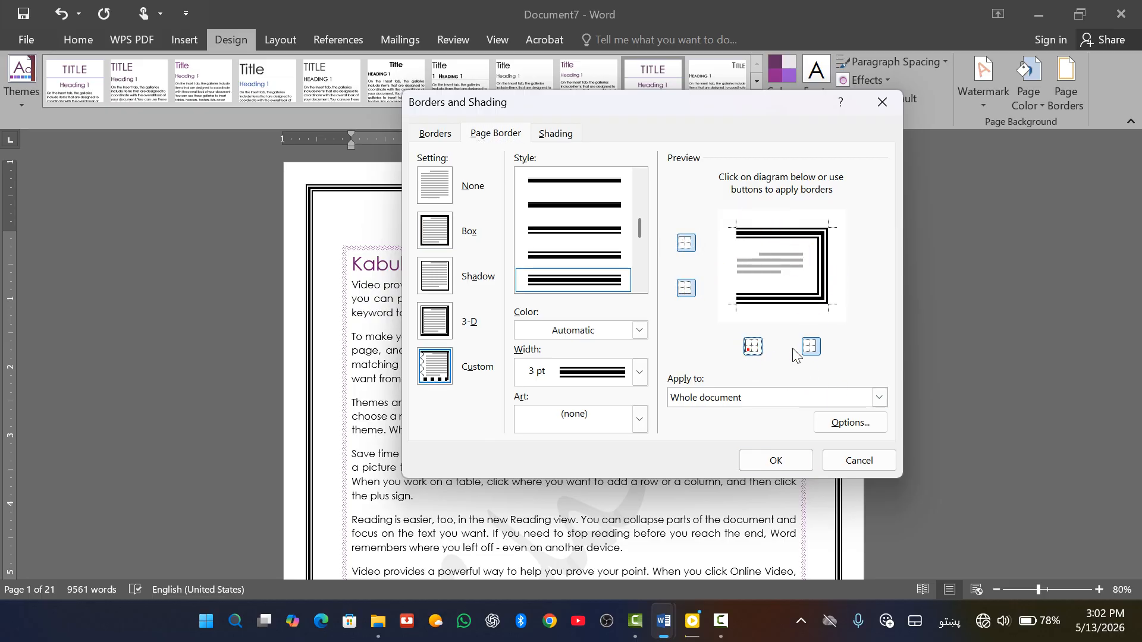
pyautogui.click(811, 346)
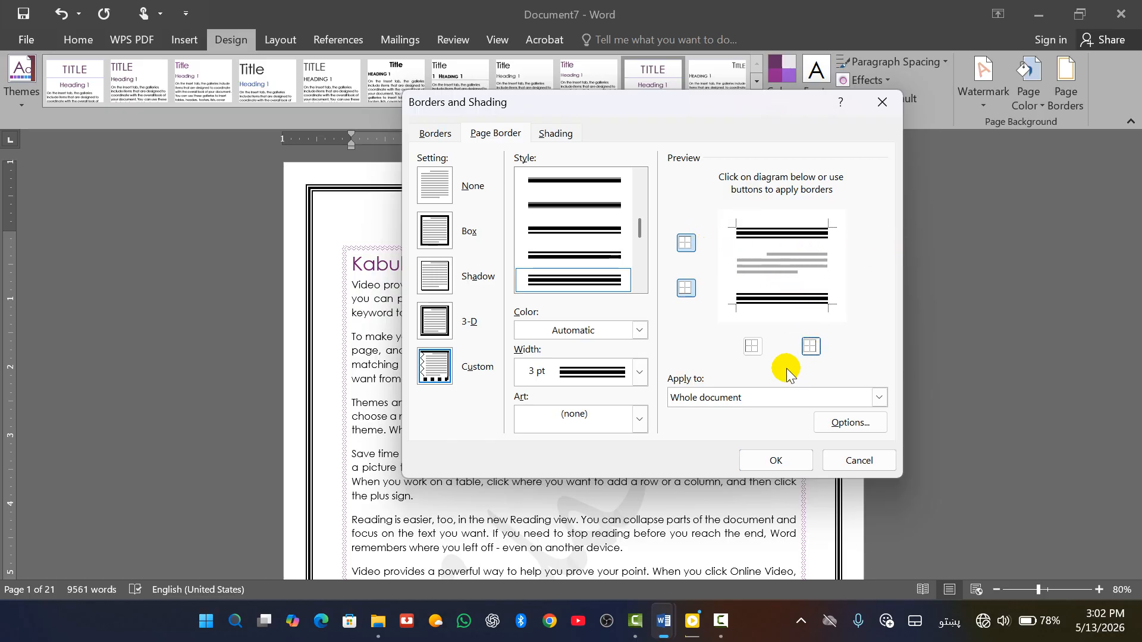
pyautogui.click(774, 460)
pyautogui.scroll(-6, 589, 324)
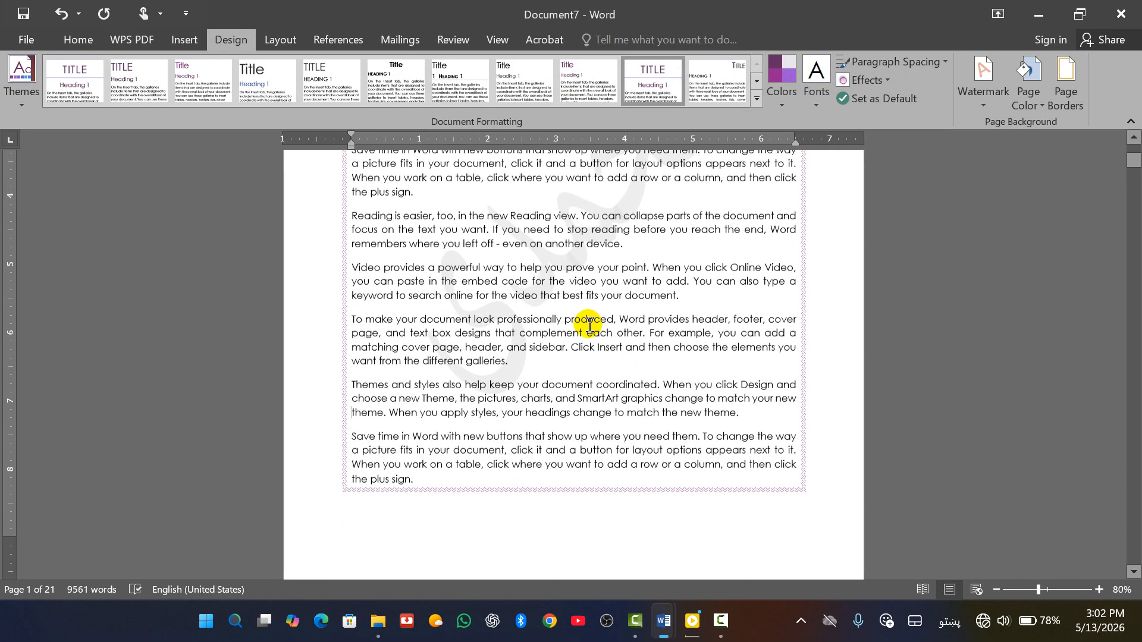
pyautogui.scroll(-8, 589, 324)
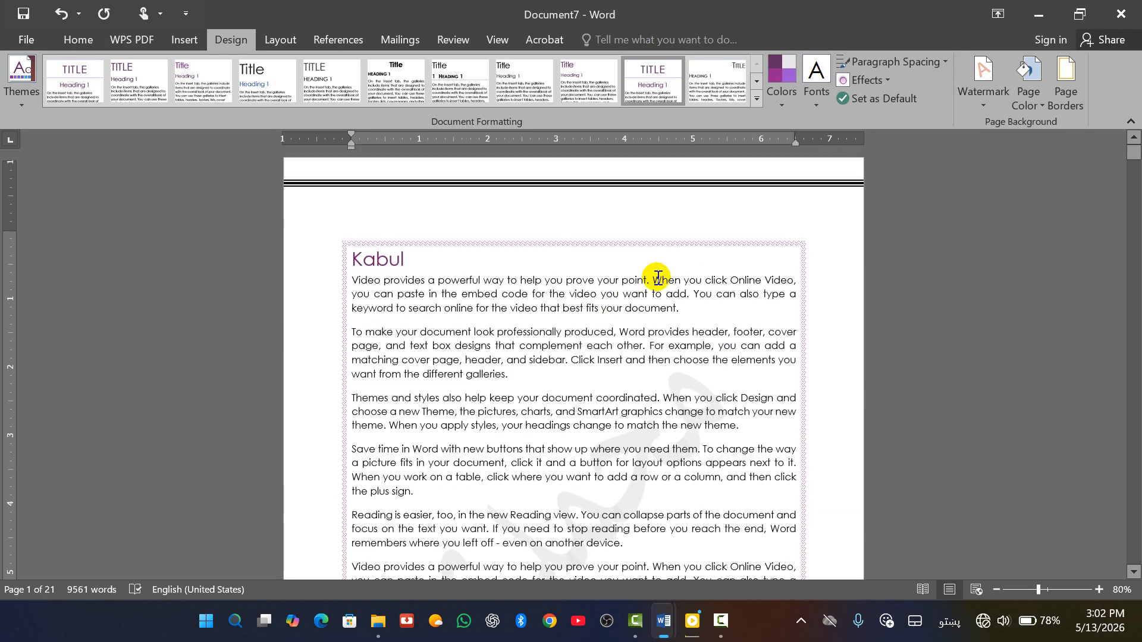
pyautogui.scroll(1, 659, 277)
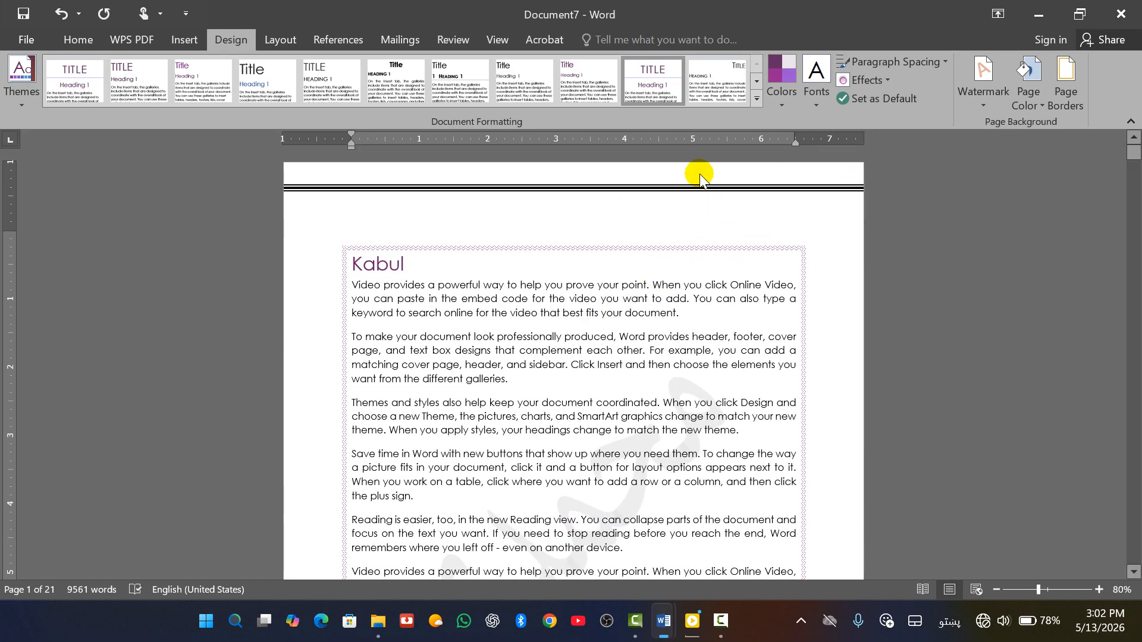
pyautogui.scroll(-3, 668, 255)
pyautogui.hotkey('ctrl', 'z')
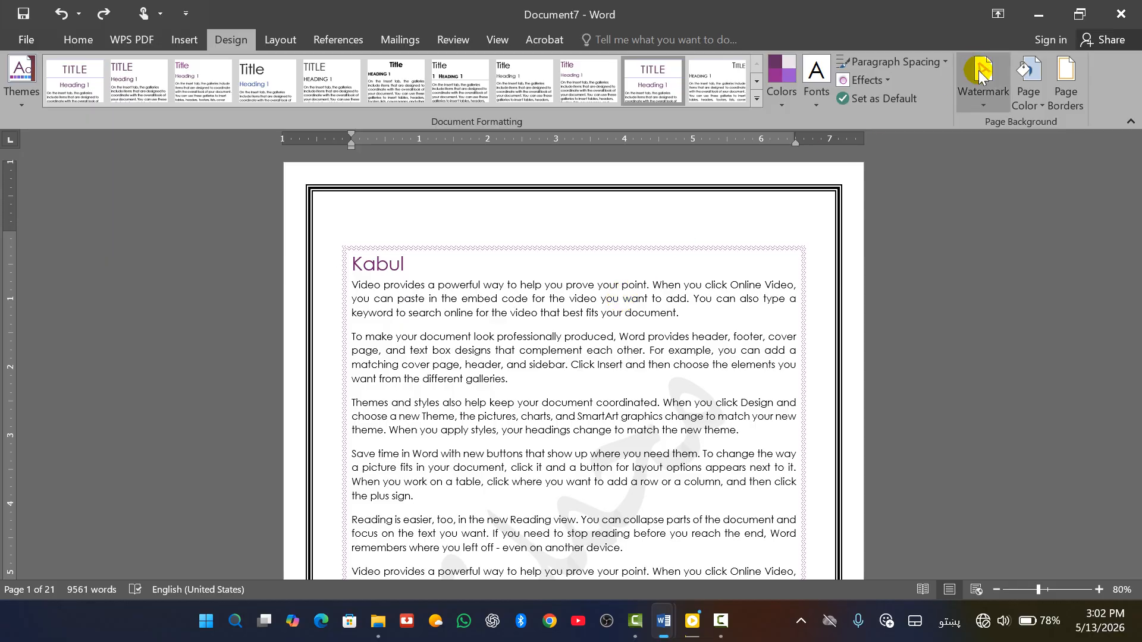
# Try yellow on the 3 pt triple-line page border, settle on red, apply it to the whole document and check the page
pyautogui.click(1066, 83)
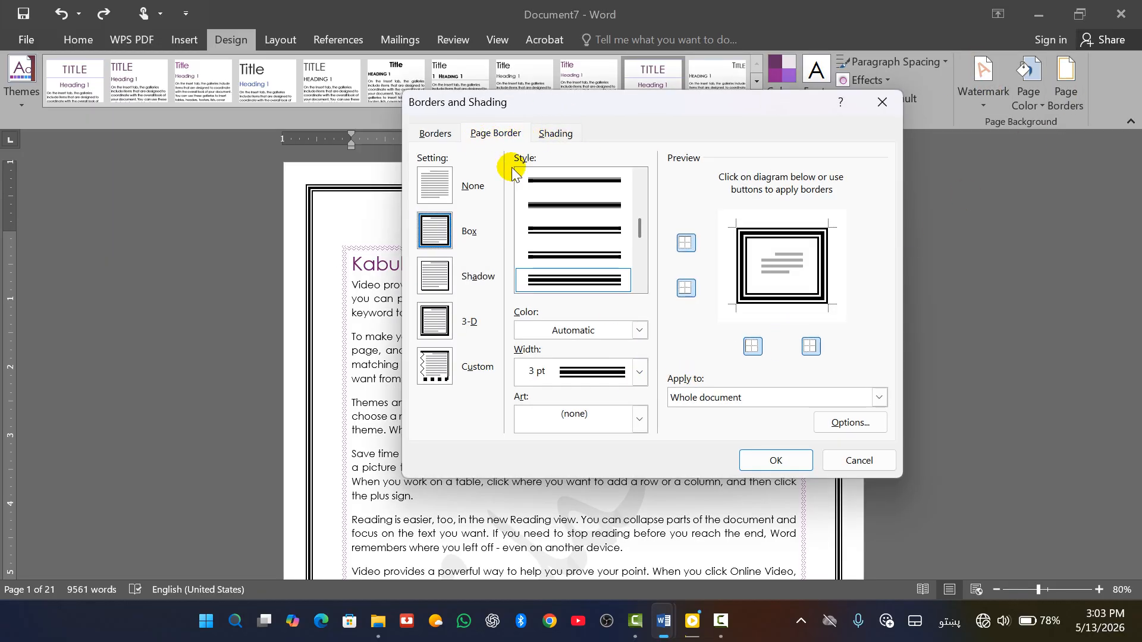
pyautogui.click(640, 372)
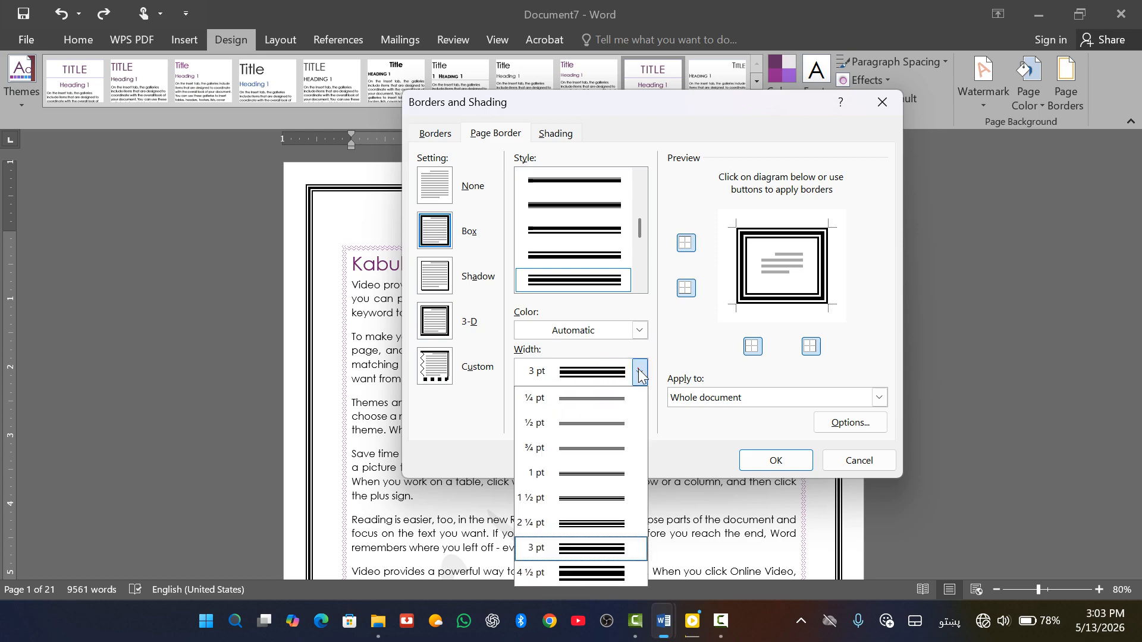
pyautogui.click(639, 373)
pyautogui.click(639, 331)
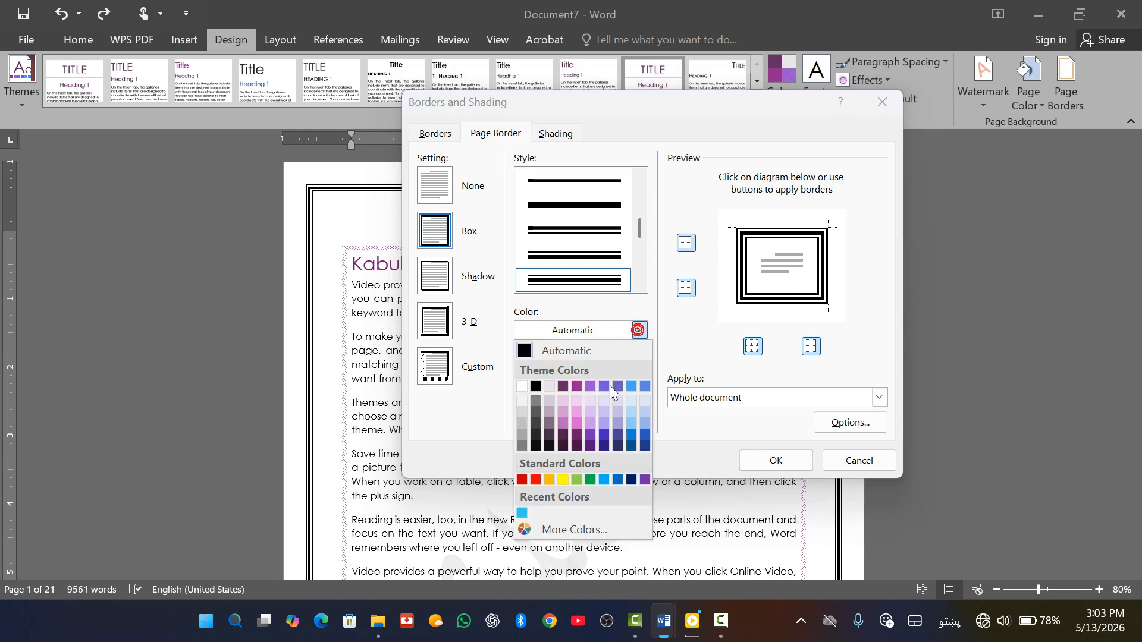
pyautogui.click(563, 480)
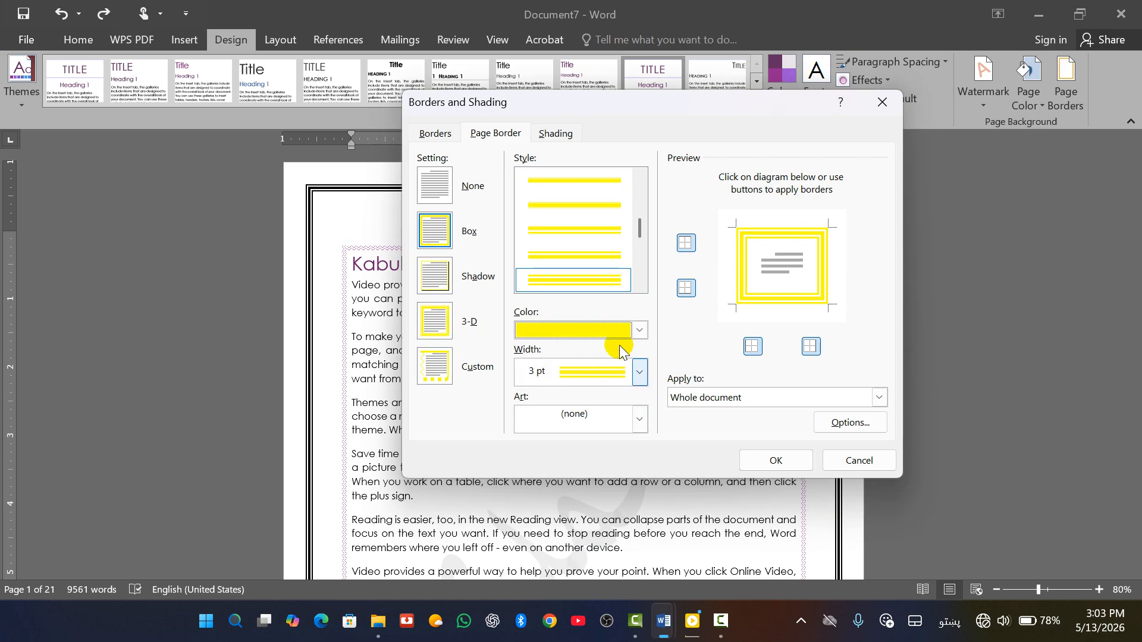
pyautogui.click(639, 331)
pyautogui.click(538, 481)
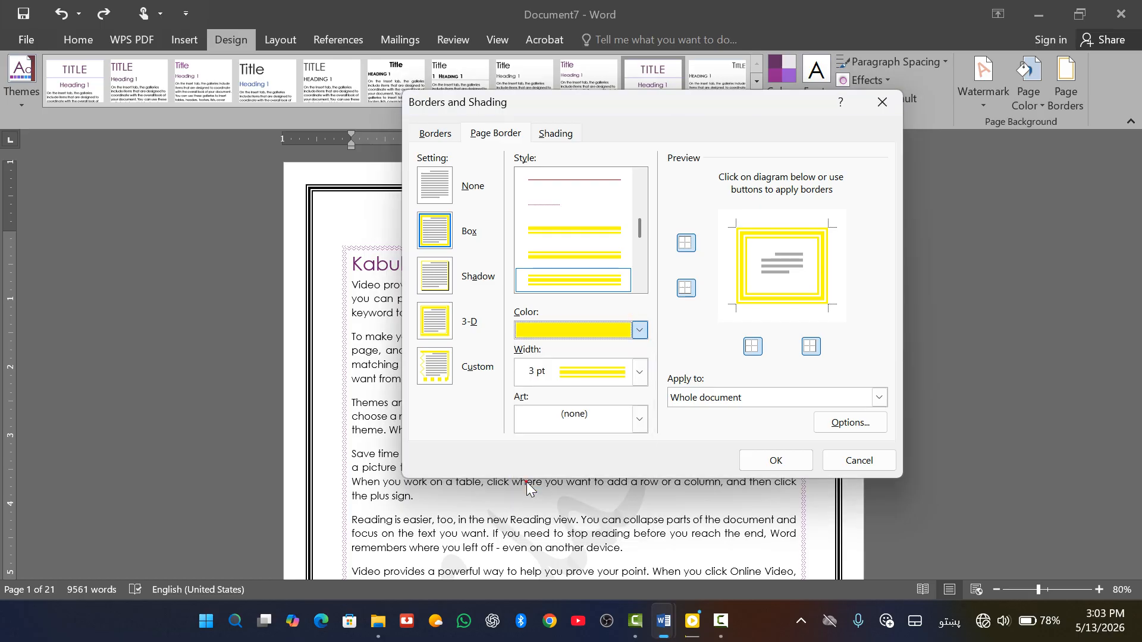
pyautogui.click(791, 461)
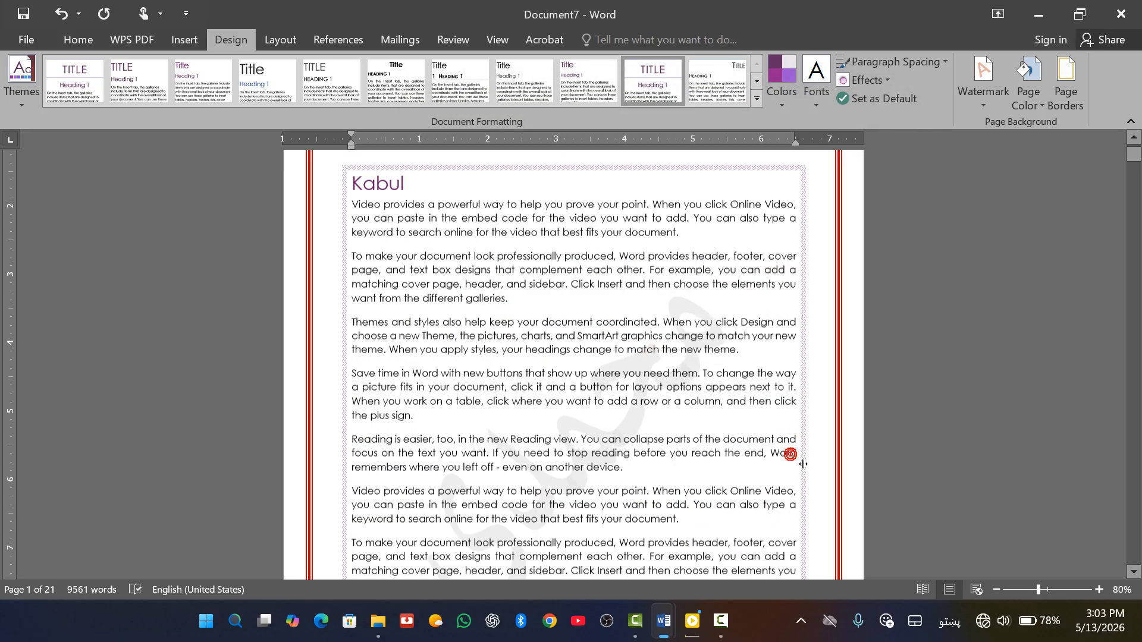
pyautogui.scroll(-3, 803, 485)
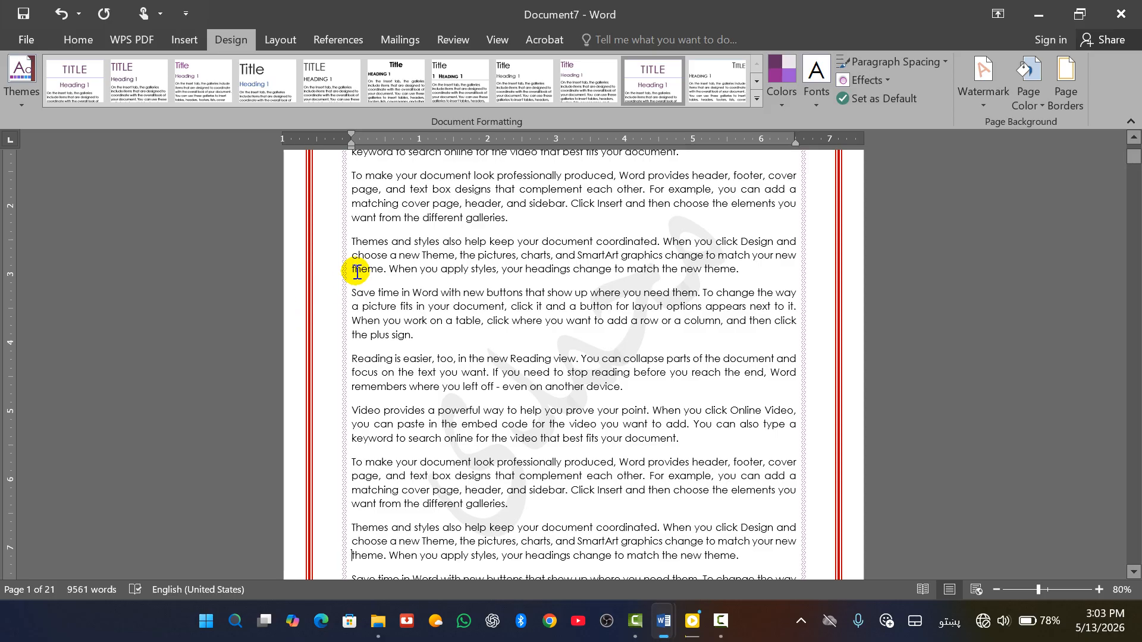
# Choose the palm tree art as the page border for the whole document
pyautogui.click(1081, 80)
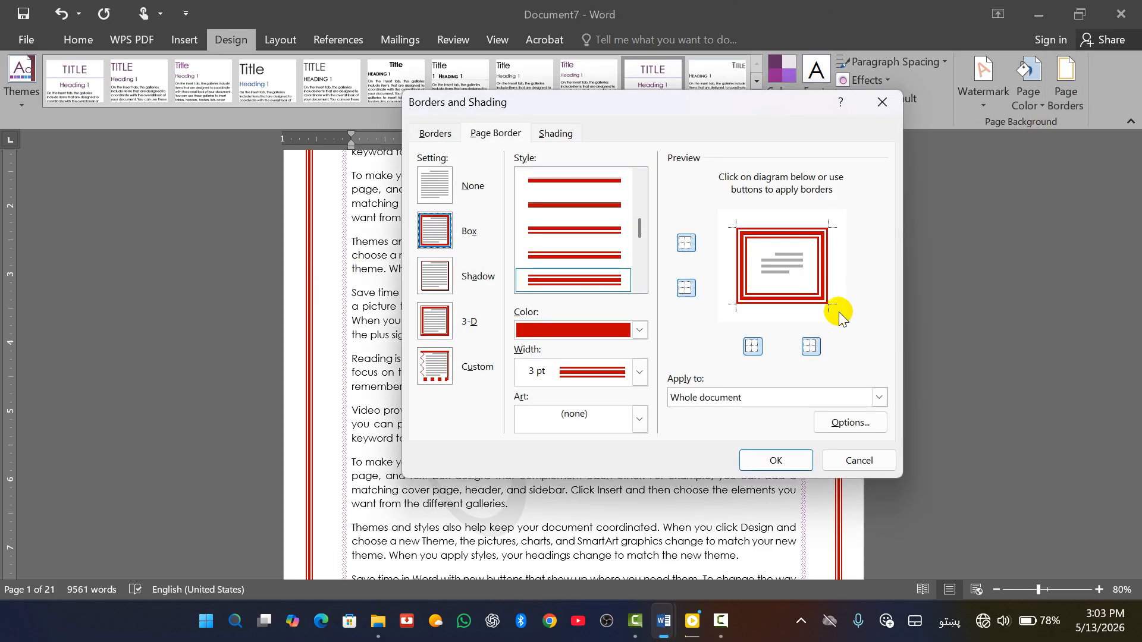
pyautogui.click(634, 424)
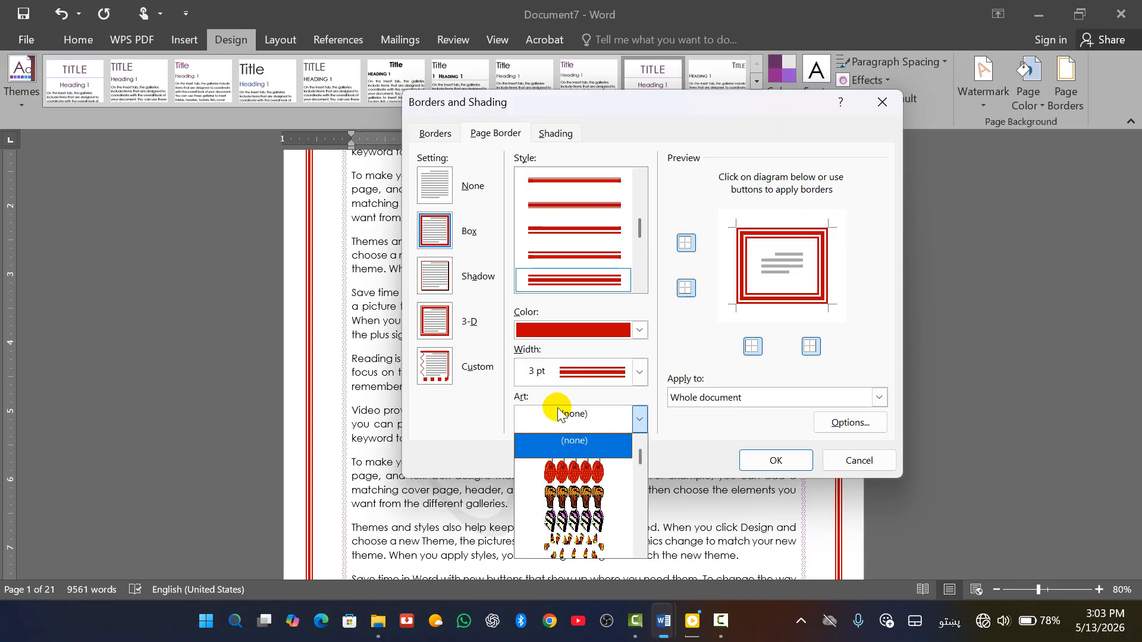
pyautogui.scroll(-5, 575, 517)
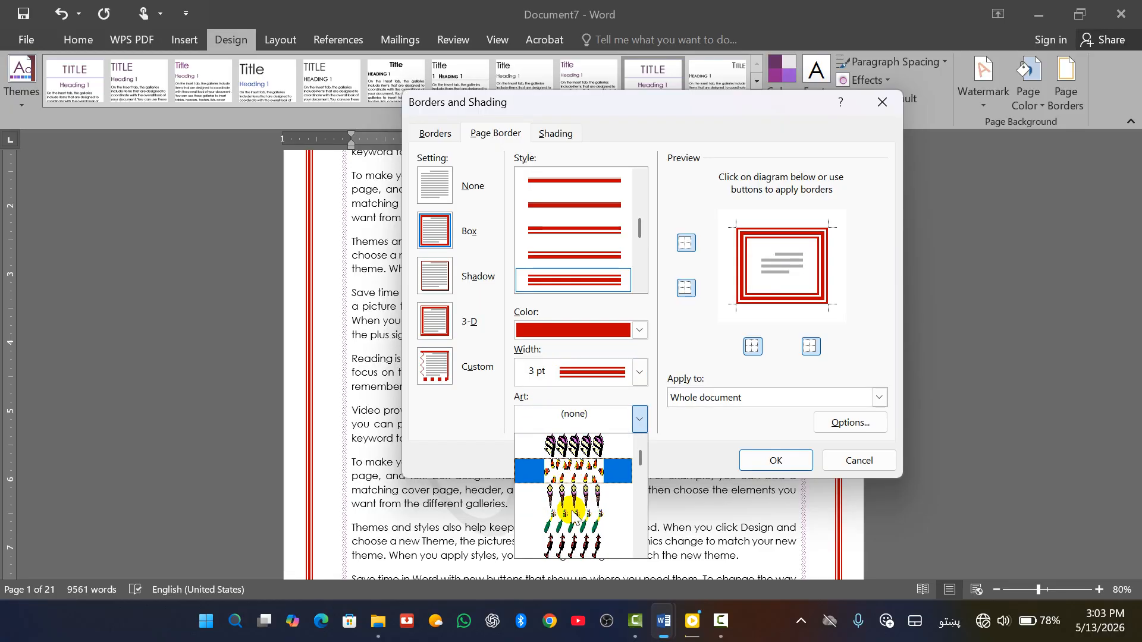
pyautogui.scroll(-2, 586, 516)
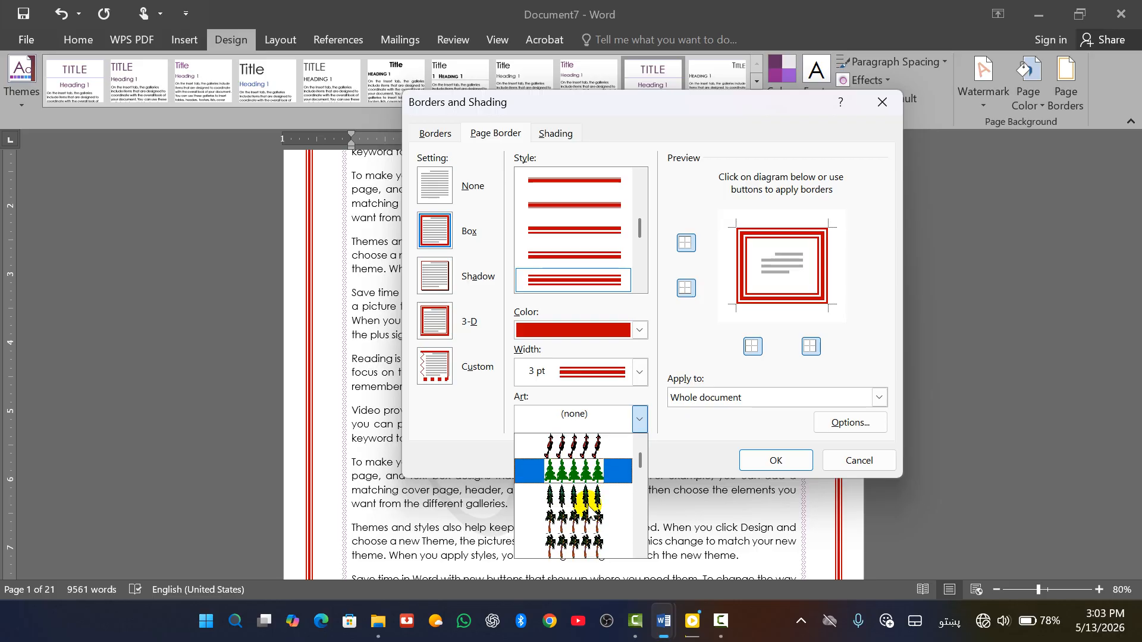
pyautogui.click(589, 522)
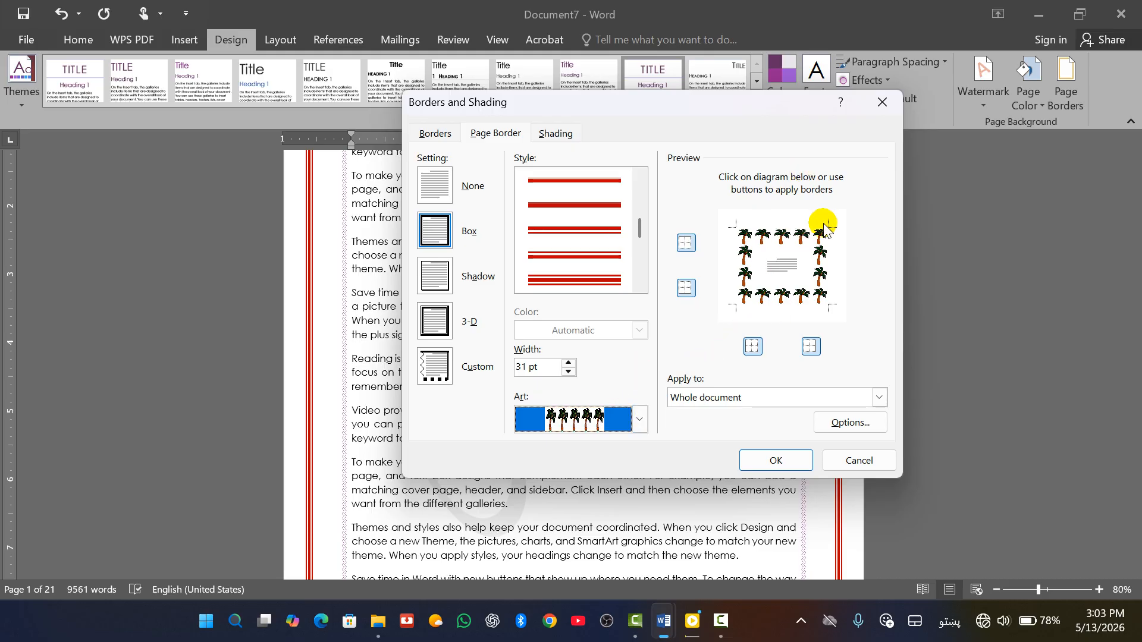
# Reduce the palm tree border's width to 16 pt, apply it and check it along the first page
pyautogui.click(568, 364)
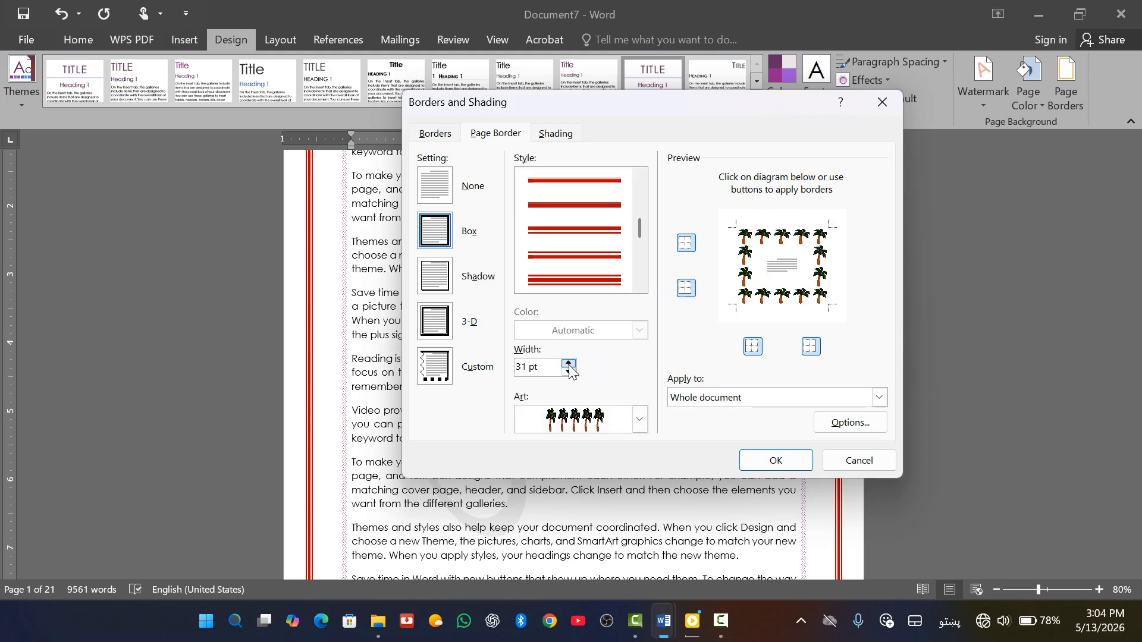
pyautogui.click(569, 371)
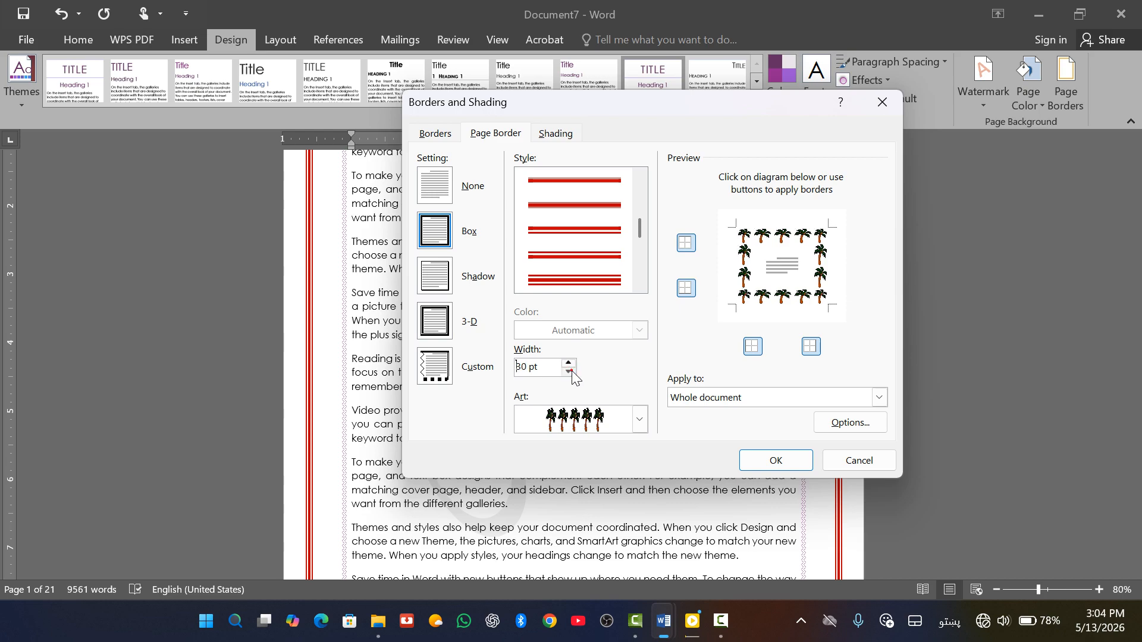
pyautogui.click(569, 371)
pyautogui.click(568, 371)
pyautogui.click(569, 372)
pyautogui.click(569, 371)
pyautogui.click(569, 371)
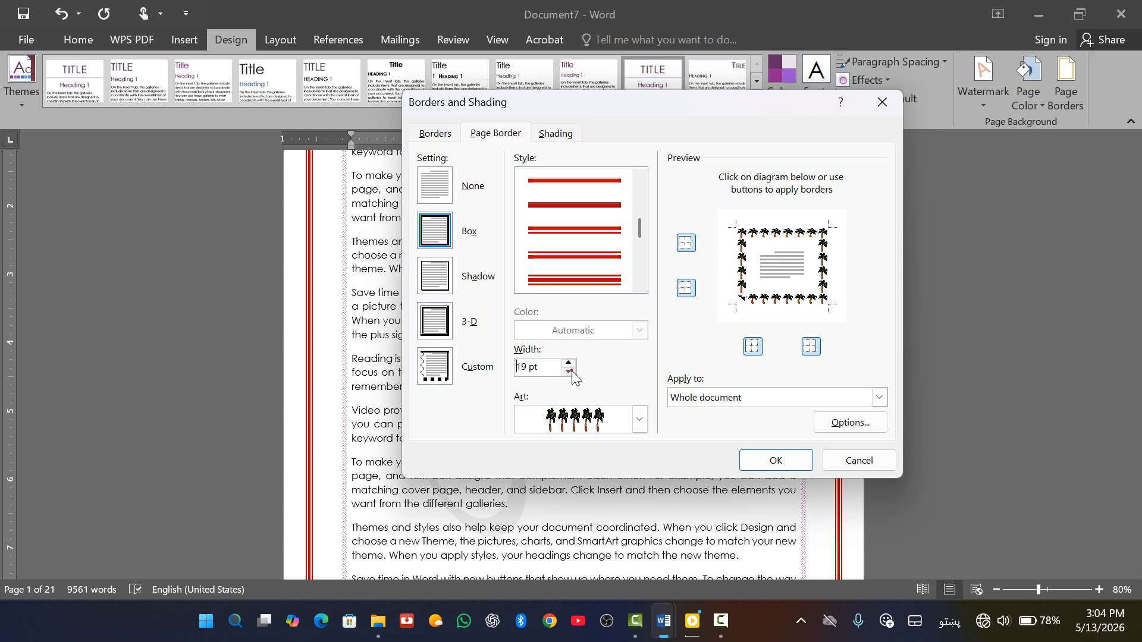
pyautogui.click(569, 371)
pyautogui.click(569, 371)
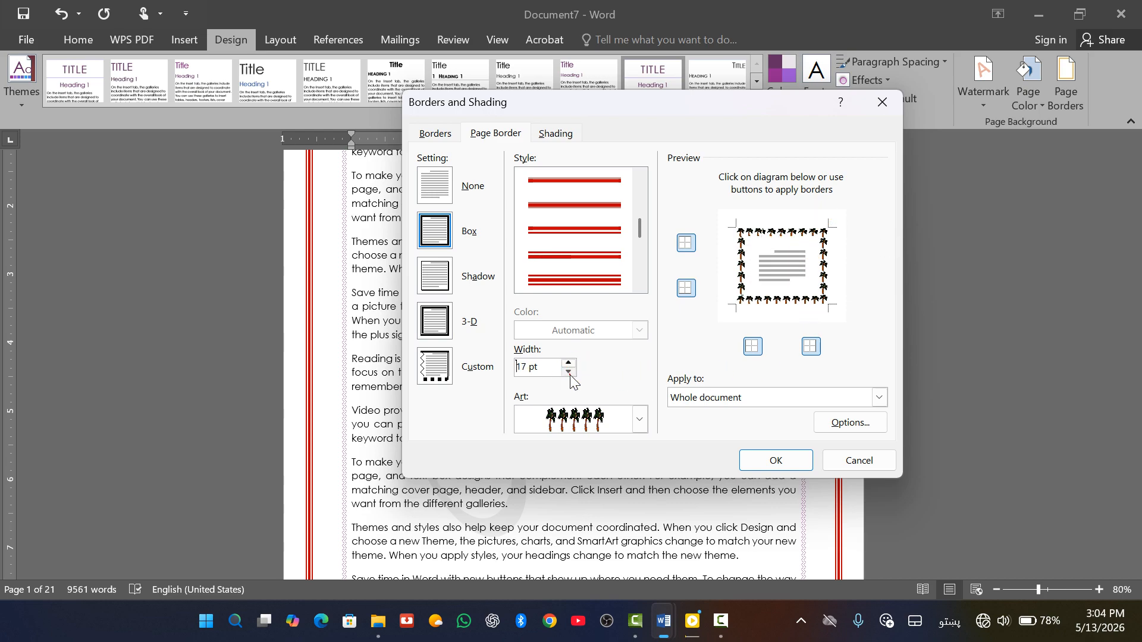
pyautogui.click(569, 372)
pyautogui.click(800, 462)
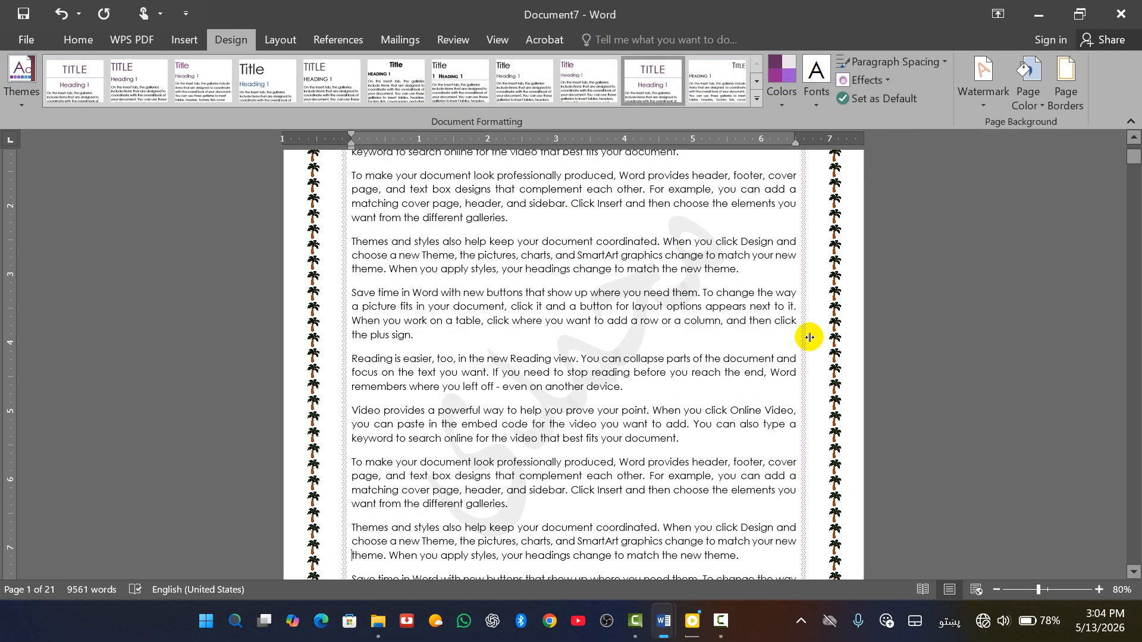
pyautogui.scroll(4, 613, 368)
pyautogui.scroll(-5, 617, 327)
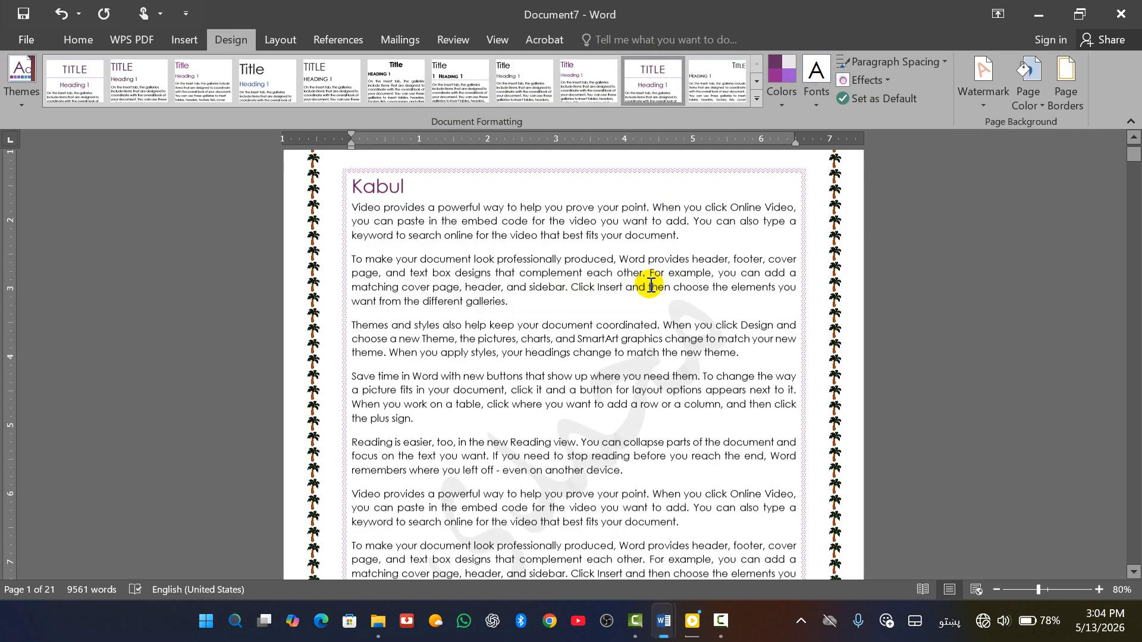
# Reopen the page border settings and replace the palm tree art with the pencil art
pyautogui.click(1066, 83)
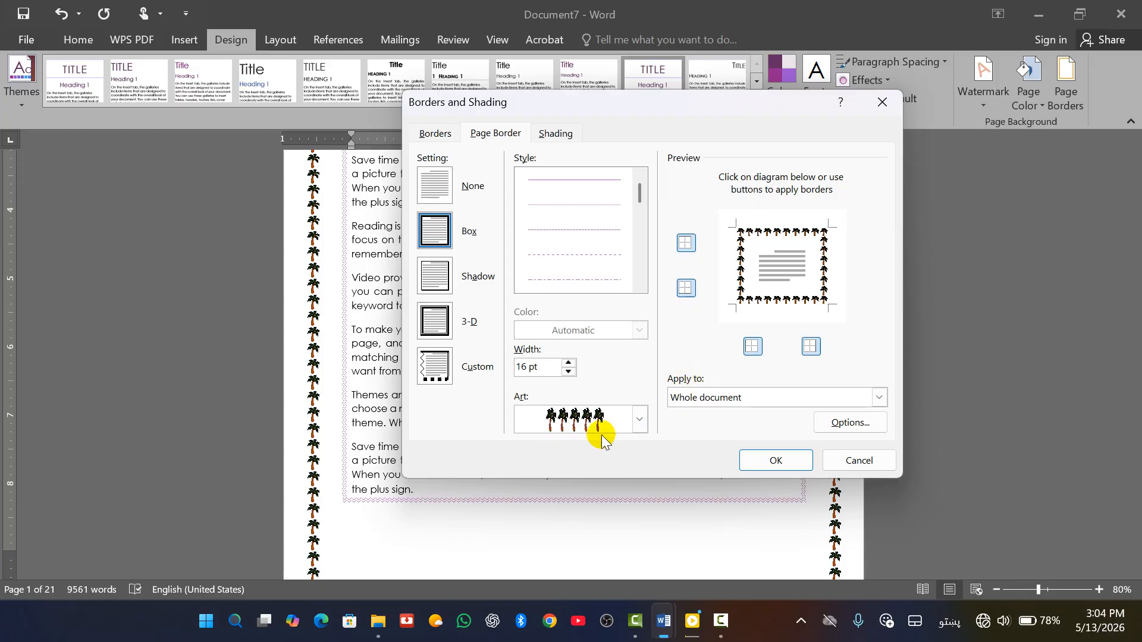
pyautogui.click(640, 420)
pyautogui.scroll(5, 568, 523)
pyautogui.scroll(-6, 568, 526)
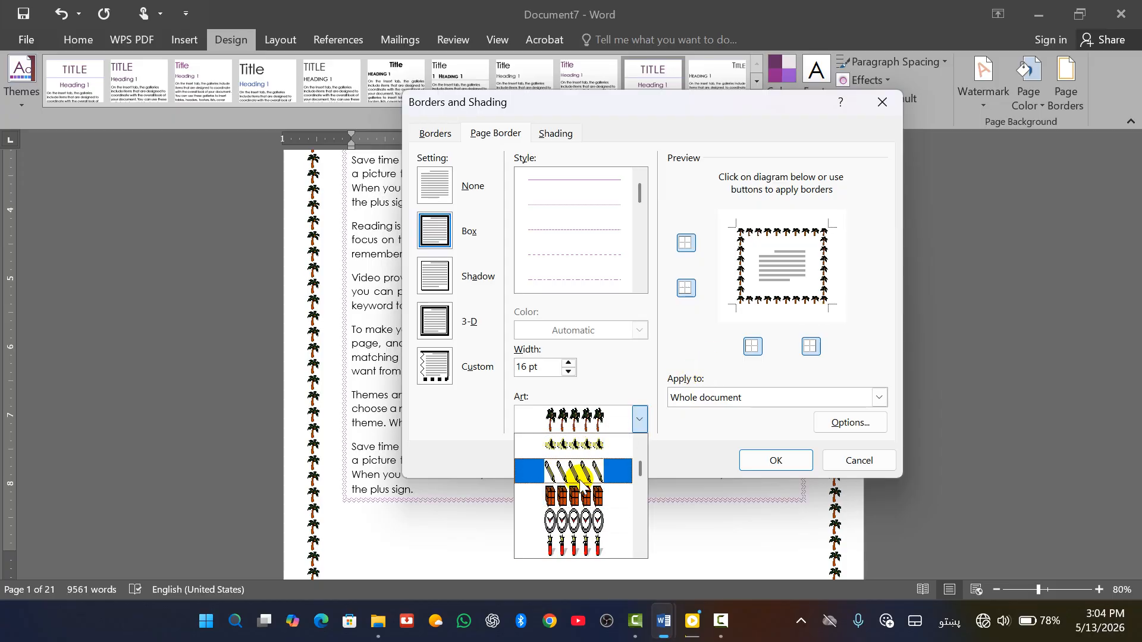
pyautogui.click(568, 473)
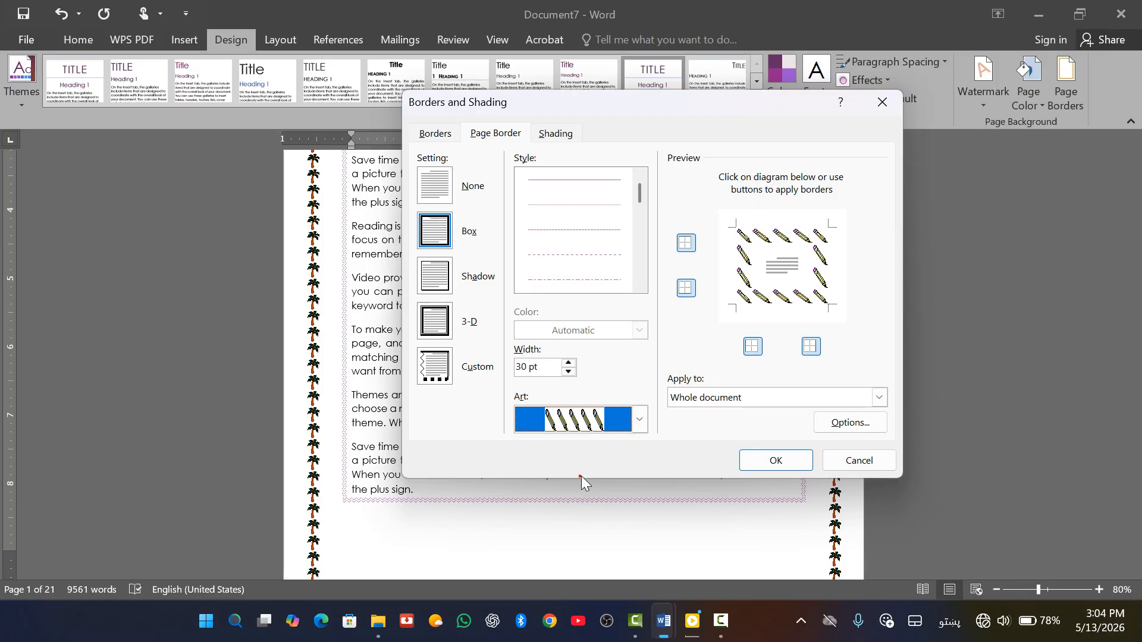
# Reduce the pencil art page border's width to 15 pt
pyautogui.click(568, 372)
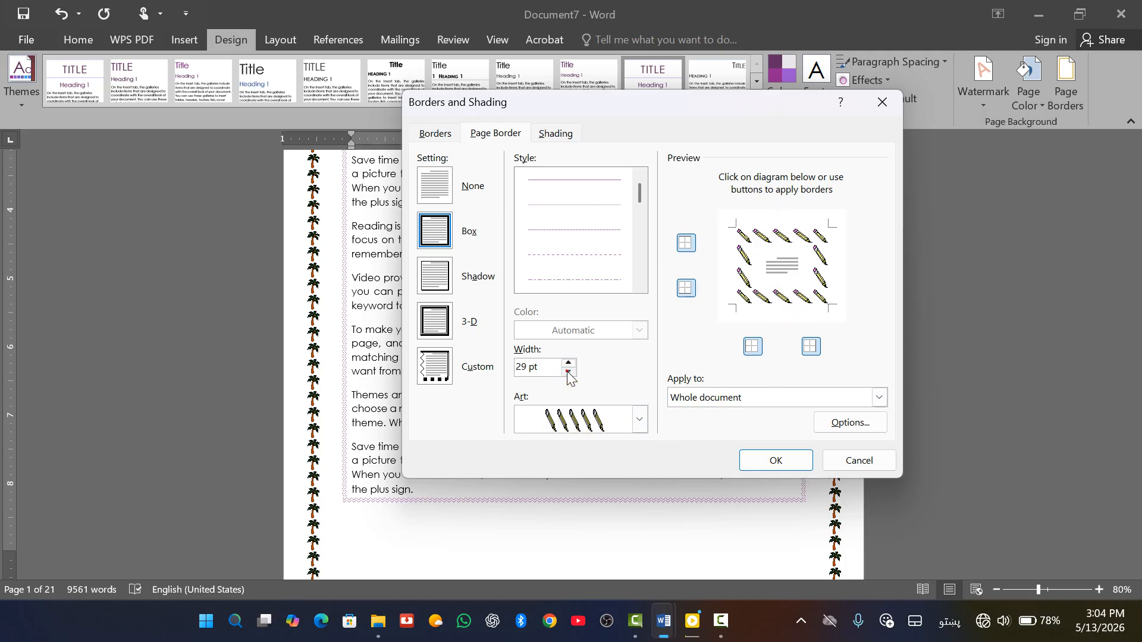
pyautogui.click(568, 372)
pyautogui.click(569, 372)
pyautogui.click(568, 372)
pyautogui.click(569, 372)
pyautogui.click(568, 372)
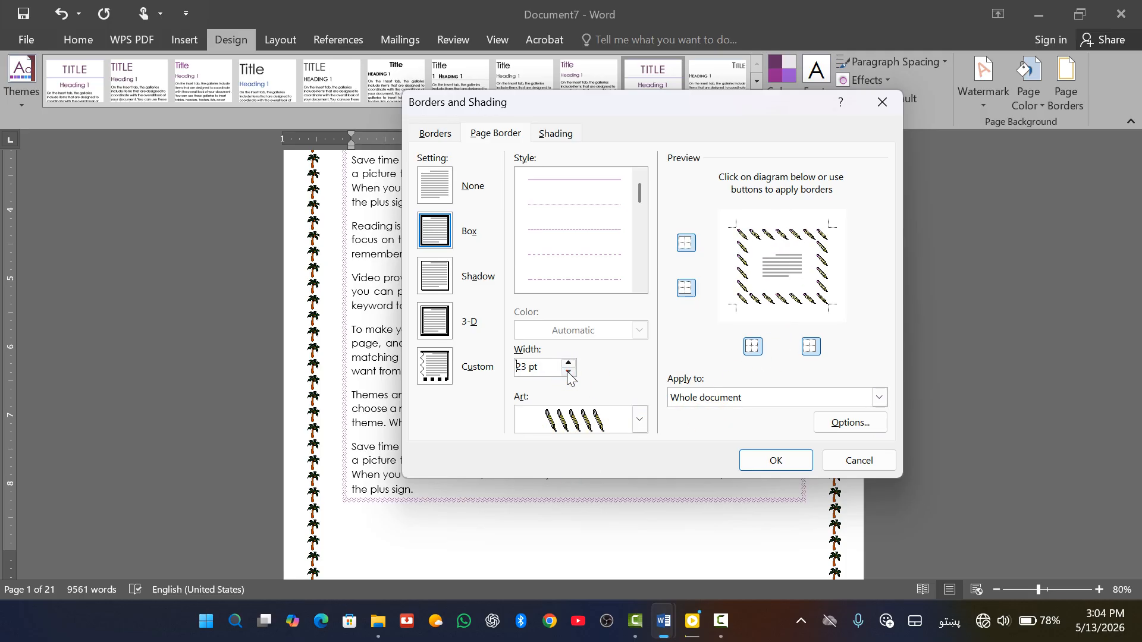
pyautogui.click(568, 371)
pyautogui.click(568, 372)
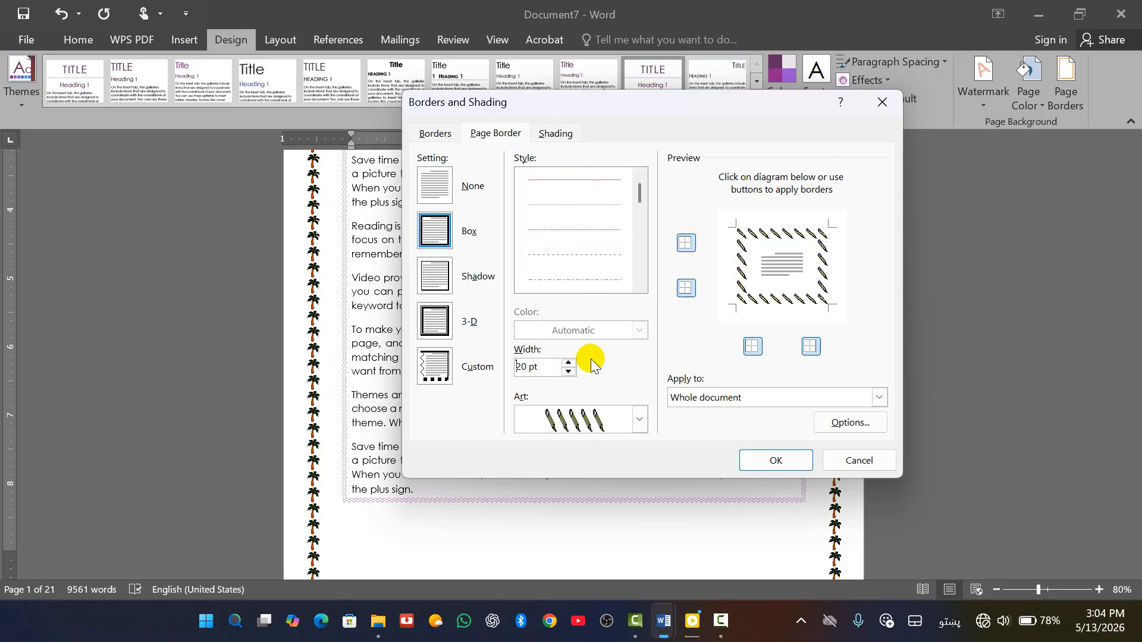
pyautogui.click(568, 372)
pyautogui.click(568, 372)
pyautogui.click(568, 372)
pyautogui.click(568, 372)
pyautogui.click(569, 372)
pyautogui.click(568, 372)
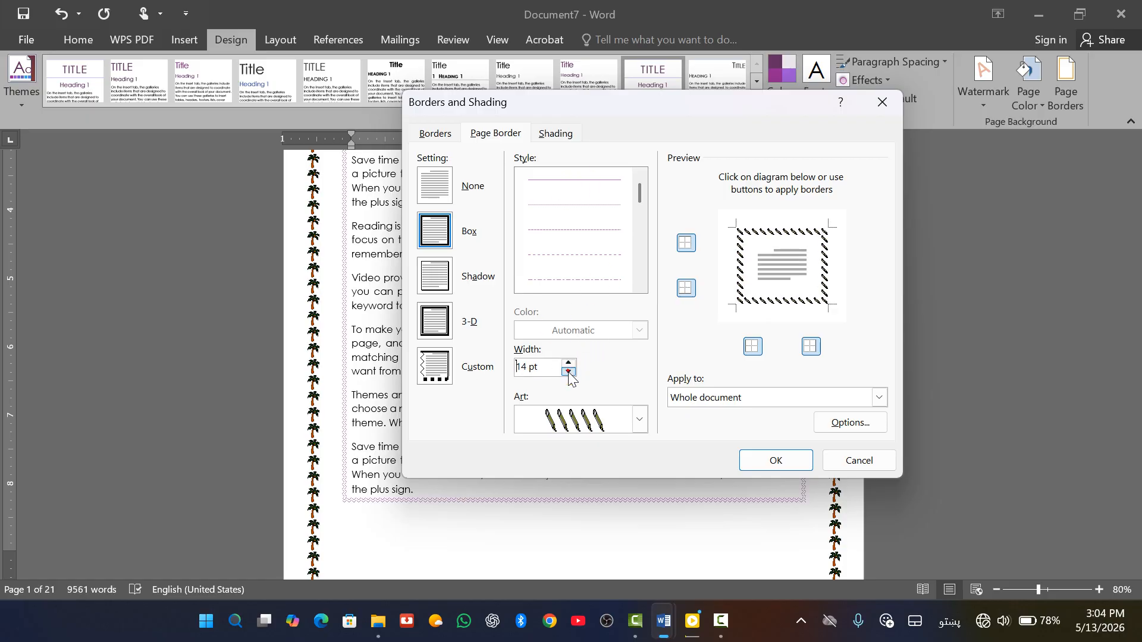
pyautogui.click(568, 362)
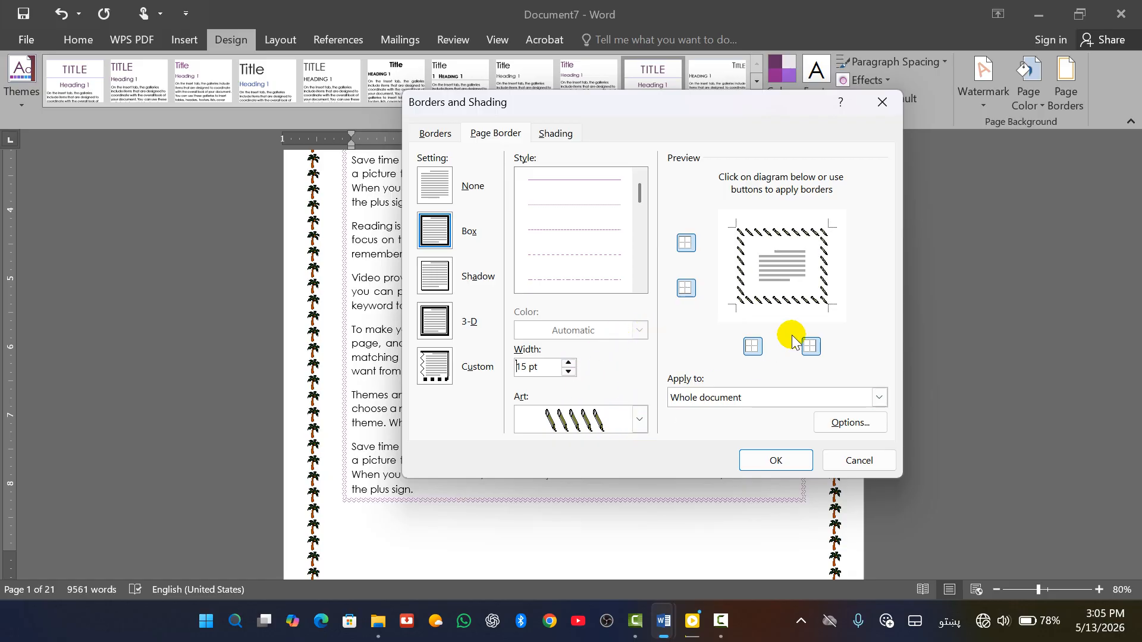
# Remove and restore the pencil border's vertical edges, and apply the border to the whole document
pyautogui.click(757, 346)
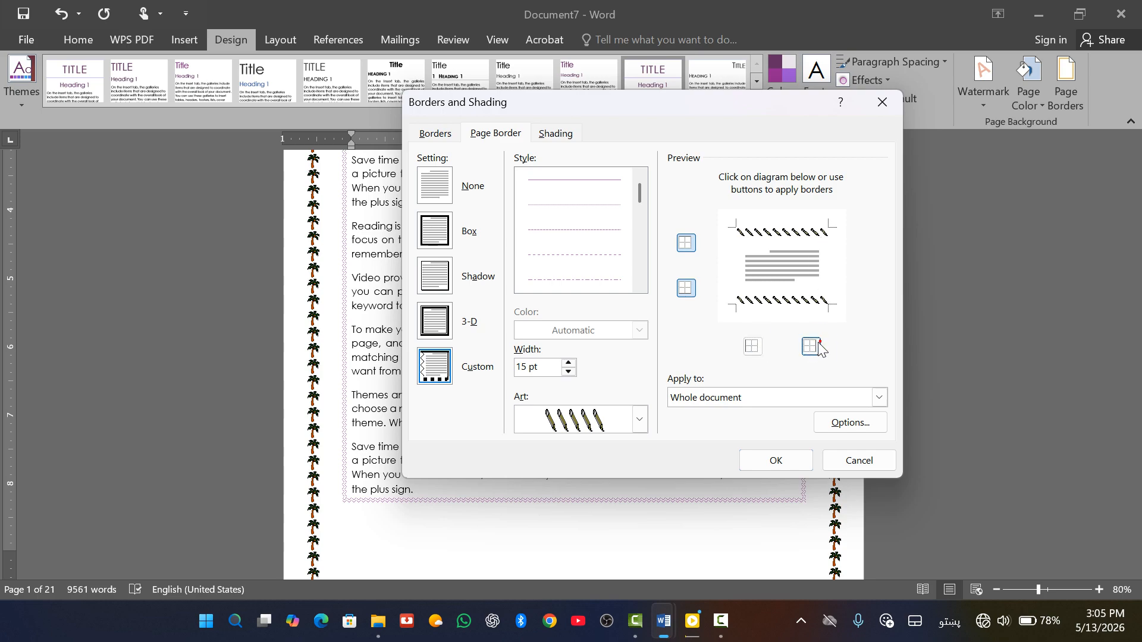
pyautogui.click(752, 351)
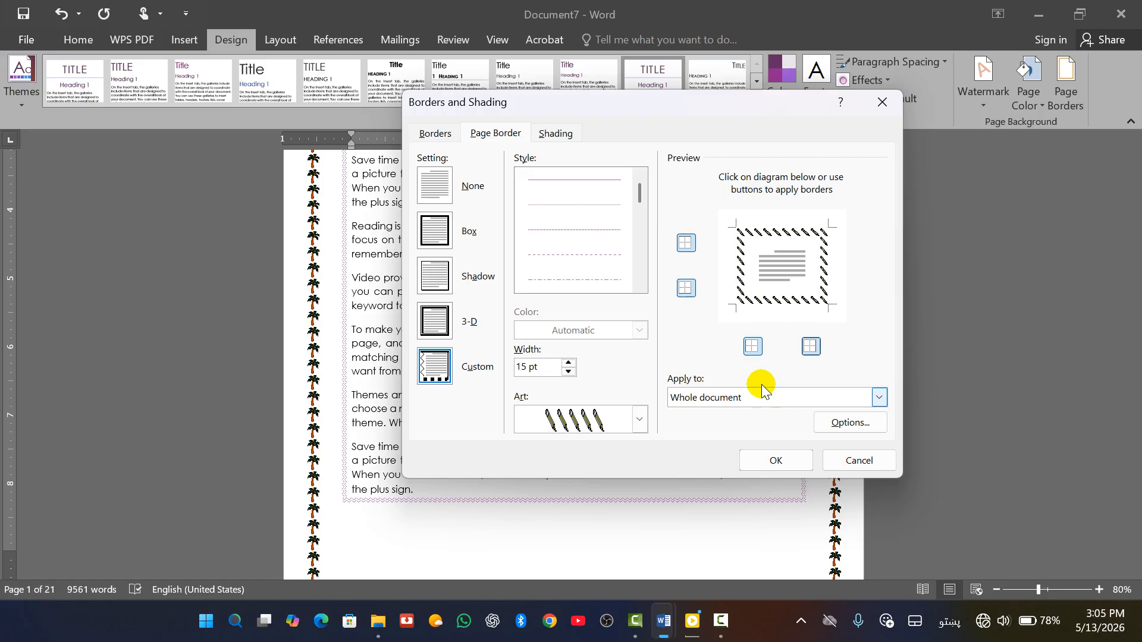
pyautogui.click(878, 400)
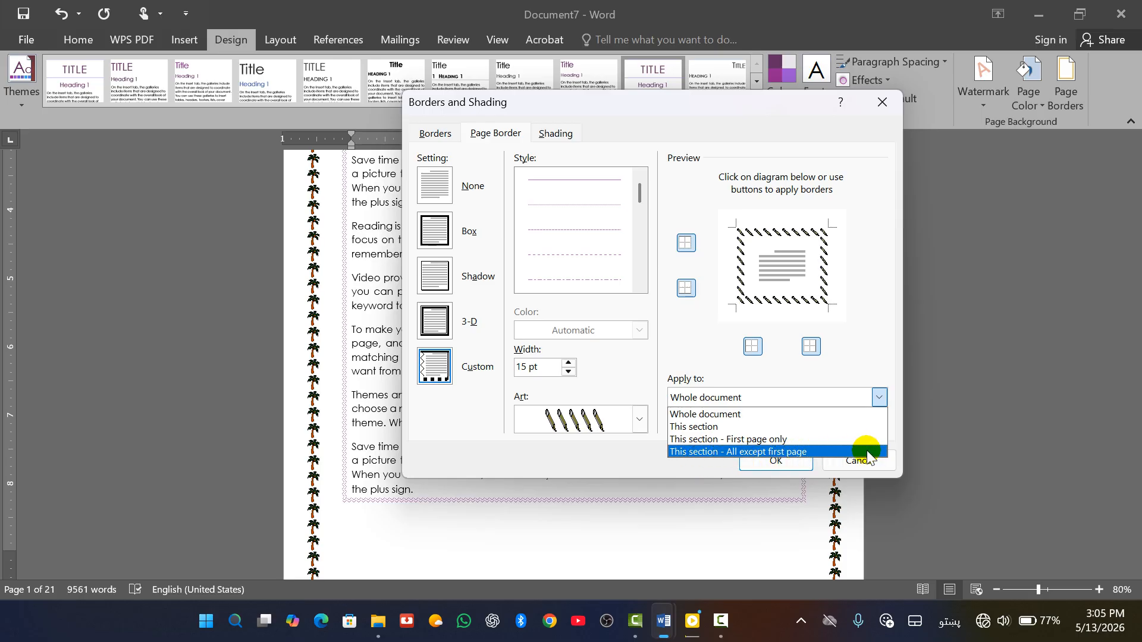
pyautogui.click(773, 454)
pyautogui.click(774, 461)
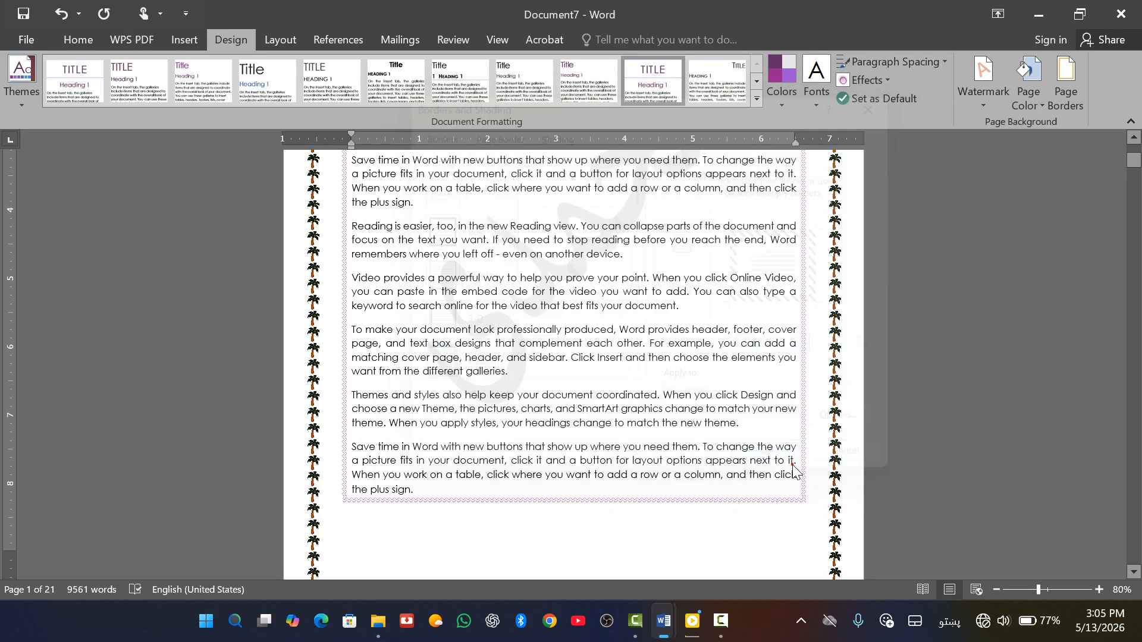
# Undo the border changes until the paragraph and page borders are gone, deselect the text and check the pages
pyautogui.hotkey('ctrl', 'z')
pyautogui.hotkey('ctrl', 'z')
pyautogui.hotkey('ctrl', 'z')
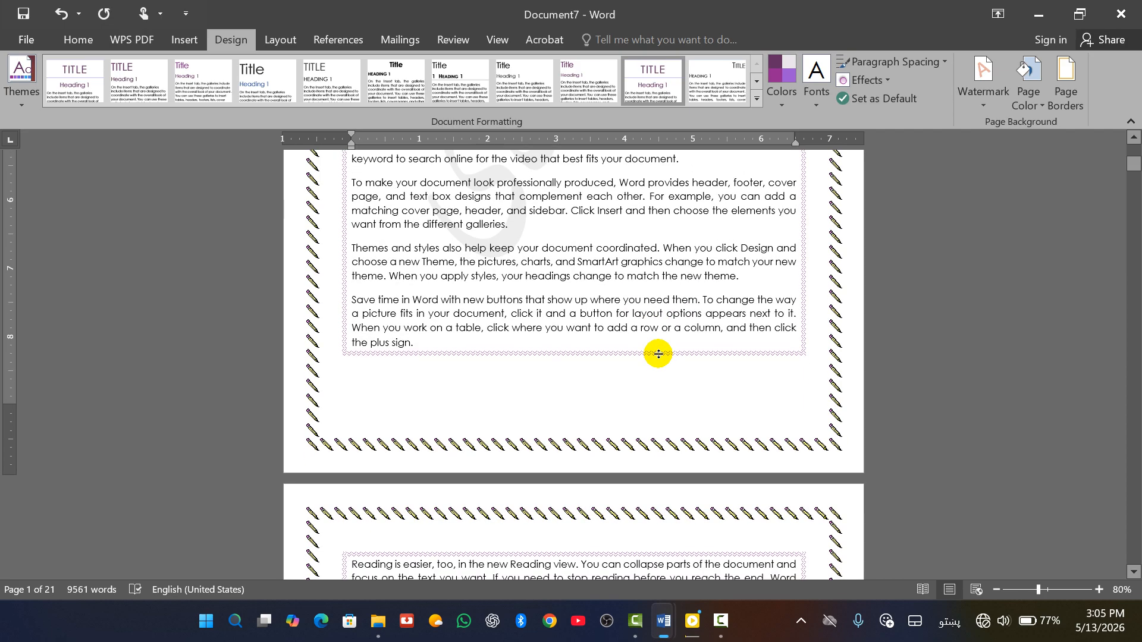
pyautogui.hotkey('ctrl', 'z')
pyautogui.hotkey('ctrl', 'z')
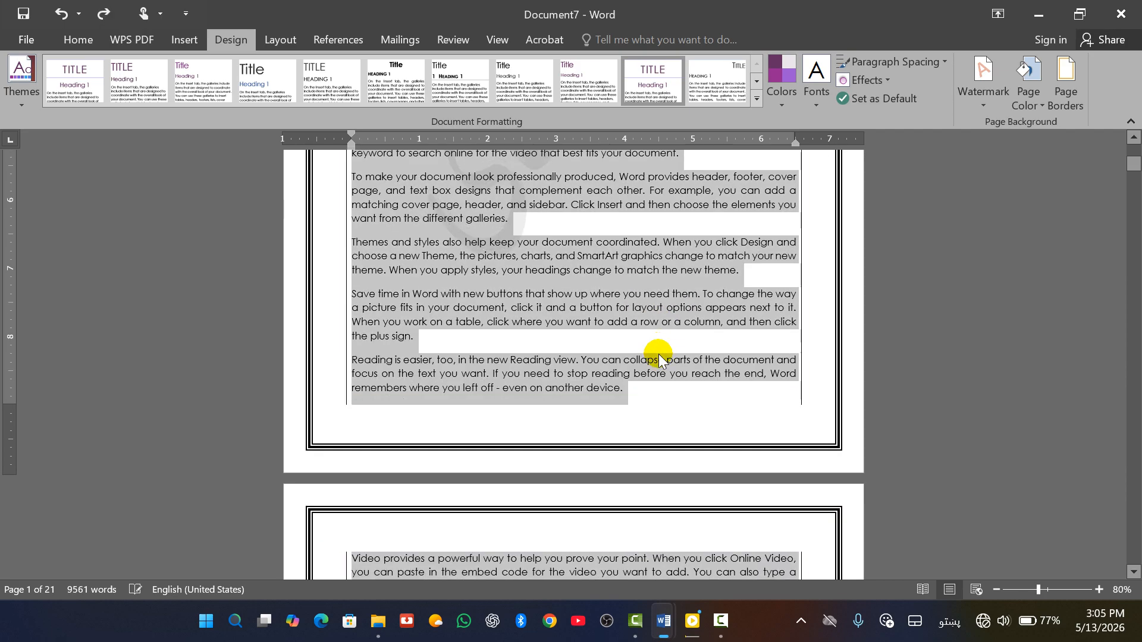
pyautogui.hotkey('ctrl', 'z')
pyautogui.hotkey('ctrl', 'z')
pyautogui.hotkey('ctrl', 'z')
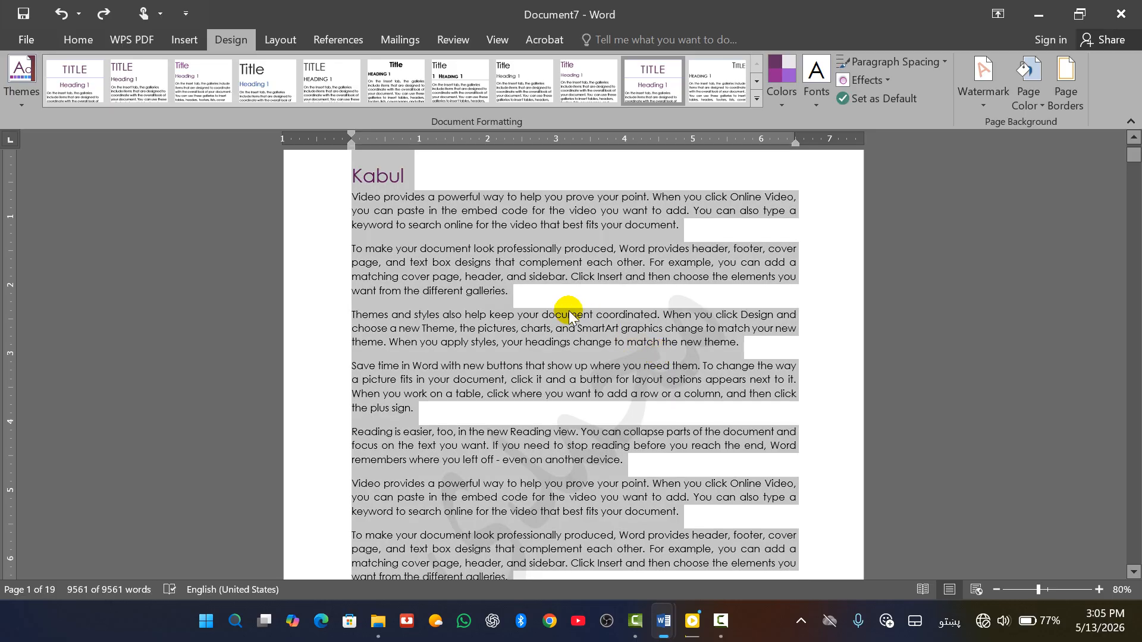
pyautogui.scroll(-4, 613, 309)
pyautogui.scroll(6, 577, 244)
pyautogui.click(619, 237)
pyautogui.click(618, 236)
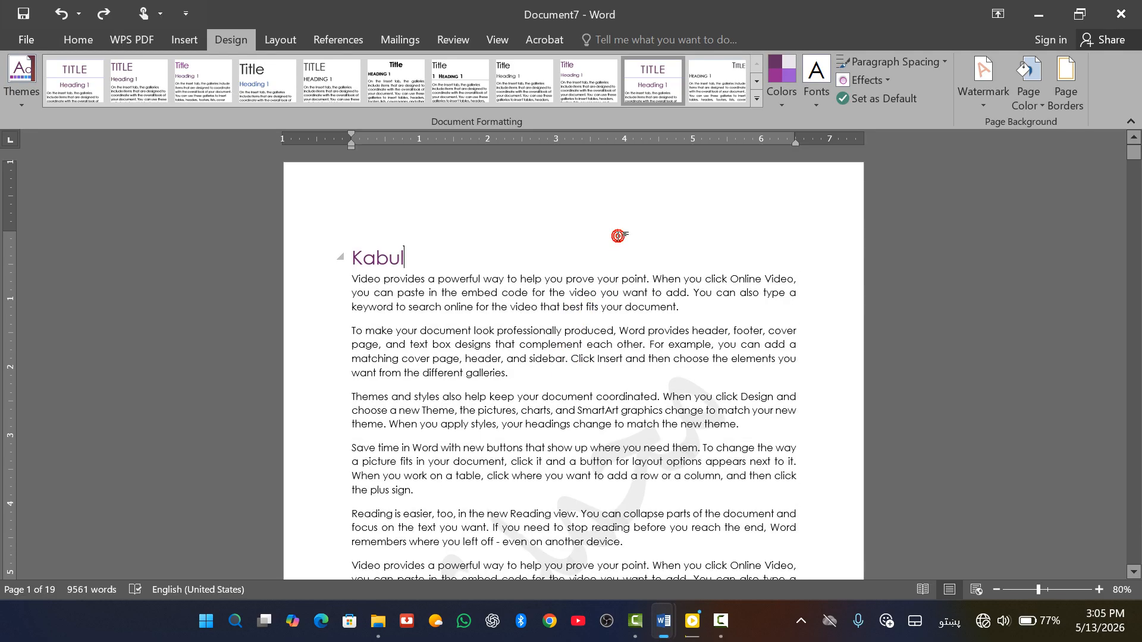
pyautogui.scroll(-6, 396, 249)
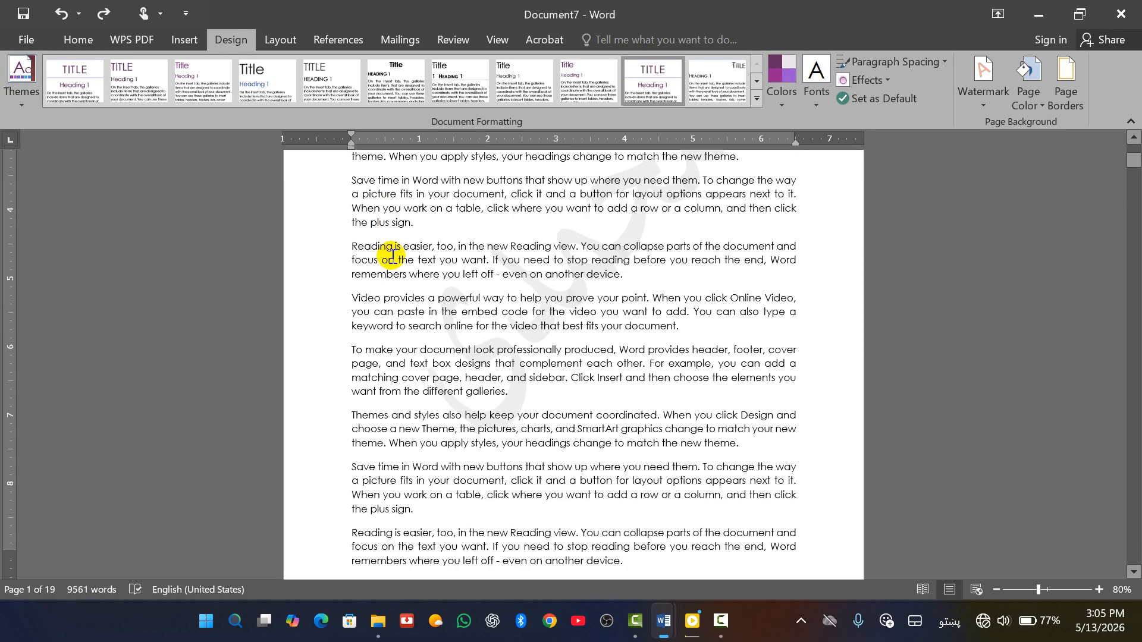
pyautogui.scroll(-5, 534, 255)
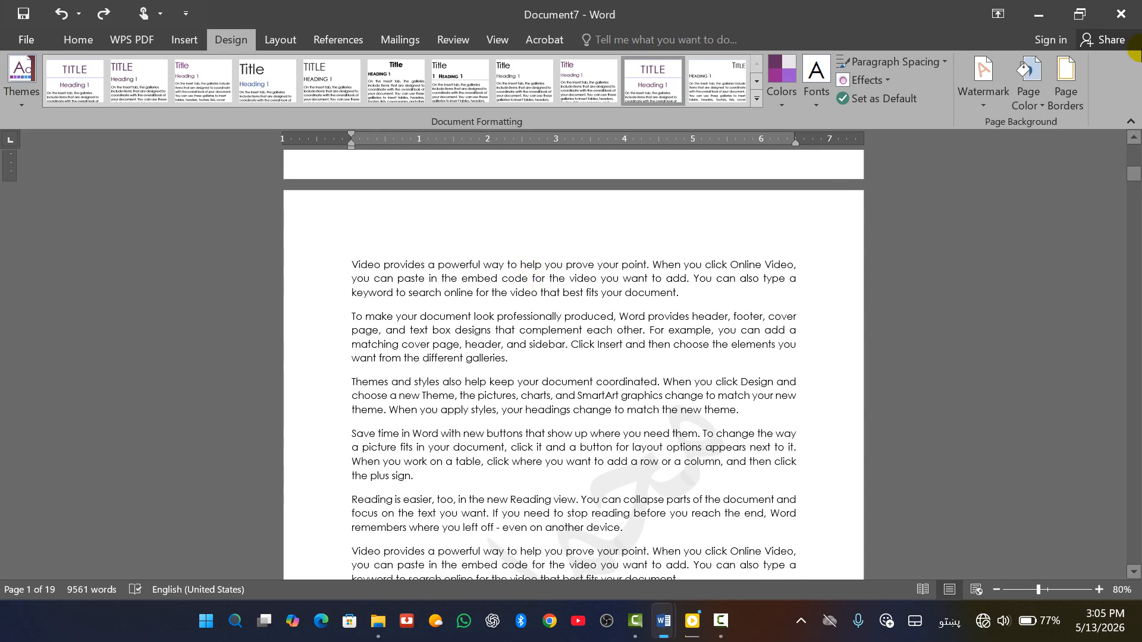
pyautogui.click(1051, 97)
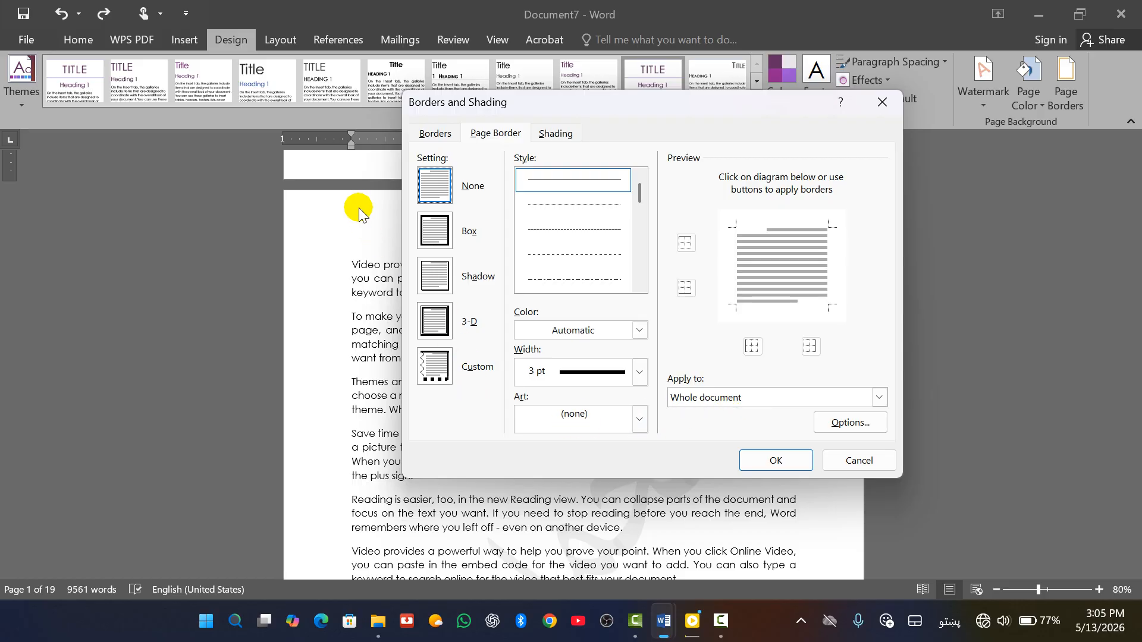
pyautogui.click(326, 225)
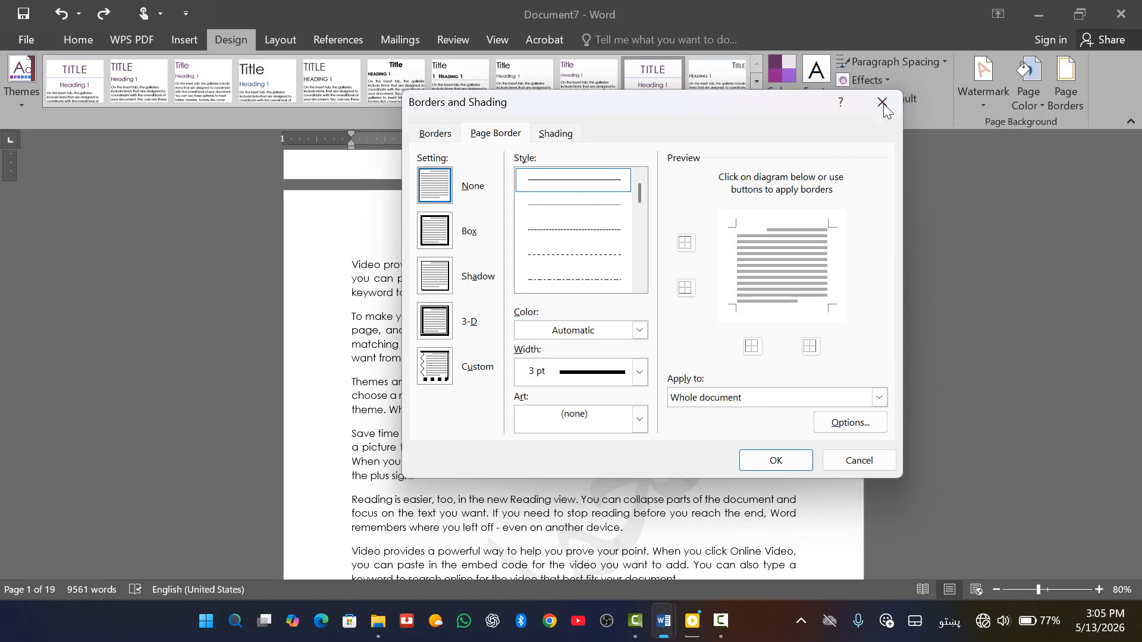
pyautogui.click(883, 102)
# Insert a continuous section break at the start of page 3, before "To make your document look professionally produced"
pyautogui.scroll(10, 595, 361)
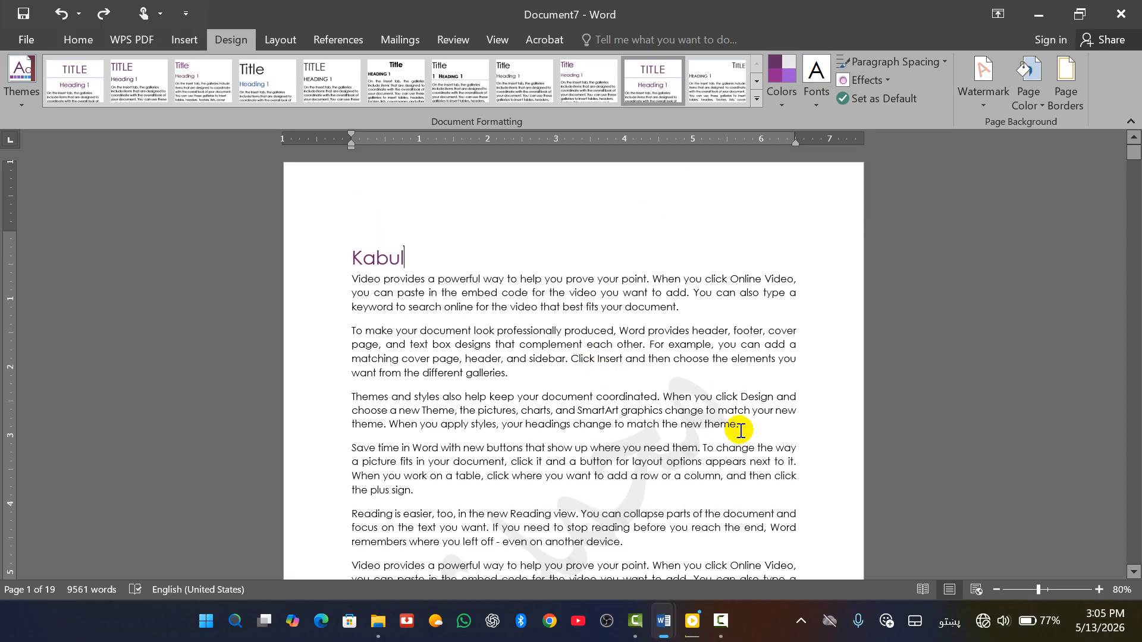
pyautogui.scroll(-10, 655, 360)
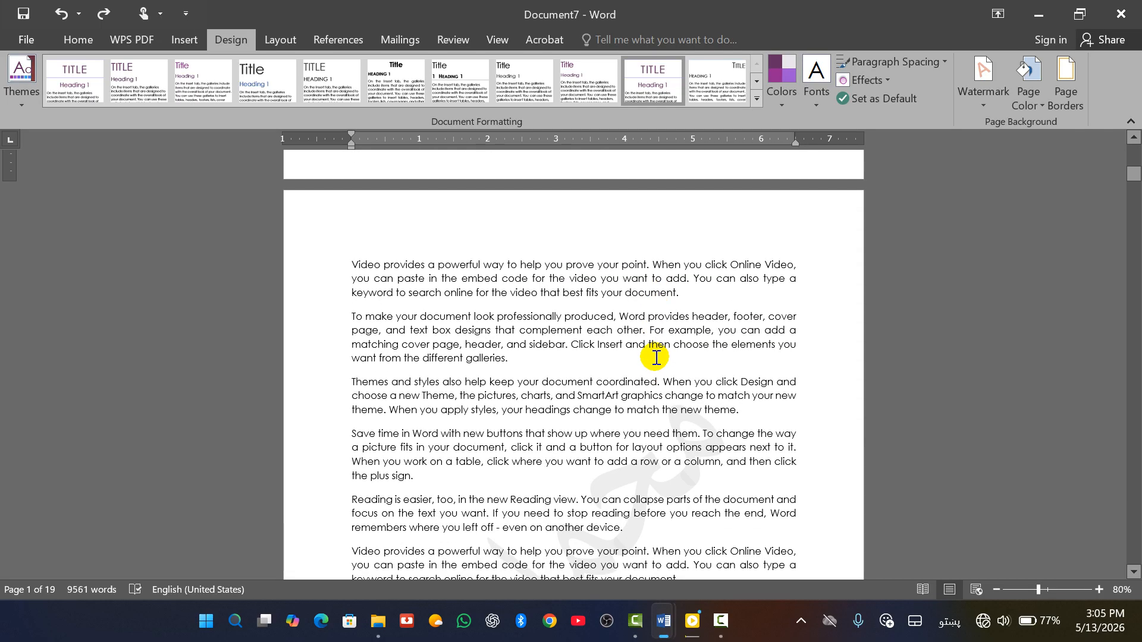
pyautogui.scroll(-5, 470, 280)
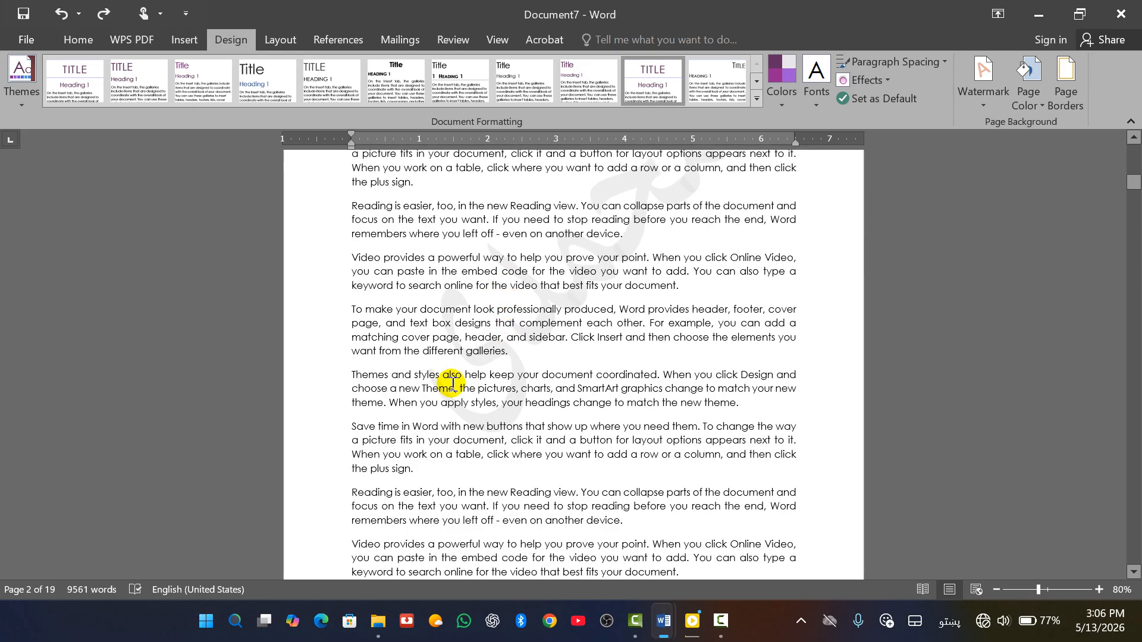
pyautogui.scroll(-3, 410, 417)
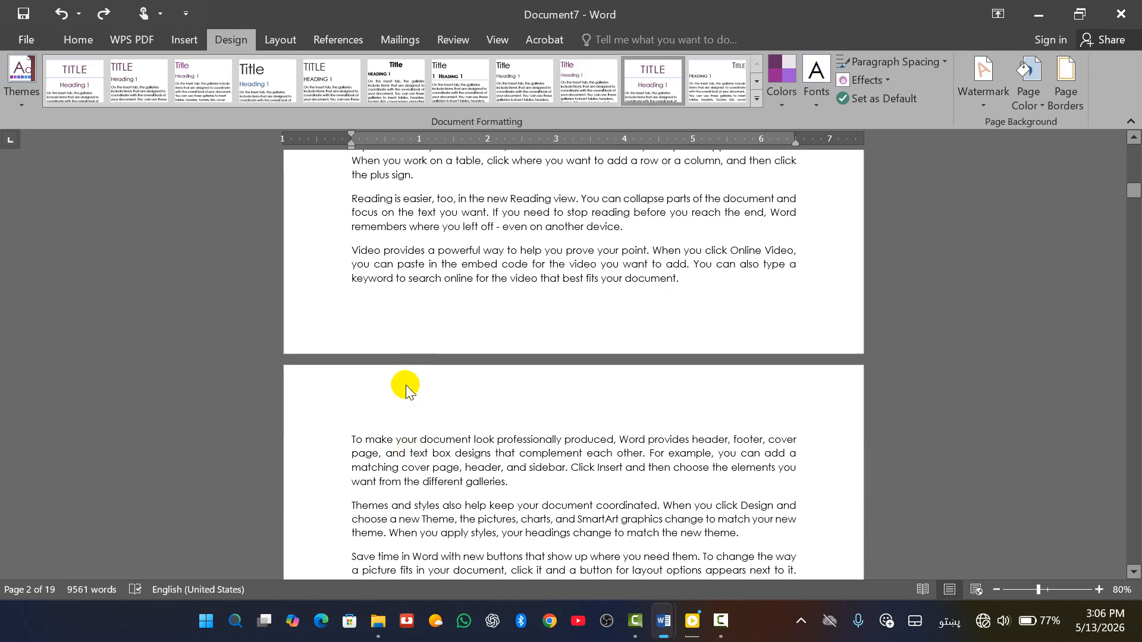
pyautogui.click(360, 453)
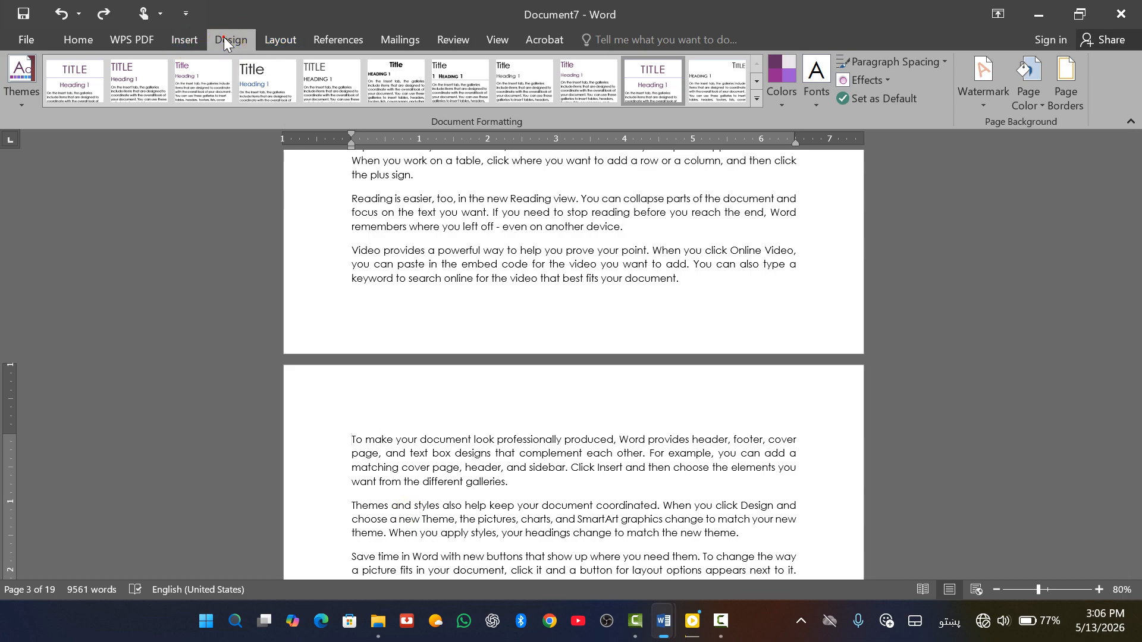
pyautogui.click(280, 40)
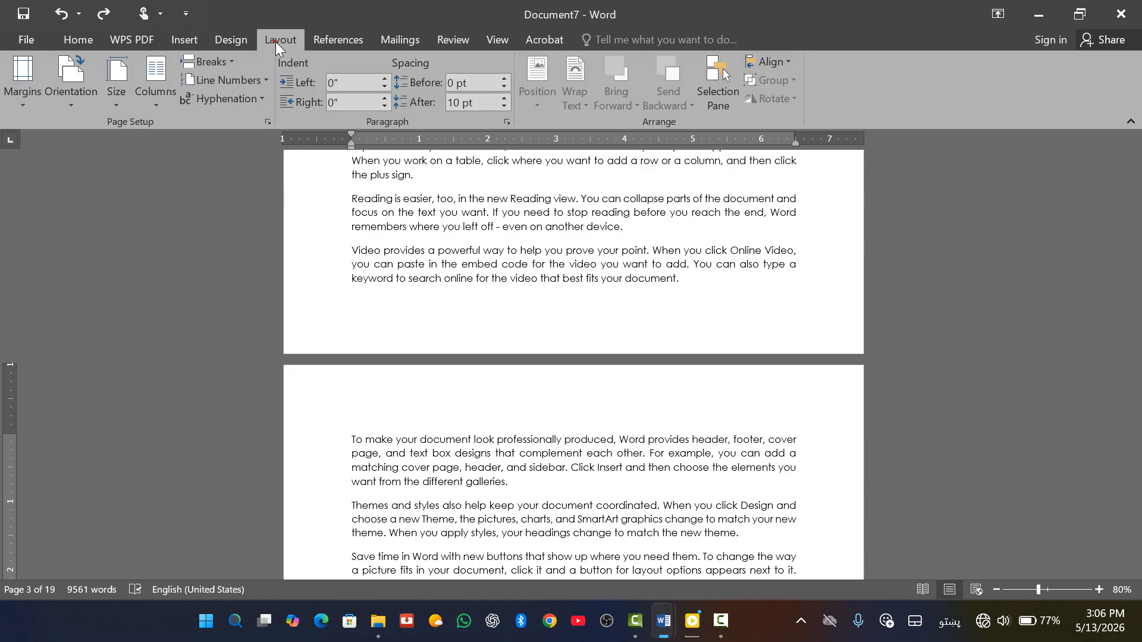
pyautogui.click(226, 62)
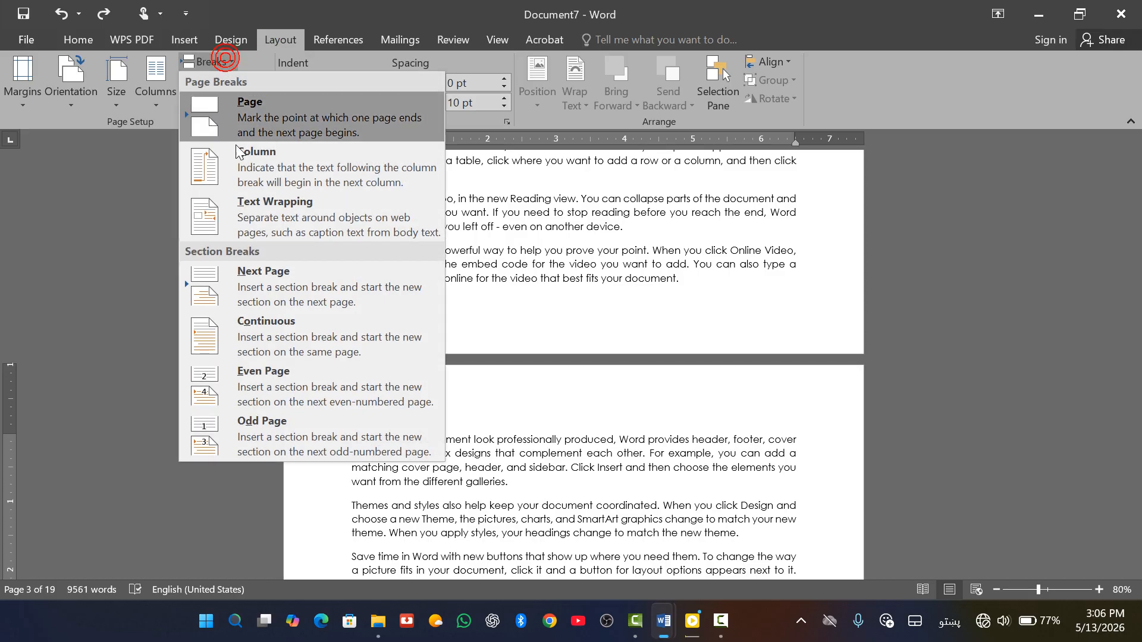
pyautogui.click(265, 328)
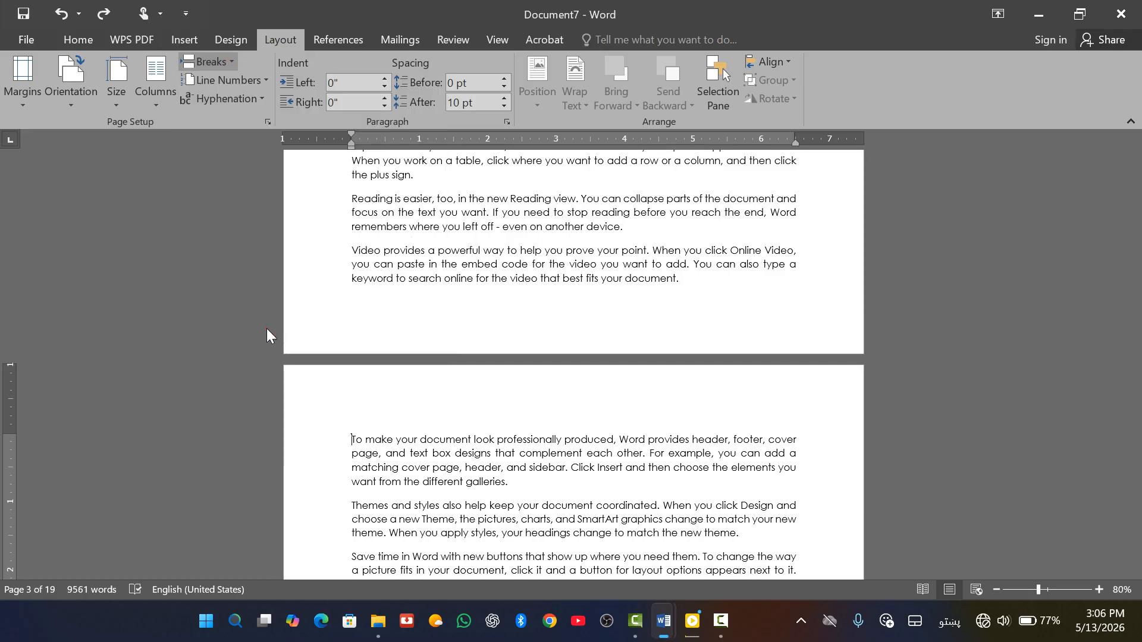
# Unlink the Section 2 header from the previous section and return to the body text
pyautogui.doubleClick(423, 395)
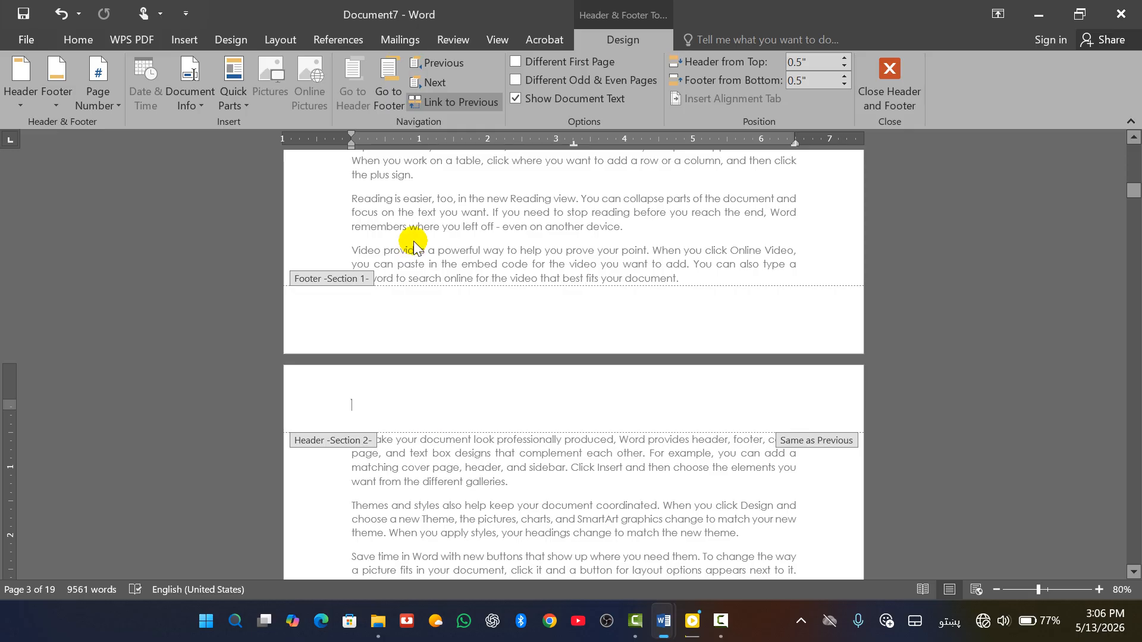
pyautogui.click(458, 102)
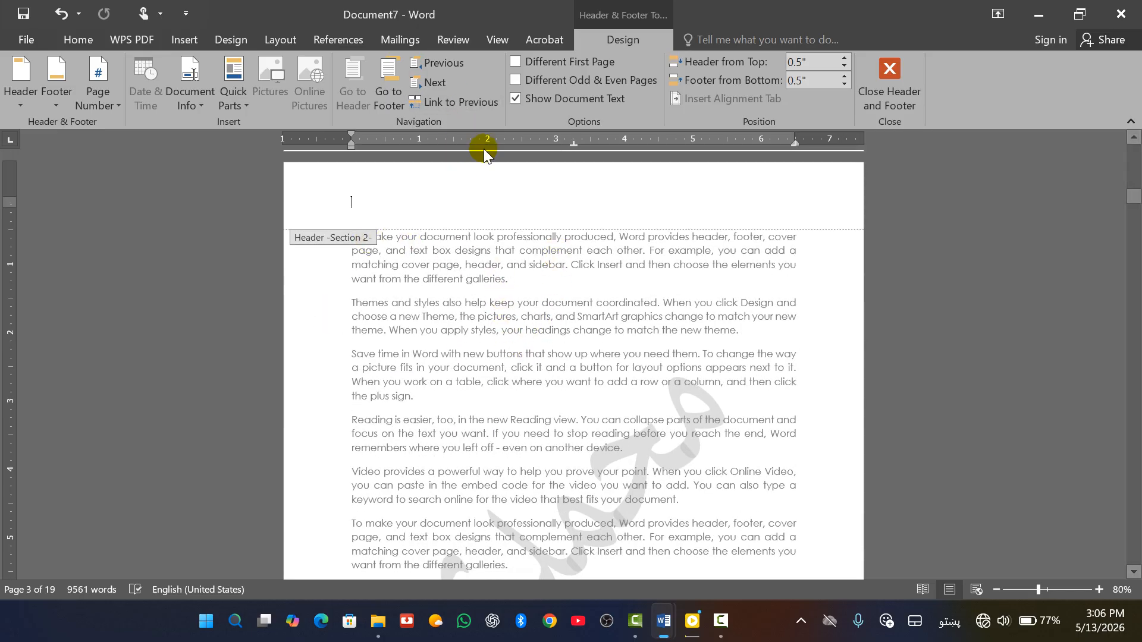
pyautogui.doubleClick(356, 305)
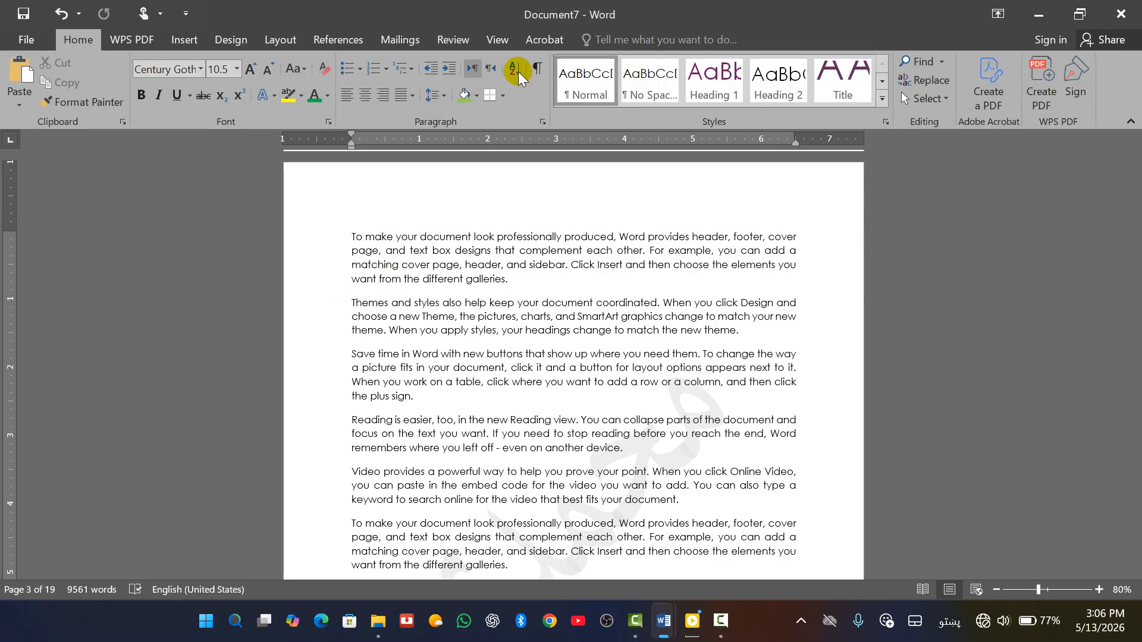
# Try the dark fir tree art at 21 pt as the page border, and replace it with the yellow star art
pyautogui.click(231, 39)
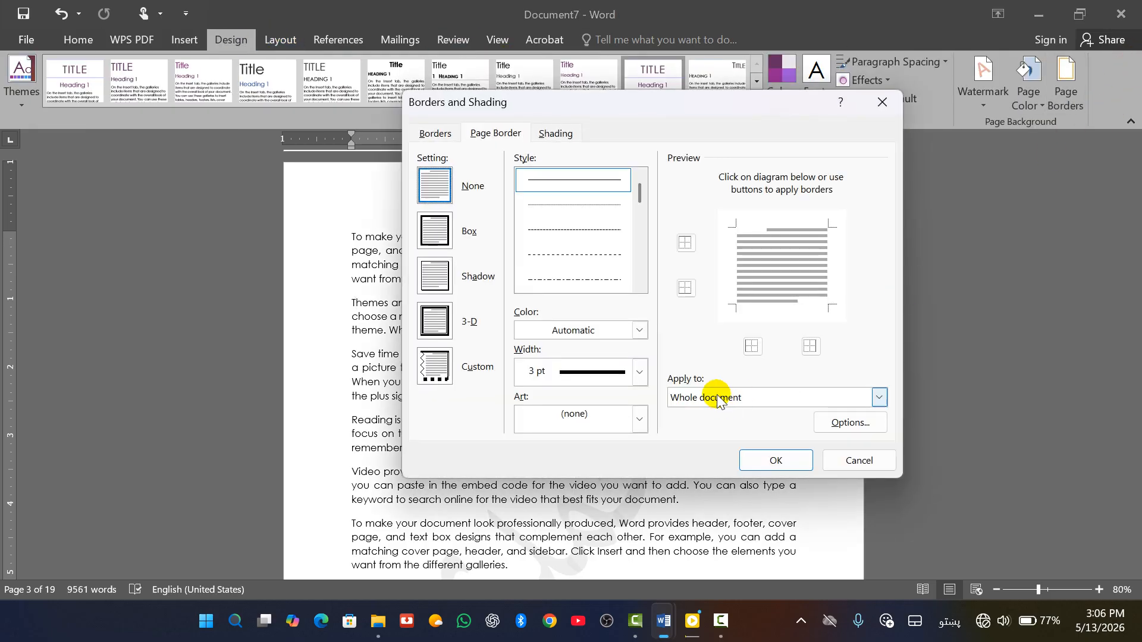
pyautogui.click(639, 419)
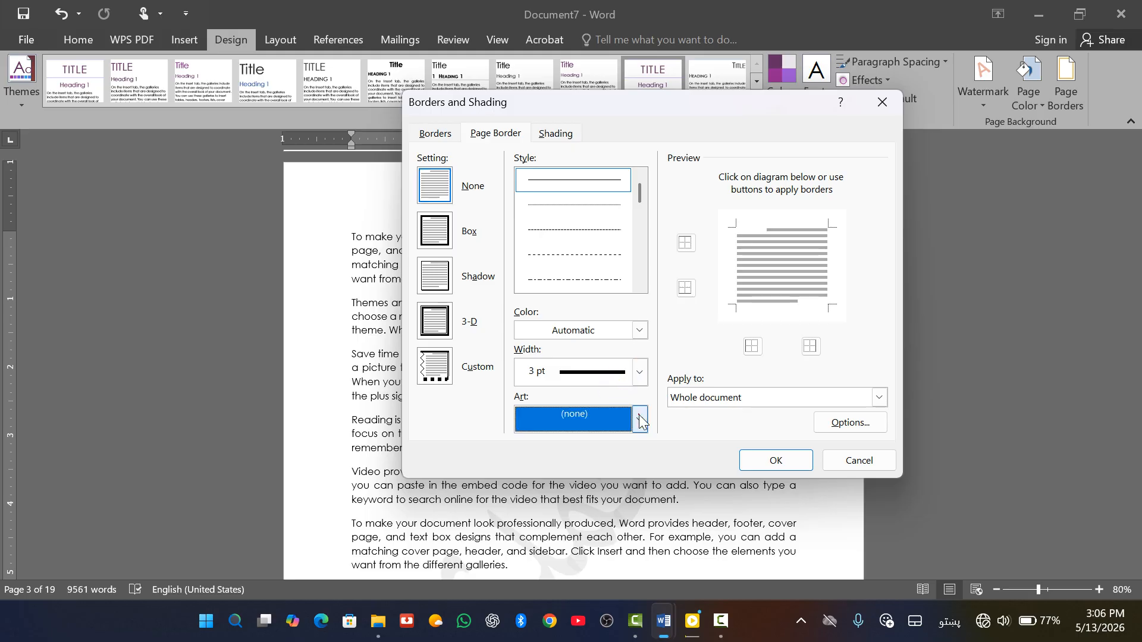
pyautogui.scroll(-5, 576, 536)
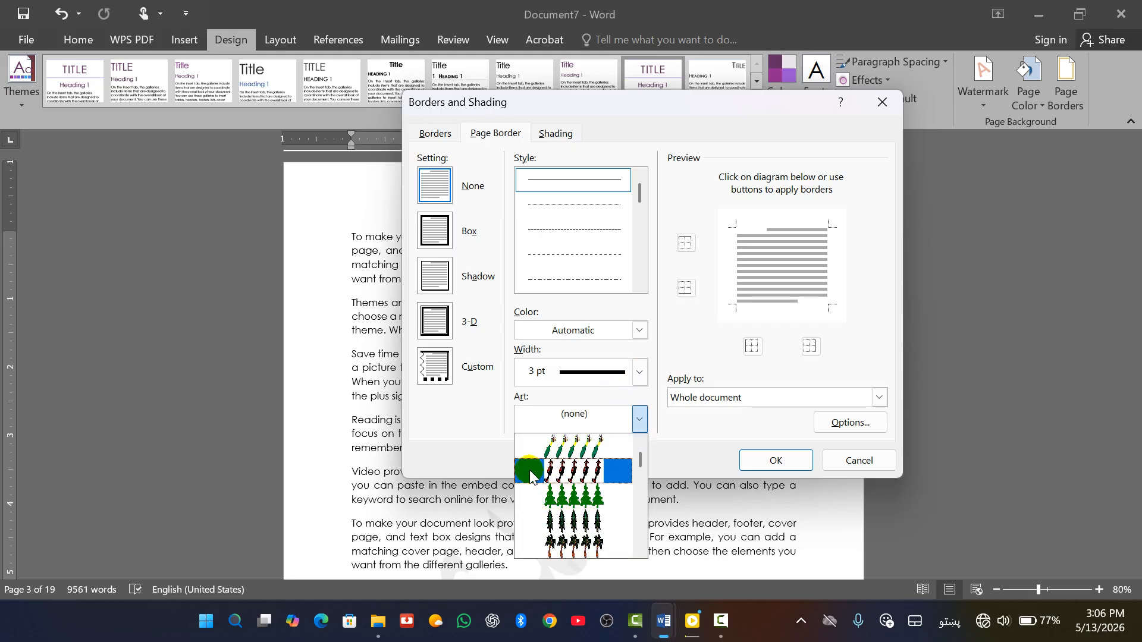
pyautogui.click(589, 523)
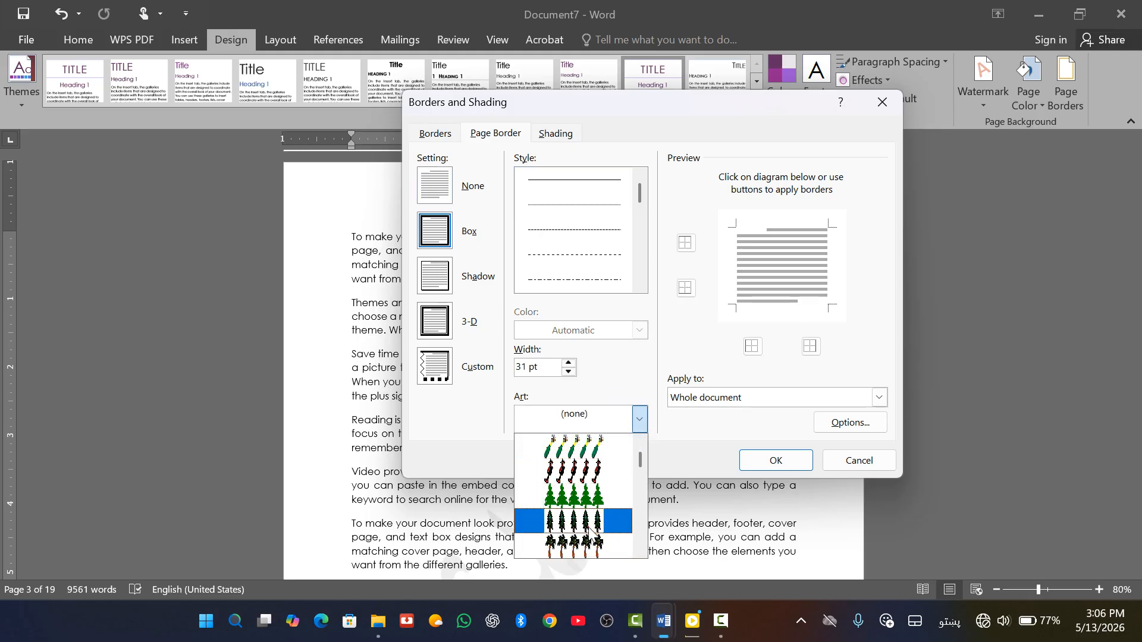
pyautogui.click(568, 372)
pyautogui.click(568, 372)
pyautogui.click(568, 371)
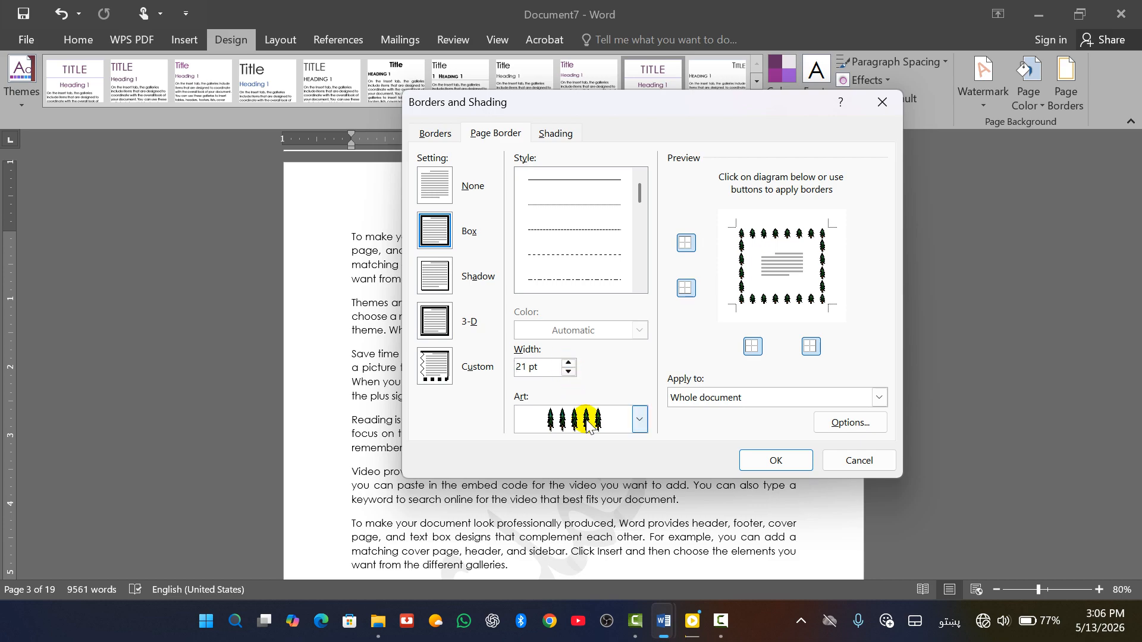
pyautogui.click(638, 419)
pyautogui.scroll(-4, 593, 522)
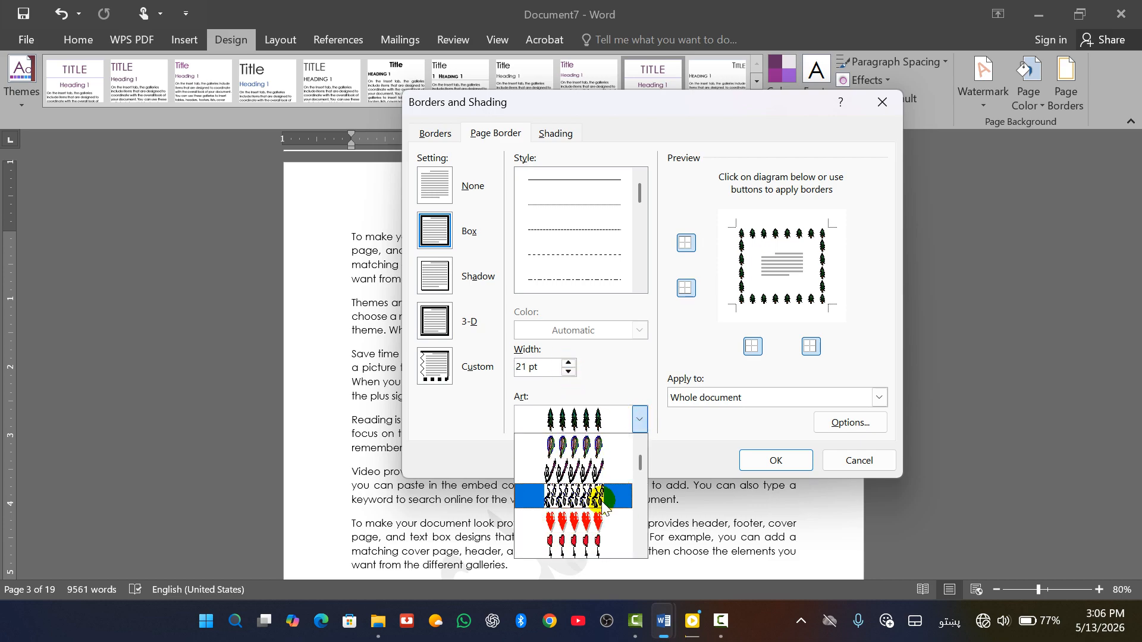
pyautogui.click(576, 473)
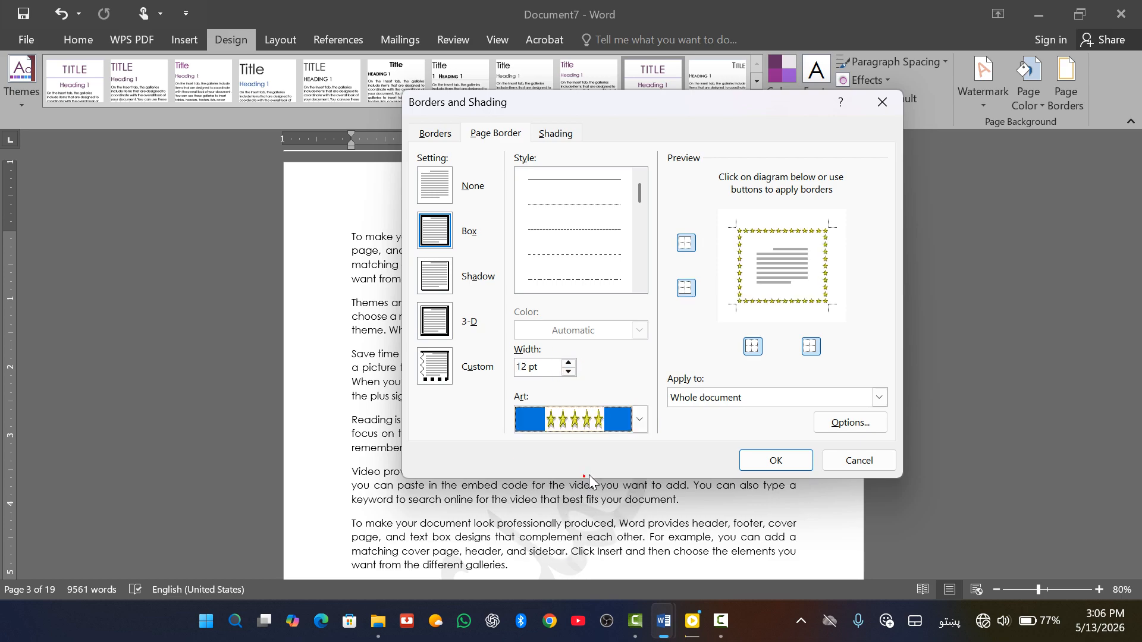
# Apply the yellow star page border to this section only and check the pages of both sections
pyautogui.click(878, 398)
pyautogui.click(745, 424)
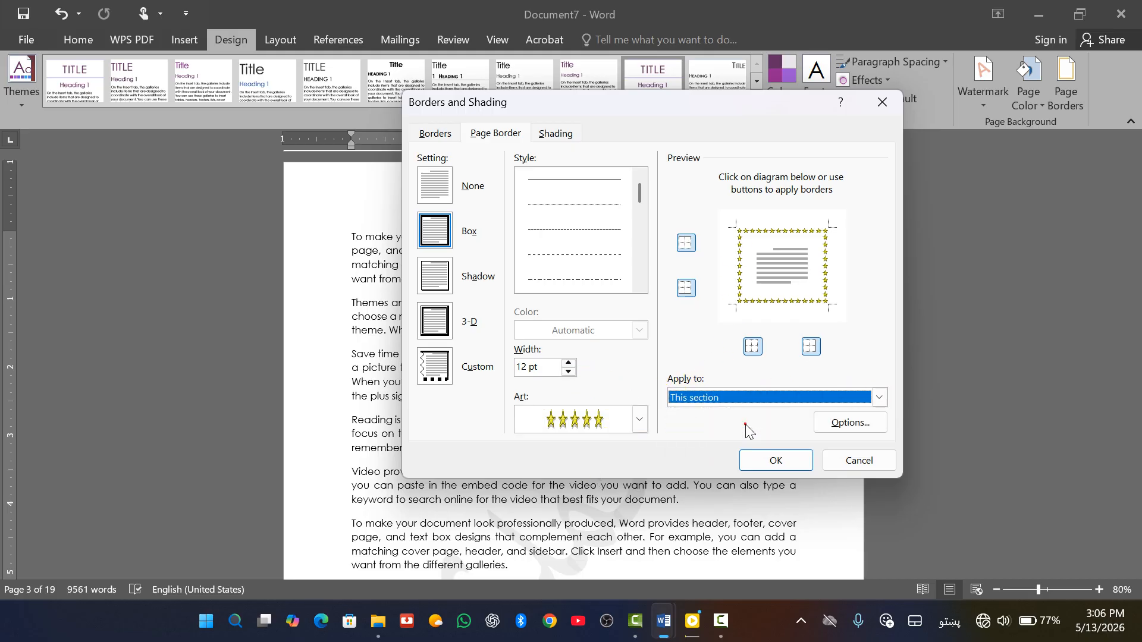
pyautogui.click(774, 460)
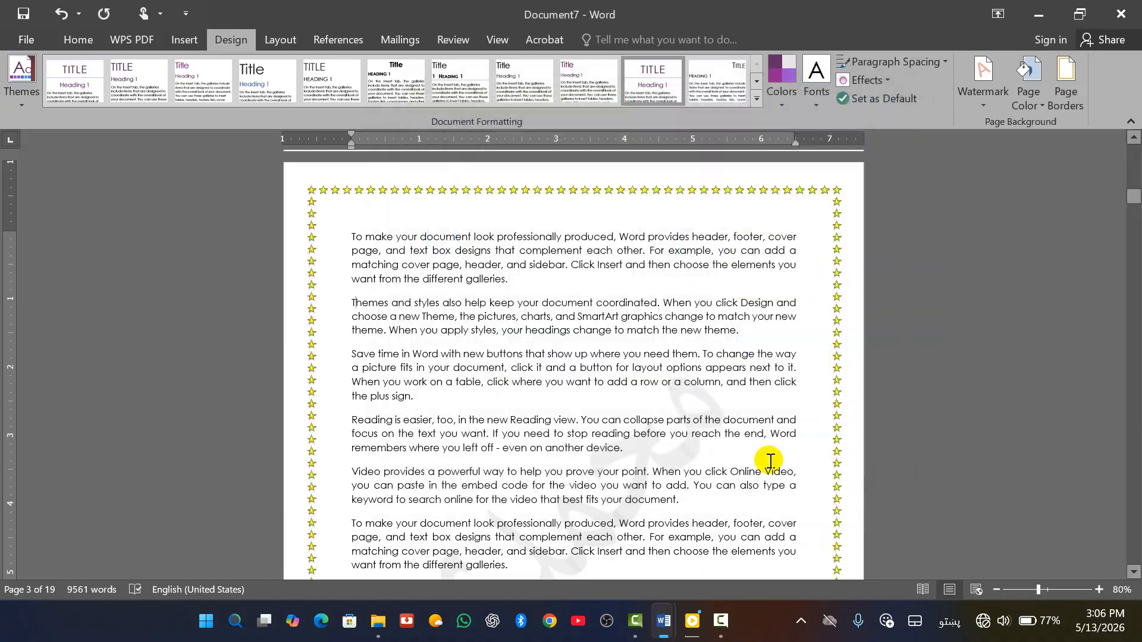
pyautogui.scroll(15, 658, 290)
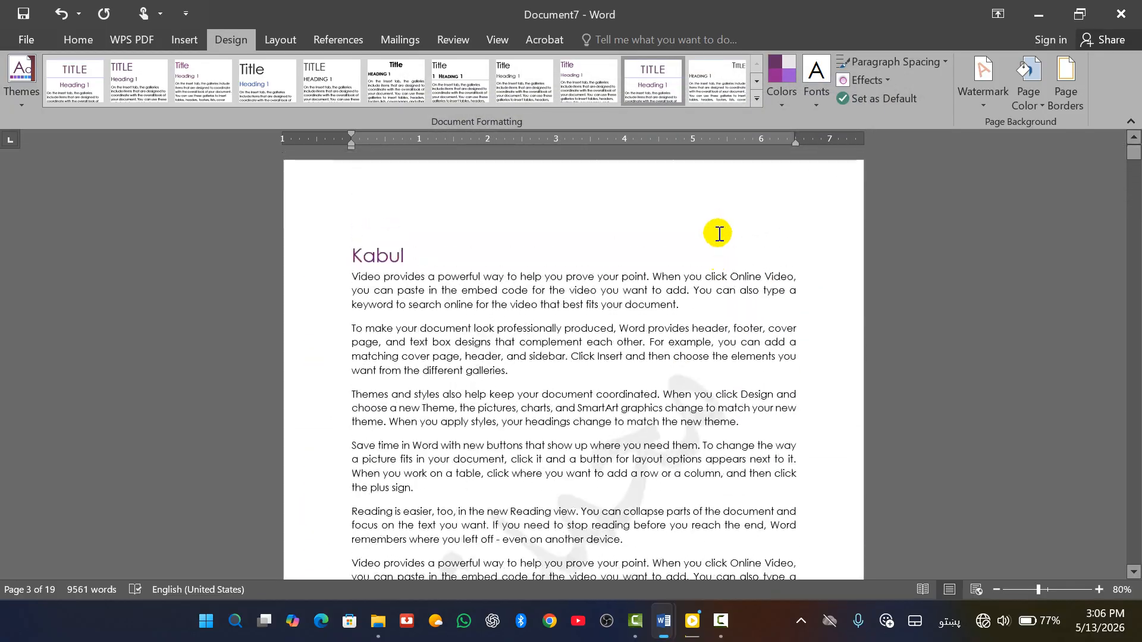
pyautogui.scroll(-12, 719, 233)
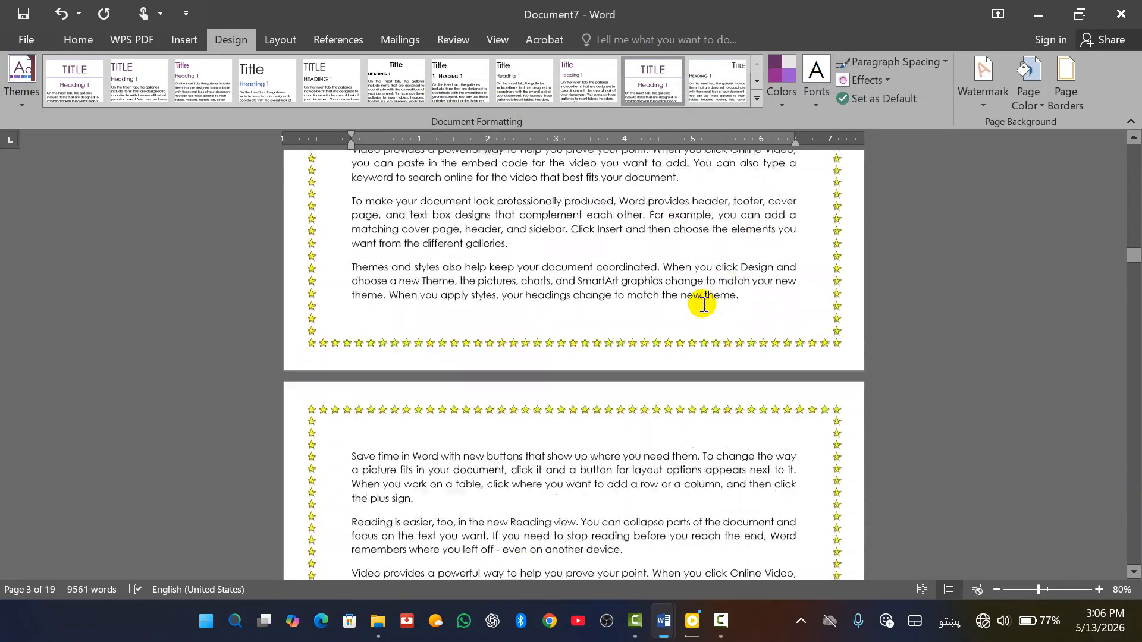
pyautogui.scroll(10, 696, 301)
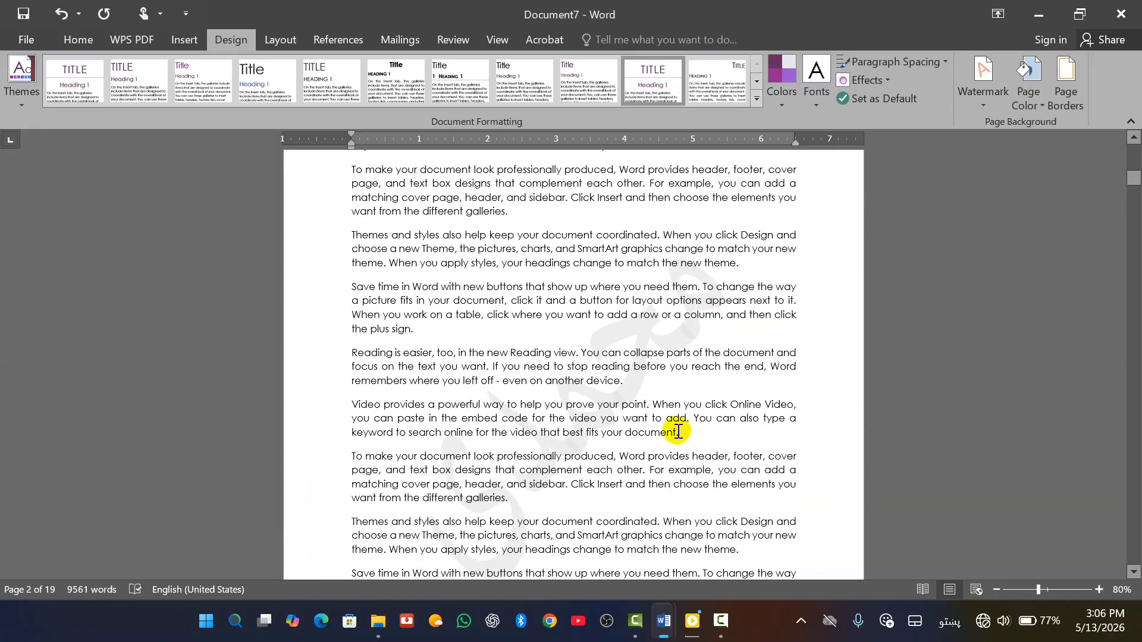
# Extend the star page border to the whole document and check the pages around the section break
pyautogui.click(1066, 86)
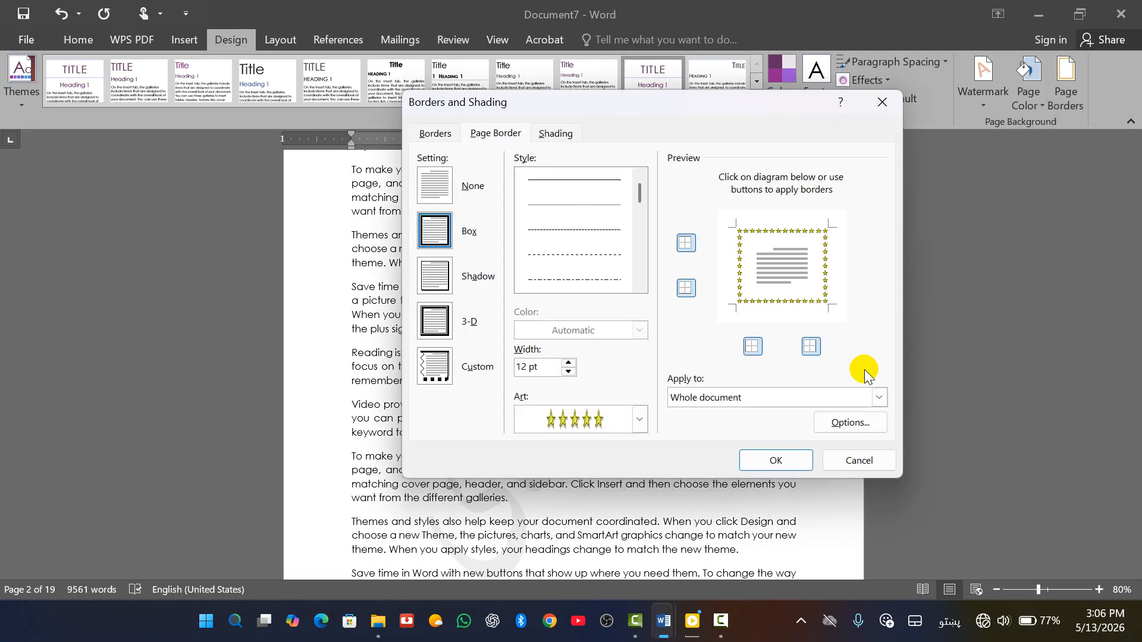
pyautogui.click(829, 402)
pyautogui.click(791, 415)
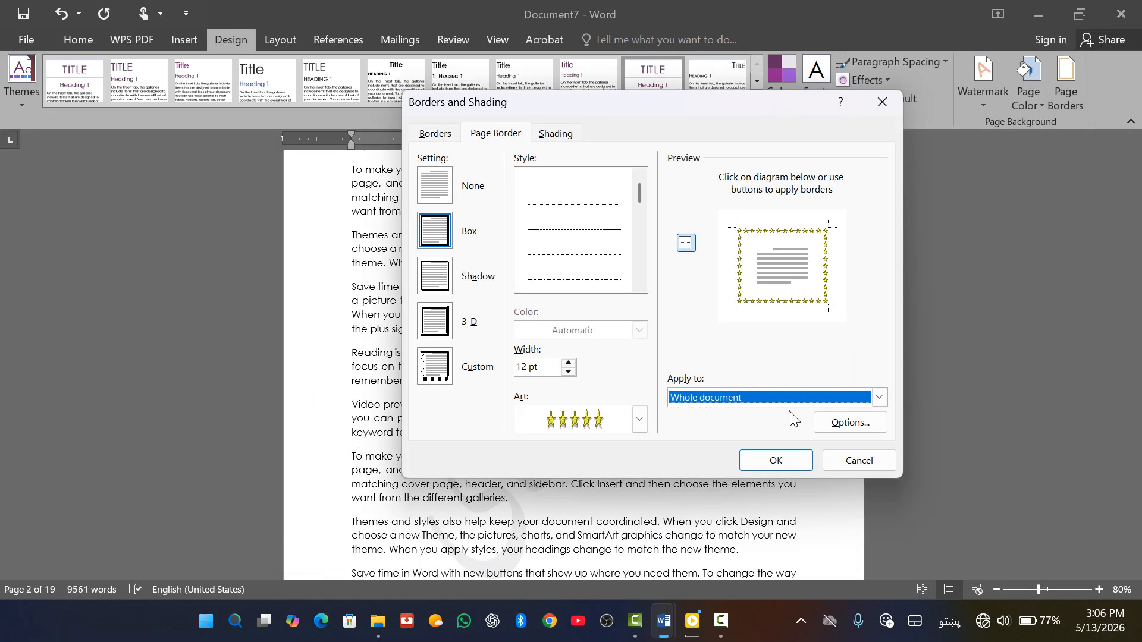
pyautogui.click(776, 460)
pyautogui.scroll(-5, 711, 274)
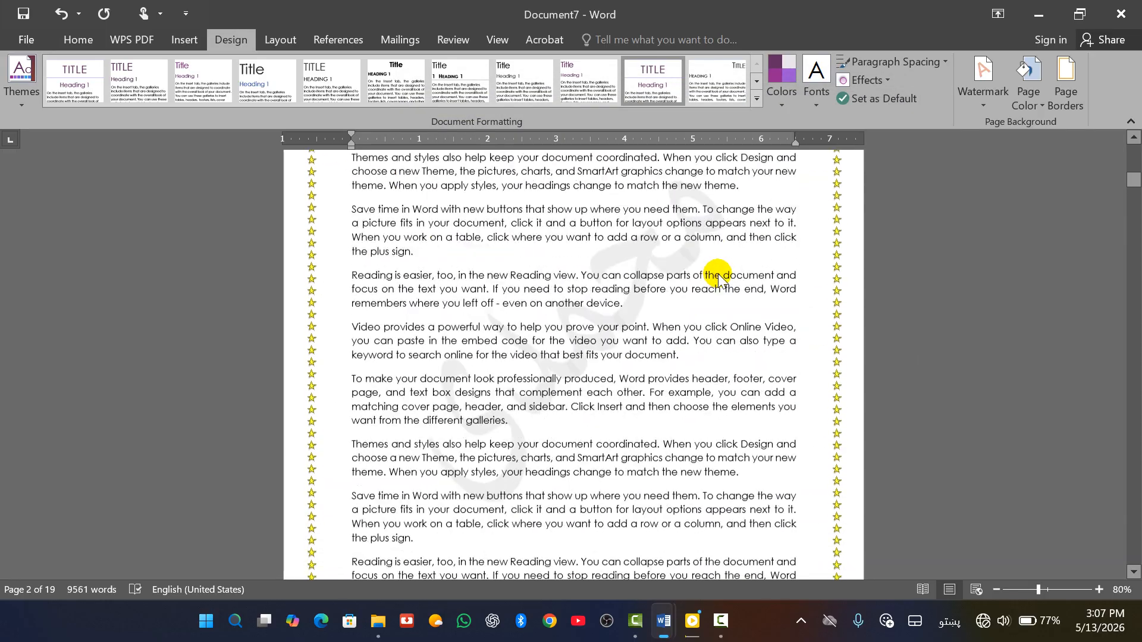
pyautogui.scroll(5, 718, 280)
pyautogui.scroll(-10, 779, 166)
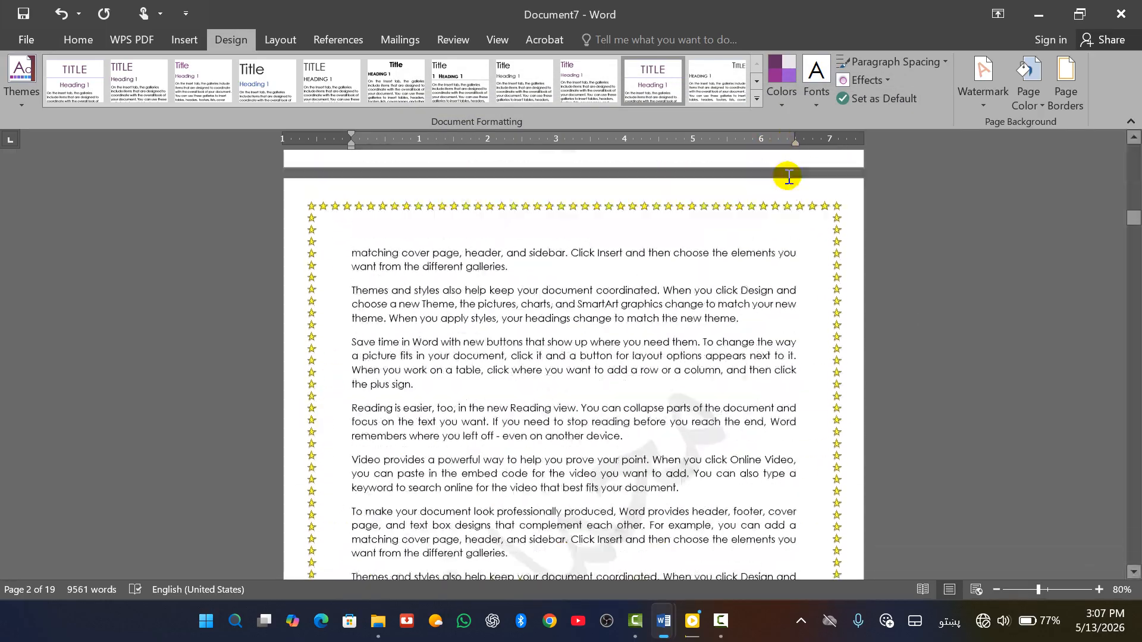
pyautogui.scroll(-5, 785, 179)
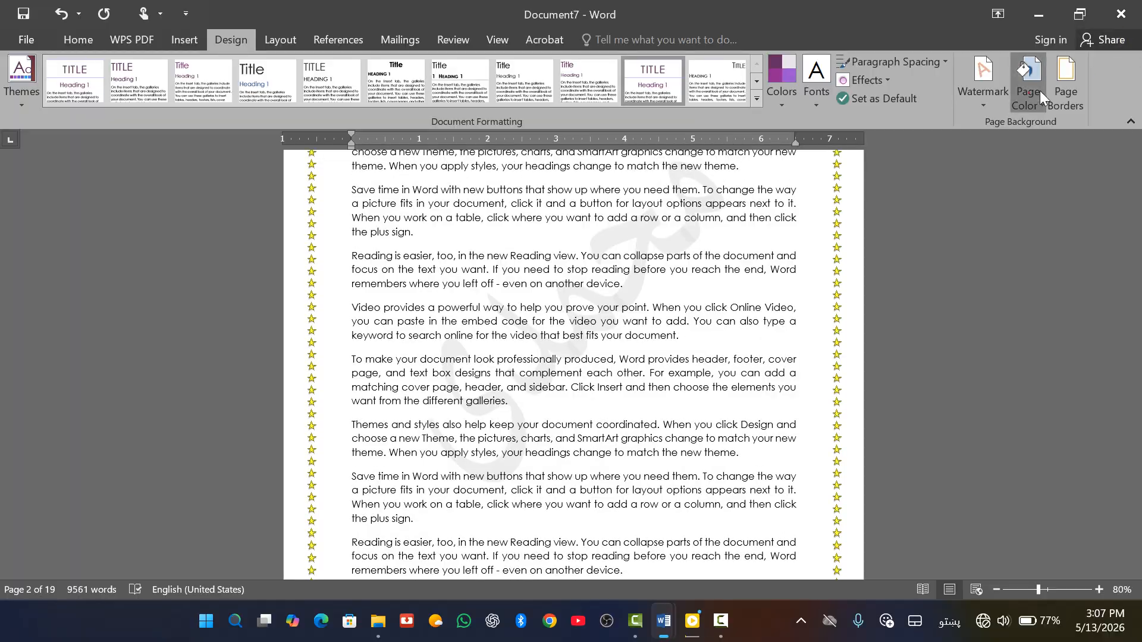
# Limit the star page border to "This section - First page only" and check which pages carry it
pyautogui.click(1040, 95)
pyautogui.click(1064, 89)
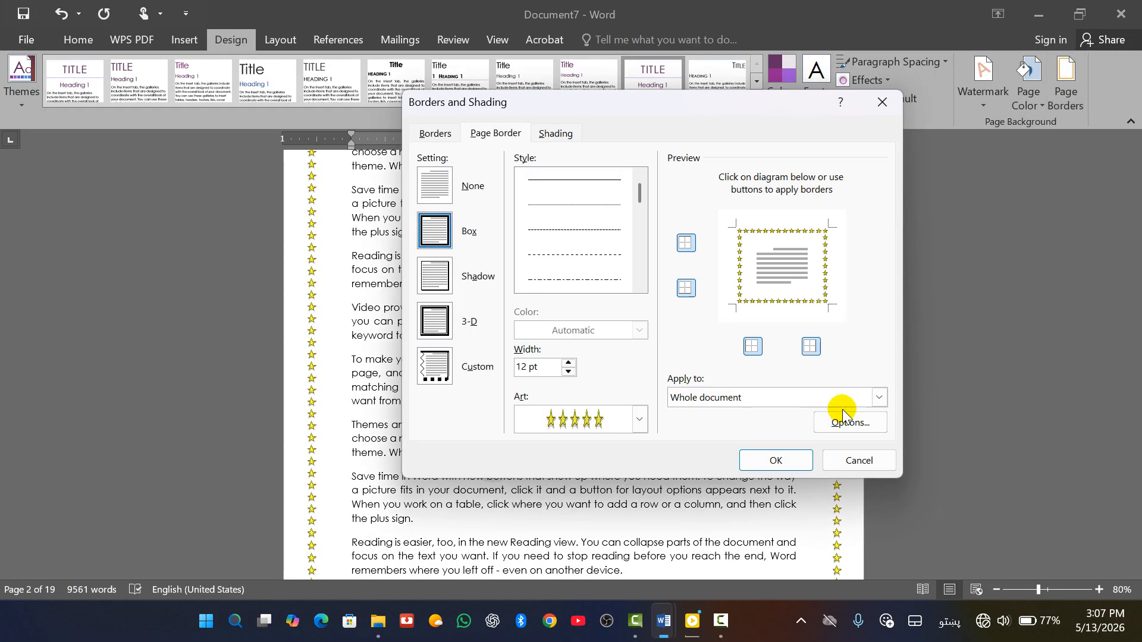
pyautogui.click(878, 397)
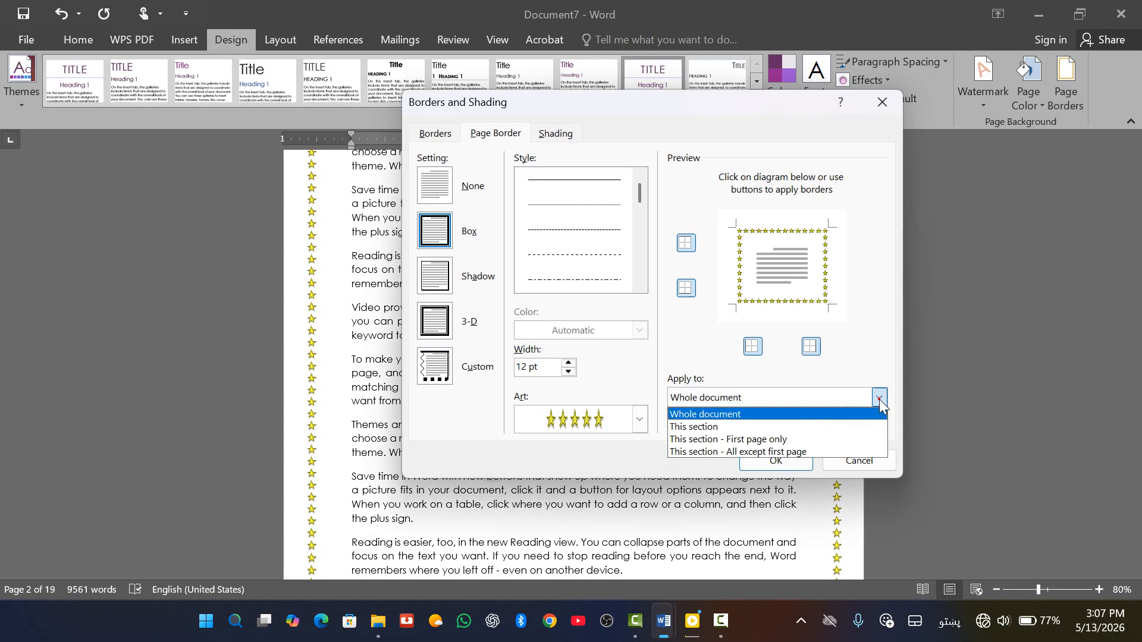
pyautogui.click(759, 440)
pyautogui.click(773, 461)
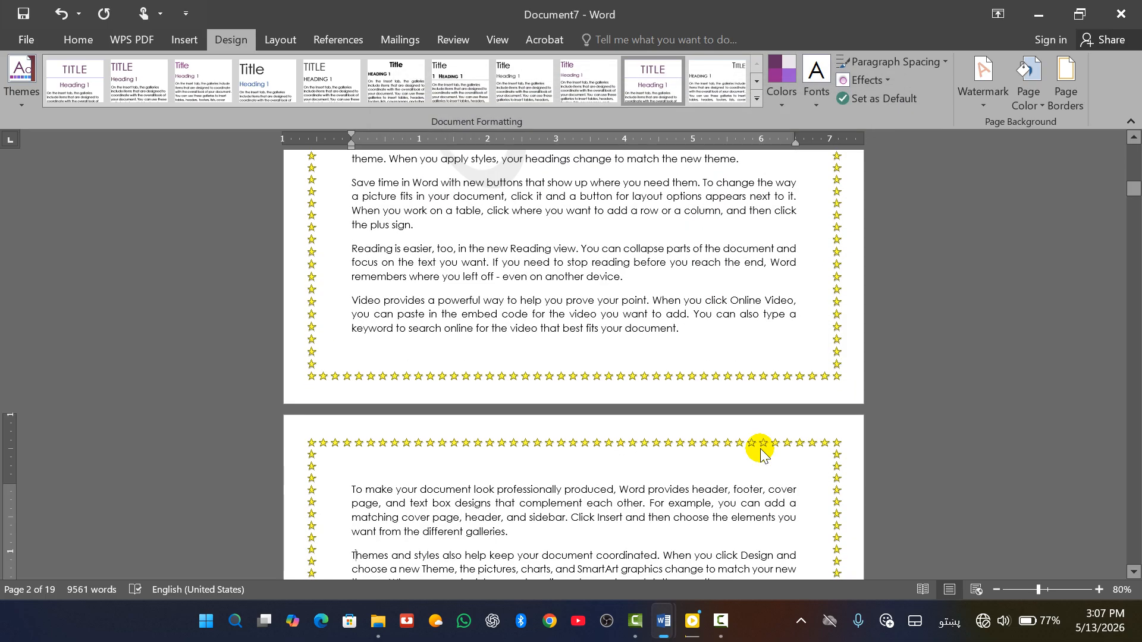
pyautogui.scroll(10, 705, 364)
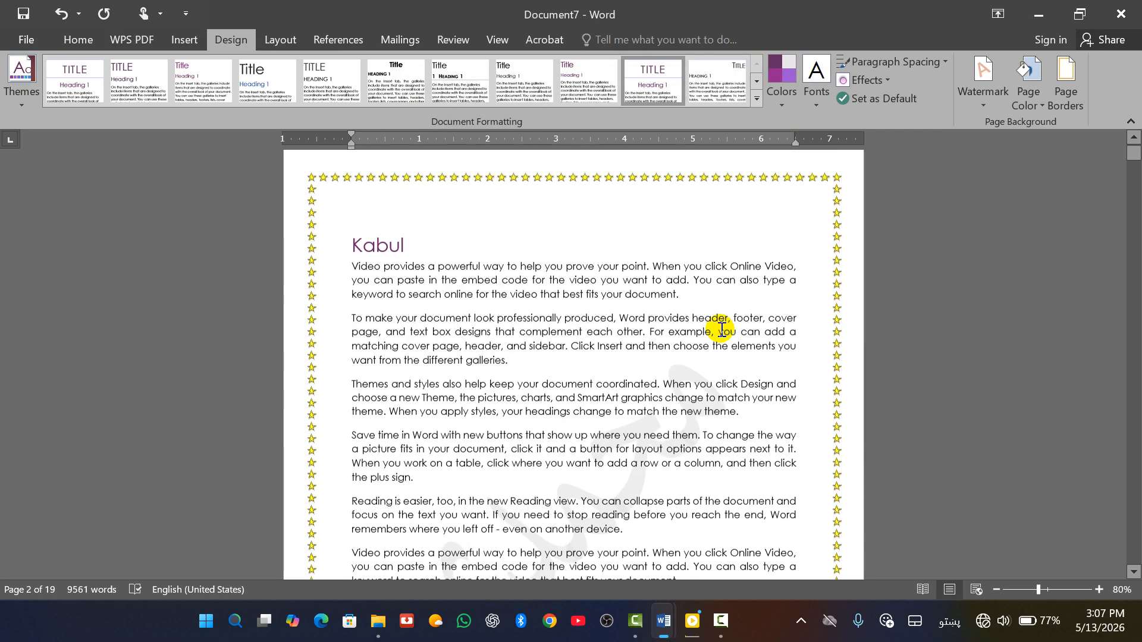
pyautogui.scroll(-15, 731, 318)
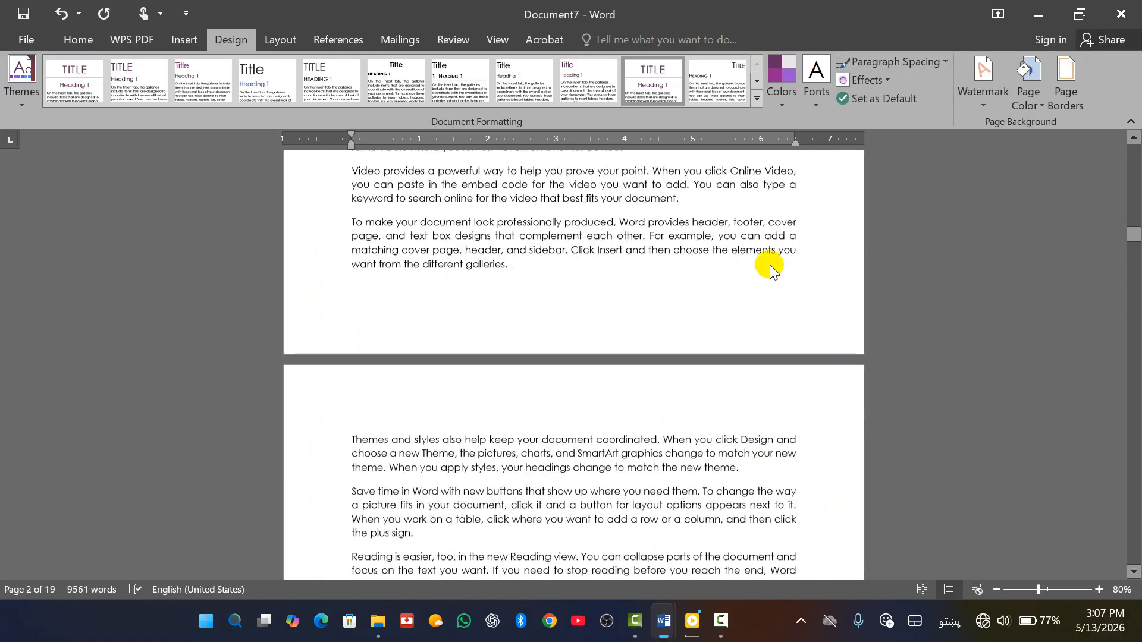
pyautogui.scroll(-15, 714, 297)
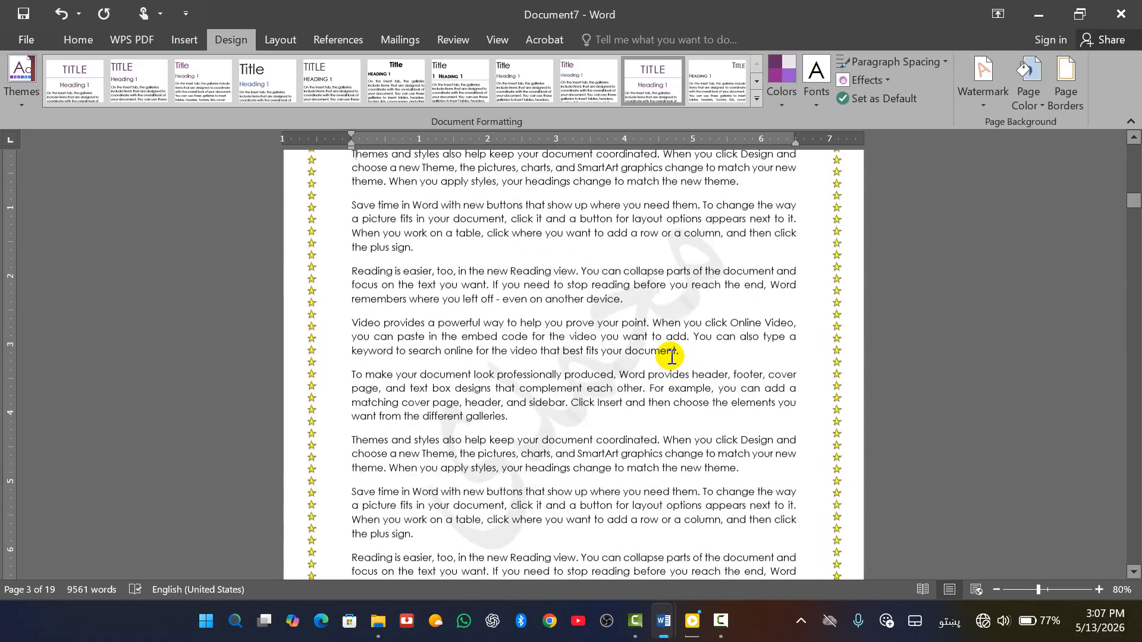
pyautogui.scroll(1, 726, 454)
pyautogui.scroll(-5, 714, 381)
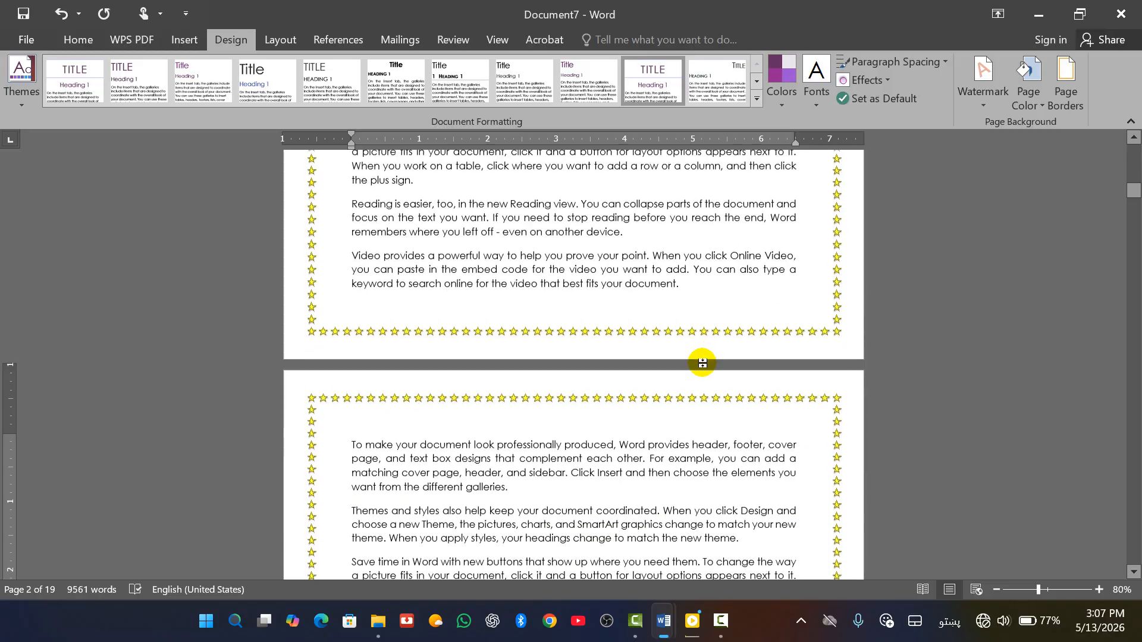
pyautogui.scroll(-15, 652, 407)
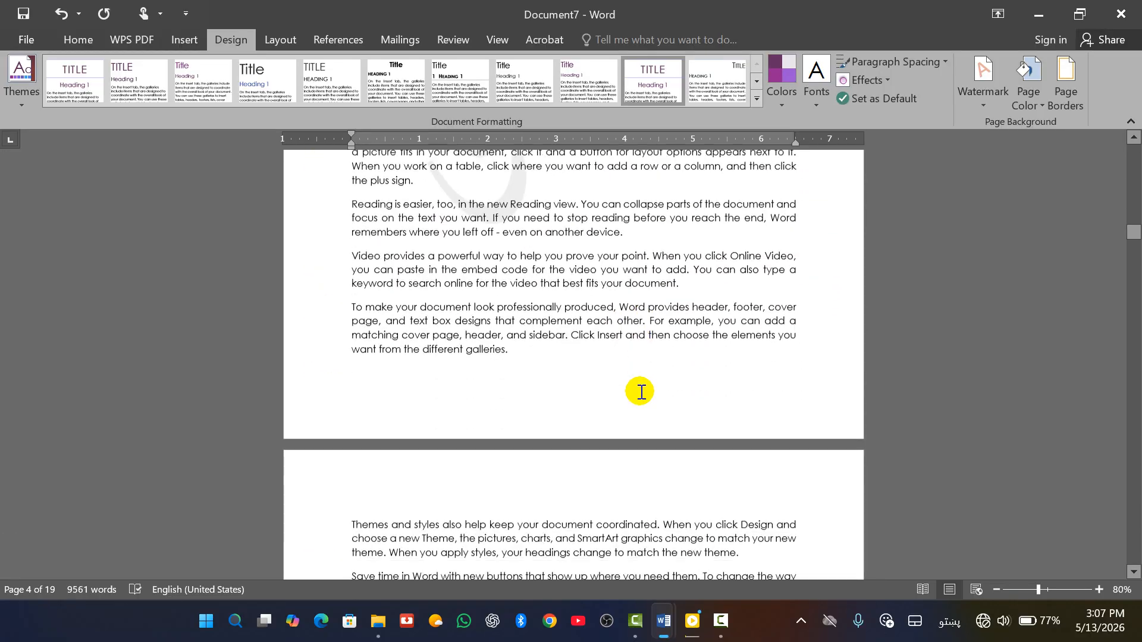
# Change the star page border's scope to "This section - All except first page"
pyautogui.click(1066, 83)
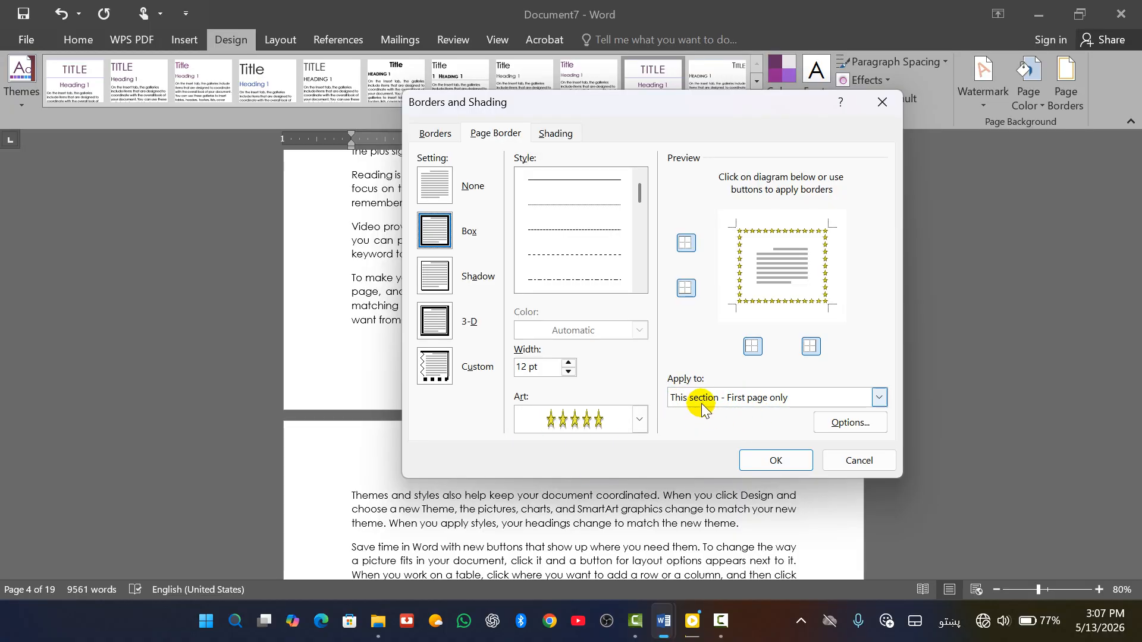
pyautogui.click(879, 397)
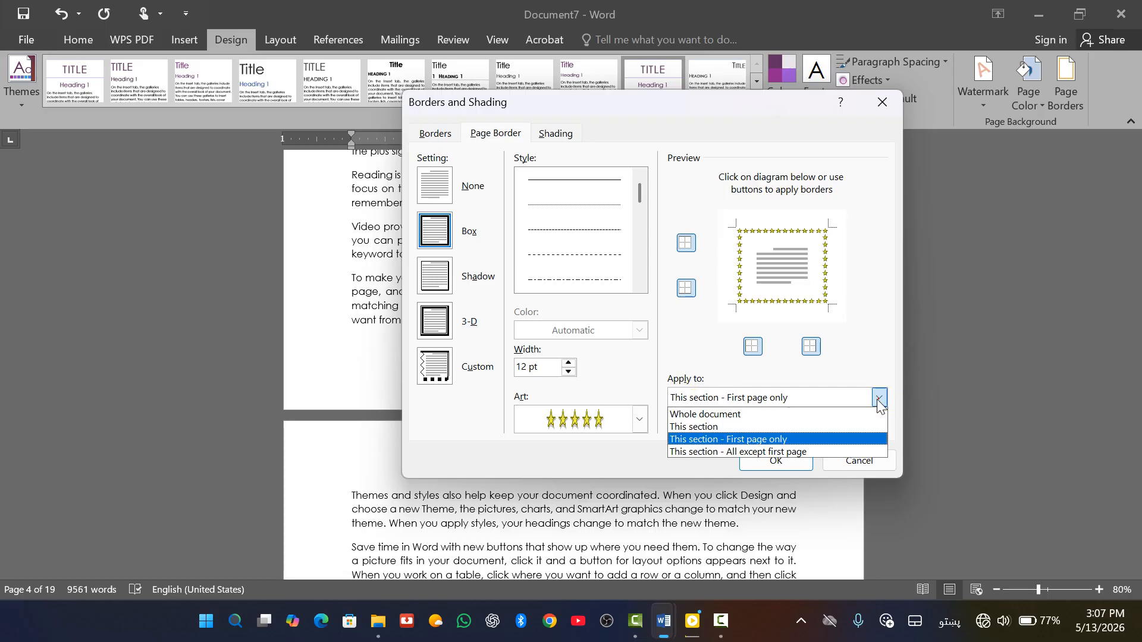
pyautogui.click(726, 452)
pyautogui.click(776, 462)
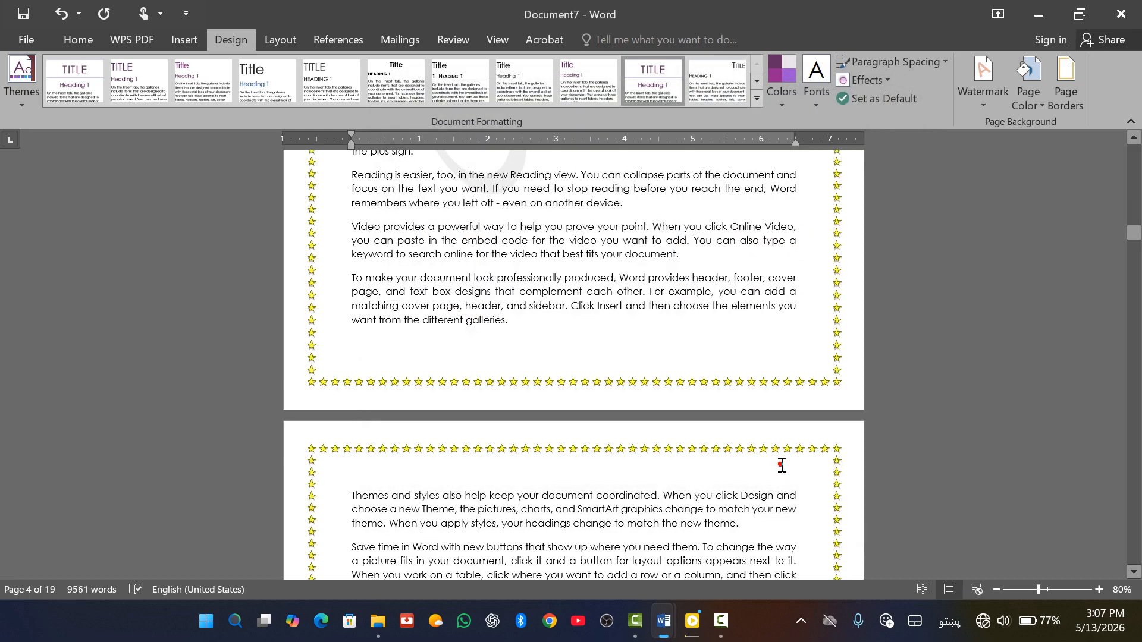
# Examine the pages before and after the section break to see which ones carry the star border
pyautogui.scroll(-4, 676, 298)
pyautogui.scroll(20, 677, 300)
pyautogui.scroll(-12, 714, 338)
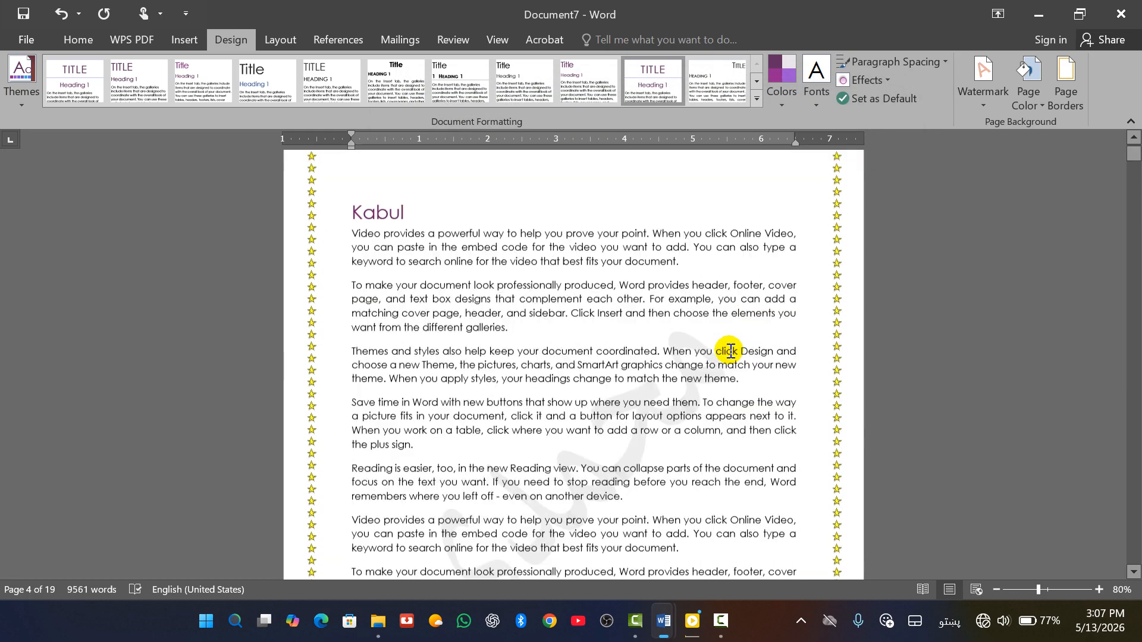
pyautogui.scroll(15, 524, 217)
pyautogui.scroll(-8, 713, 297)
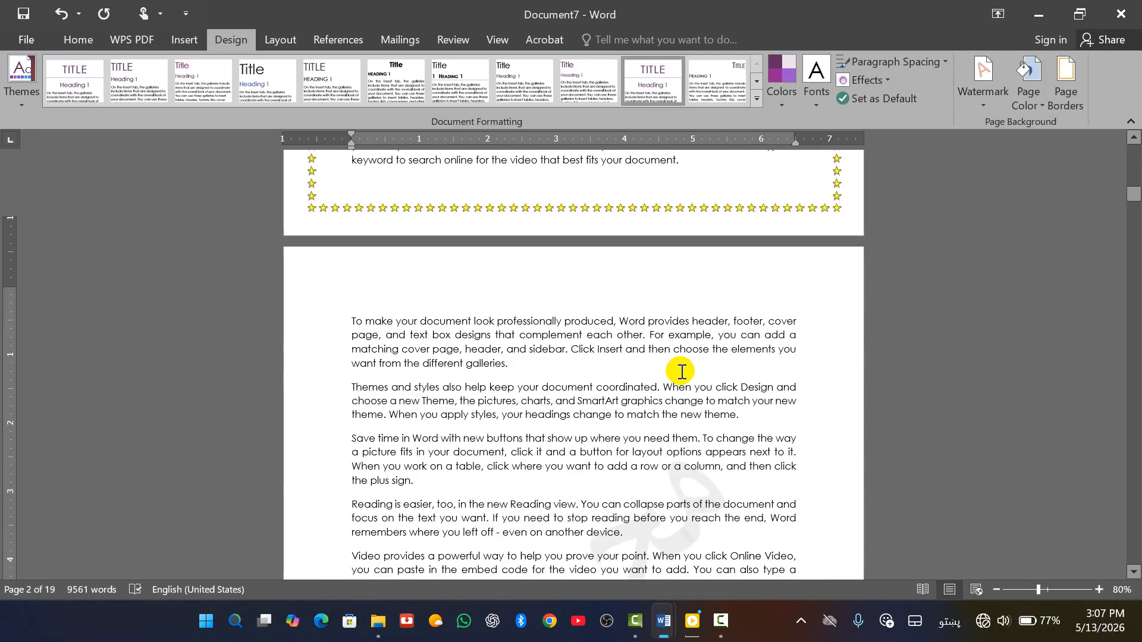
pyautogui.scroll(-2, 625, 322)
pyautogui.scroll(-6, 621, 351)
pyautogui.scroll(1, 619, 365)
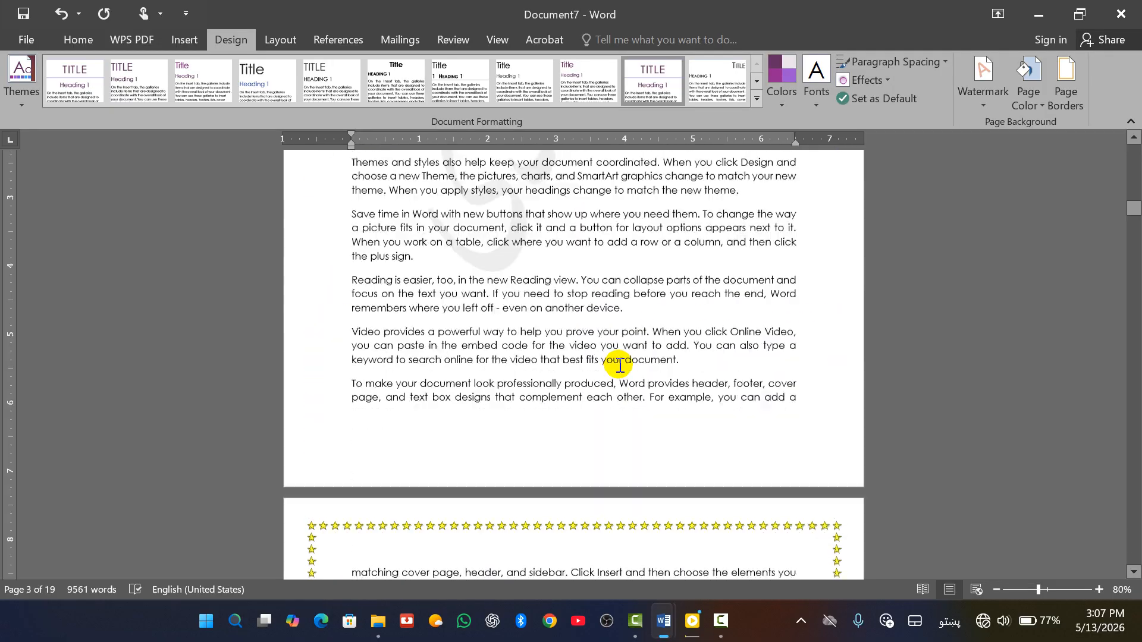
pyautogui.scroll(-5, 535, 309)
# Examine the header and footer section labels around page 3, return to the body text and review the borders on the following pages
pyautogui.doubleClick(392, 253)
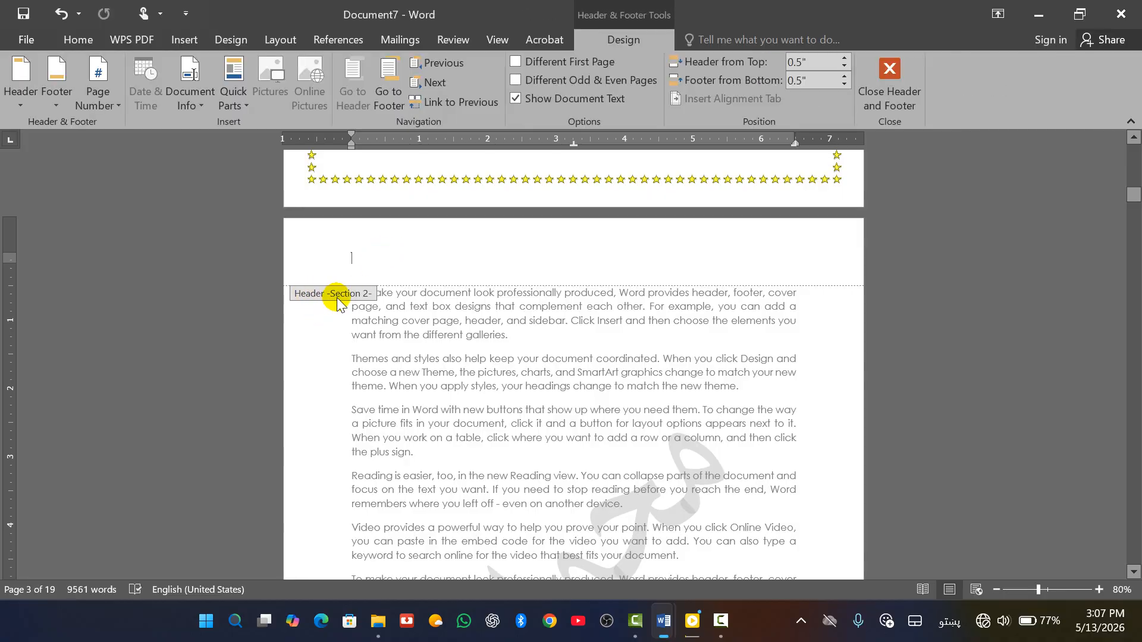
pyautogui.scroll(-8, 380, 267)
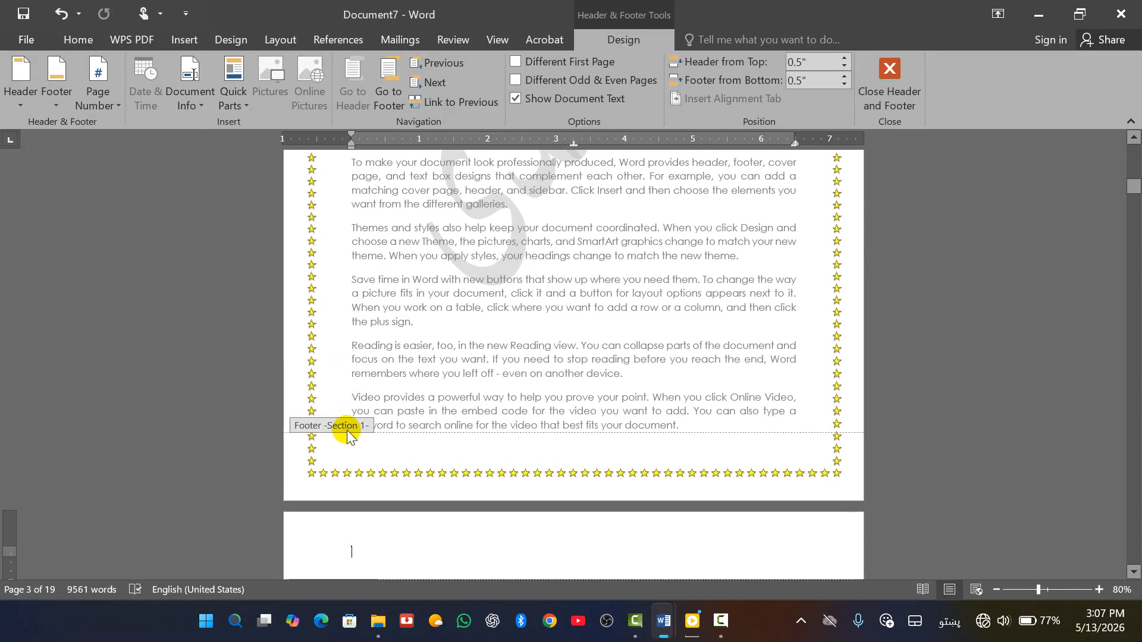
pyautogui.scroll(-10, 524, 324)
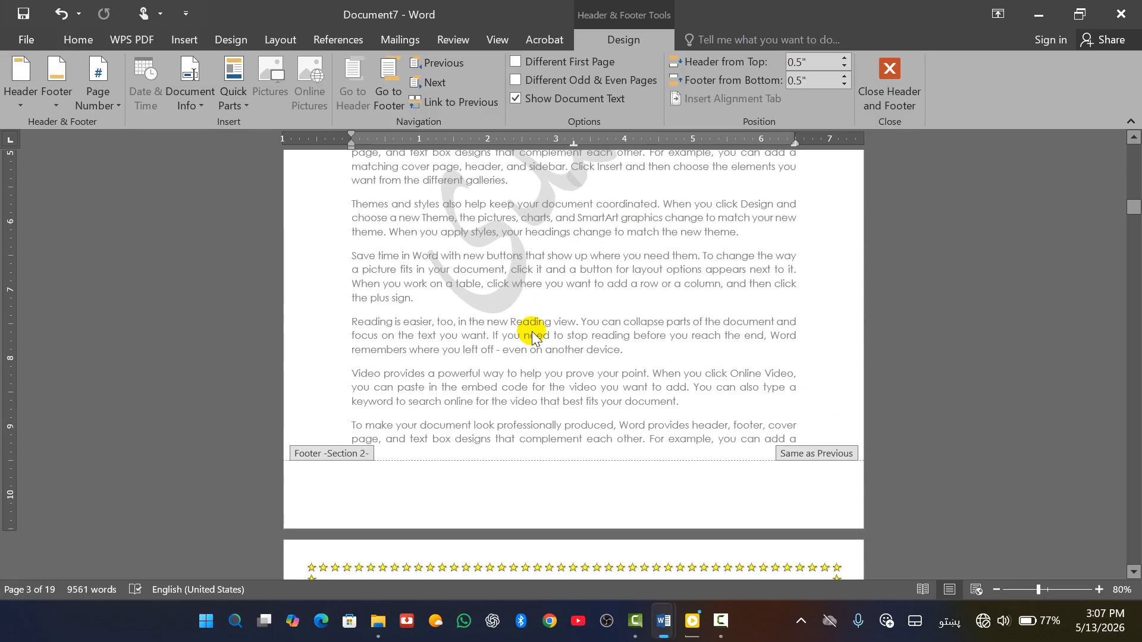
pyautogui.doubleClick(342, 312)
pyautogui.scroll(-3, 502, 326)
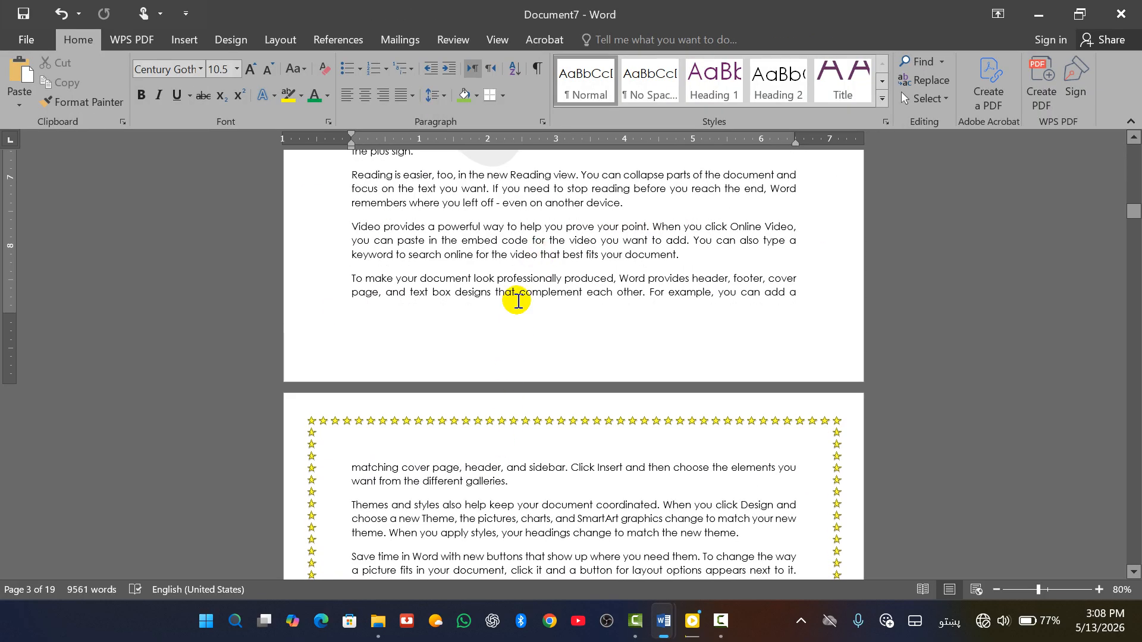
pyautogui.scroll(10, 524, 356)
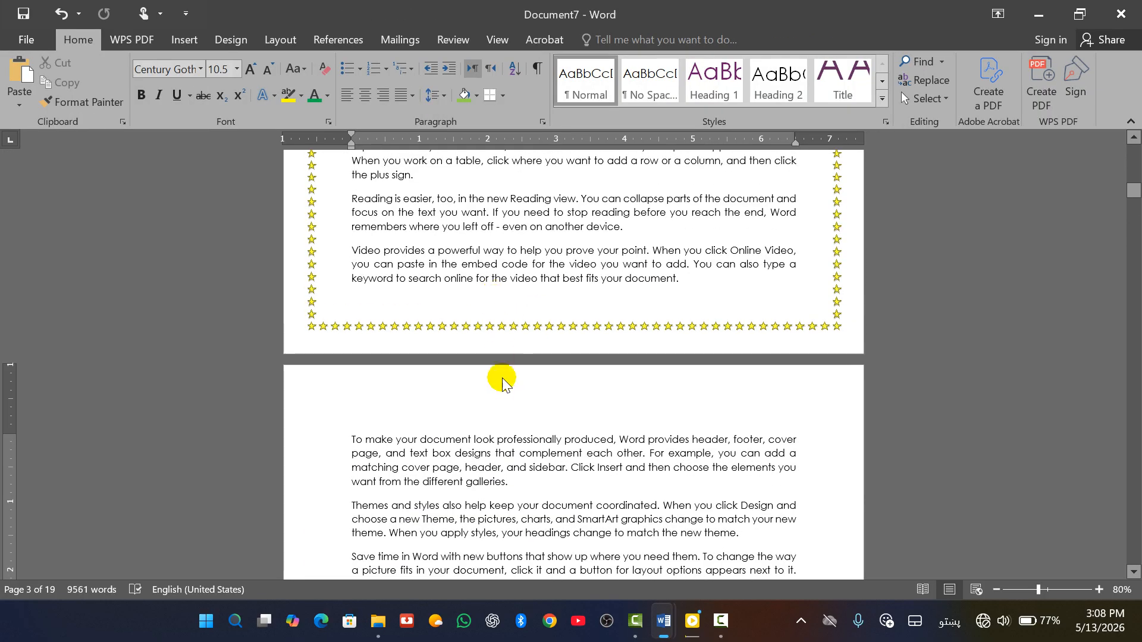
pyautogui.scroll(-5, 554, 363)
pyautogui.scroll(-15, 605, 343)
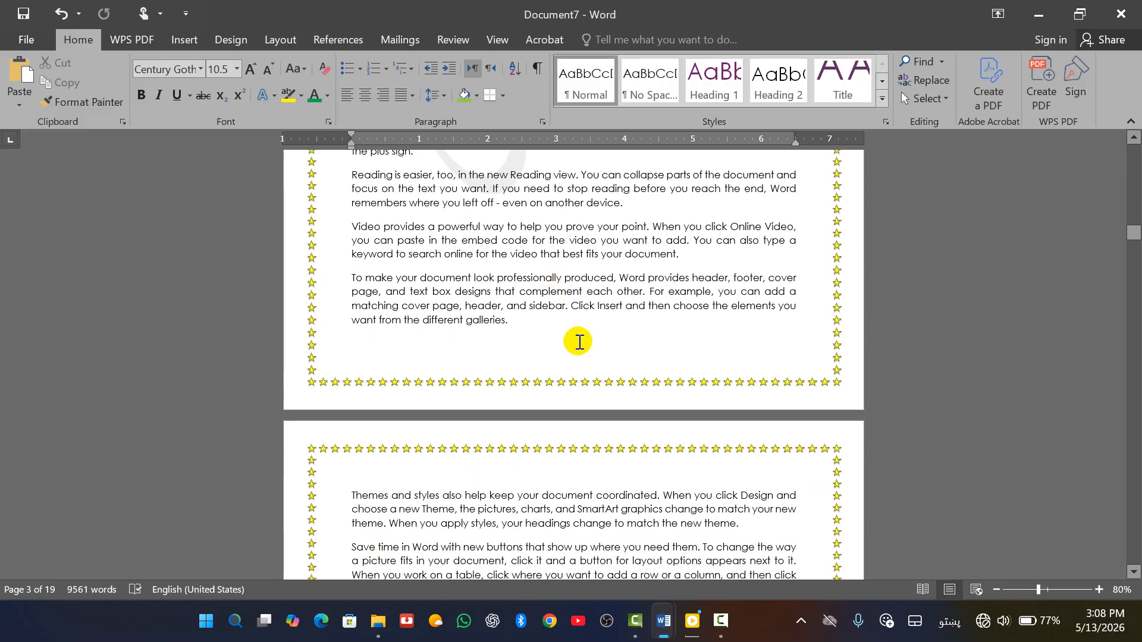
pyautogui.scroll(-4, 523, 354)
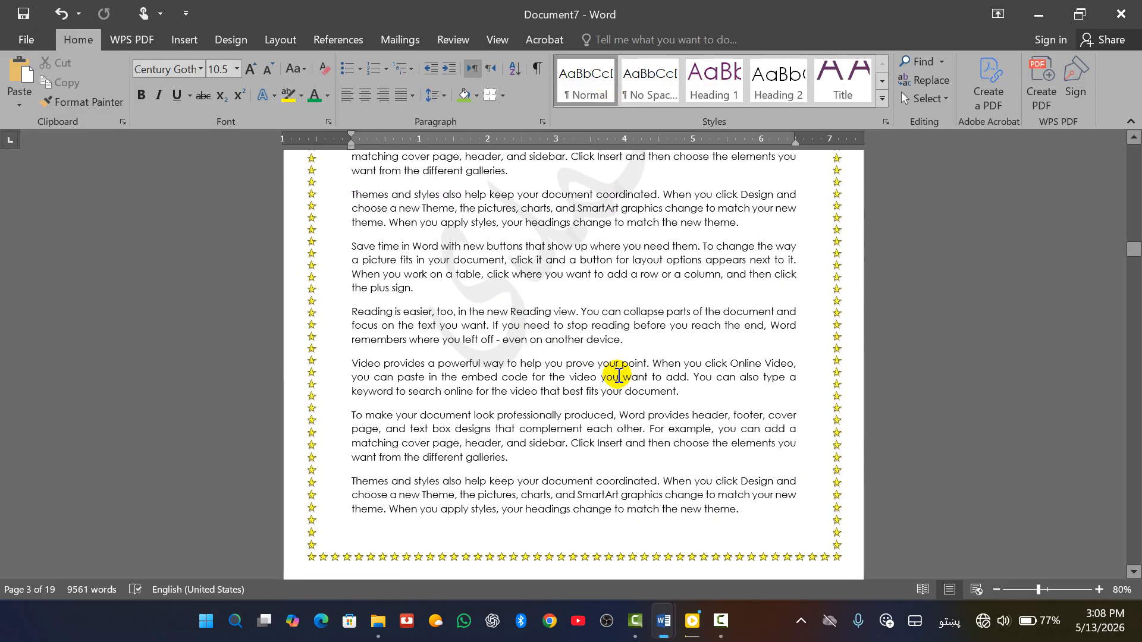
# Set the star page border's scope to Whole document
pyautogui.click(231, 39)
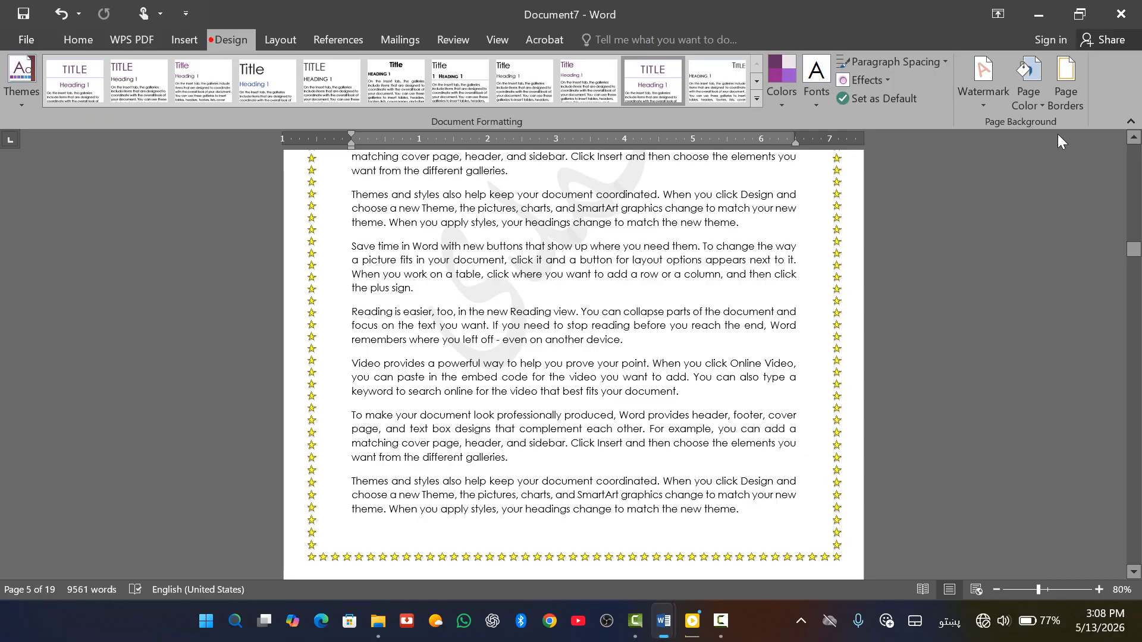
pyautogui.click(1067, 89)
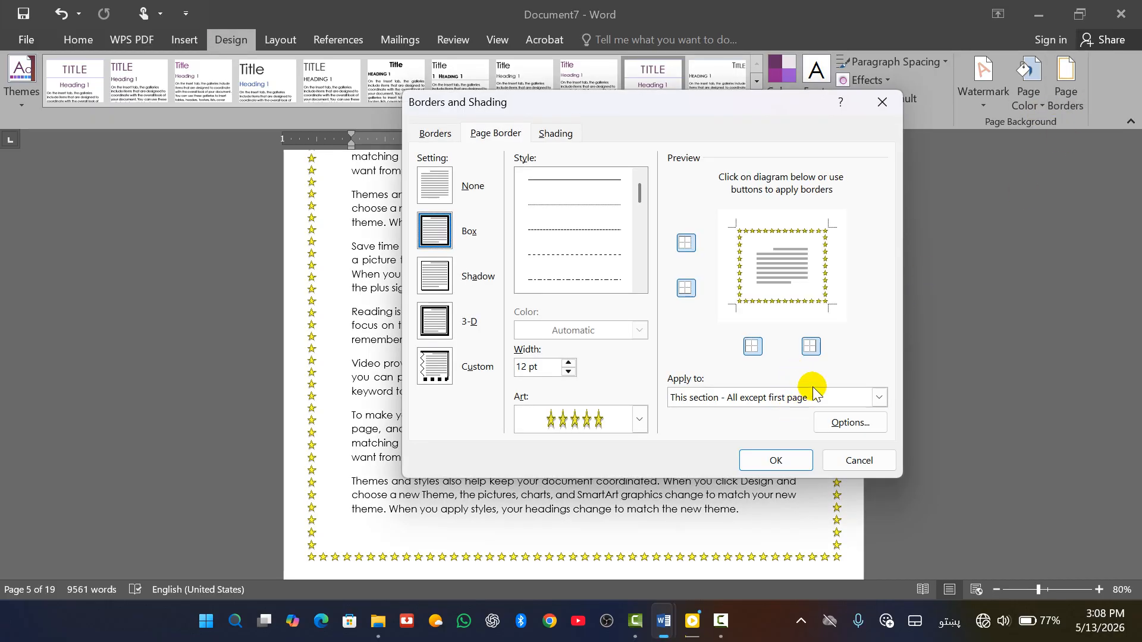
pyautogui.click(819, 400)
pyautogui.click(714, 409)
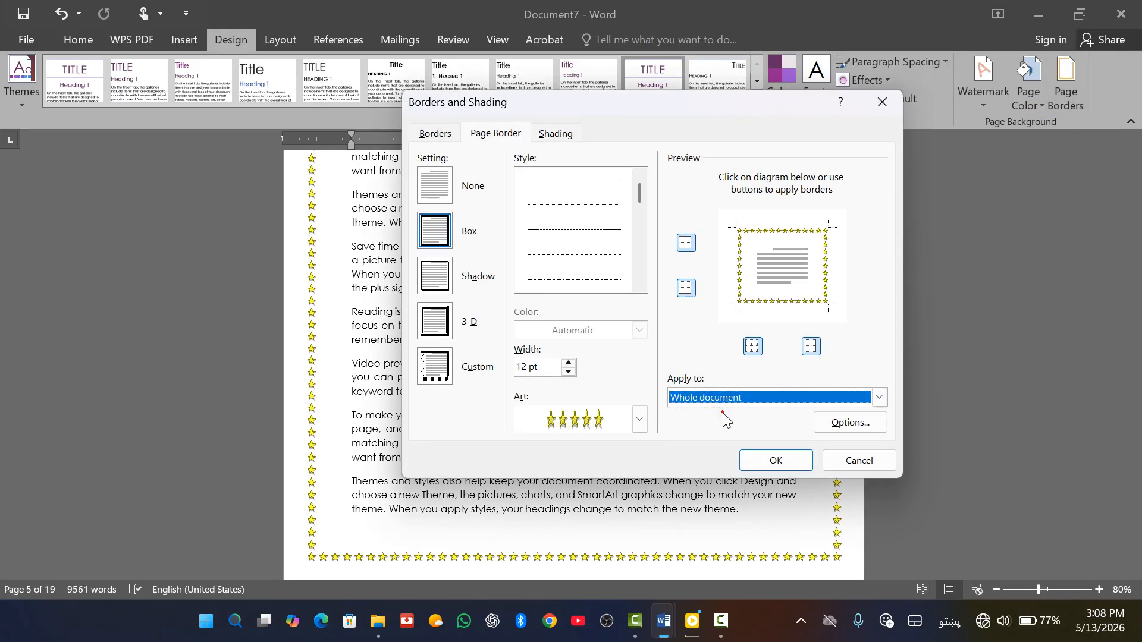
# Measure the star page border's margins from Text, apply it and review the border's position around the page text
pyautogui.click(850, 423)
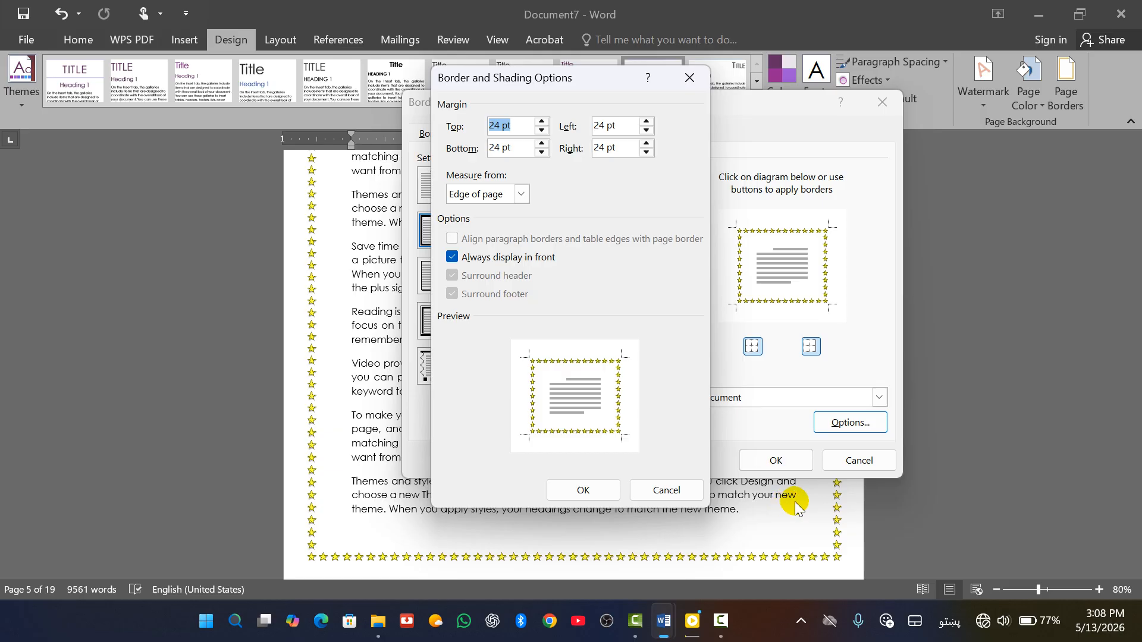
pyautogui.click(520, 195)
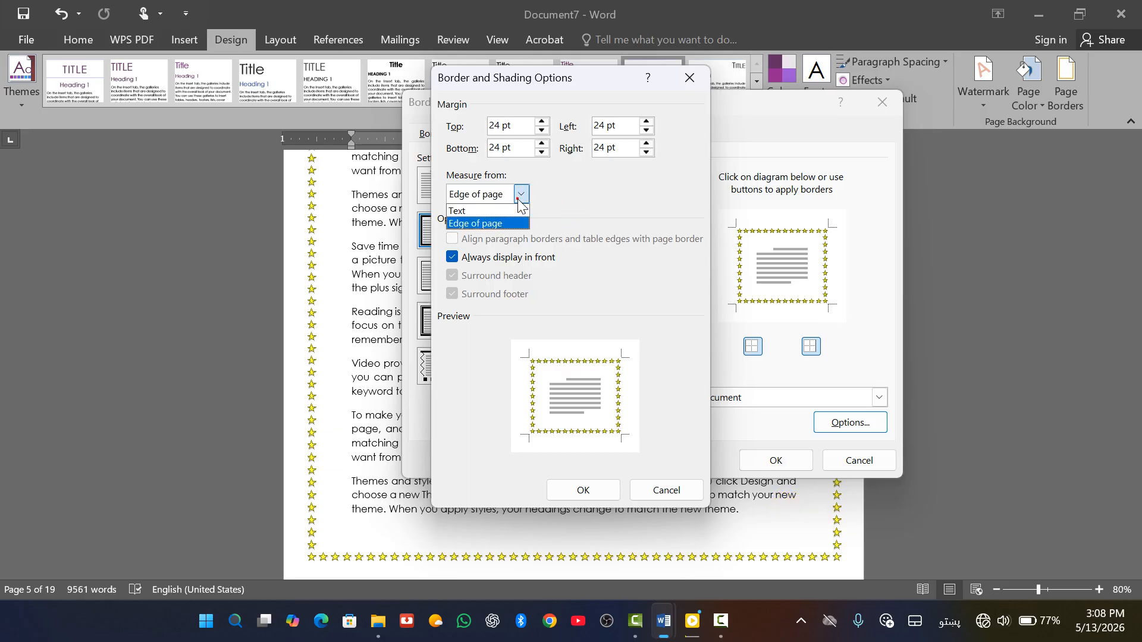
pyautogui.click(488, 208)
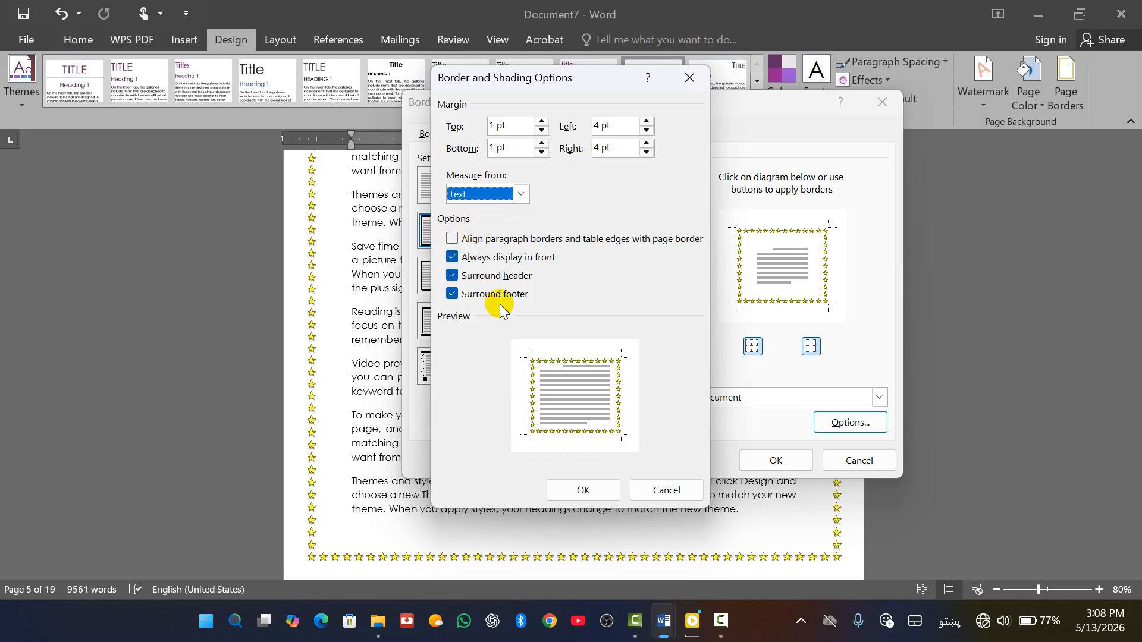
pyautogui.click(583, 491)
pyautogui.click(775, 461)
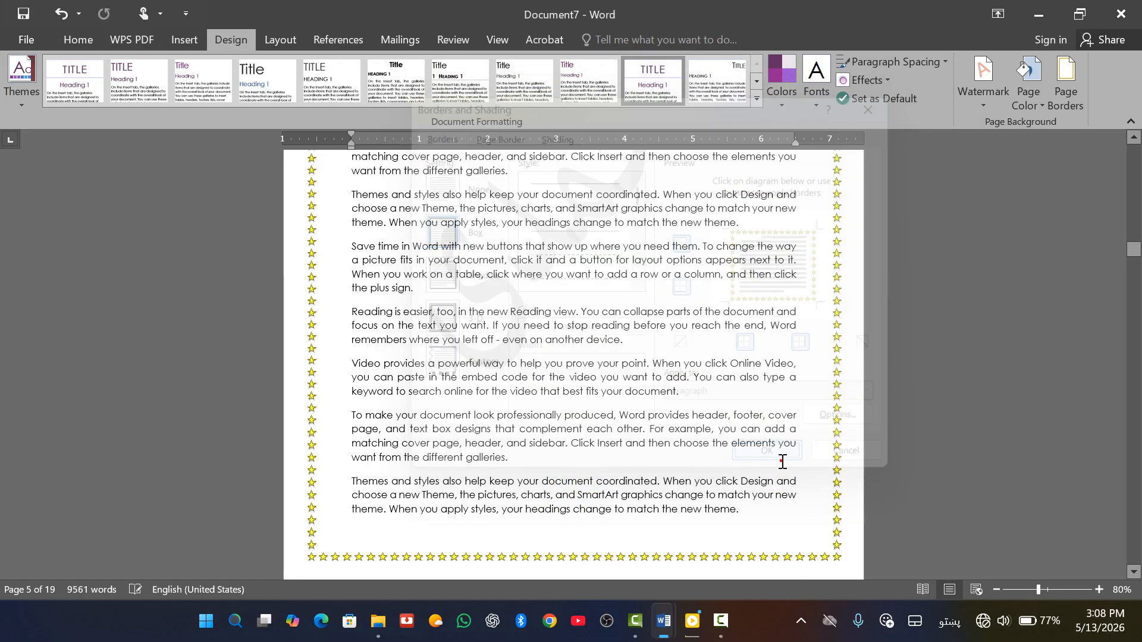
pyautogui.scroll(5, 751, 458)
pyautogui.scroll(-5, 434, 298)
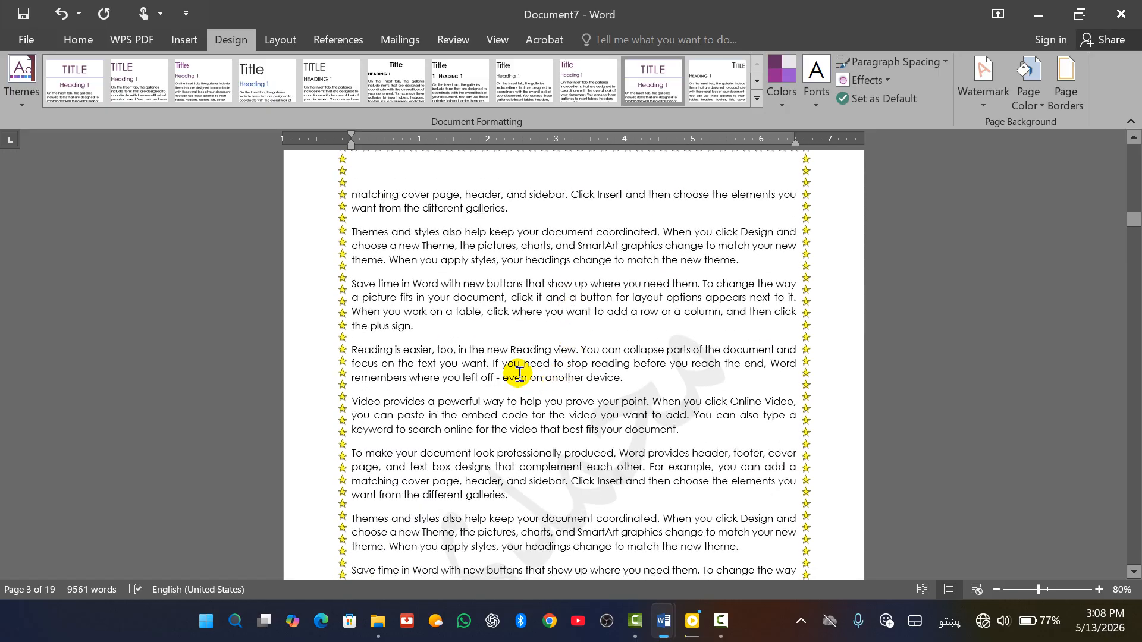
pyautogui.scroll(3, 438, 333)
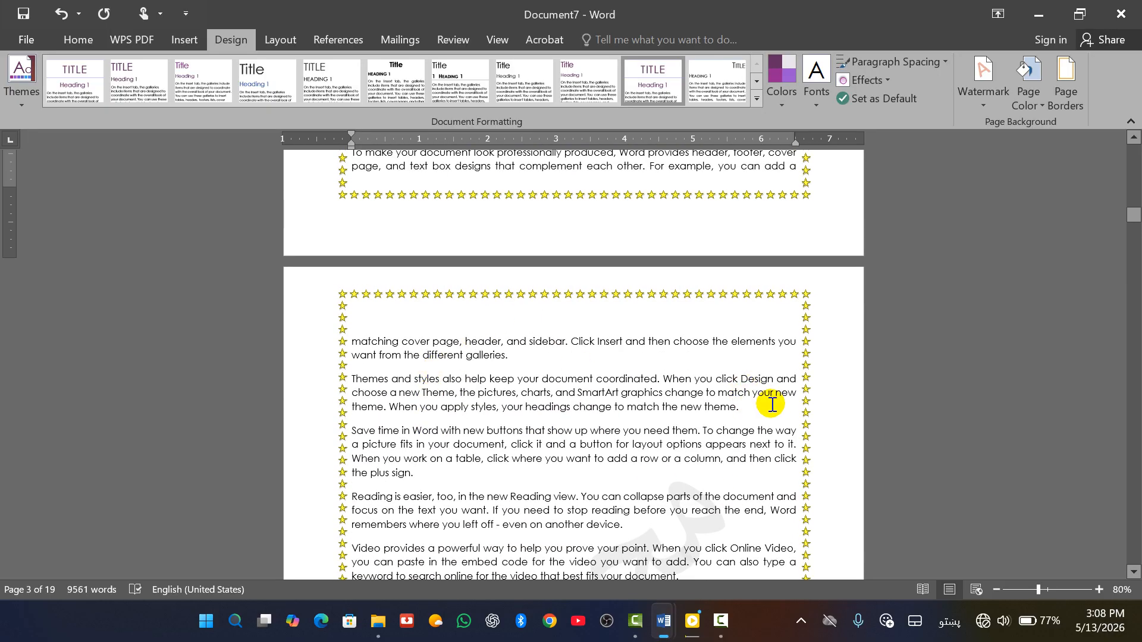
pyautogui.scroll(-2, 771, 405)
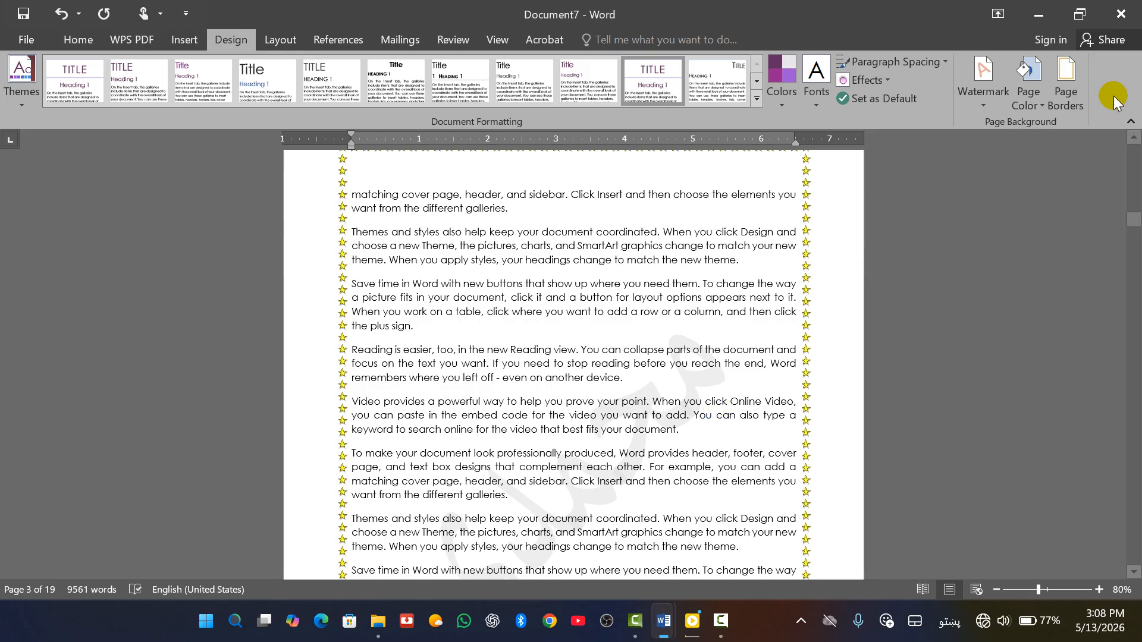
# Try a dashed box border on the current paragraph, and undo it after viewing the paragraph
pyautogui.click(1067, 89)
pyautogui.click(435, 136)
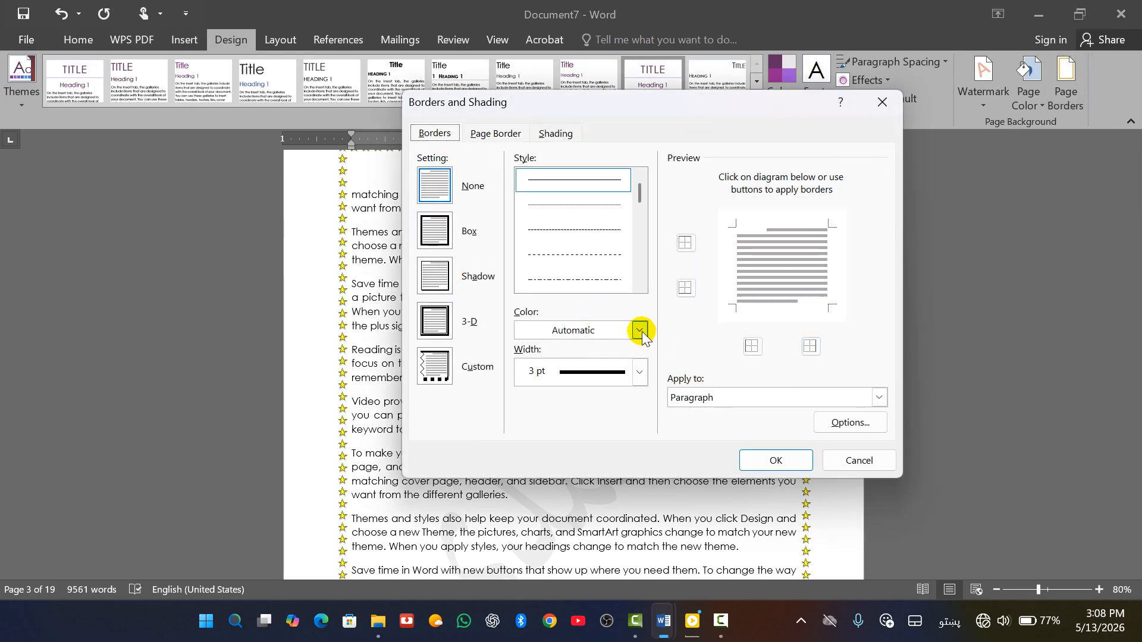
pyautogui.click(640, 372)
pyautogui.scroll(-2, 595, 452)
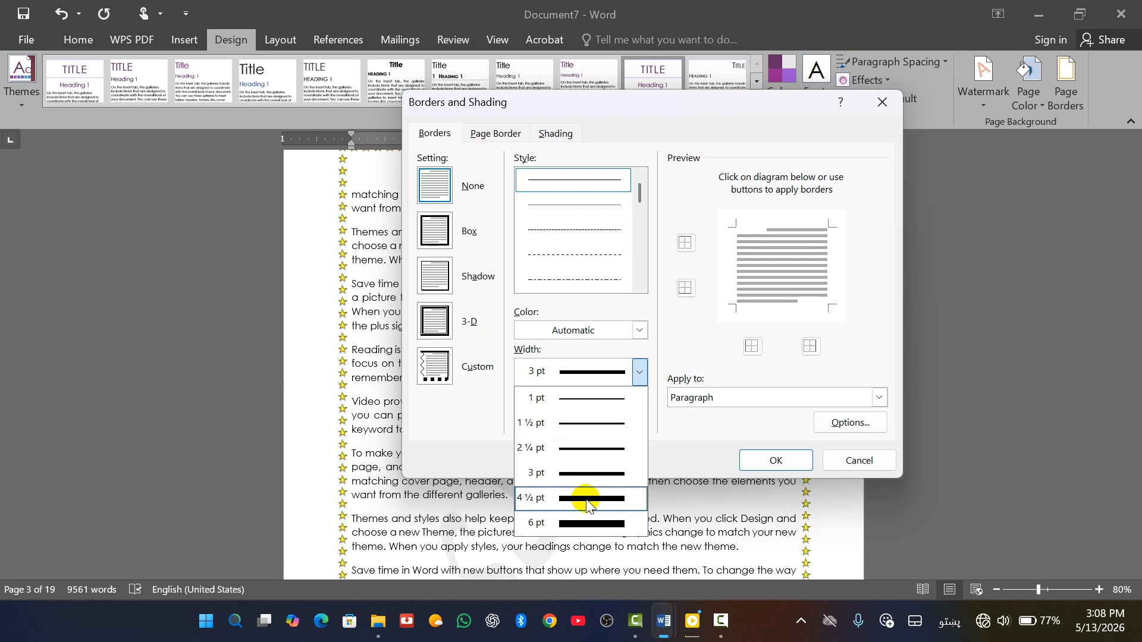
pyautogui.click(582, 503)
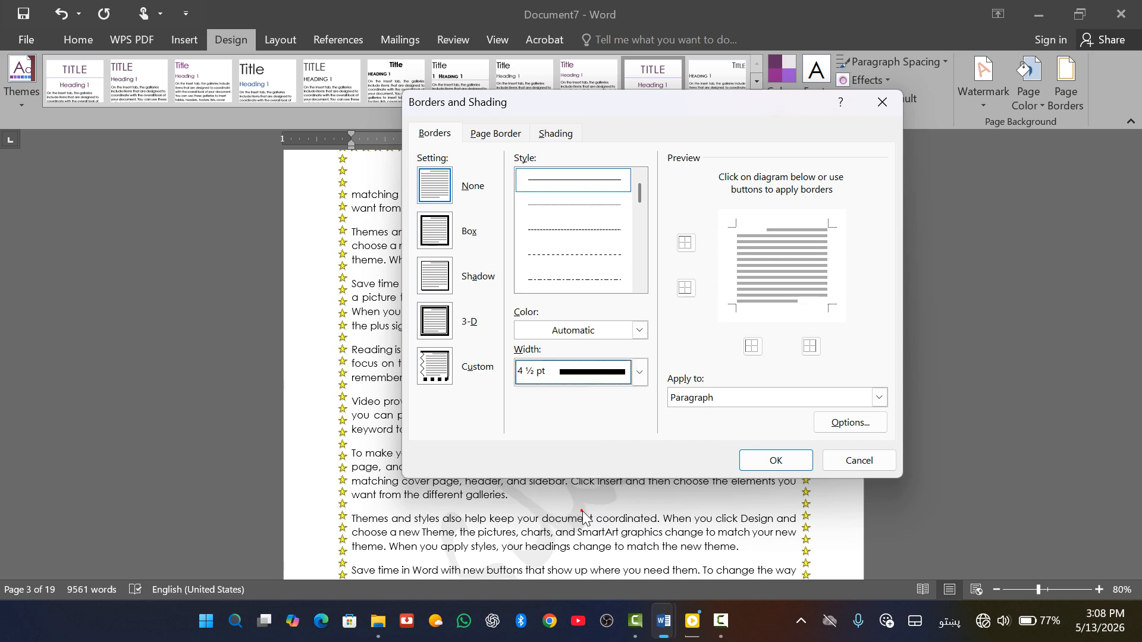
pyautogui.click(639, 331)
pyautogui.click(595, 306)
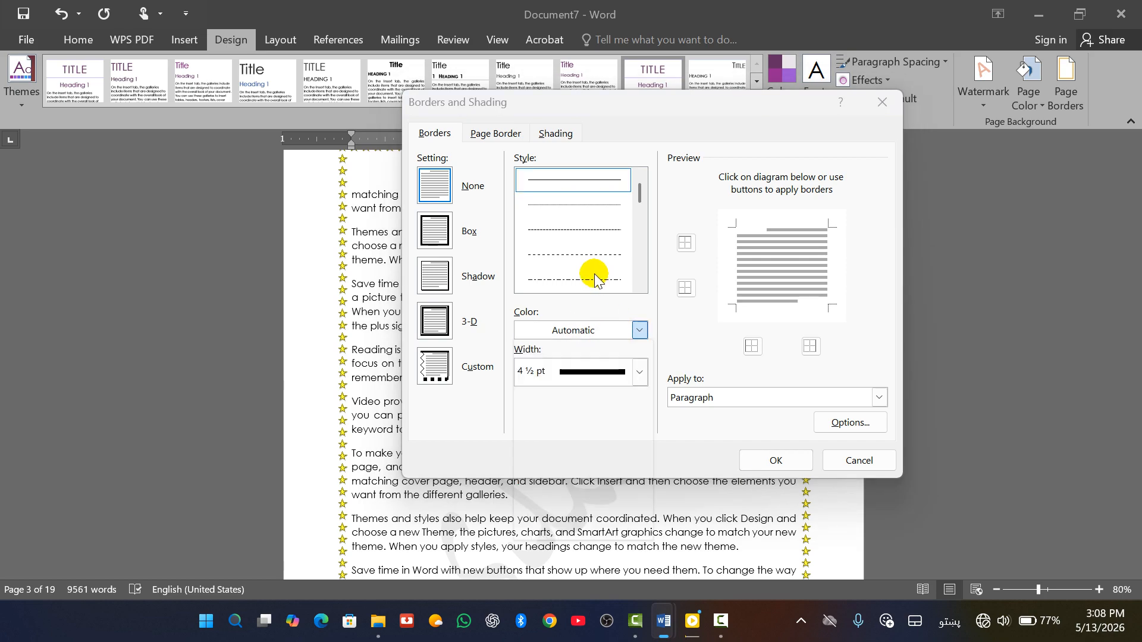
pyautogui.click(575, 254)
pyautogui.click(776, 461)
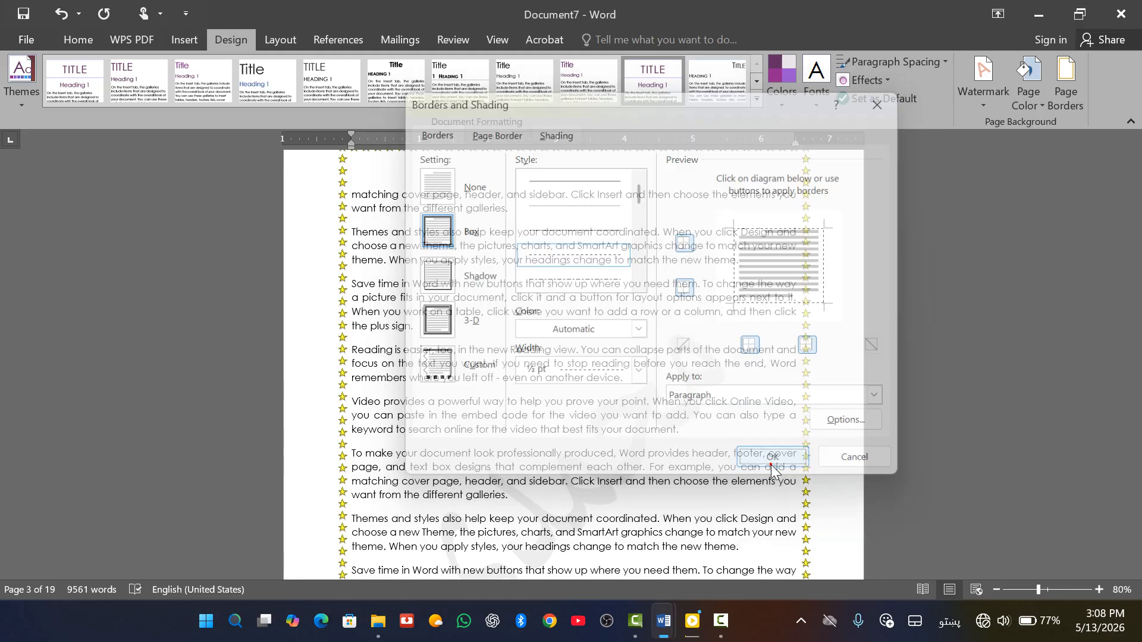
pyautogui.scroll(5, 590, 274)
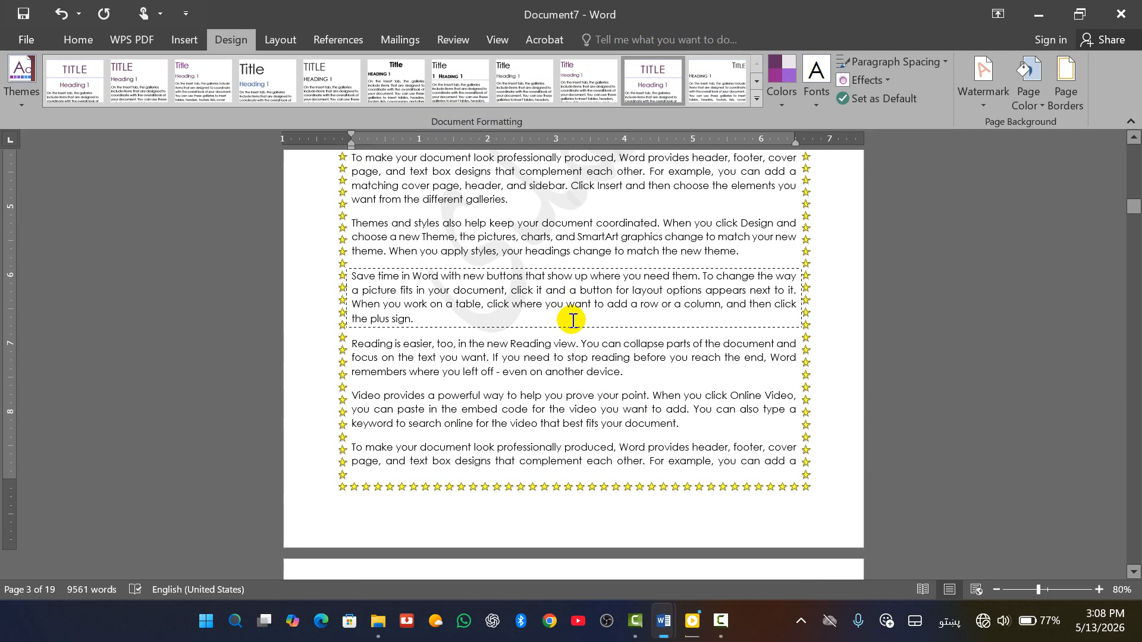
pyautogui.hotkey('ctrl', 'z')
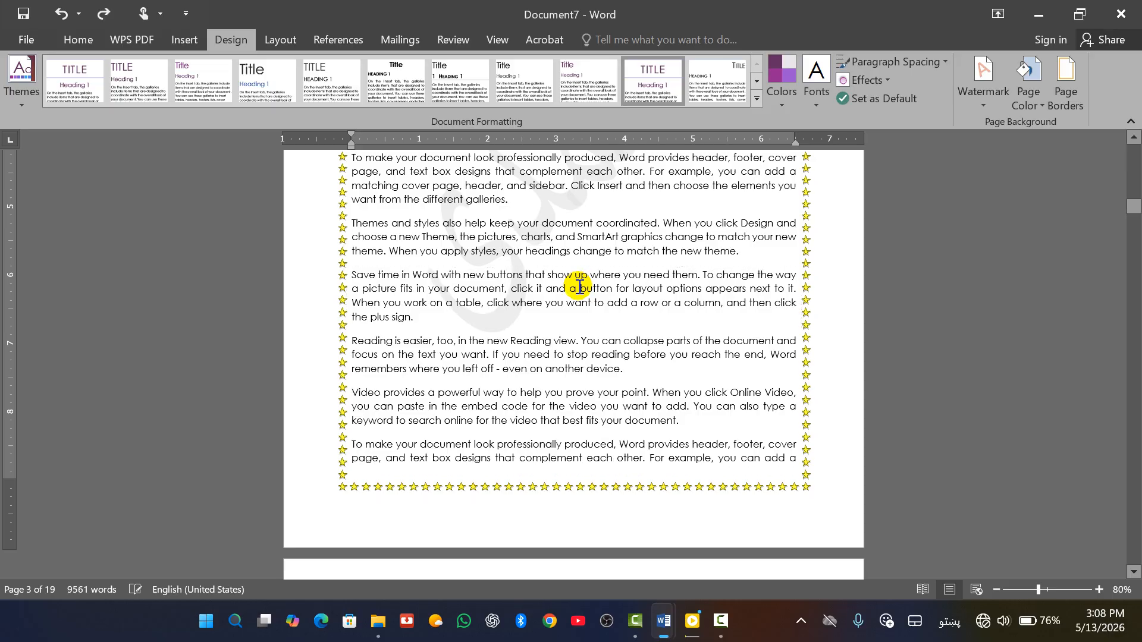
# Apply a triple-line box border to all paragraphs in the document and check it against the star page border
pyautogui.hotkey('ctrl', 'a')
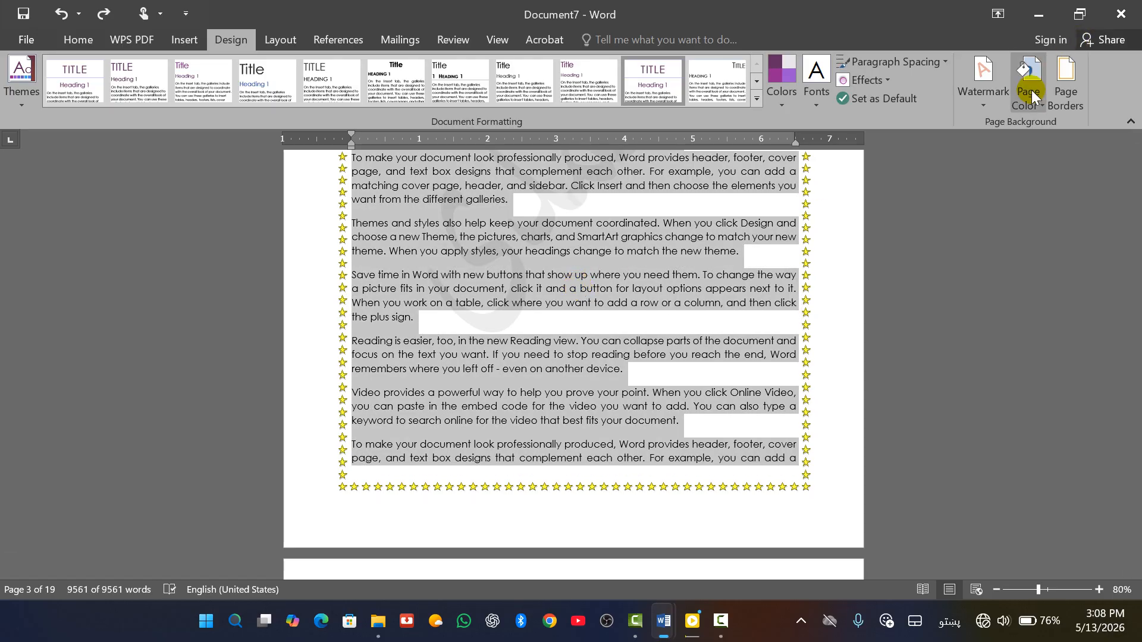
pyautogui.click(1065, 87)
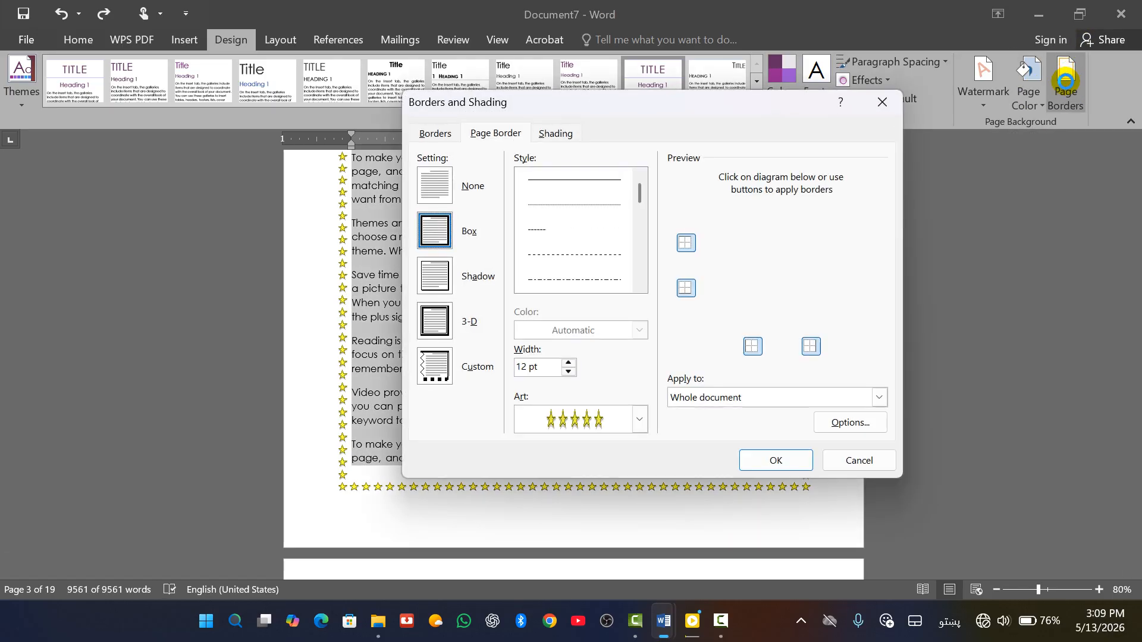
pyautogui.click(445, 134)
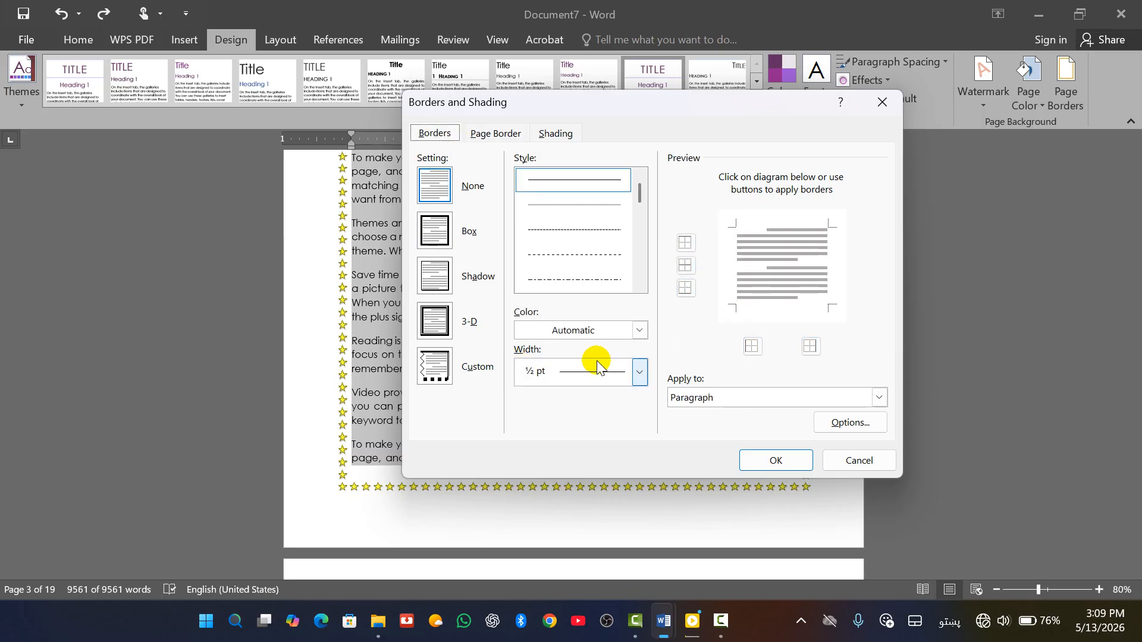
pyautogui.click(648, 379)
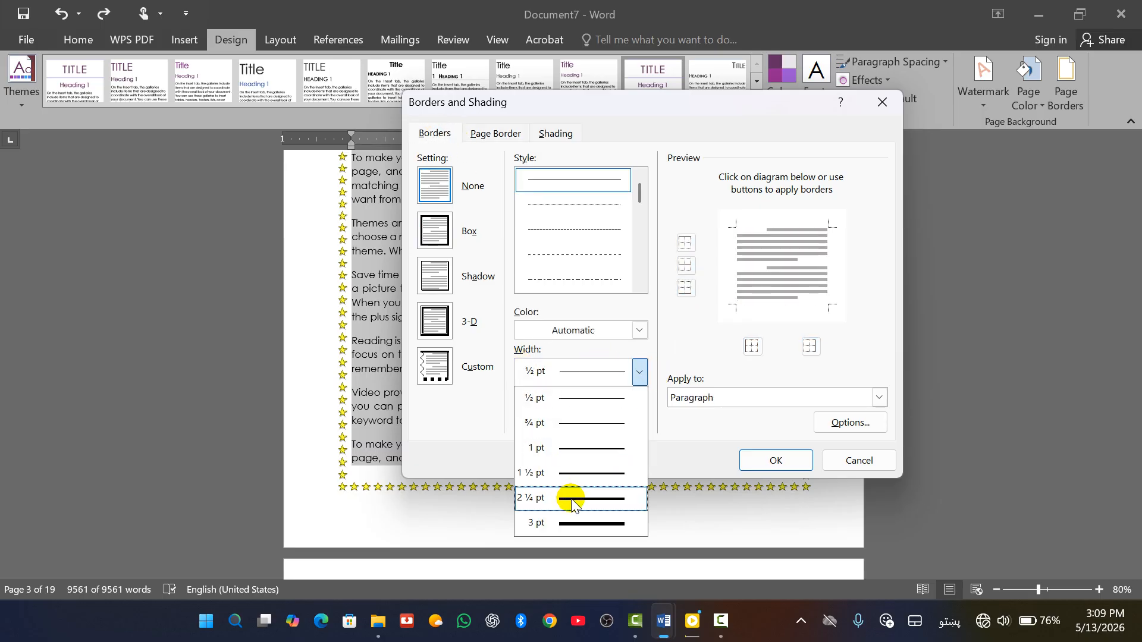
pyautogui.click(577, 503)
pyautogui.click(637, 372)
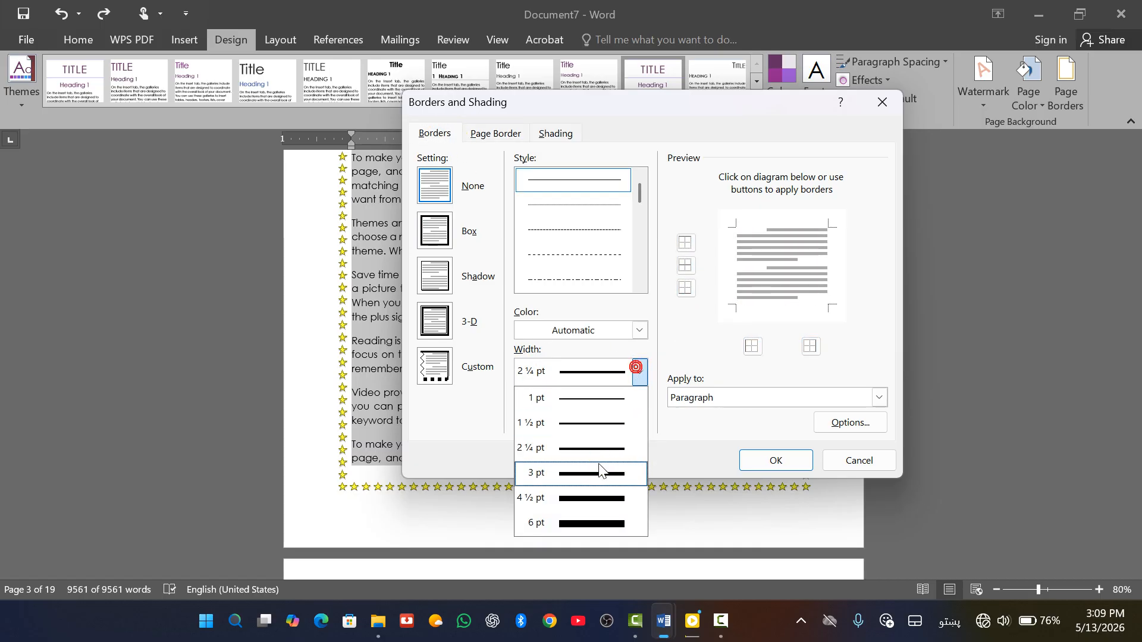
pyautogui.click(586, 476)
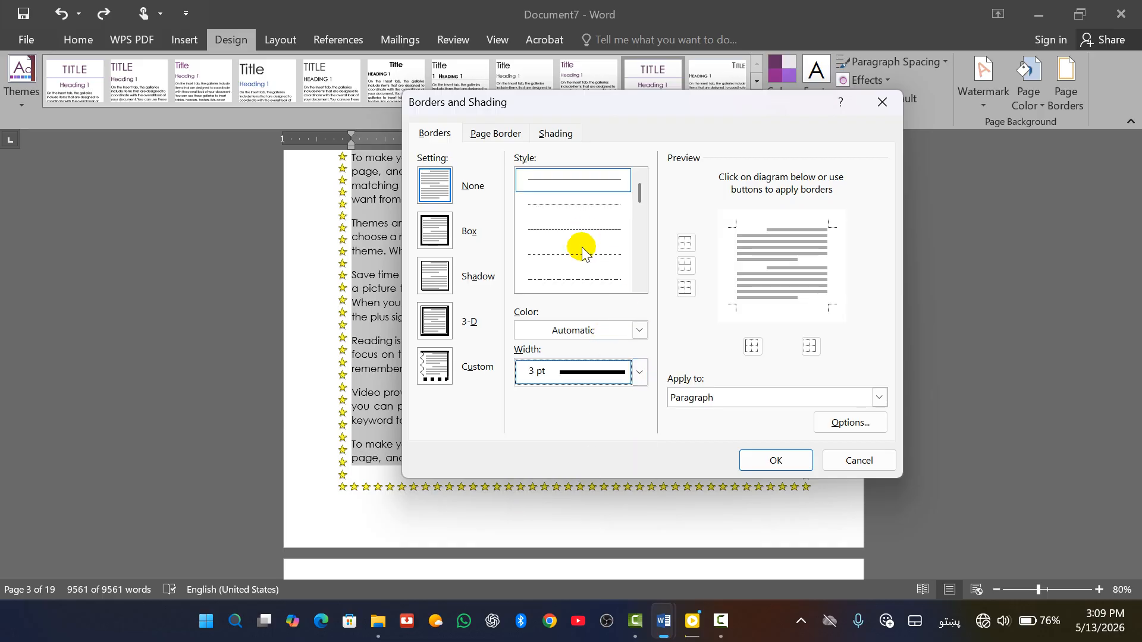
pyautogui.moveTo(640, 191); pyautogui.dragTo(641, 241)
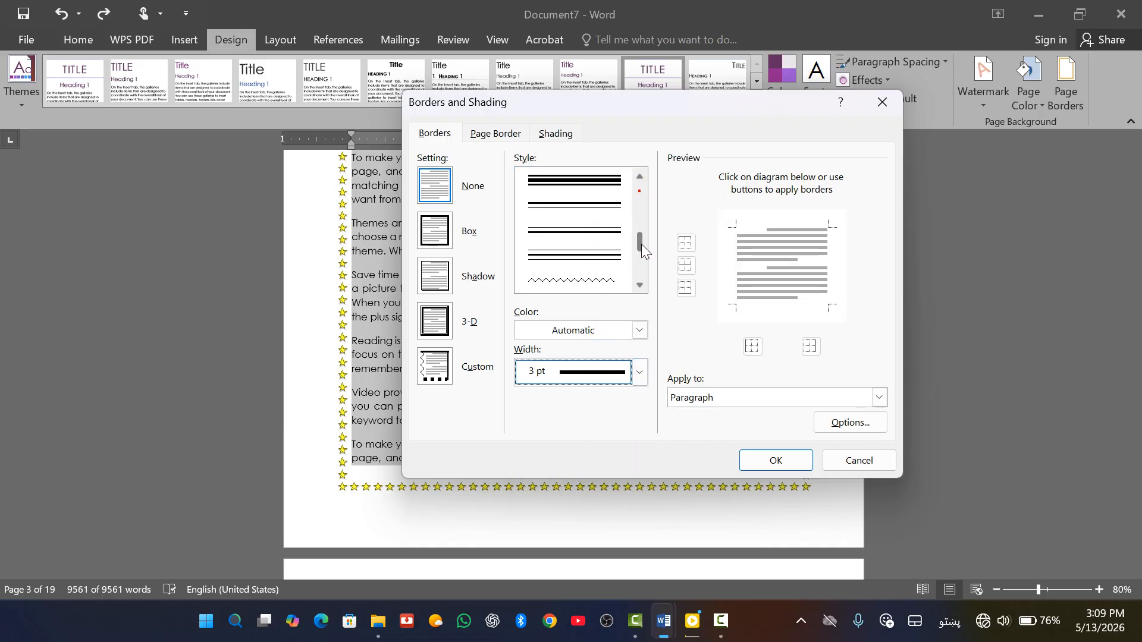
pyautogui.click(591, 244)
pyautogui.click(755, 462)
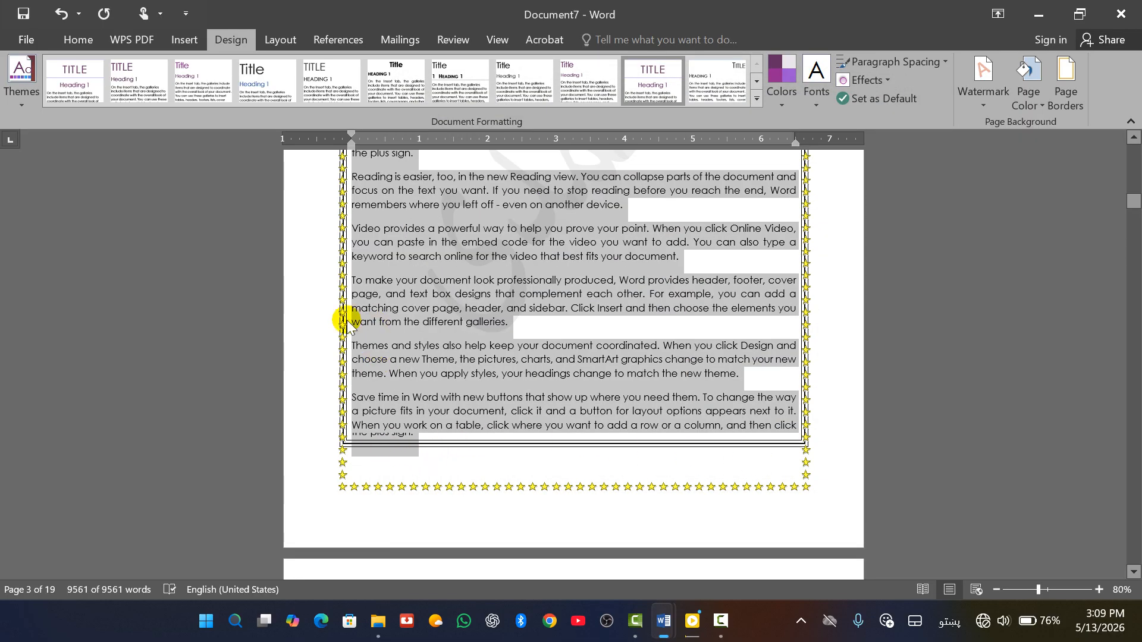
pyautogui.scroll(-1, 714, 544)
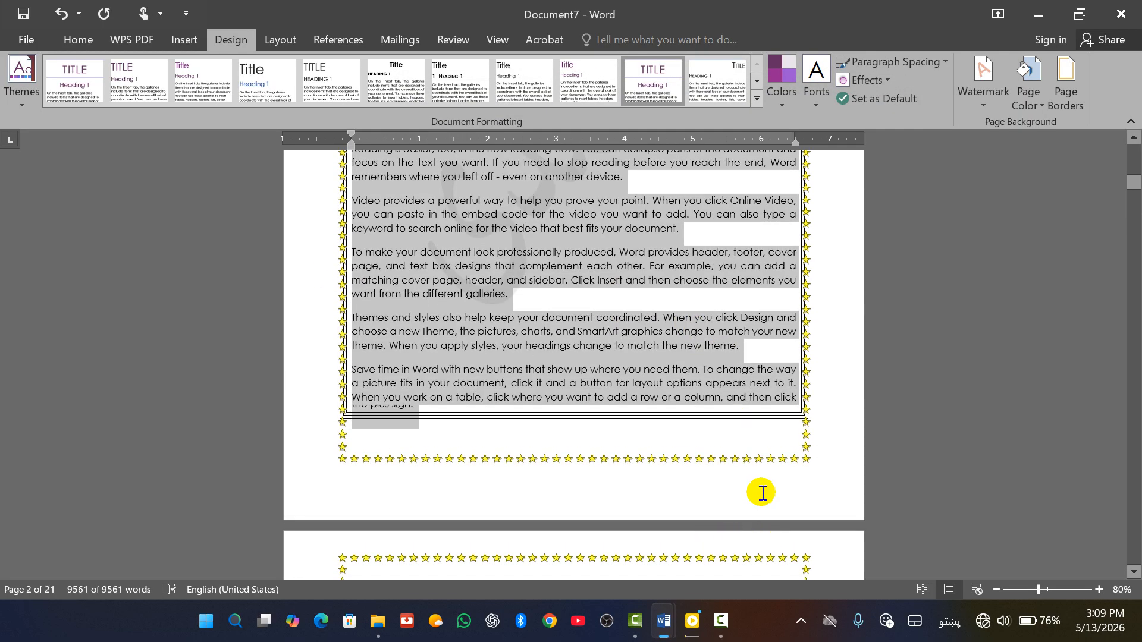
pyautogui.scroll(-4, 762, 493)
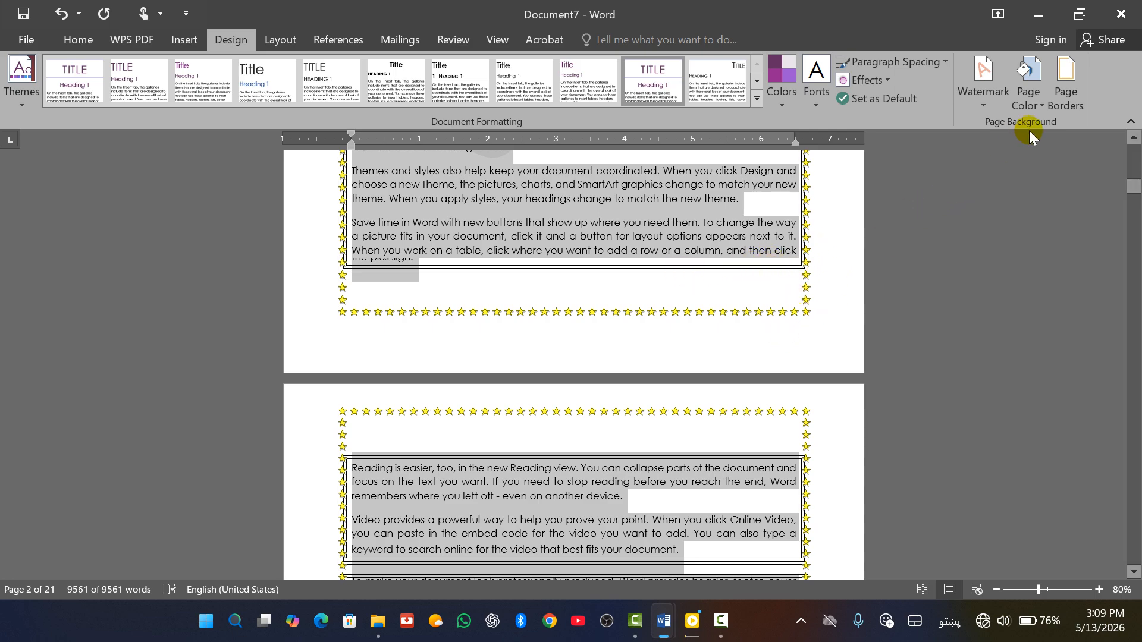
# Measure the star page border's margins from Edge of page, apply it and review the spacing across several pages
pyautogui.click(1065, 86)
pyautogui.click(864, 426)
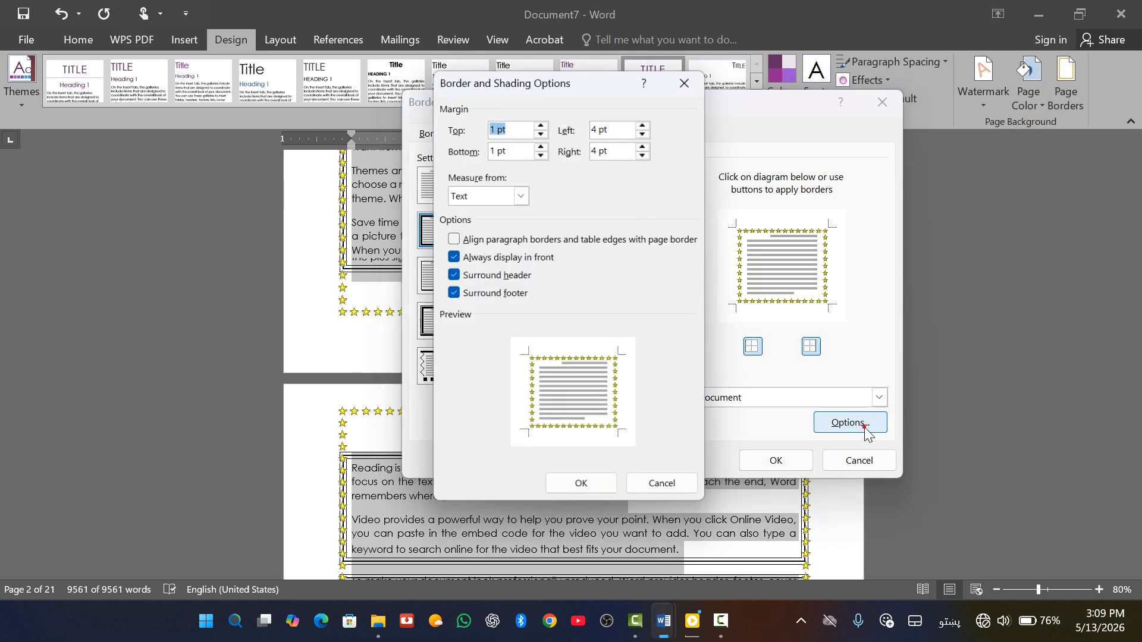
pyautogui.click(509, 201)
pyautogui.click(475, 224)
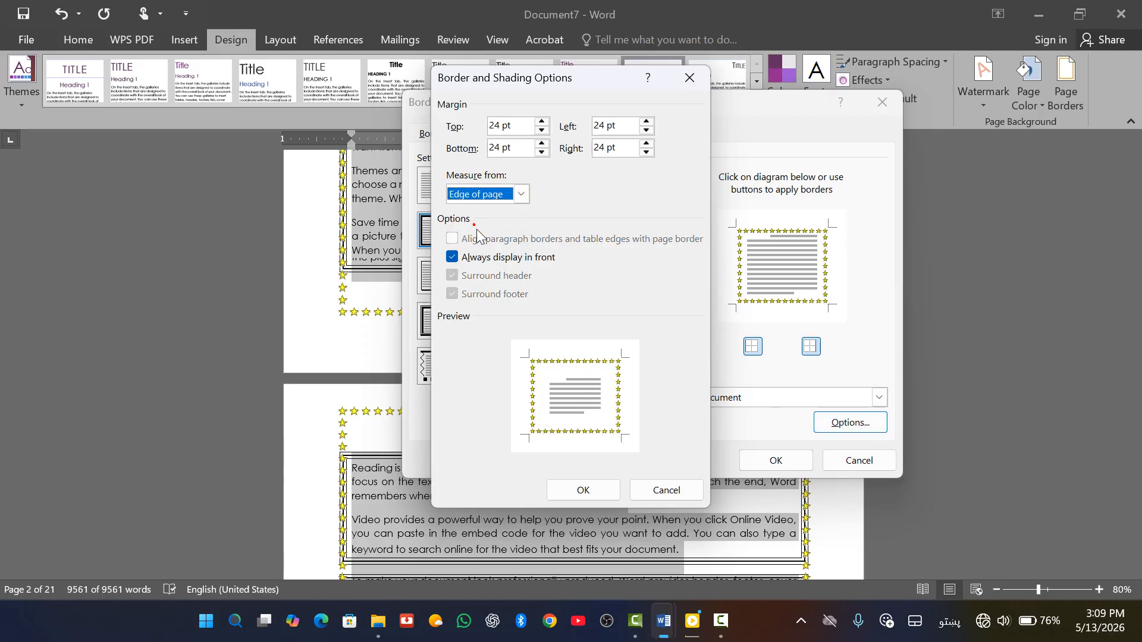
pyautogui.click(606, 493)
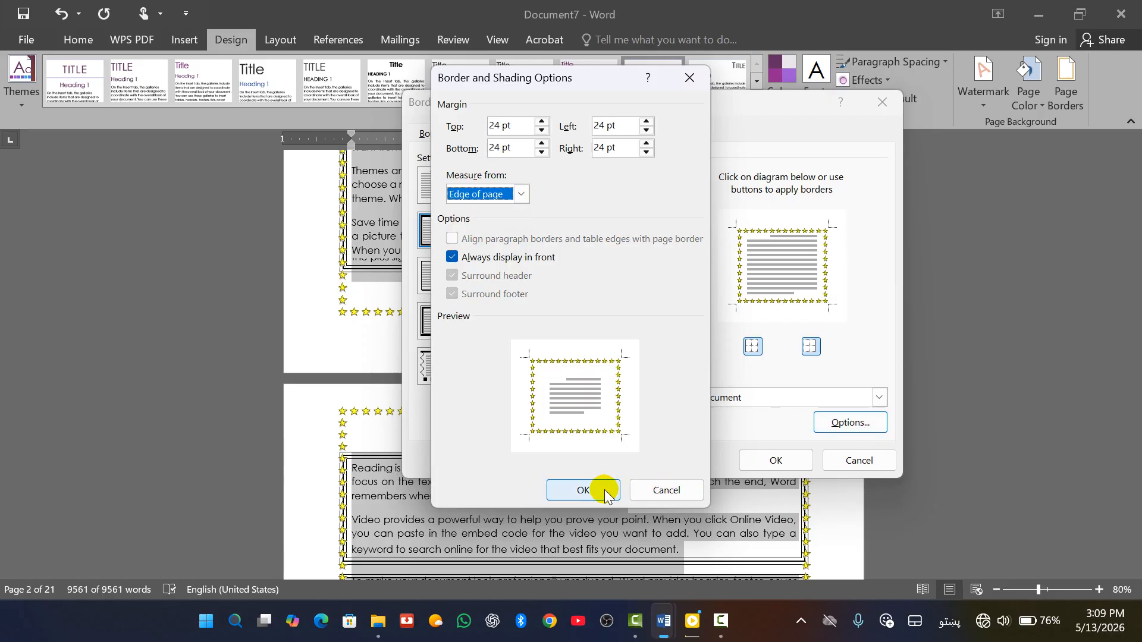
pyautogui.click(774, 460)
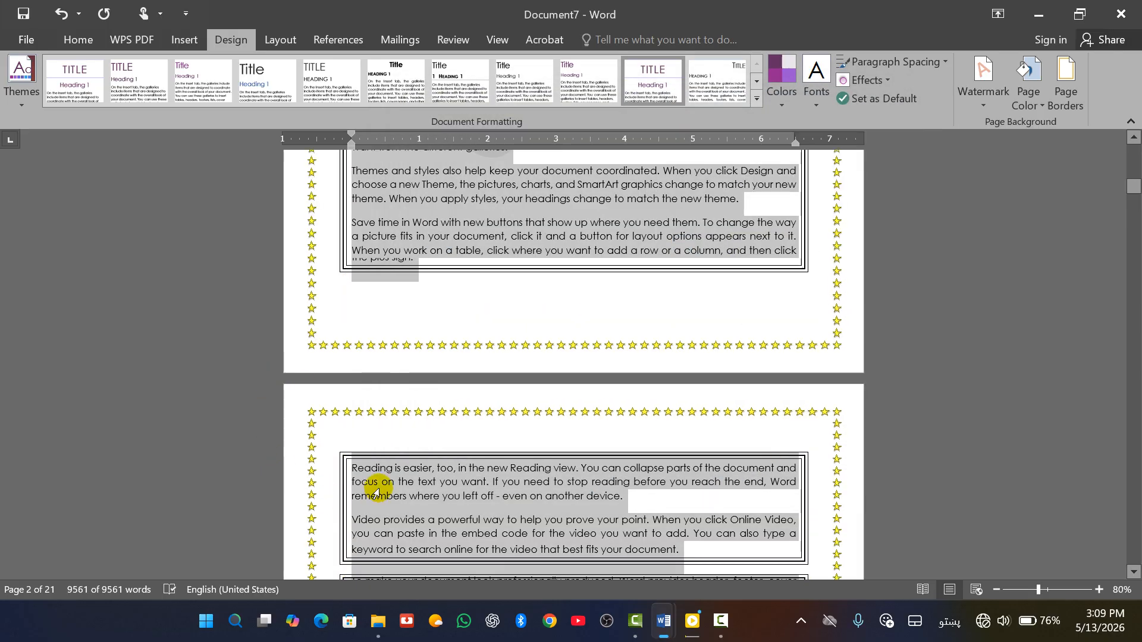
pyautogui.scroll(-5, 543, 440)
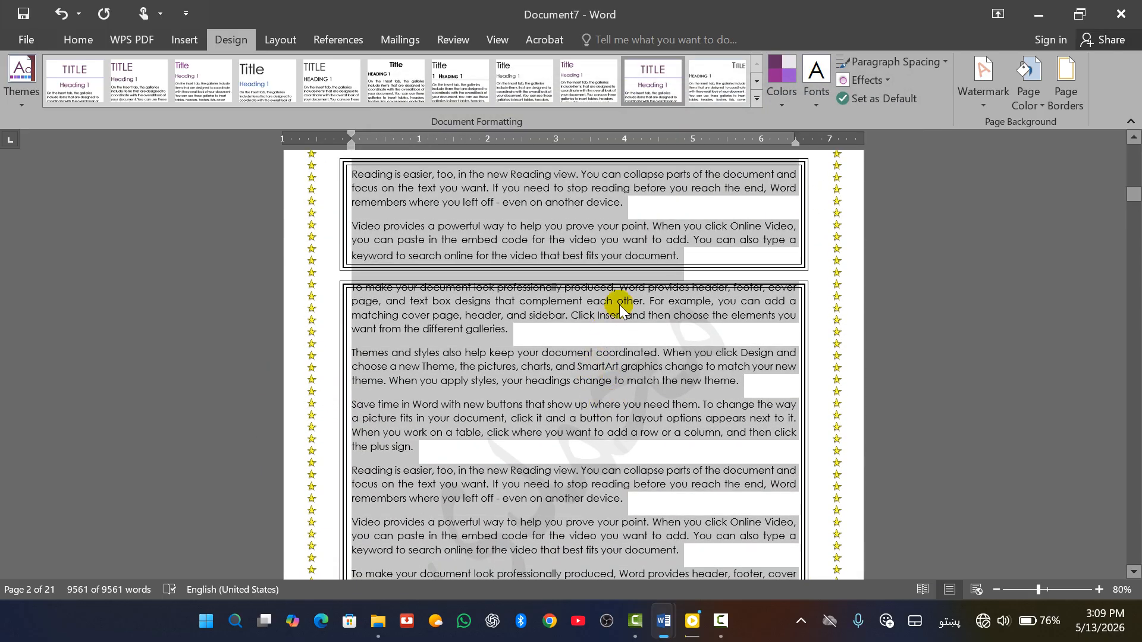
pyautogui.scroll(-9, 597, 397)
pyautogui.scroll(9, 591, 327)
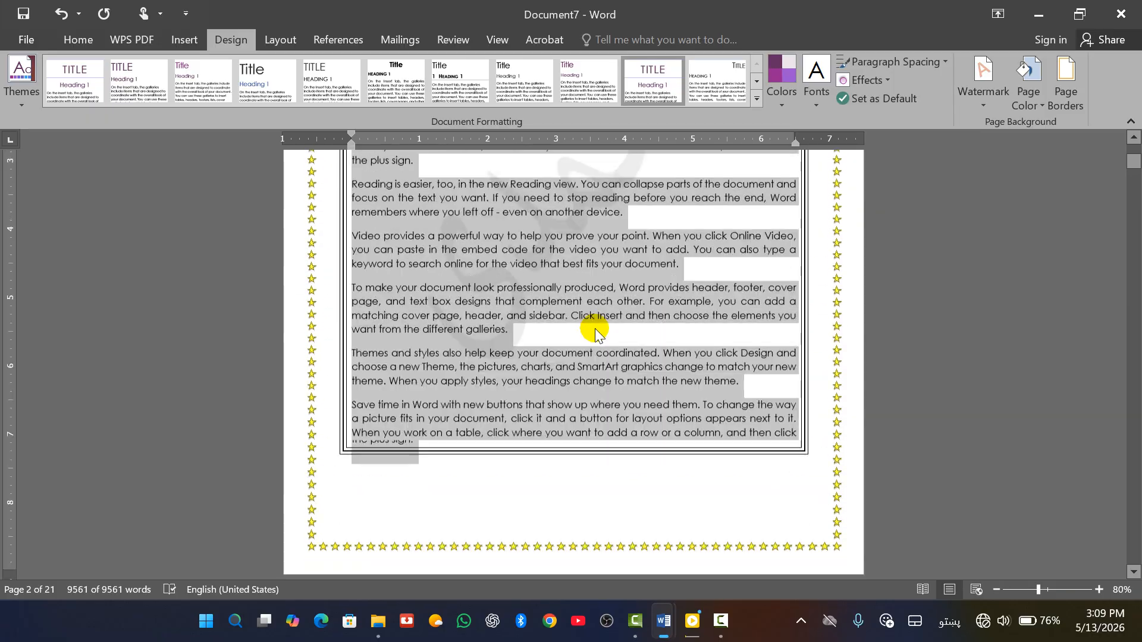
# Try measuring the star page border from Text with paragraph borders and table edges aligned to it, review the pages, and undo it
pyautogui.click(1079, 83)
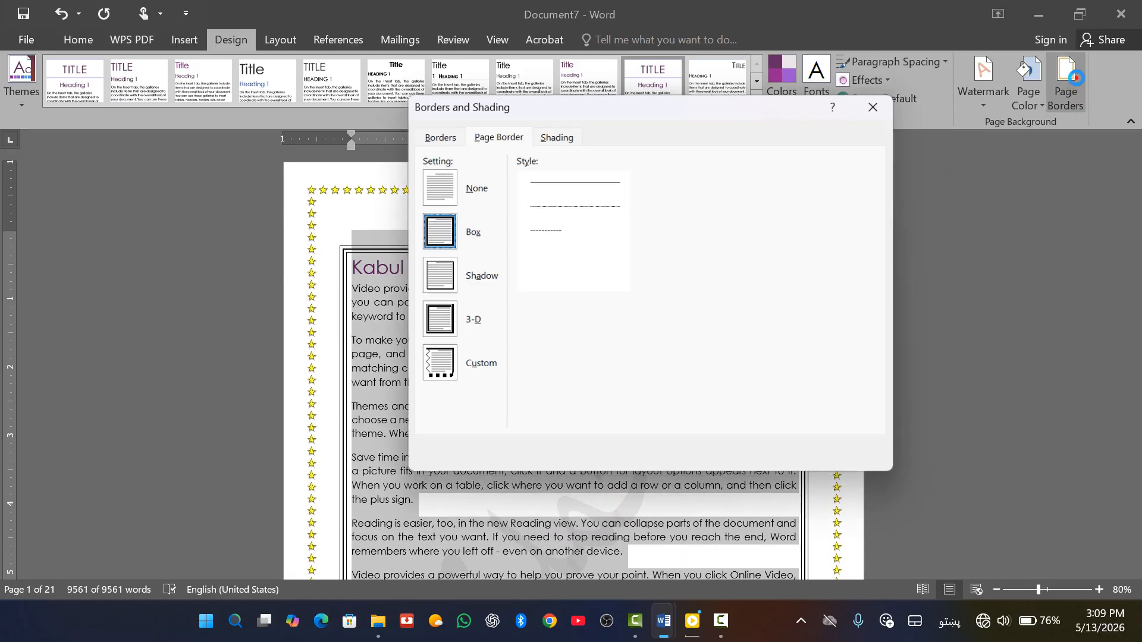
pyautogui.click(849, 401)
pyautogui.click(849, 401)
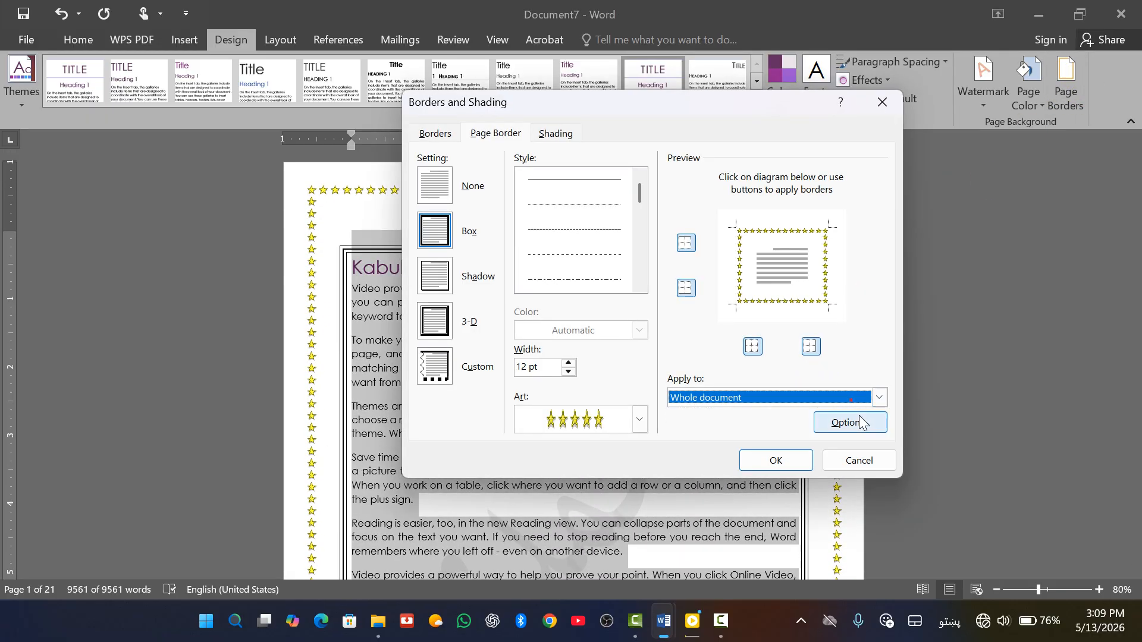
pyautogui.click(856, 422)
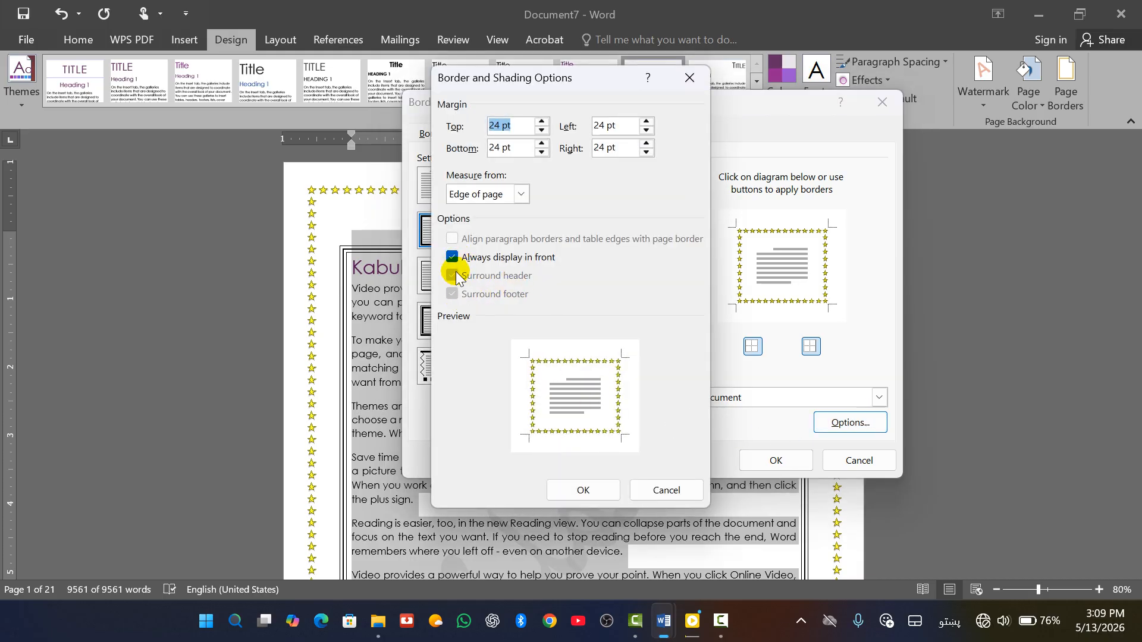
pyautogui.click(521, 194)
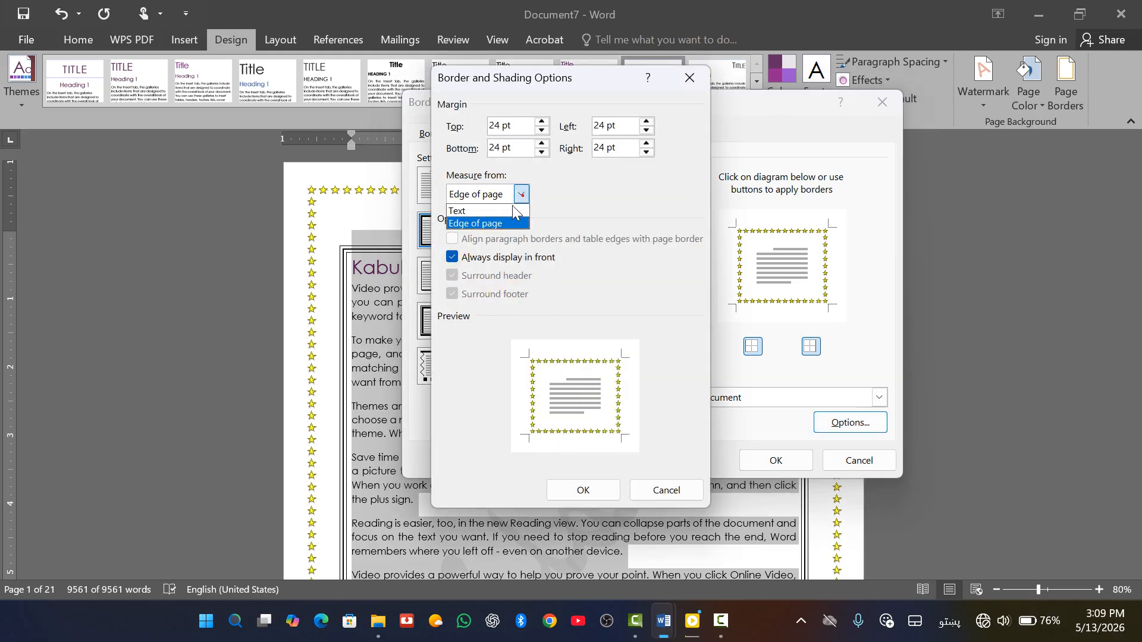
pyautogui.click(480, 210)
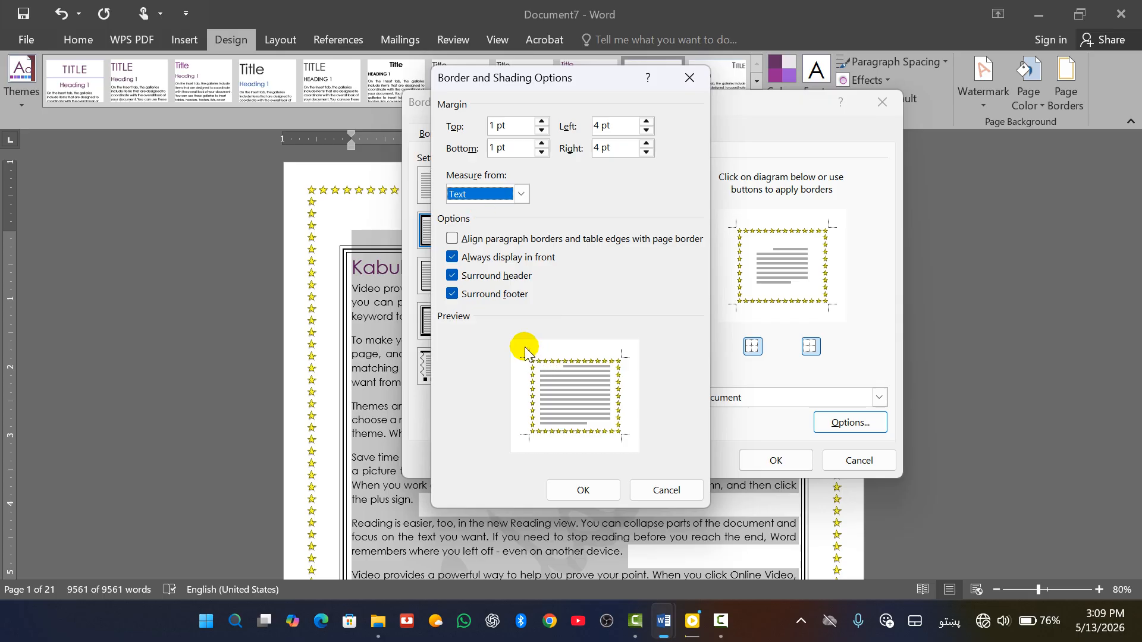
pyautogui.click(452, 241)
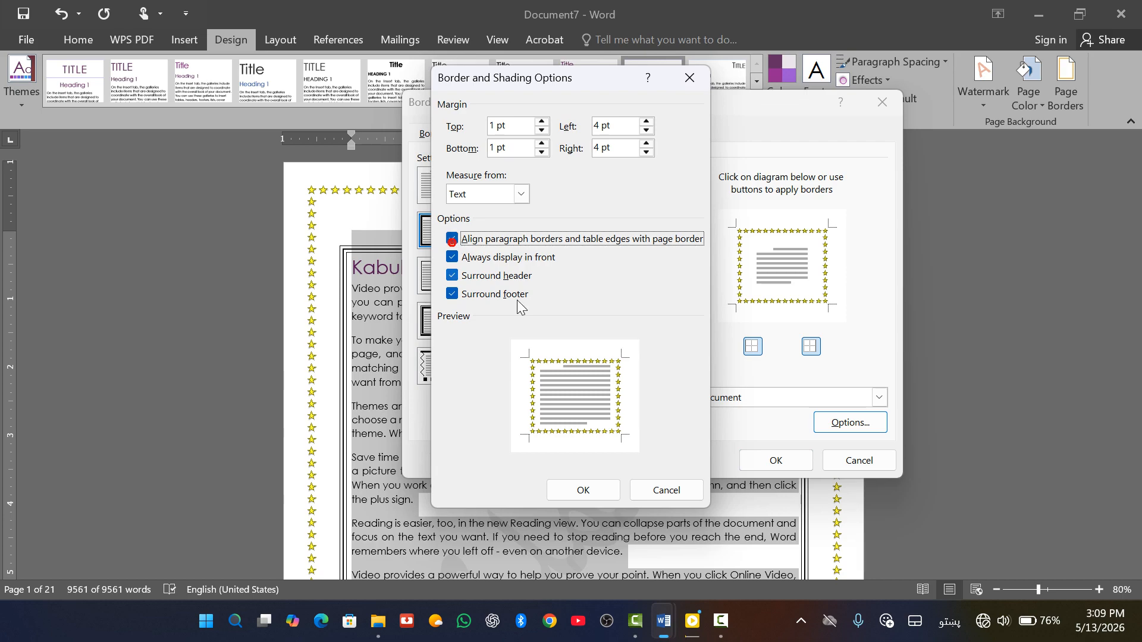
pyautogui.click(580, 491)
pyautogui.click(775, 460)
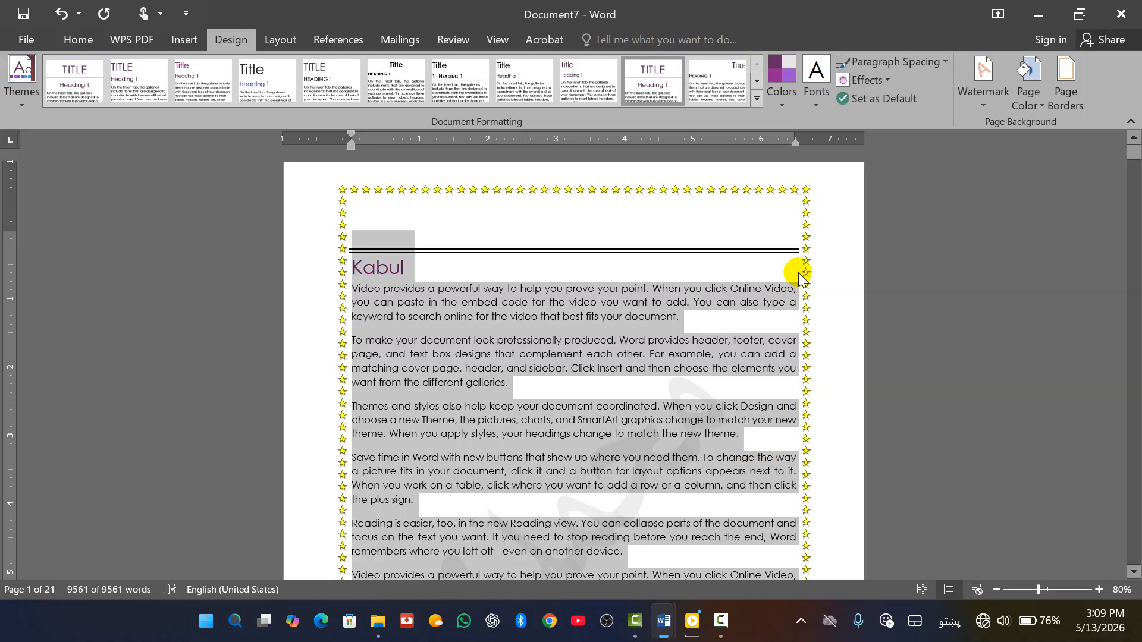
pyautogui.scroll(-4, 800, 280)
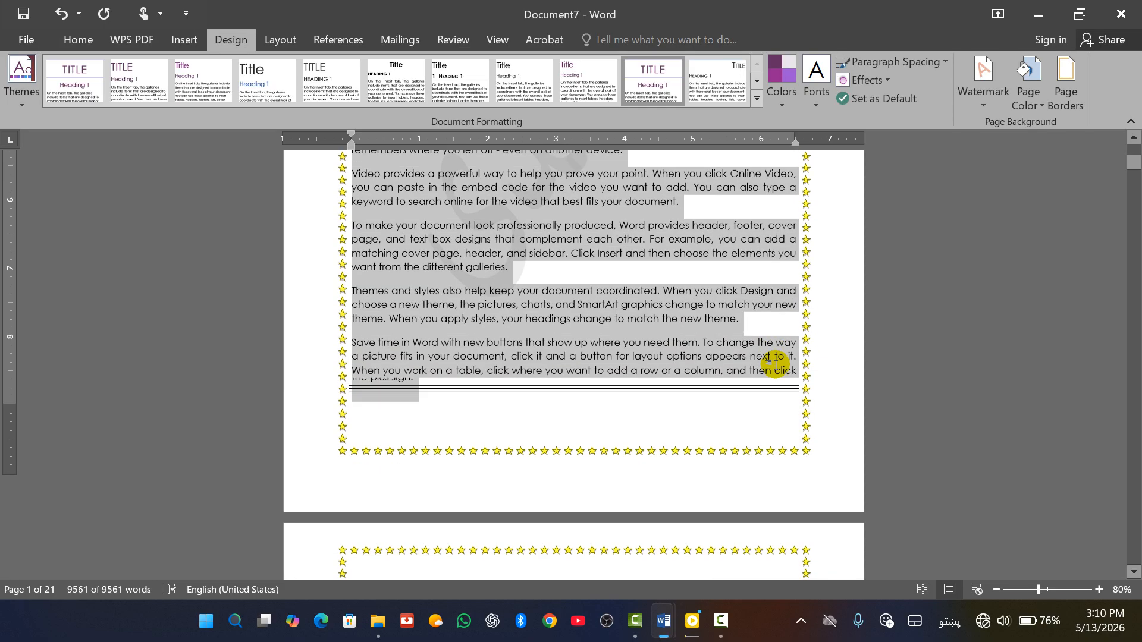
pyautogui.scroll(-5, 773, 345)
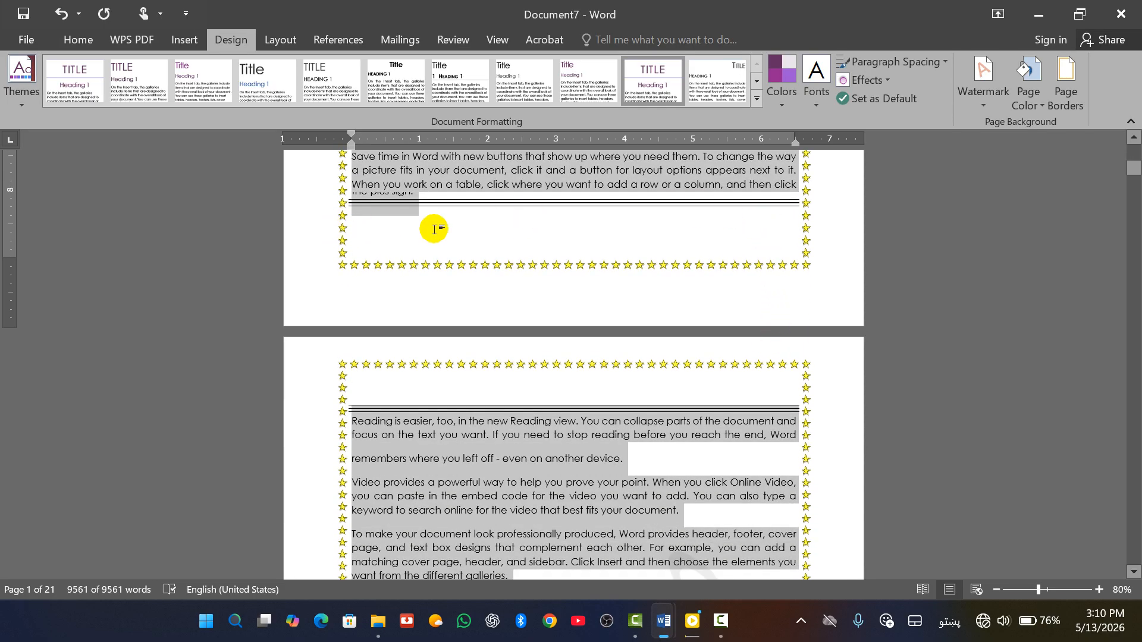
pyautogui.hotkey('ctrl', 'z')
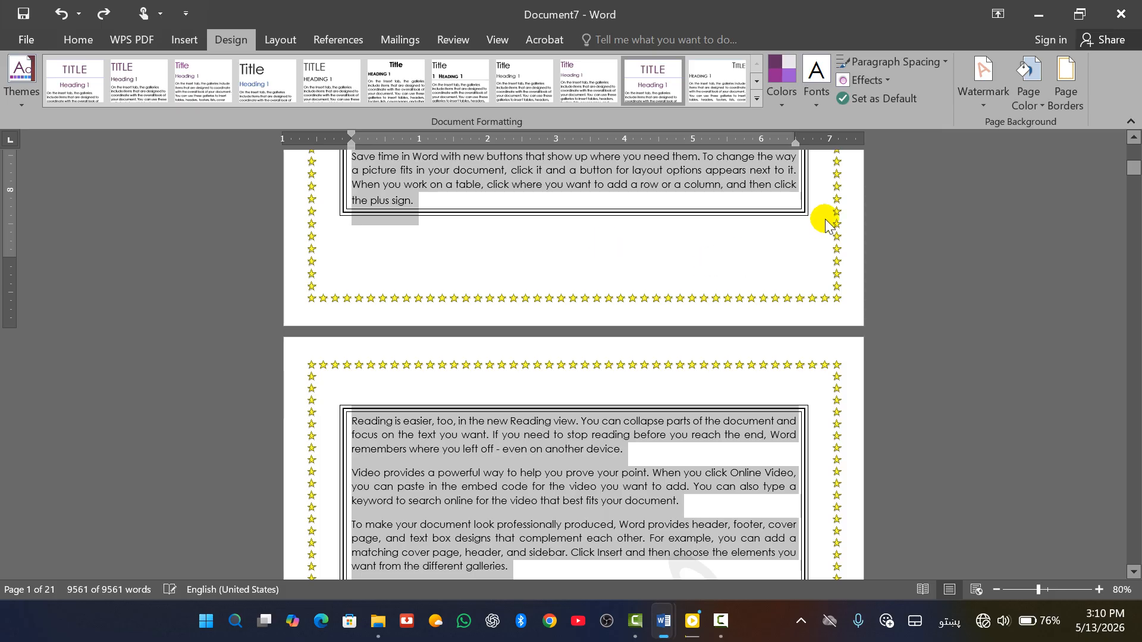
# Measure the whole document's star page border margins from Text, keeping the header and footer surrounded, and apply it
pyautogui.click(1062, 88)
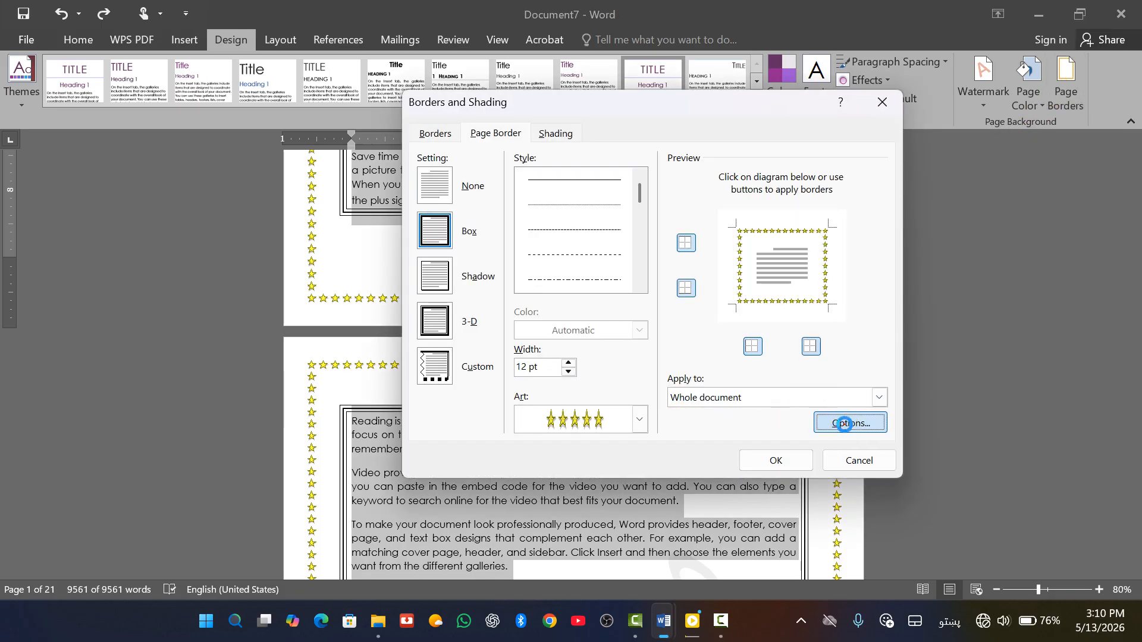
pyautogui.click(845, 423)
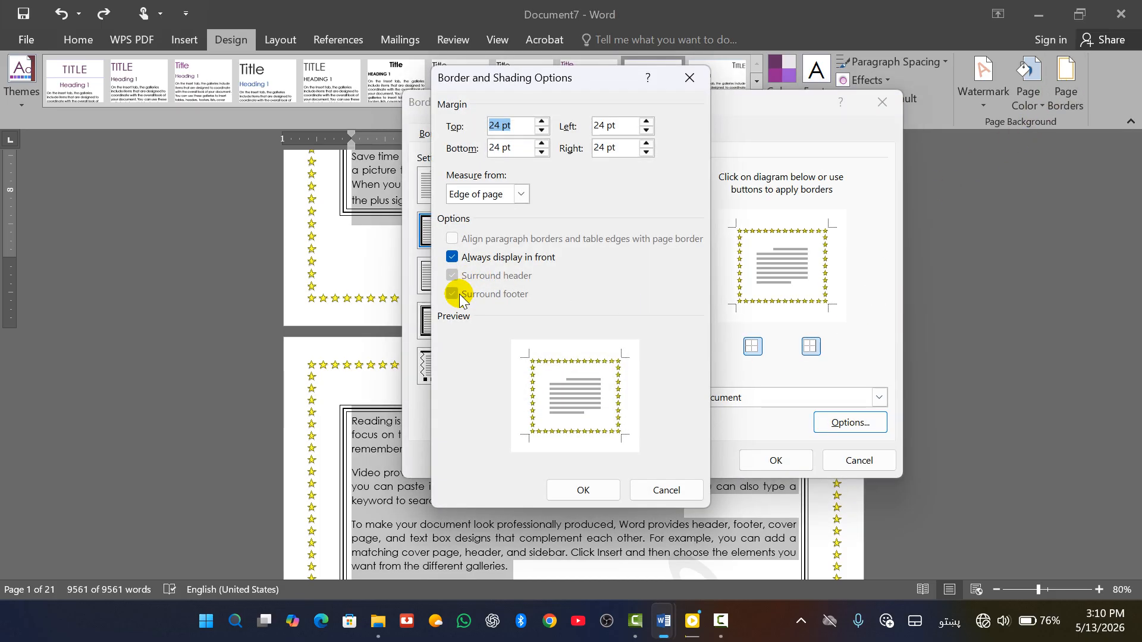
pyautogui.click(522, 195)
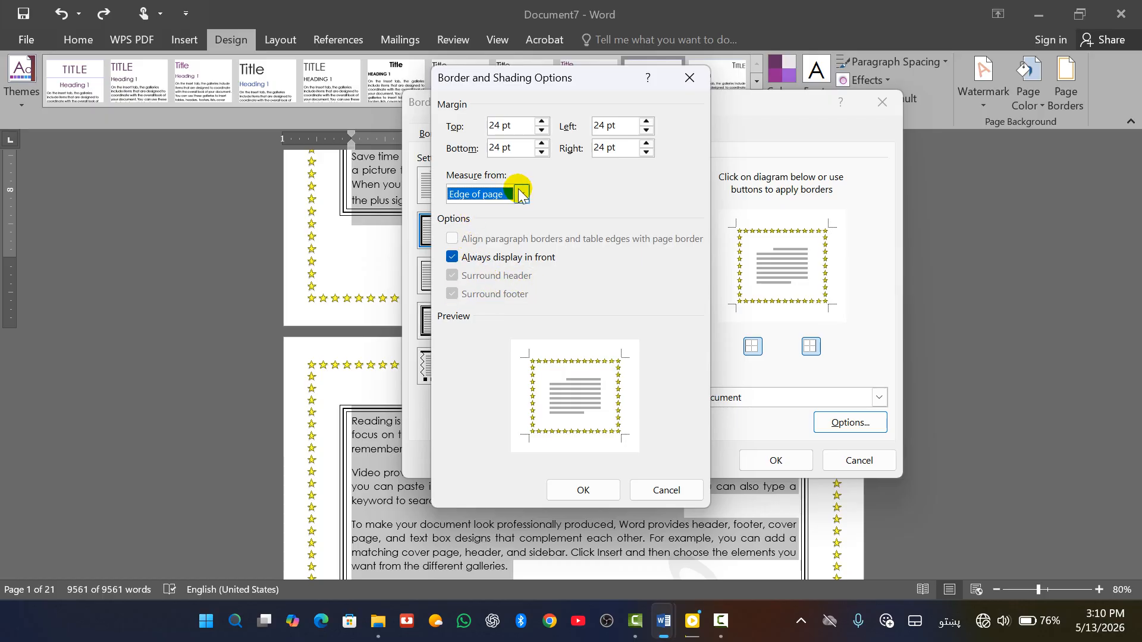
pyautogui.click(521, 194)
pyautogui.click(485, 213)
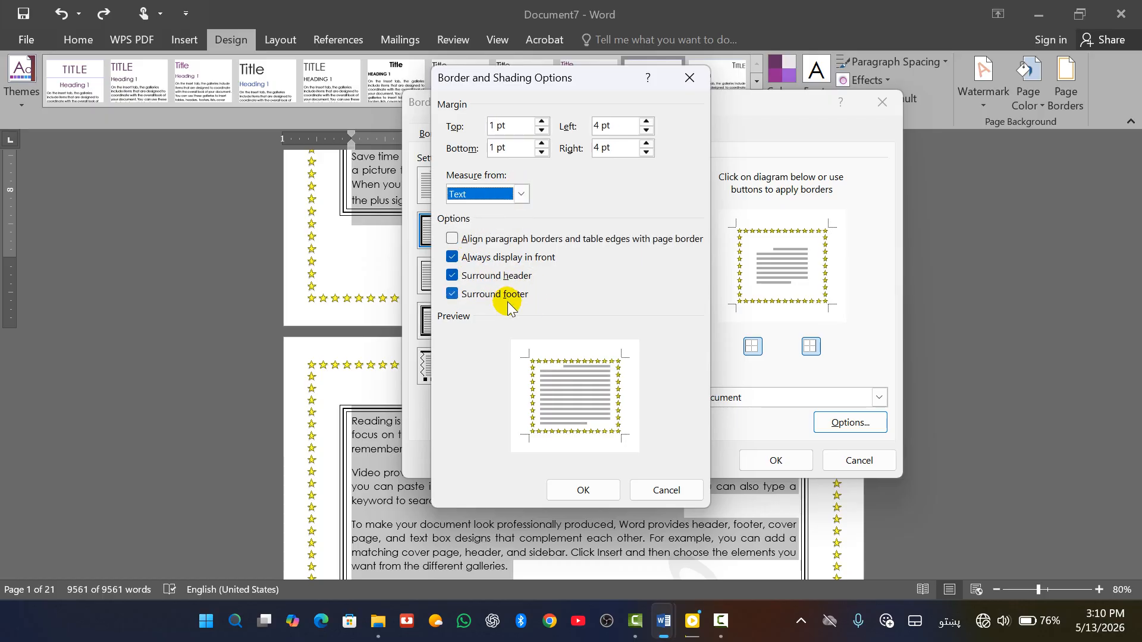
pyautogui.click(595, 492)
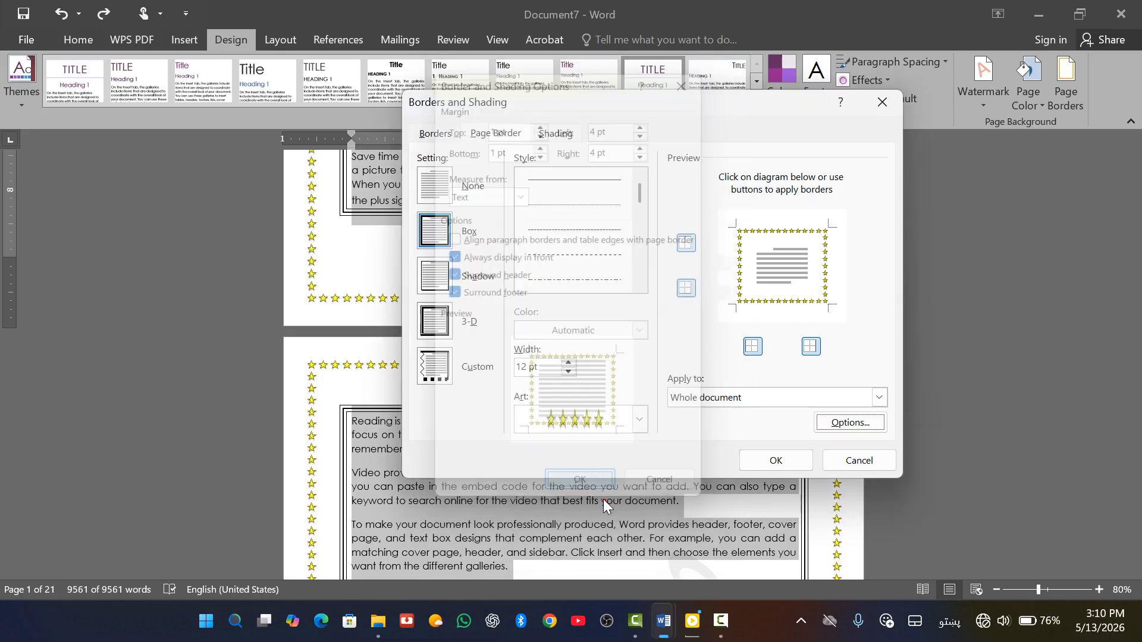
pyautogui.click(777, 459)
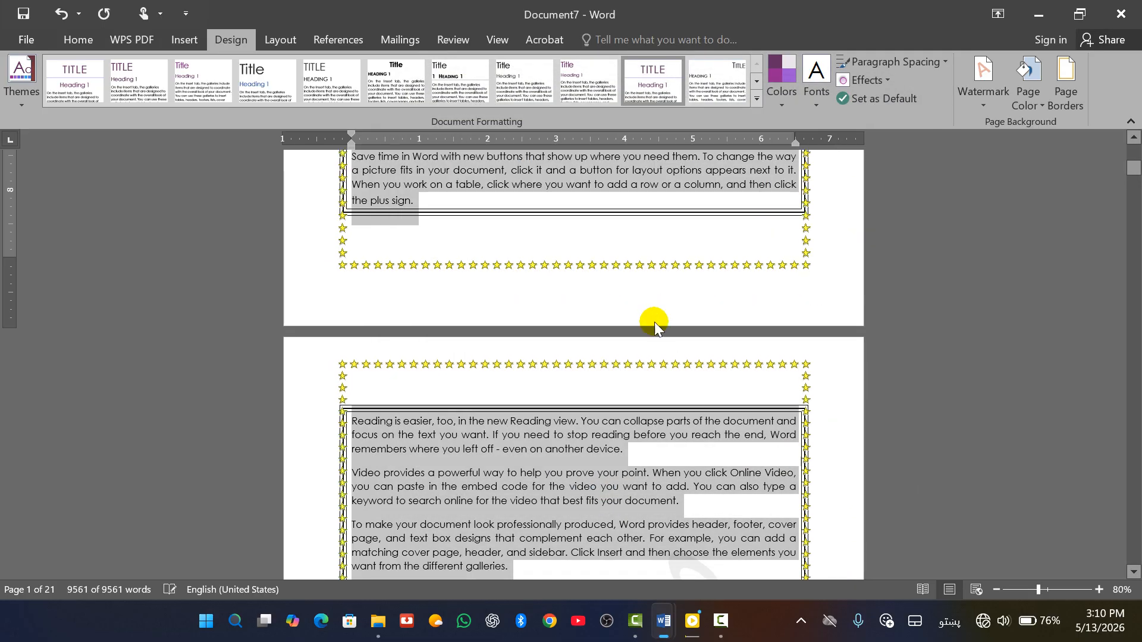
# Open the first page's header for editing and enter the centred text "د محمد اکاډمی"
pyautogui.scroll(6, 655, 323)
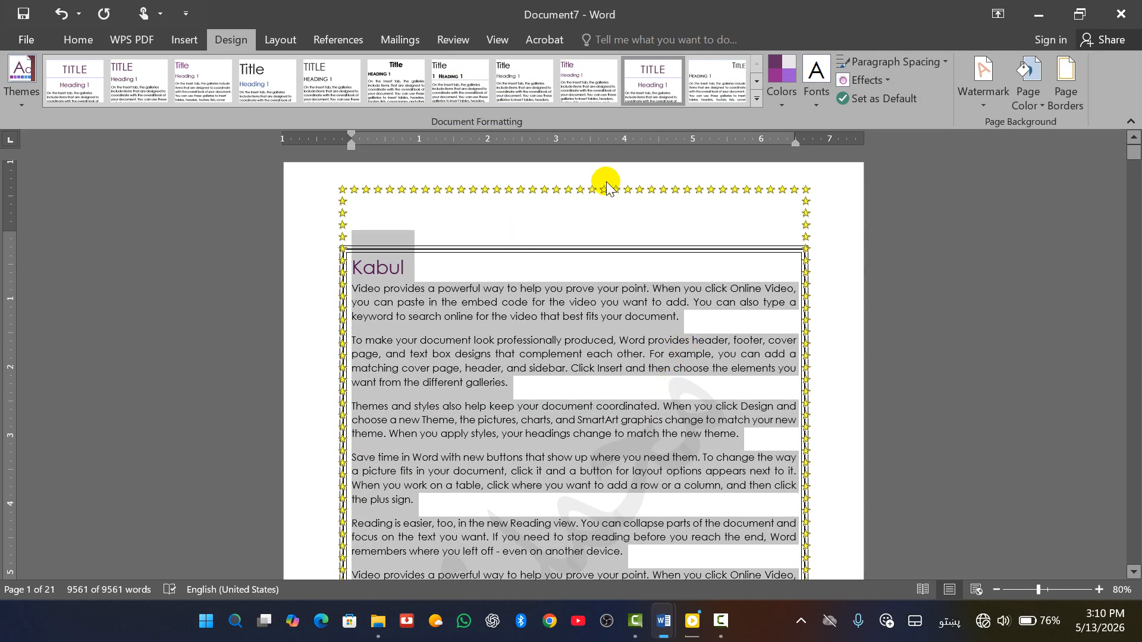
pyautogui.doubleClick(607, 182)
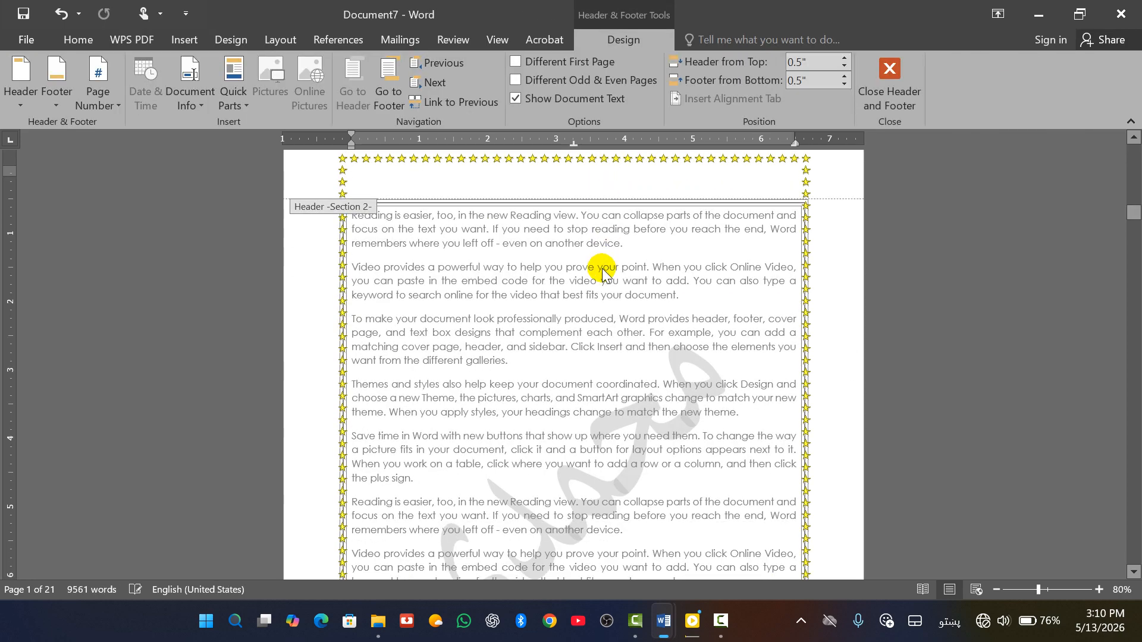
pyautogui.scroll(-5, 599, 282)
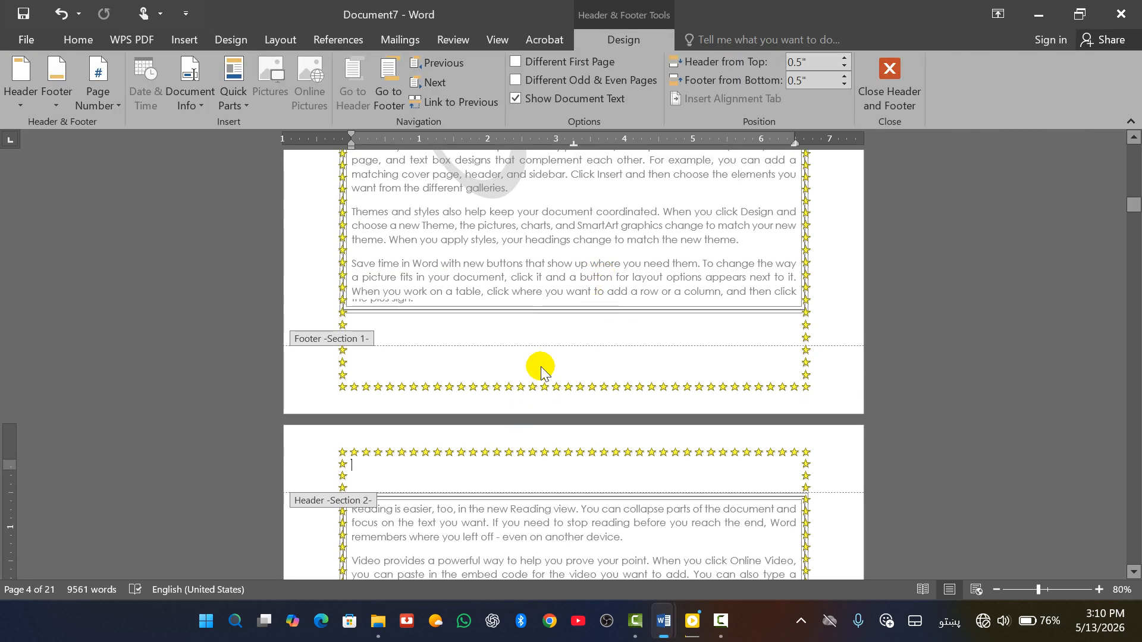
pyautogui.scroll(-15, 532, 428)
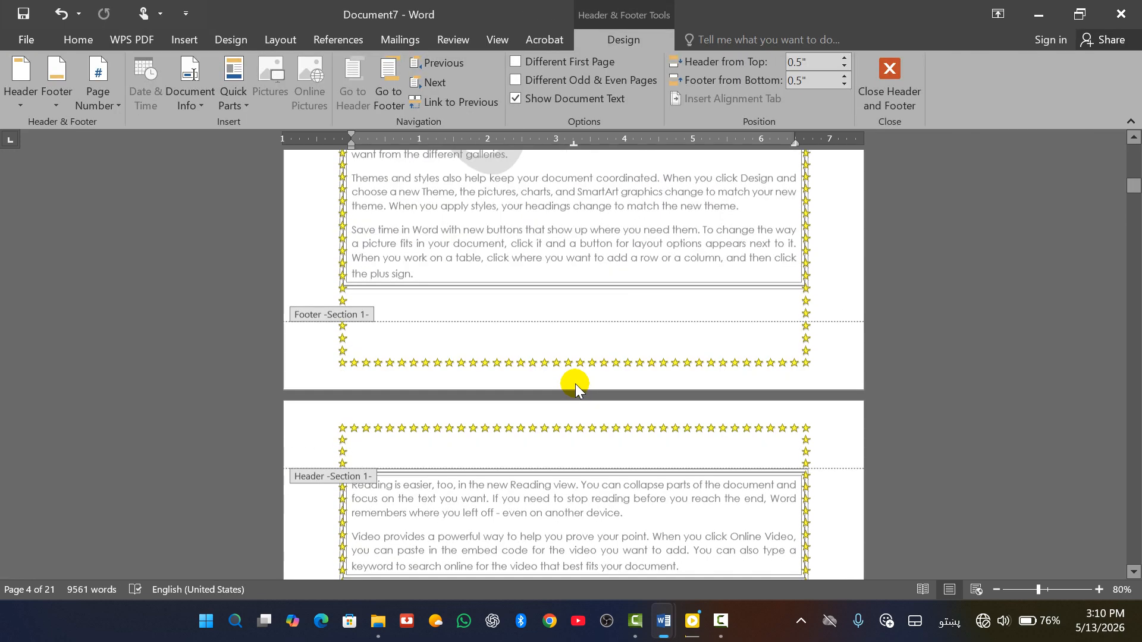
pyautogui.scroll(3, 591, 375)
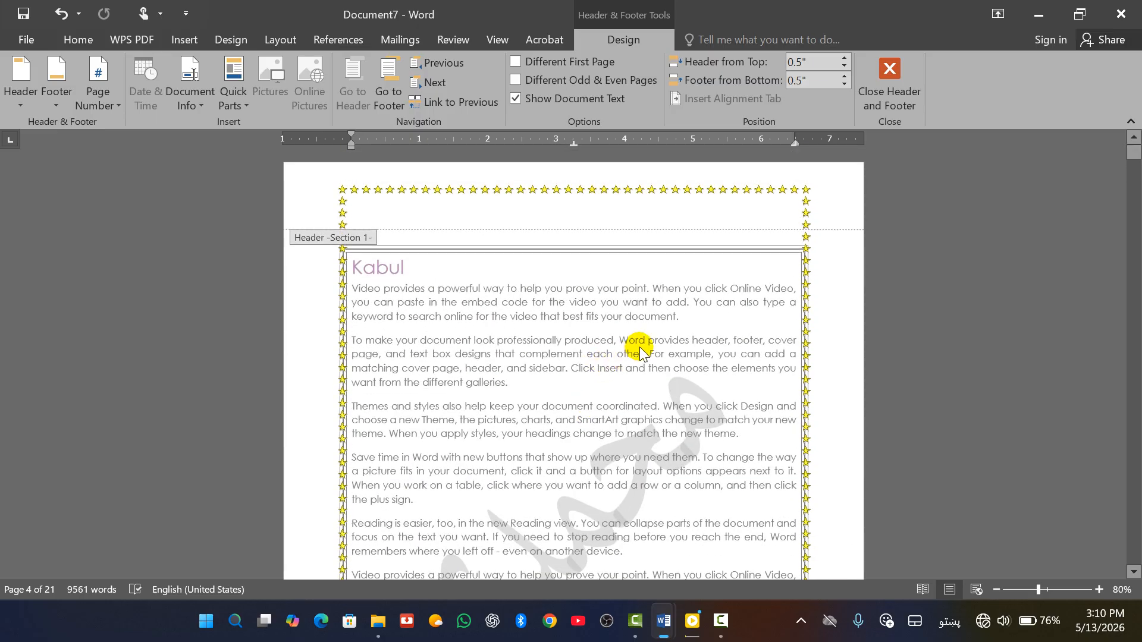
pyautogui.click(637, 220)
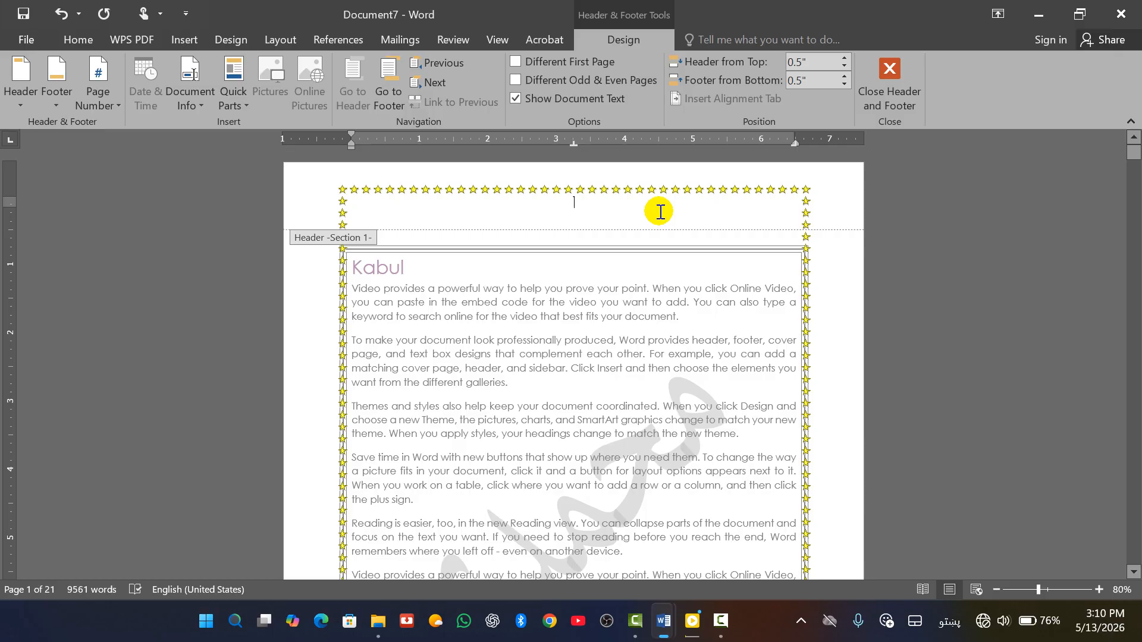
pyautogui.write('د محمد اکاډمی')
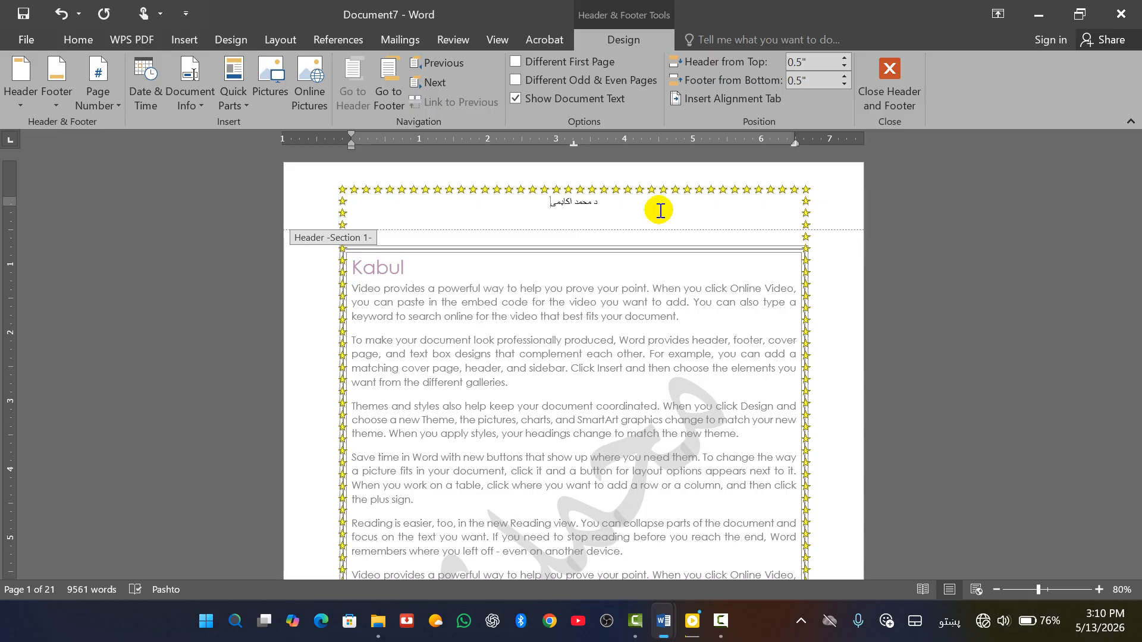
# Make the header text bold and enlarge it to 20 pt
pyautogui.click(661, 211)
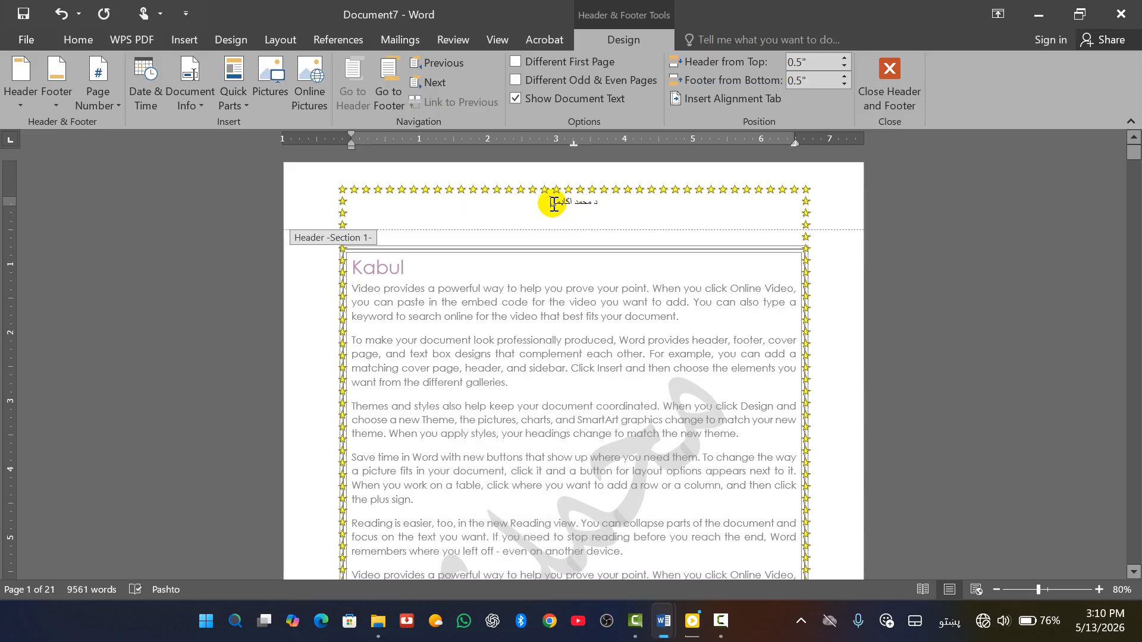
pyautogui.press('BackSpace')
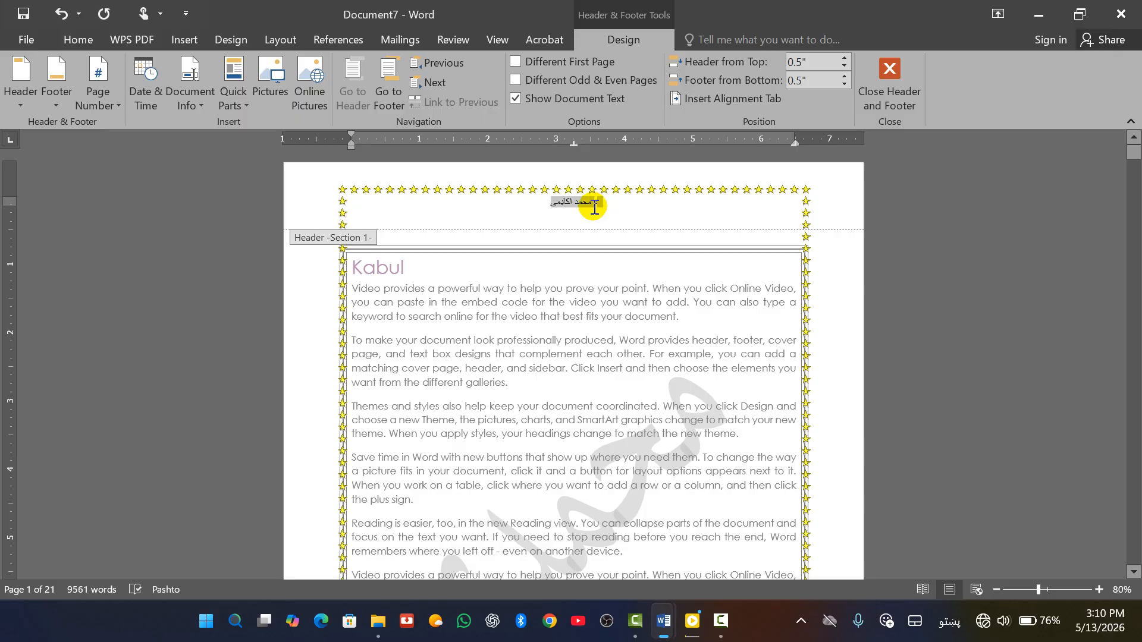
pyautogui.moveTo(594, 209); pyautogui.dragTo(614, 211)
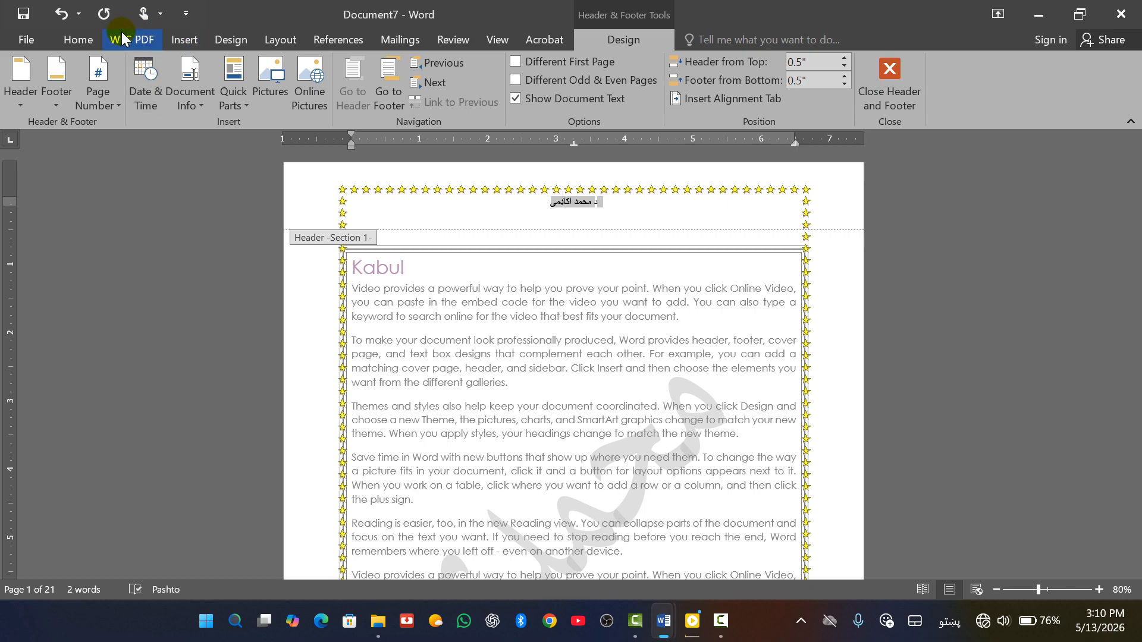
pyautogui.click(79, 39)
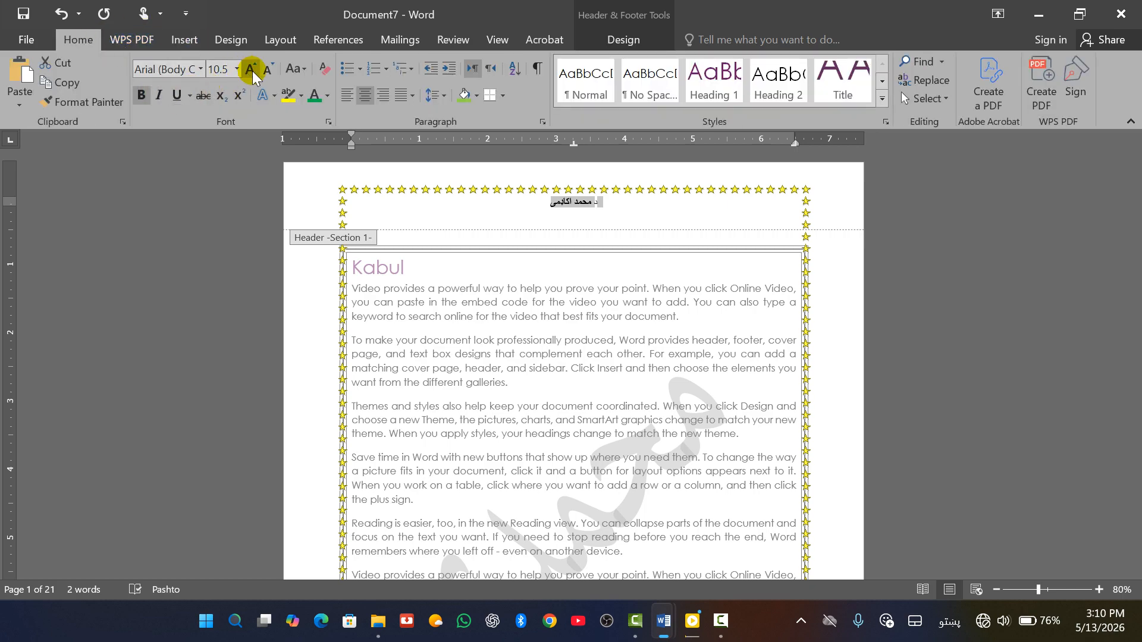
pyautogui.click(249, 70)
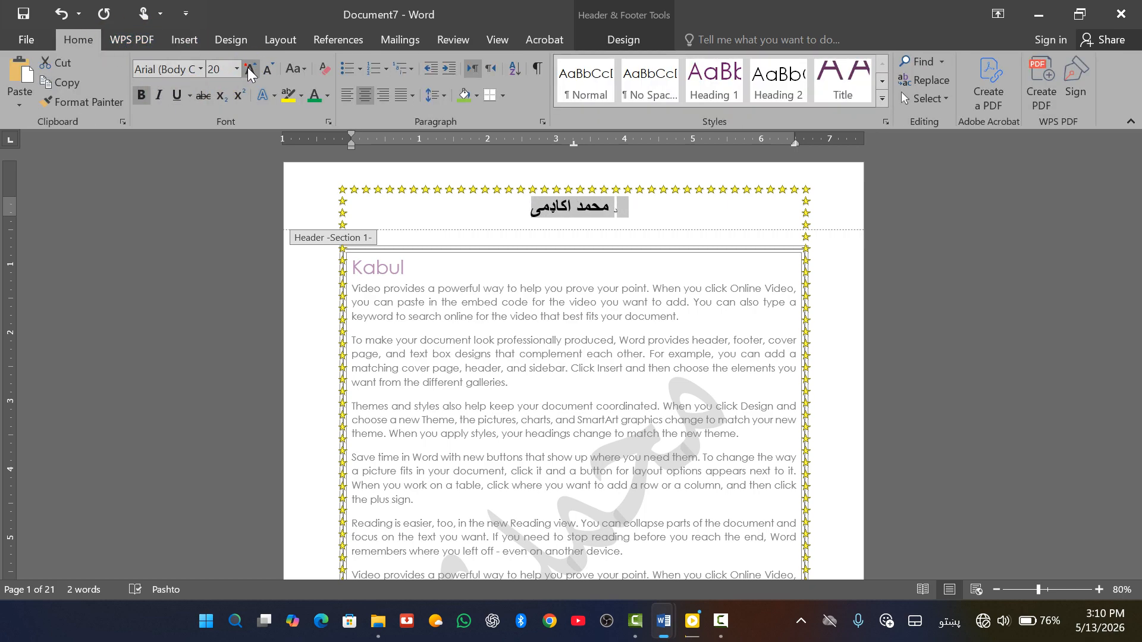
# Delete the leading "د" from the header text and return to the document body
pyautogui.click(627, 208)
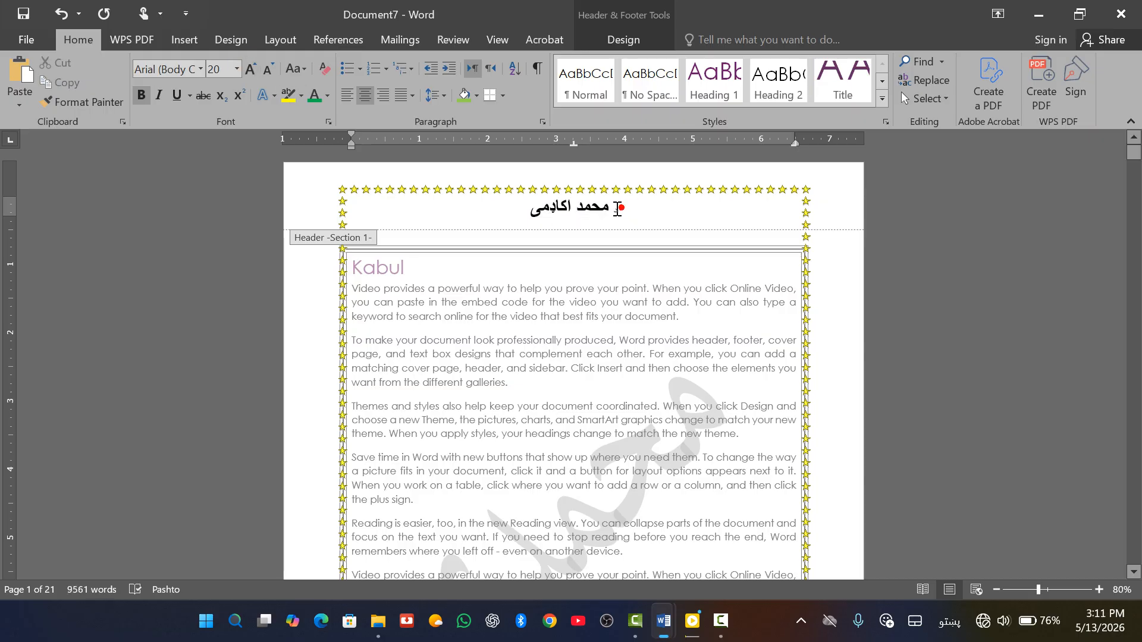
pyautogui.tripleClick(618, 208)
pyautogui.click(613, 208)
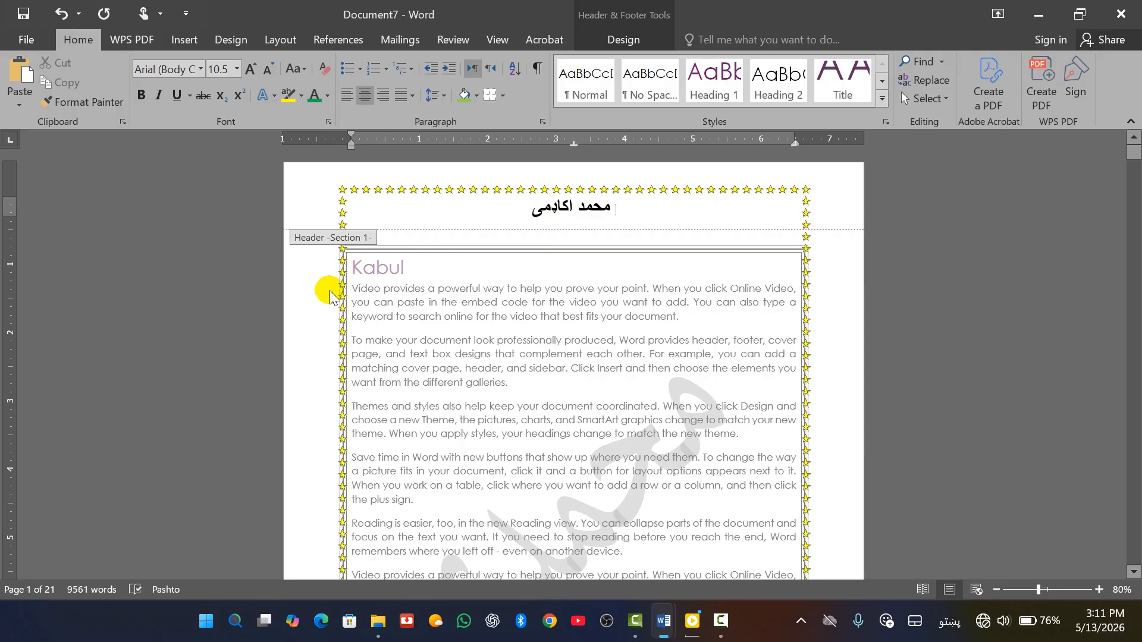
pyautogui.doubleClick(311, 285)
pyautogui.click(312, 282)
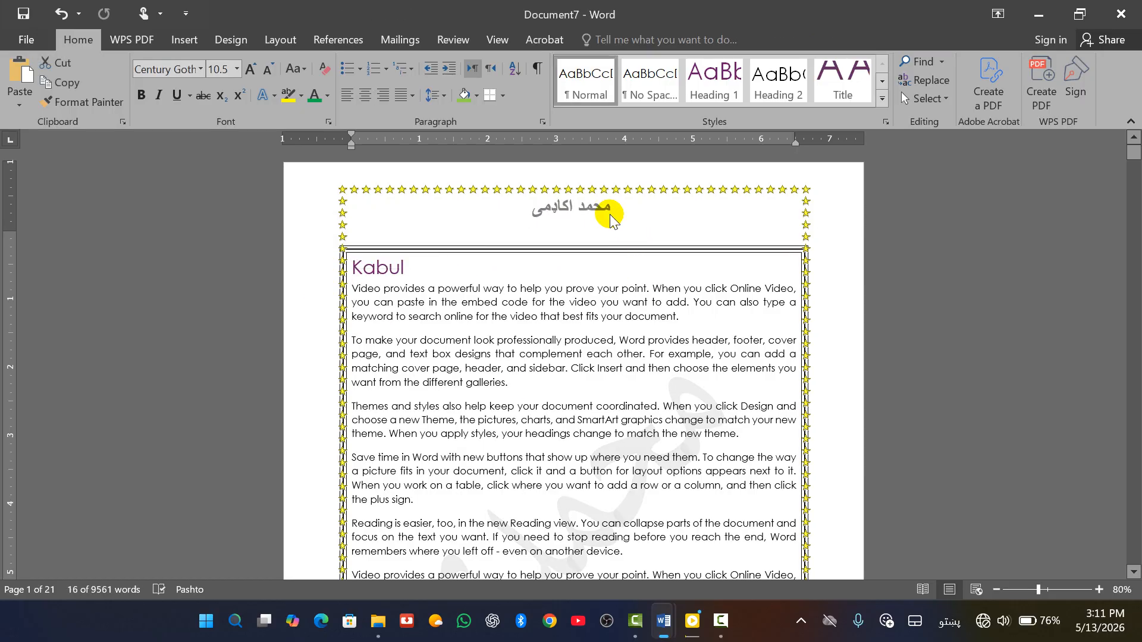
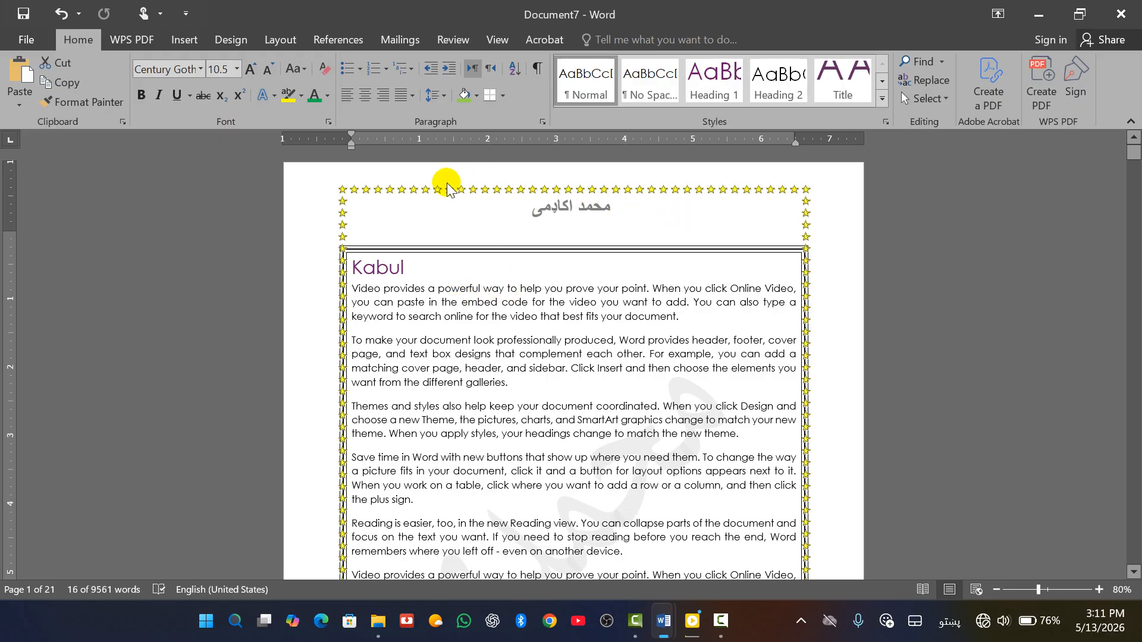
# Undo the last deletion in the header text and return to the document body
pyautogui.scroll(-5, 610, 364)
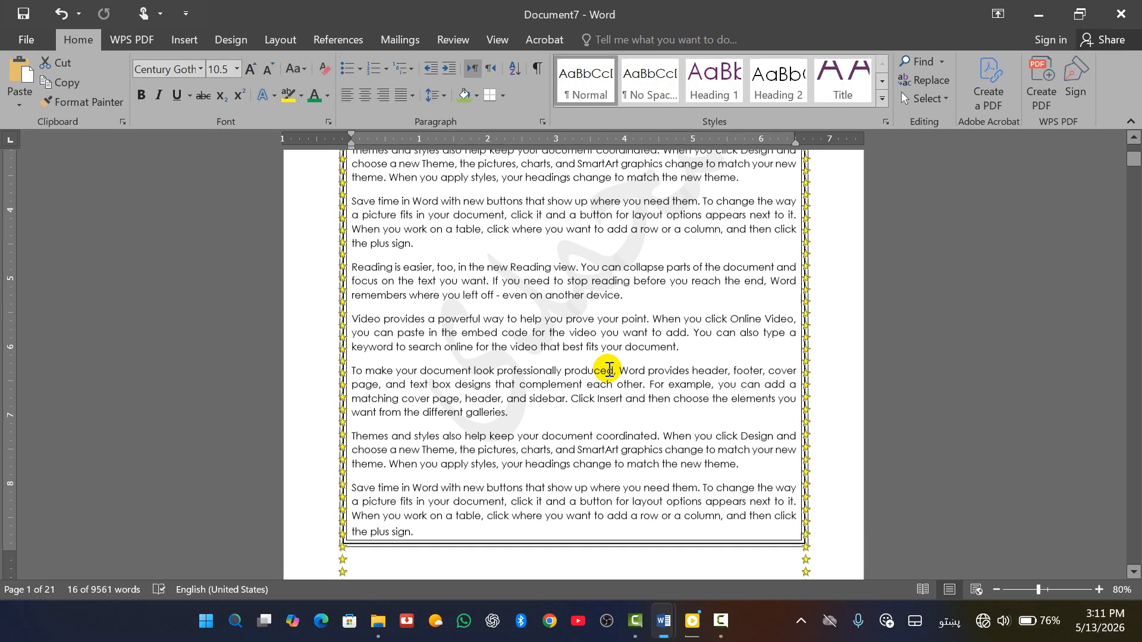
pyautogui.scroll(-3, 595, 387)
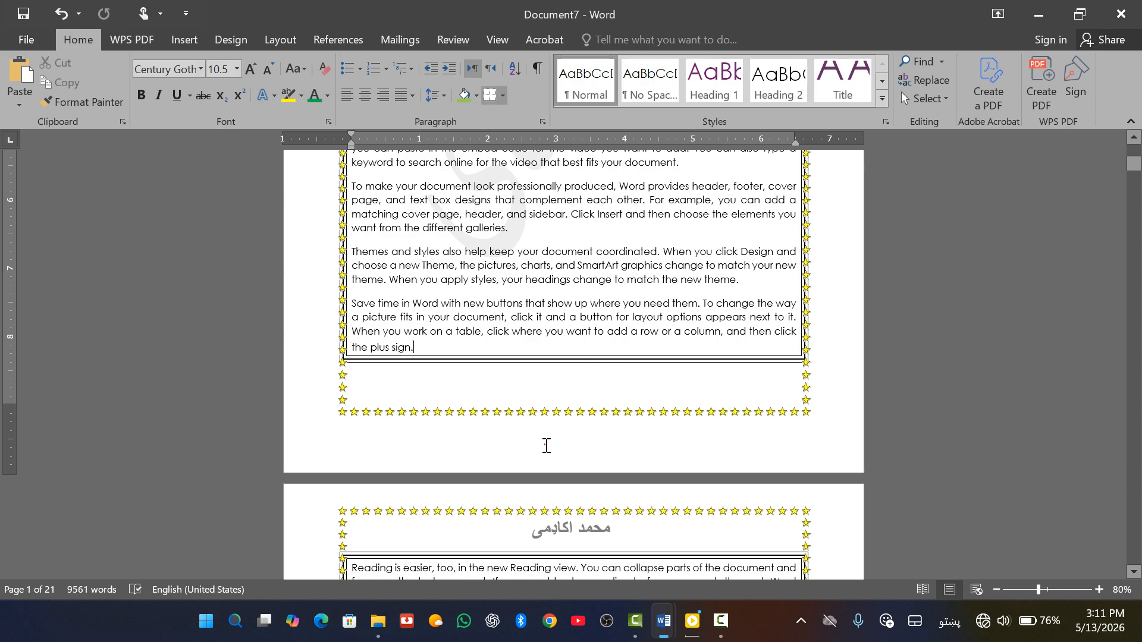
pyautogui.doubleClick(546, 445)
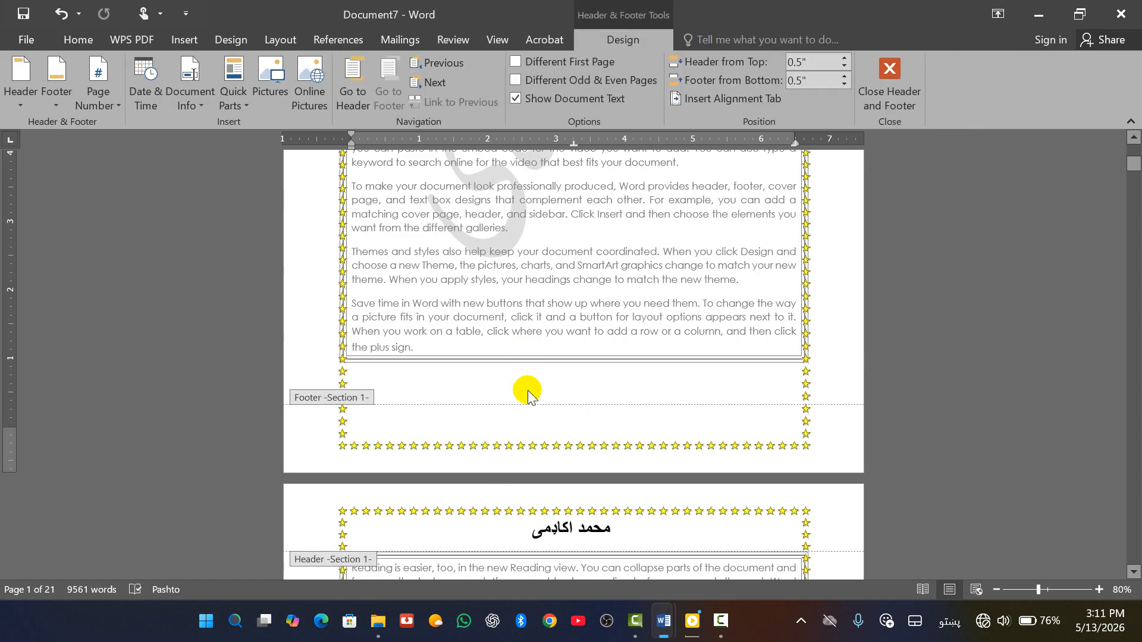
pyautogui.hotkey('ctrl', 'z')
pyautogui.scroll(-15, 552, 428)
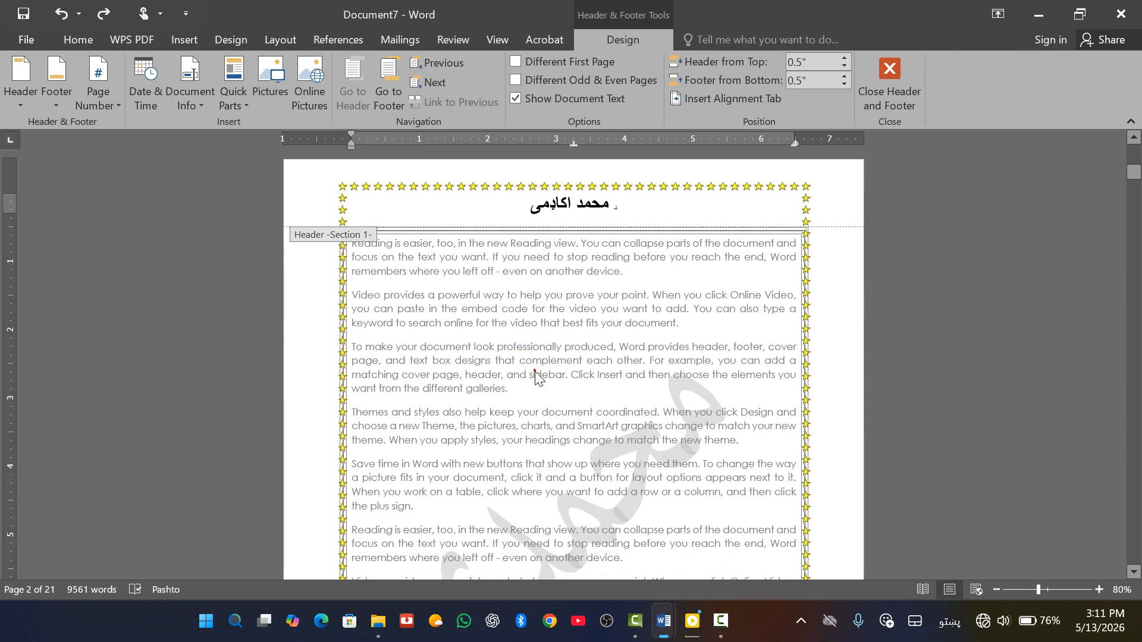
pyautogui.doubleClick(536, 375)
# Enter "ترتیب کوونکی :" followed by the author's full name in the second page's footer, and return to the document body
pyautogui.scroll(-5, 527, 388)
pyautogui.scroll(-4, 524, 390)
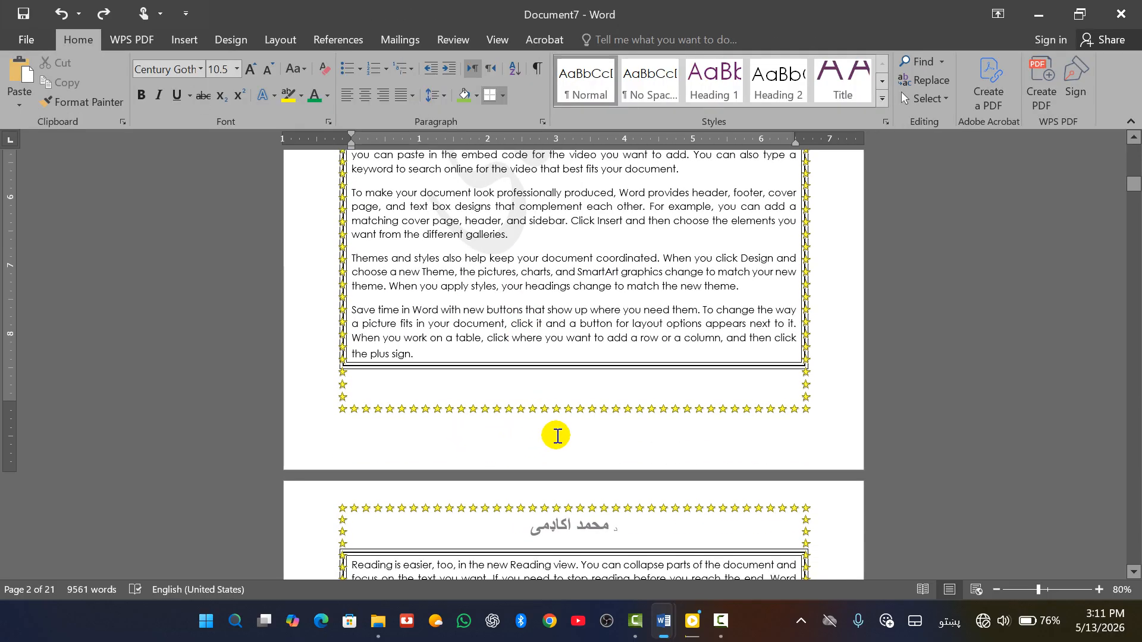
pyautogui.doubleClick(564, 447)
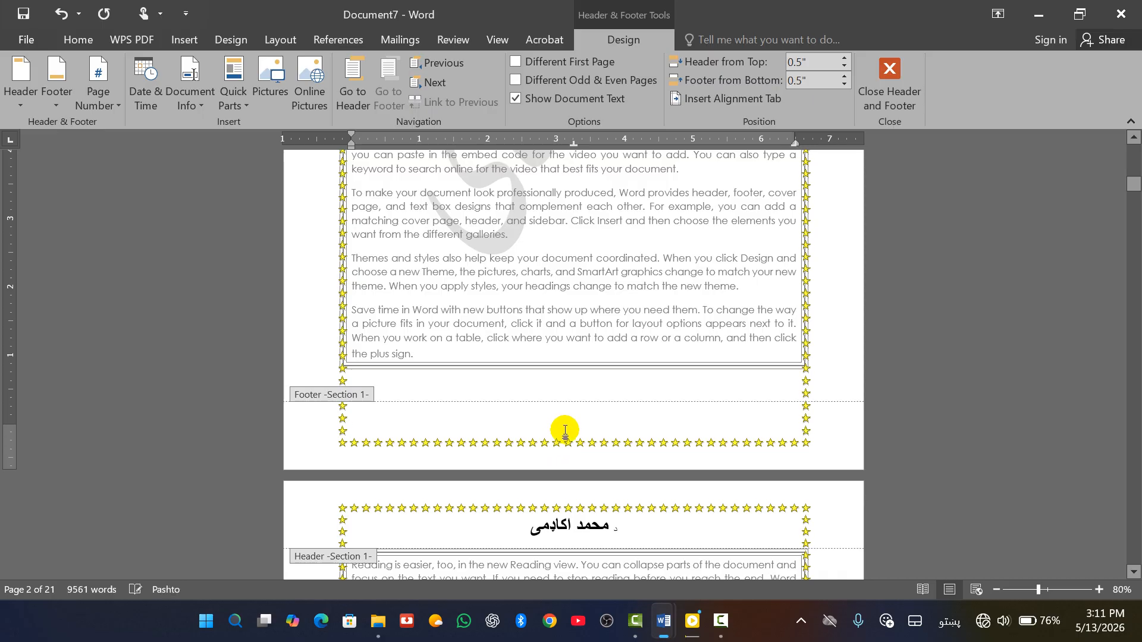
pyautogui.write('ترتیب کوونکی : وکیل احمد محمدی')
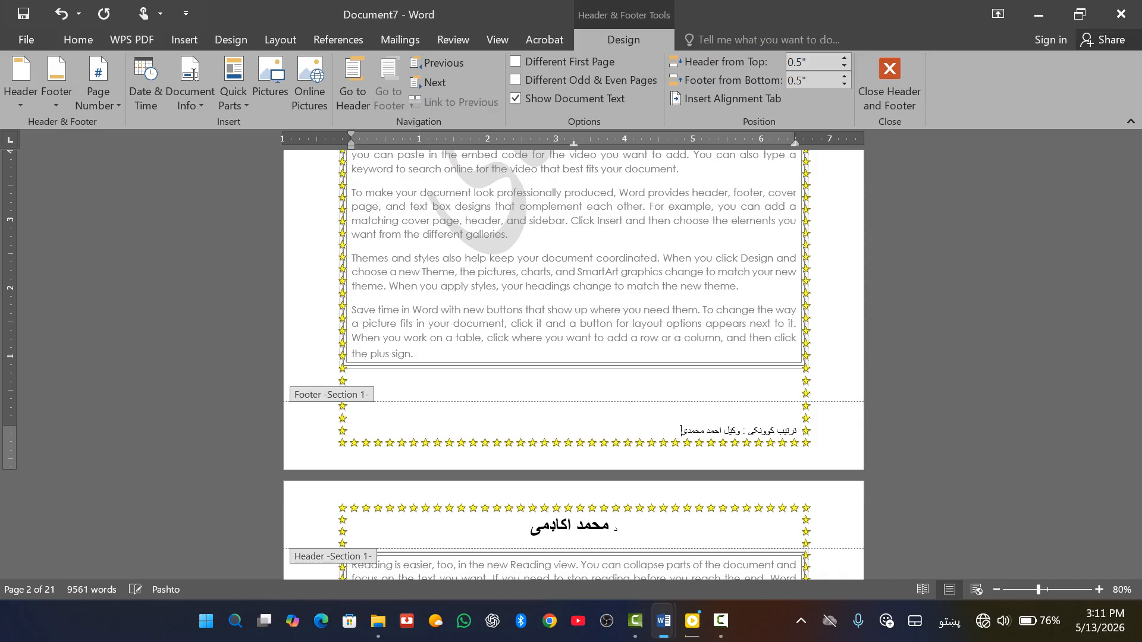
pyautogui.doubleClick(668, 379)
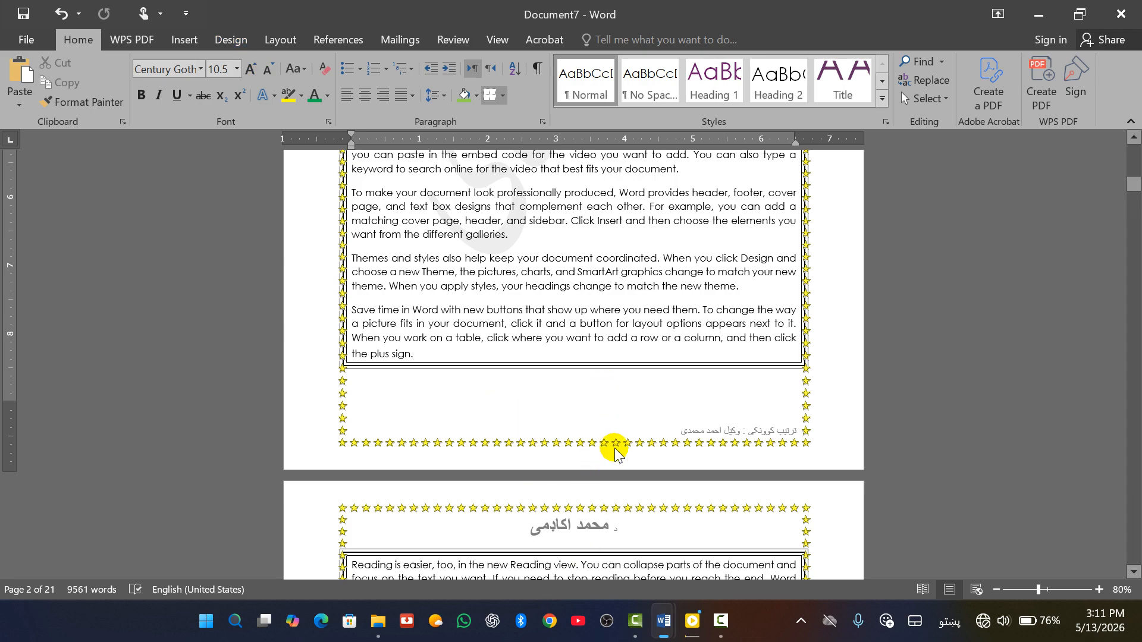
# Set the whole document's star page border margins to be measured from Edge of page, at 24 pt on all sides
pyautogui.click(230, 40)
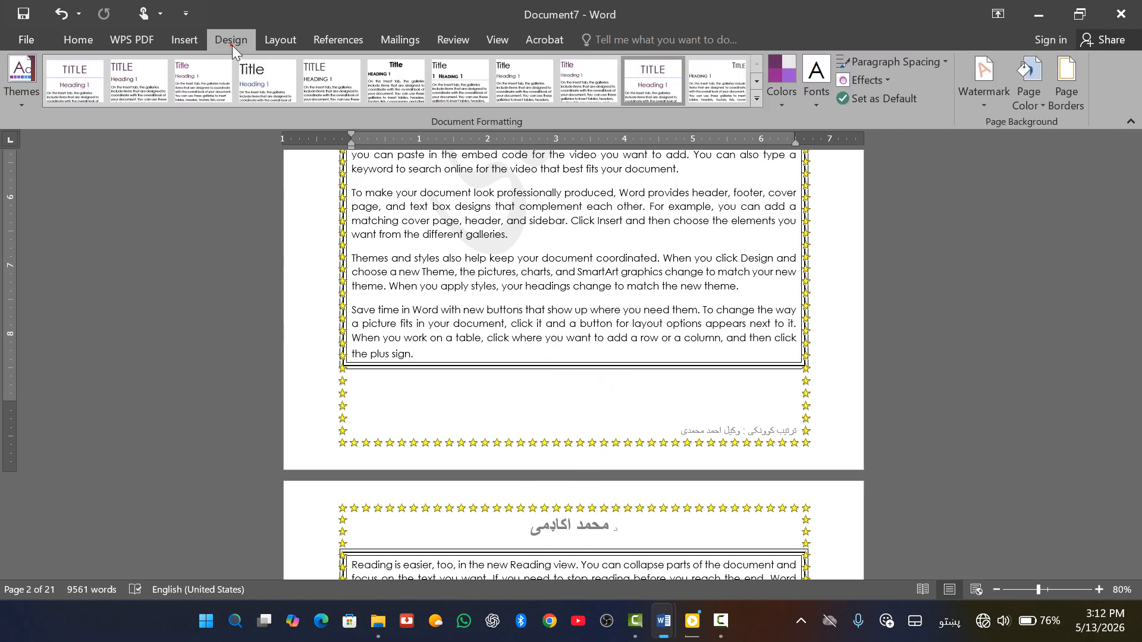
pyautogui.click(1067, 95)
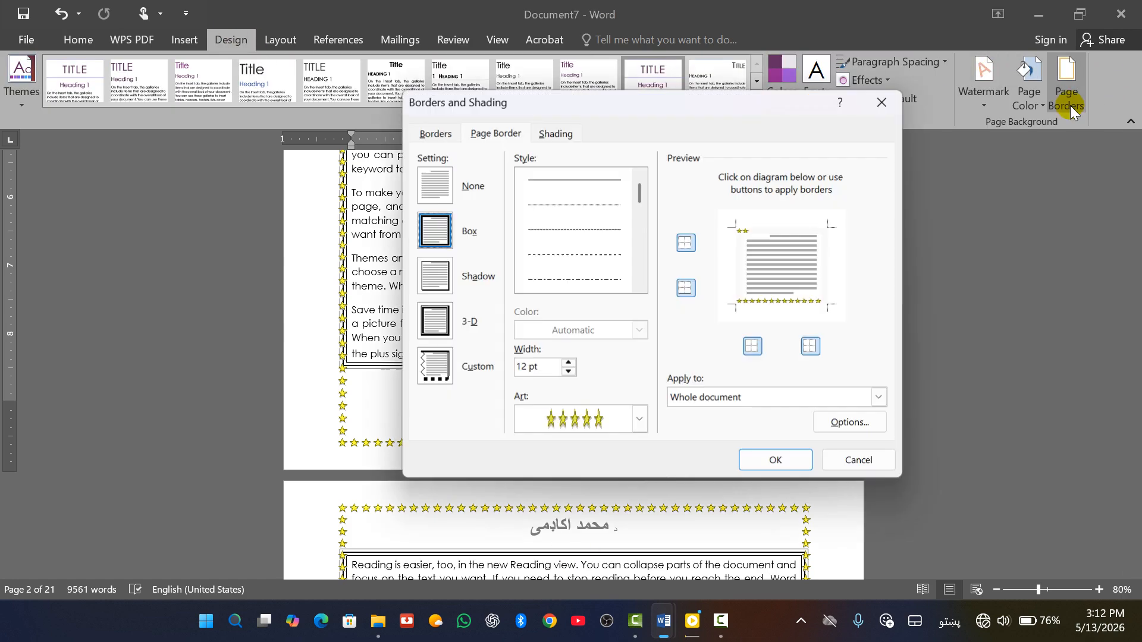
pyautogui.click(852, 424)
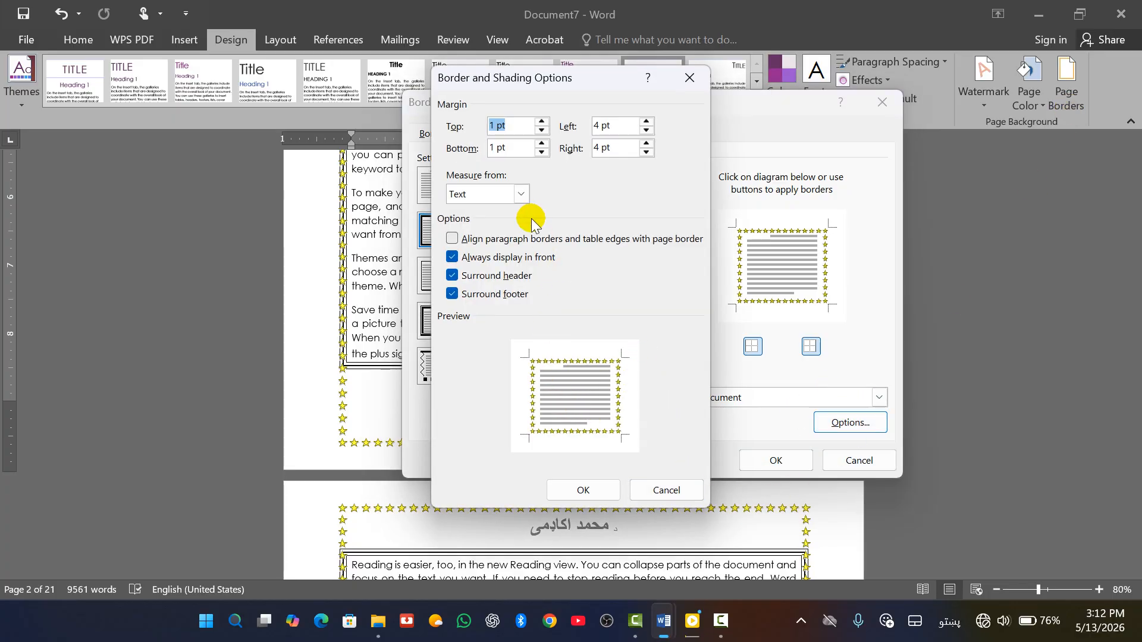
pyautogui.click(524, 197)
pyautogui.click(500, 221)
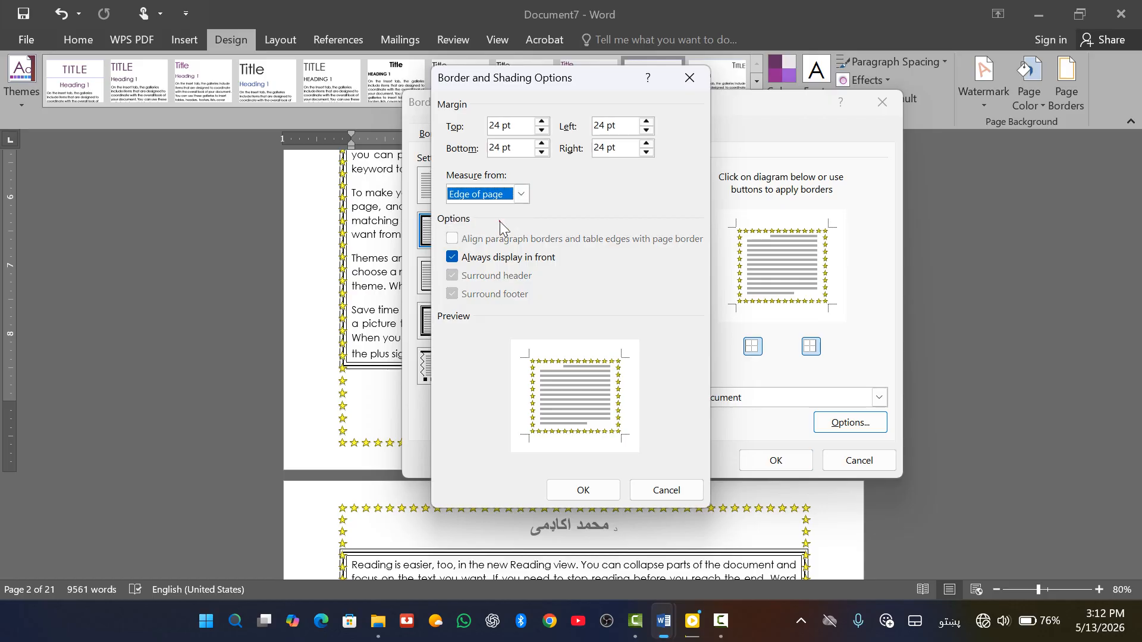
pyautogui.click(592, 496)
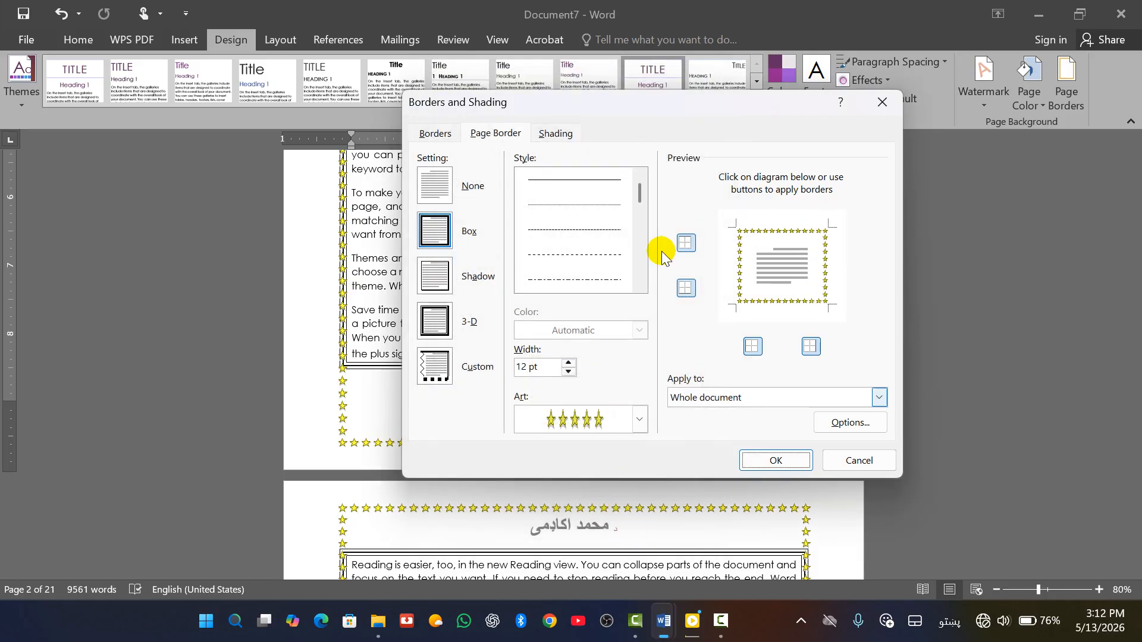
# Give the current paragraphs a light blue shading fill and apply it together with the page border change
pyautogui.click(562, 134)
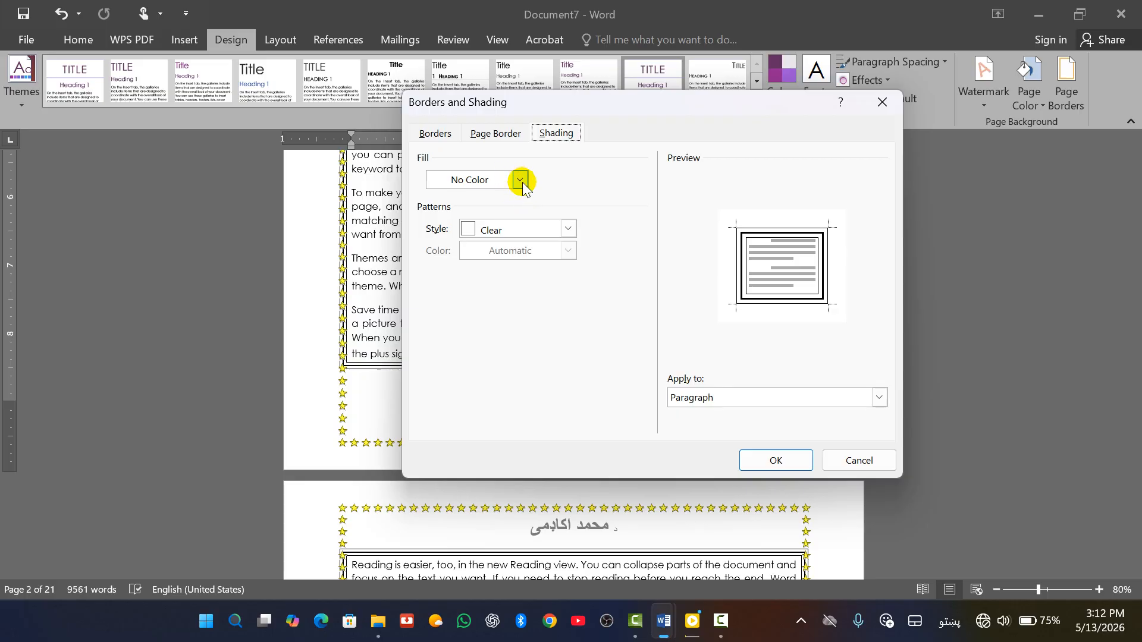
pyautogui.moveTo(559, 111); pyautogui.dragTo(827, 211)
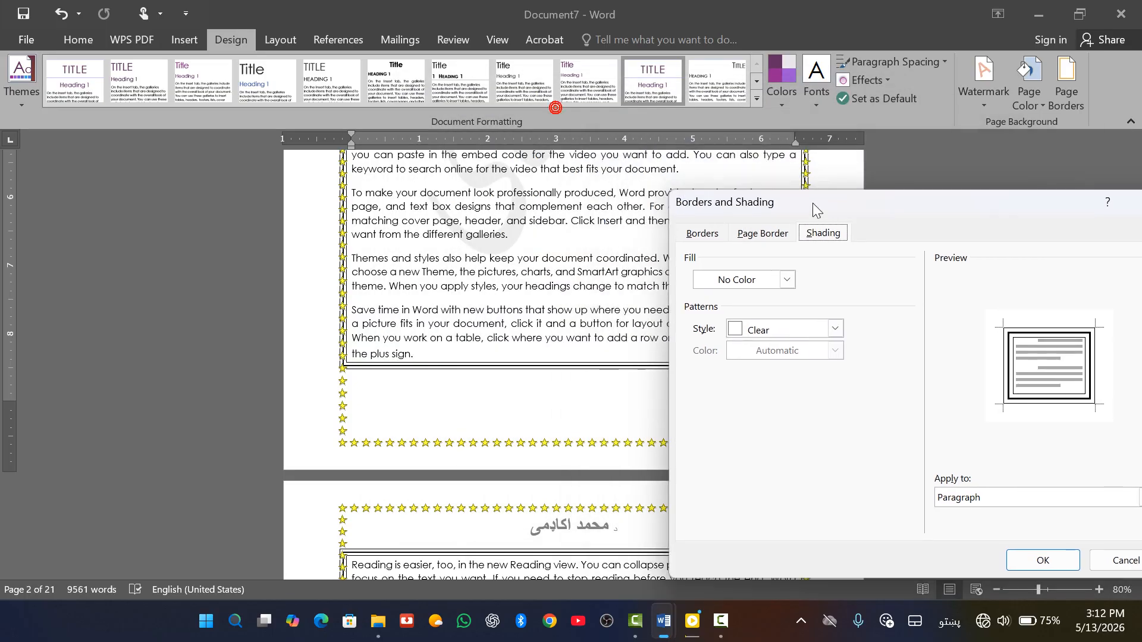
pyautogui.click(787, 280)
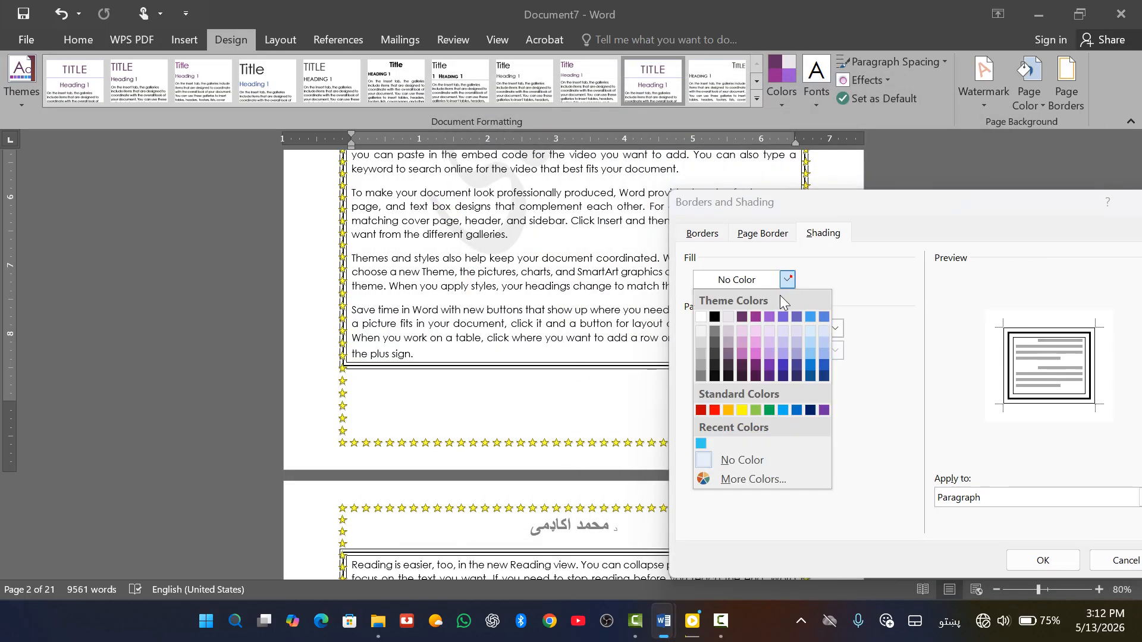
pyautogui.click(811, 342)
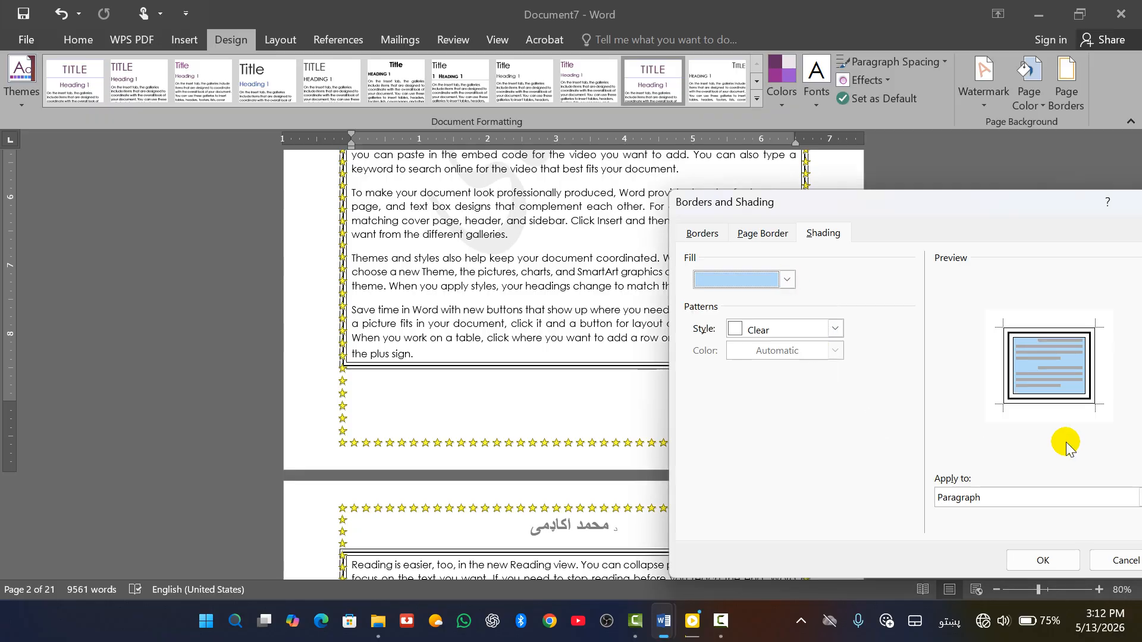
pyautogui.click(1043, 560)
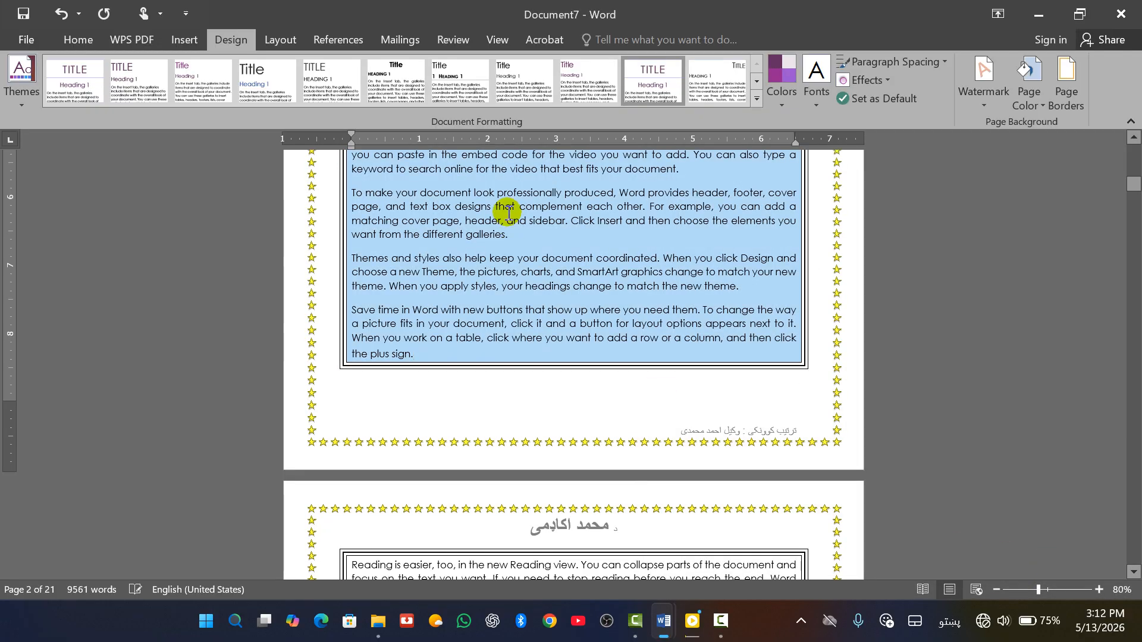
pyautogui.scroll(5, 509, 212)
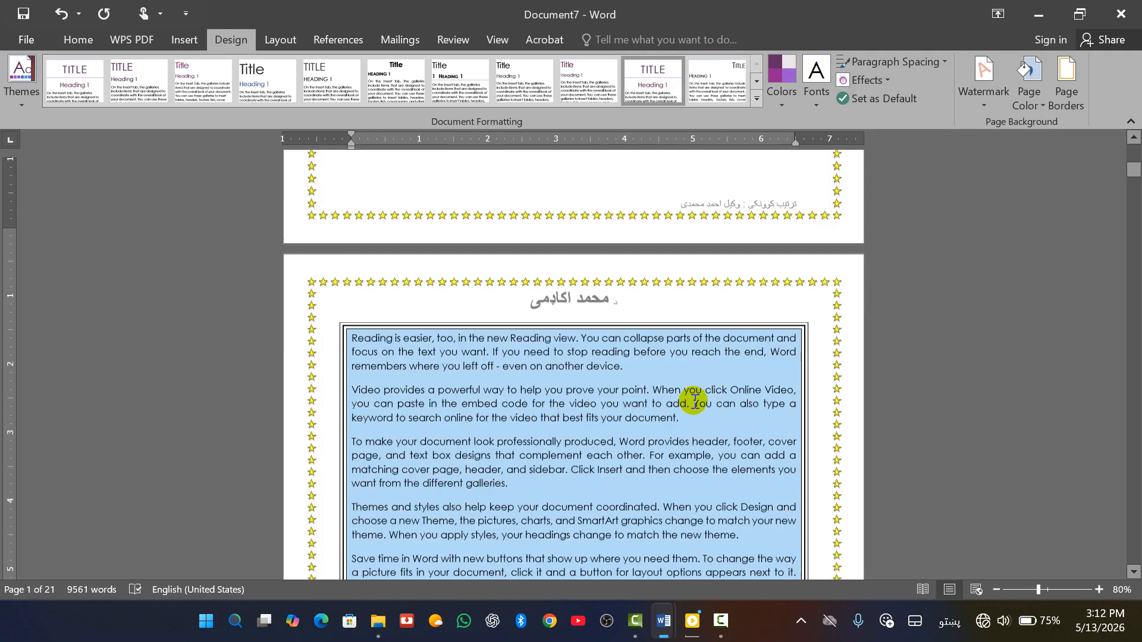
pyautogui.scroll(7, 694, 403)
pyautogui.scroll(-8, 664, 404)
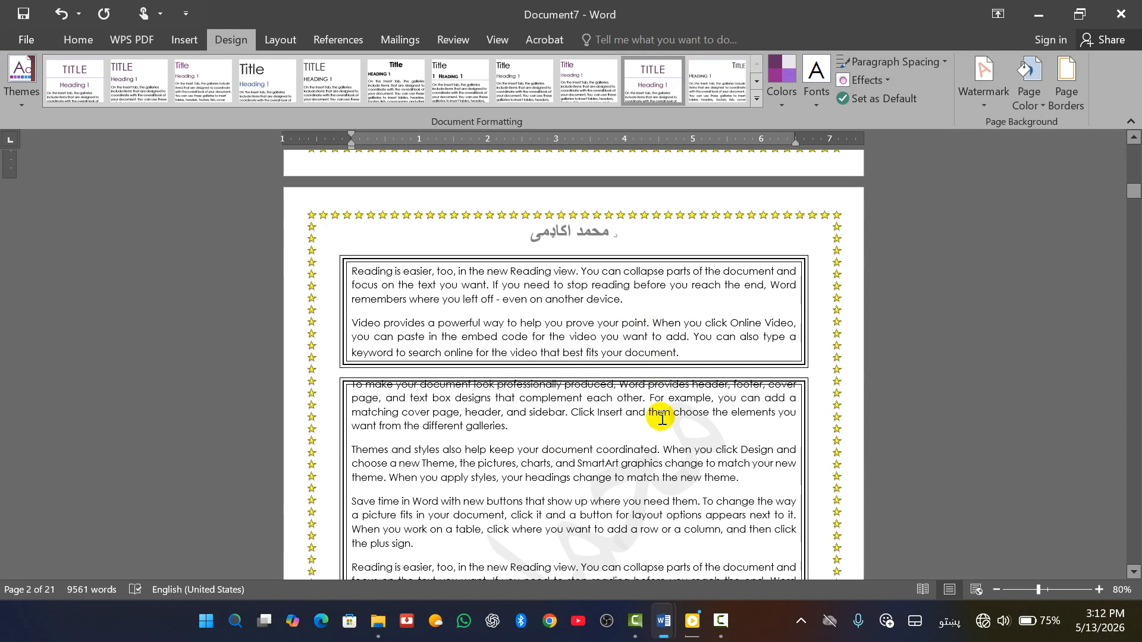
# Shade the text of the whole document with a pinkish-purple theme colour
pyautogui.click(661, 458)
pyautogui.hotkey('ctrl', 'a')
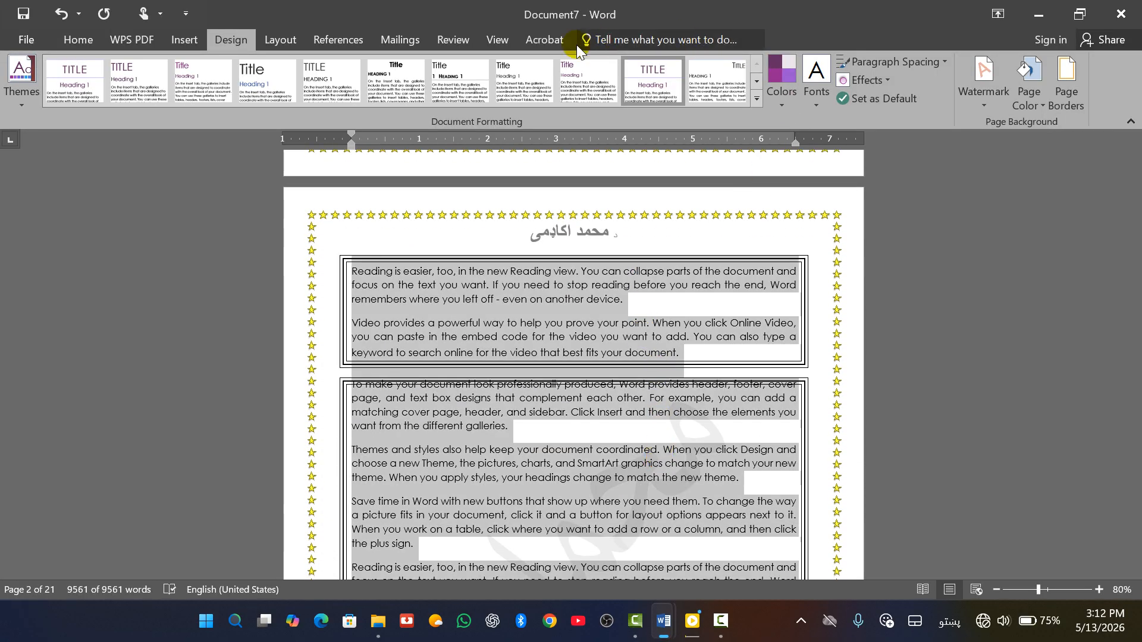
pyautogui.click(78, 40)
pyautogui.click(483, 95)
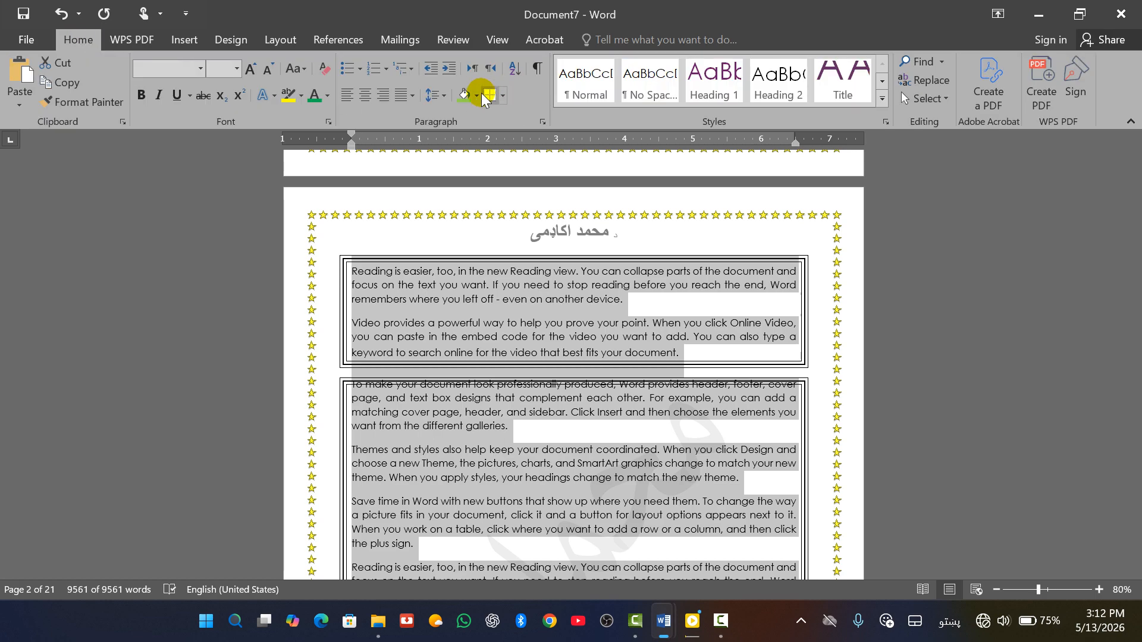
pyautogui.click(477, 96)
pyautogui.click(531, 226)
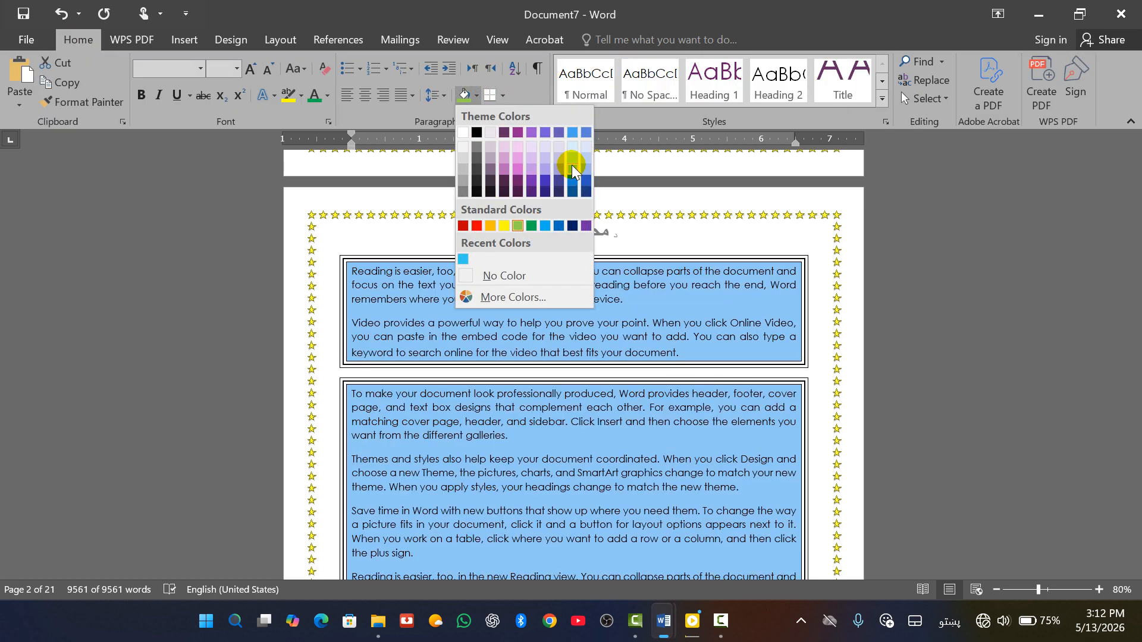
pyautogui.click(517, 169)
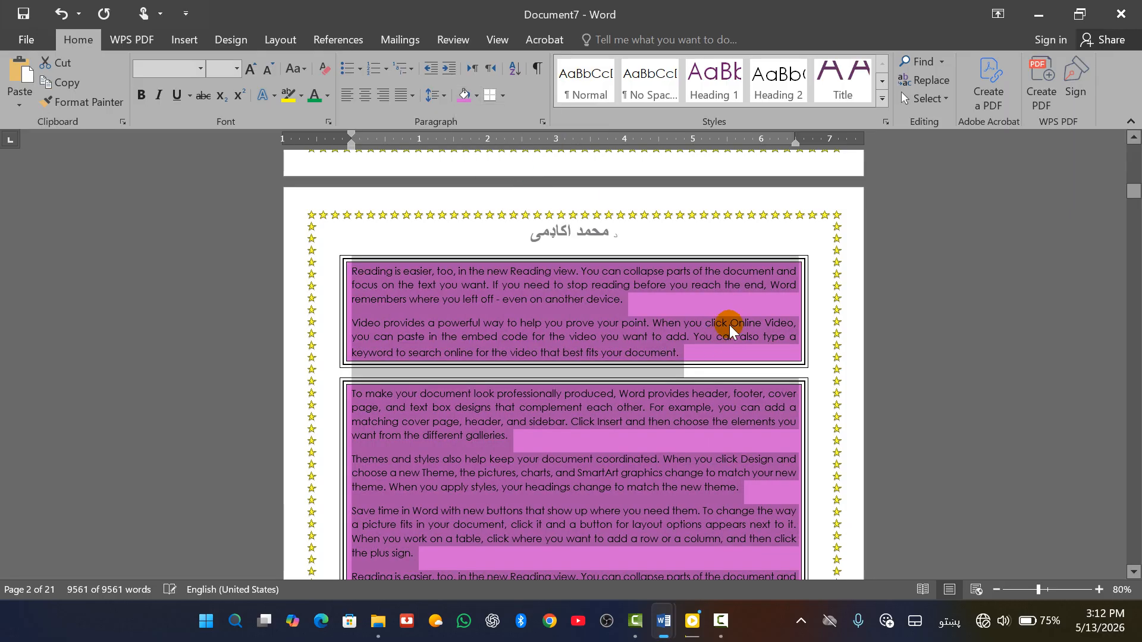
# Apply paragraph shading with no fill colour and a 5% pattern in light grey to the whole document
pyautogui.click(232, 40)
pyautogui.click(1068, 102)
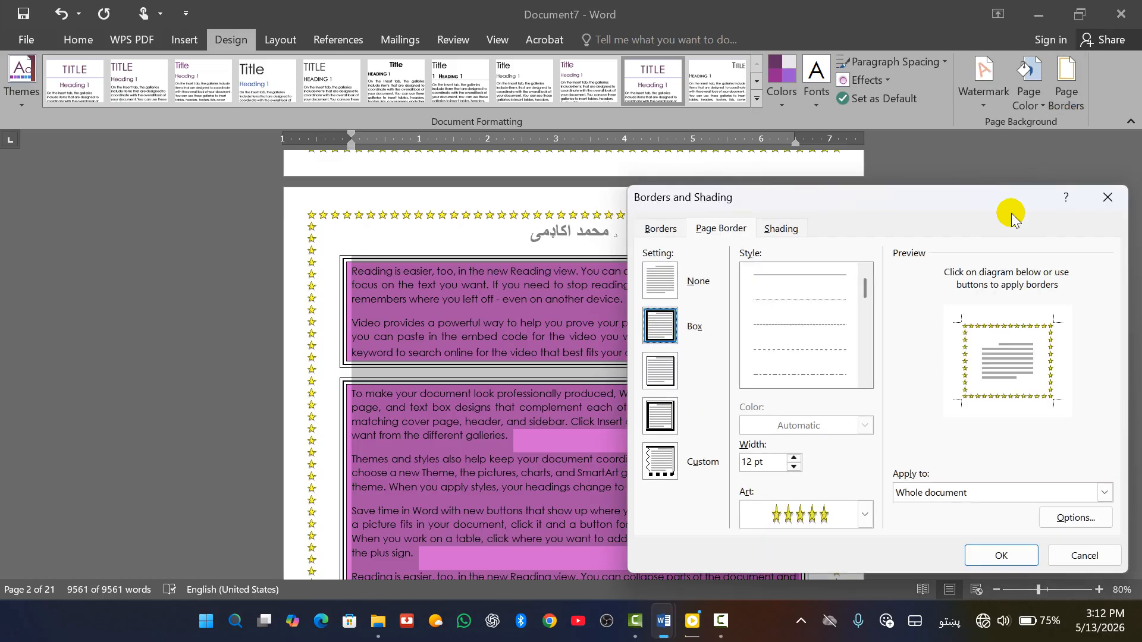
pyautogui.click(786, 229)
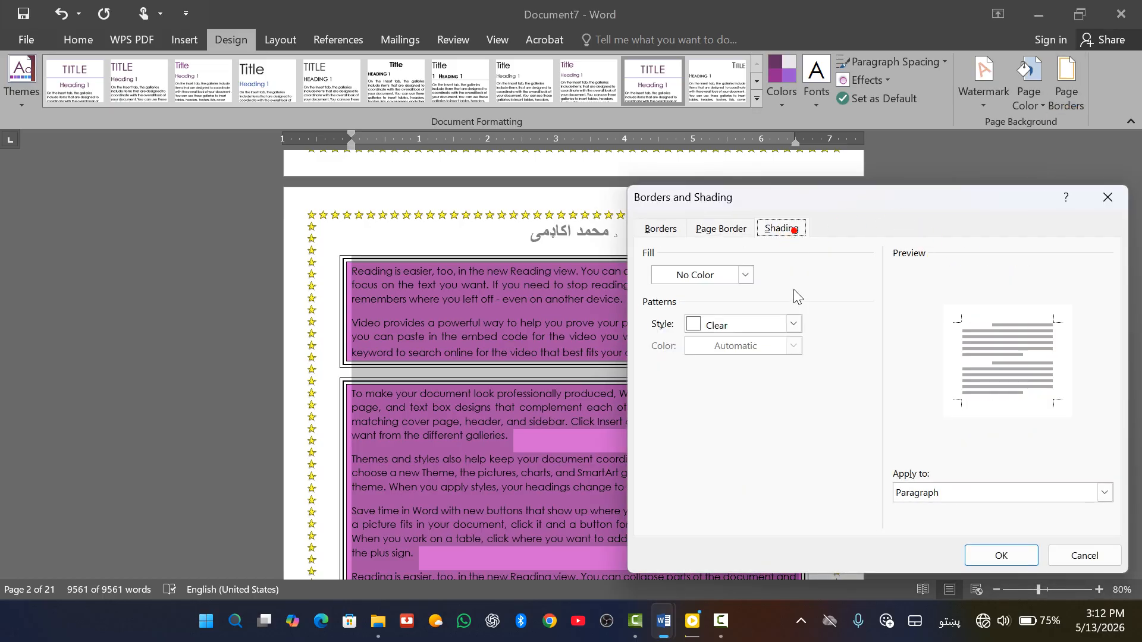
pyautogui.click(790, 329)
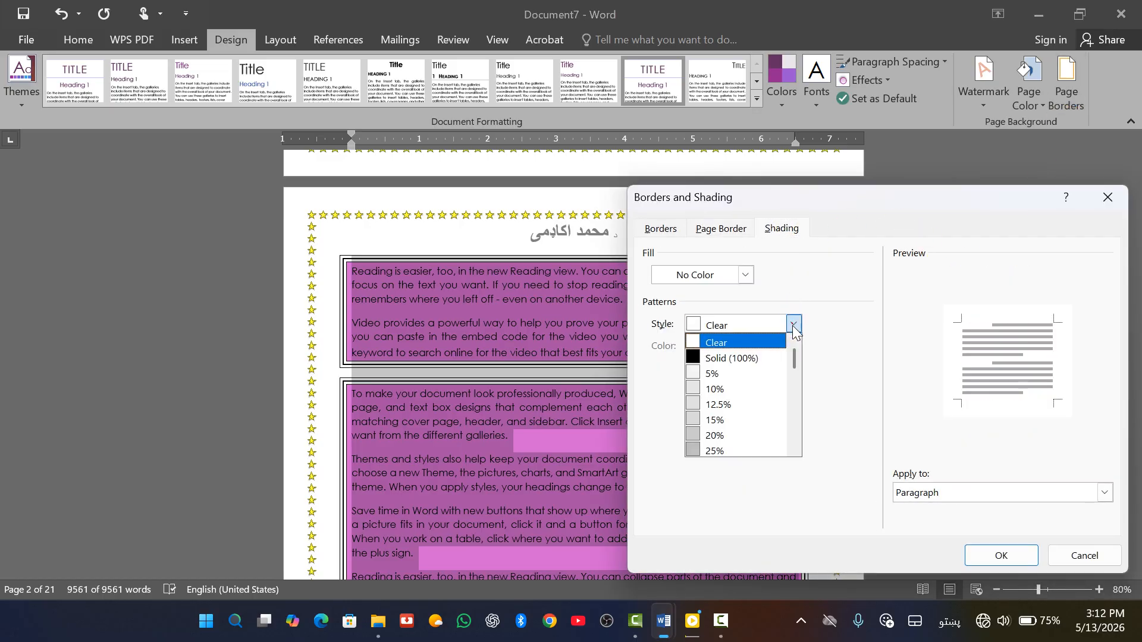
pyautogui.click(733, 374)
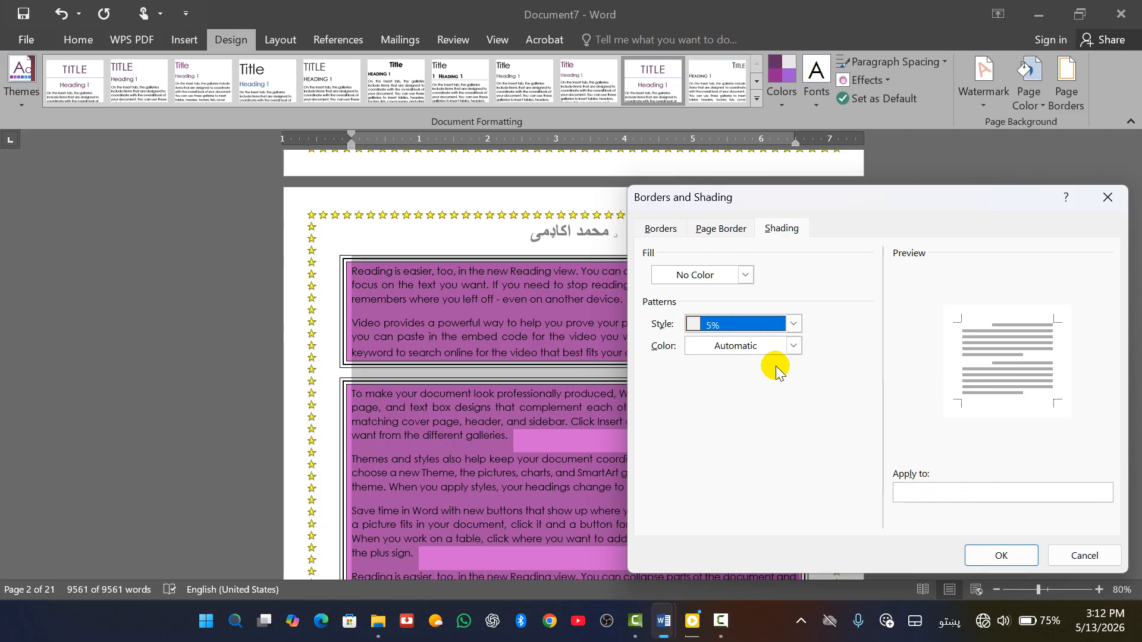
pyautogui.click(795, 346)
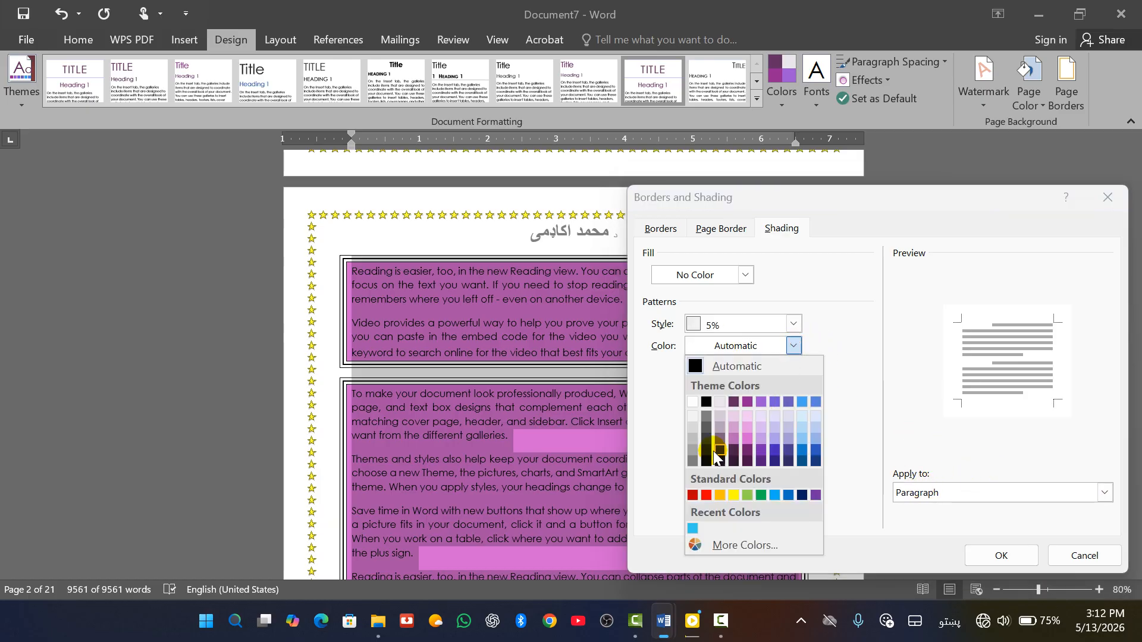
pyautogui.click(691, 437)
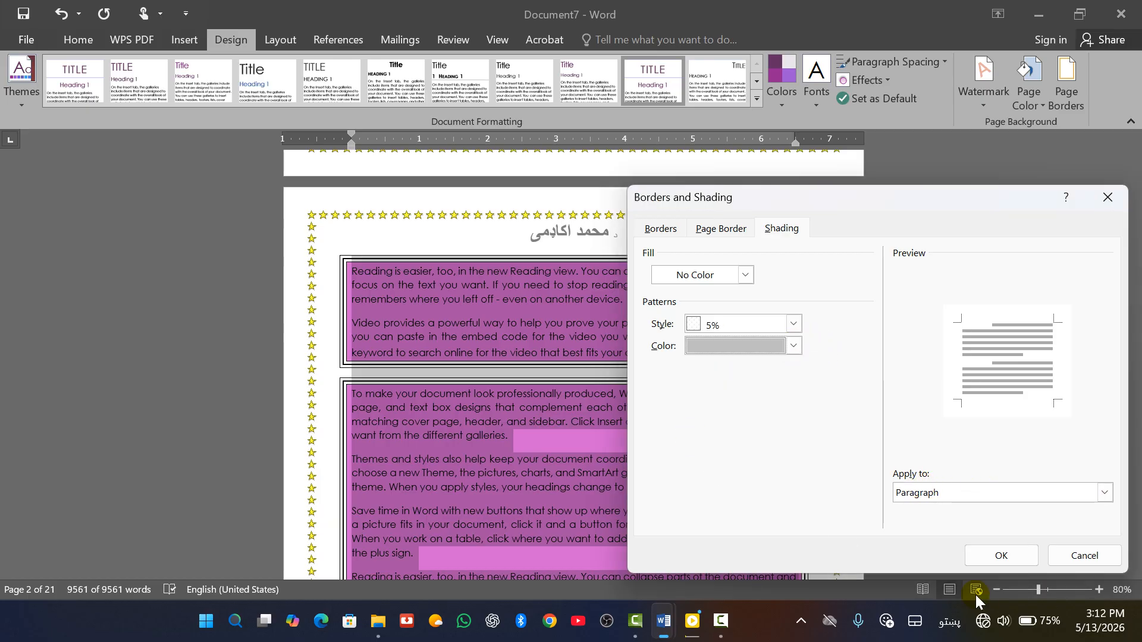
pyautogui.click(1004, 491)
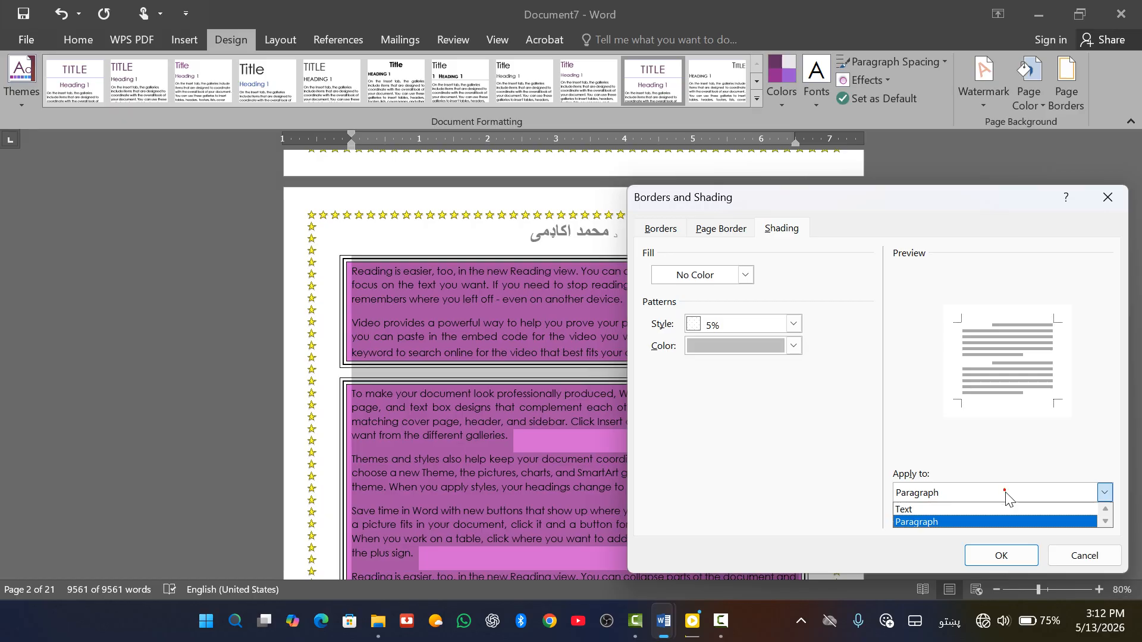
pyautogui.click(1003, 556)
# Examine the patterned shading, header and footer across the first pages and check the Shading settings without changing them
pyautogui.scroll(-15, 592, 308)
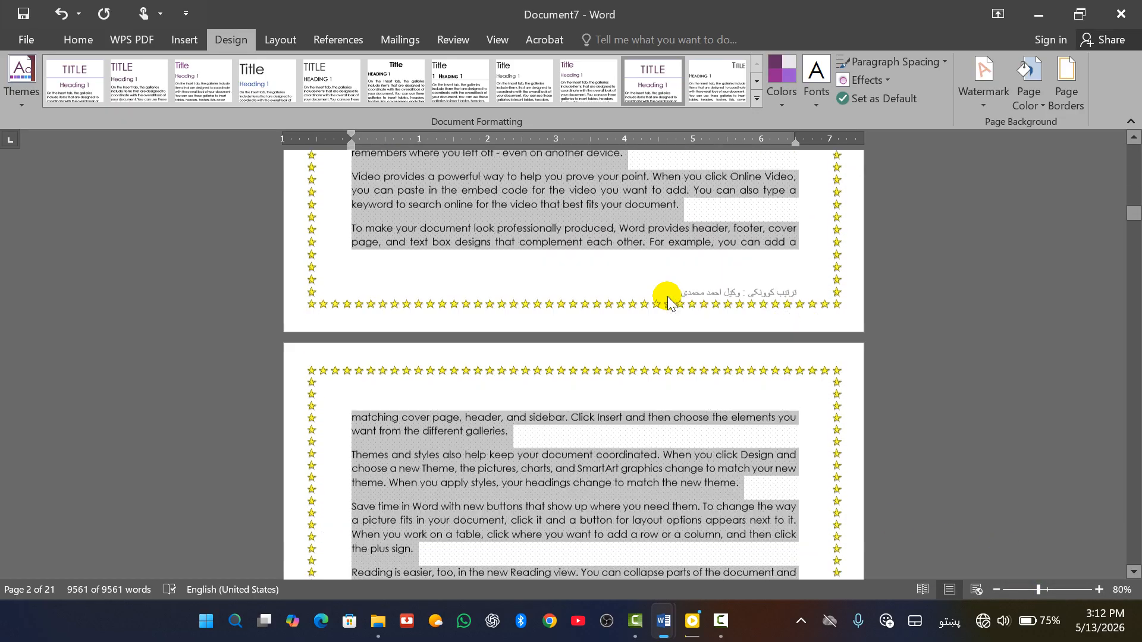
pyautogui.scroll(20, 652, 366)
pyautogui.scroll(3, 600, 352)
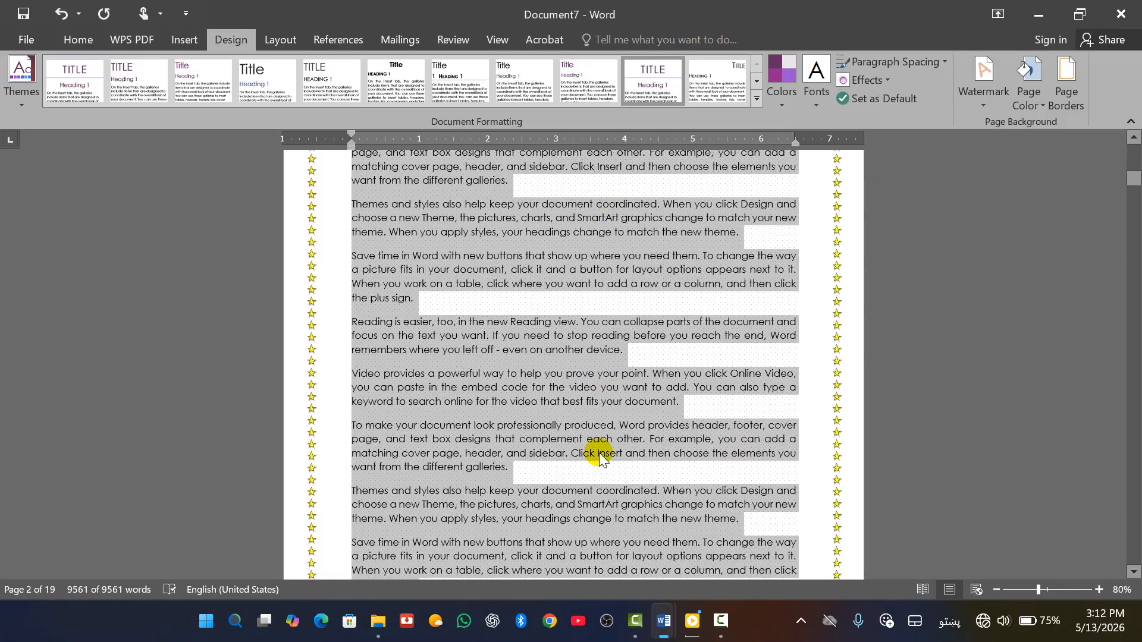
pyautogui.scroll(10, 427, 351)
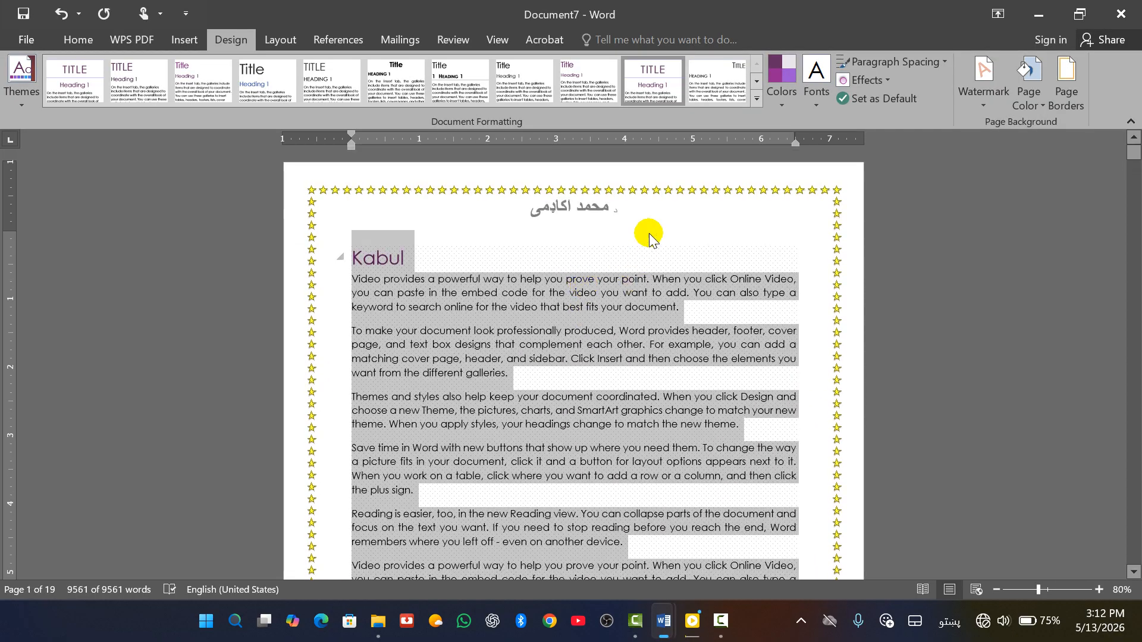
pyautogui.scroll(-12, 648, 237)
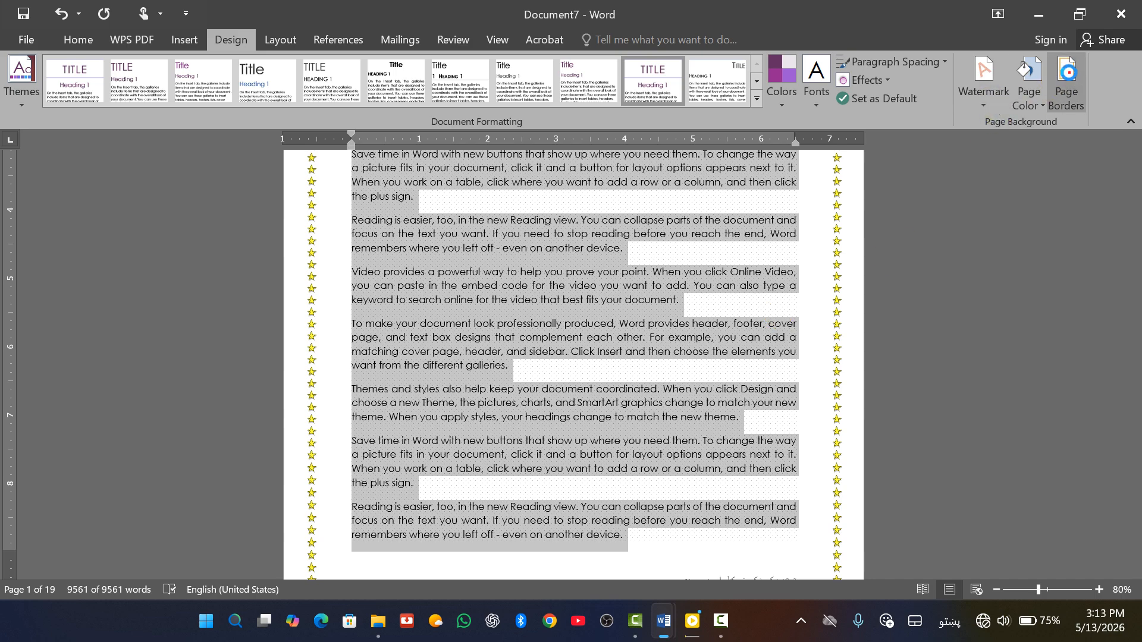
pyautogui.click(1066, 82)
pyautogui.click(783, 229)
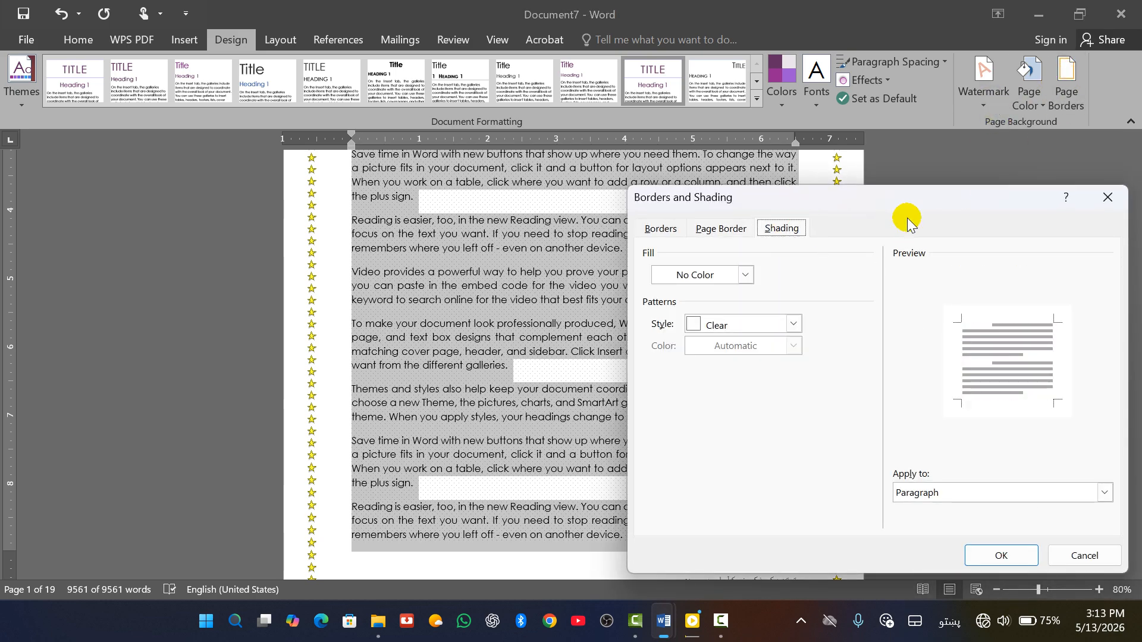
pyautogui.click(1106, 199)
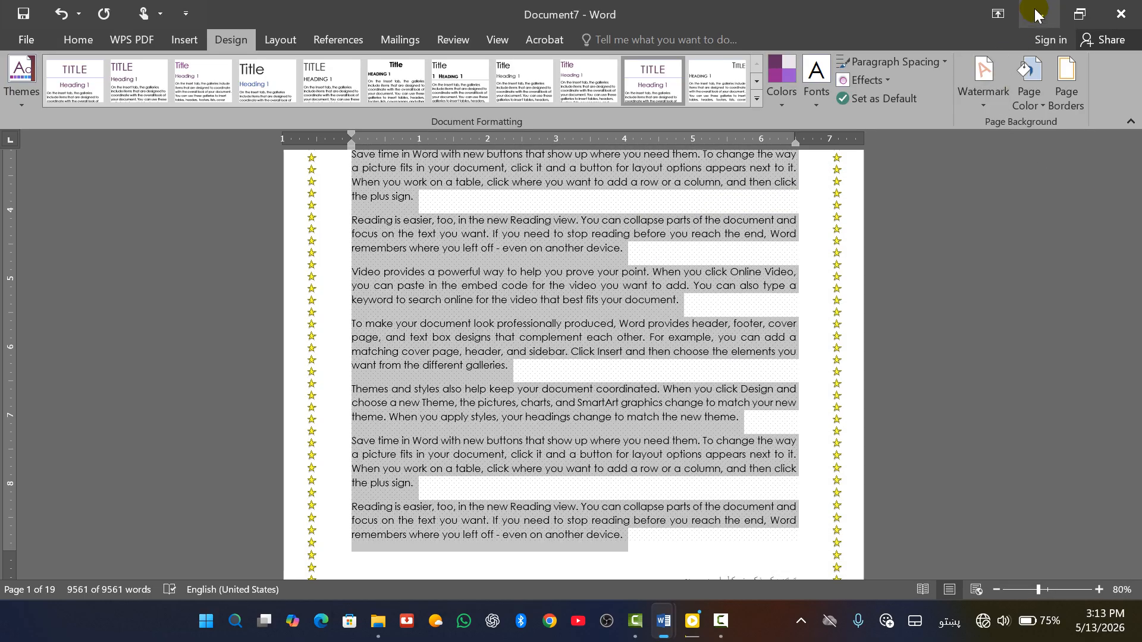